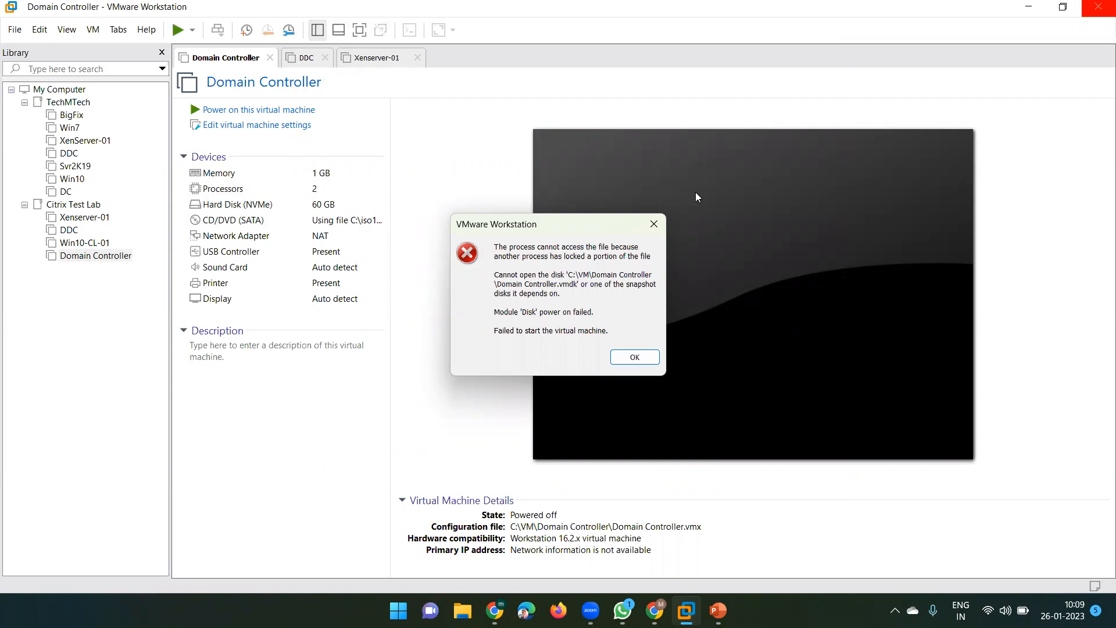
# Dismiss the locked-file error, retry powering on the Domain Controller, and dismiss the repeated error
pyautogui.click(696, 192)
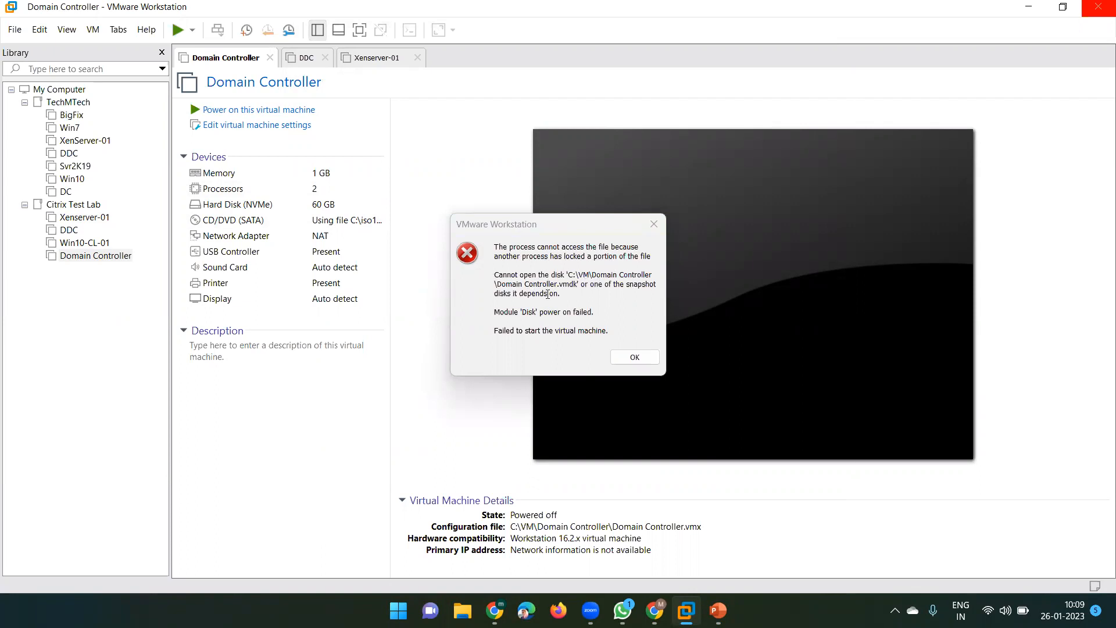
pyautogui.click(632, 358)
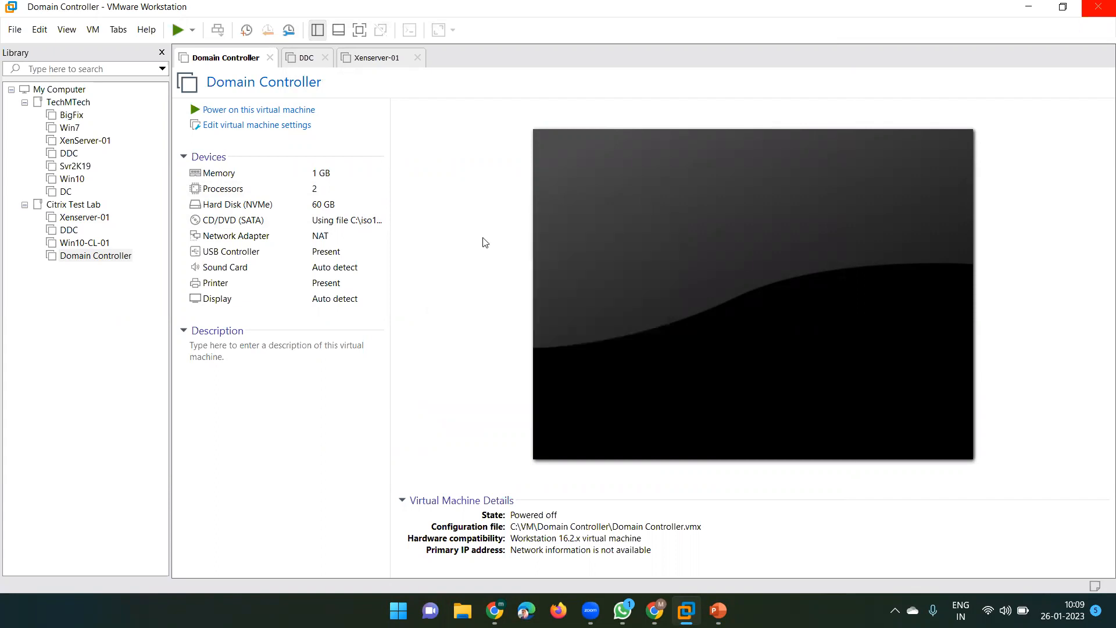
pyautogui.click(239, 112)
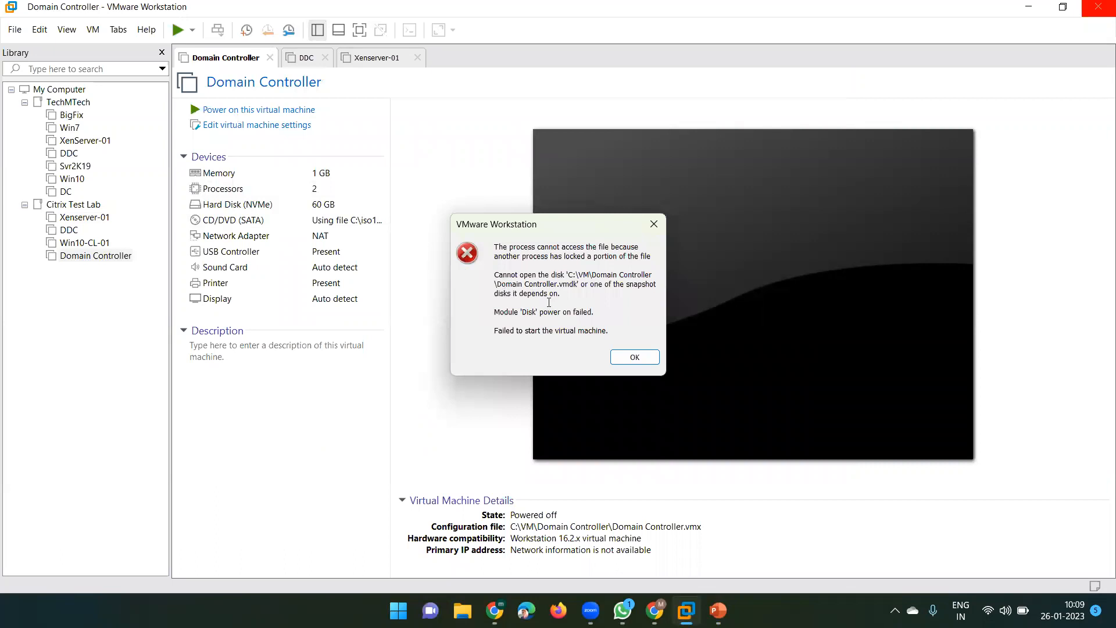
pyautogui.click(635, 357)
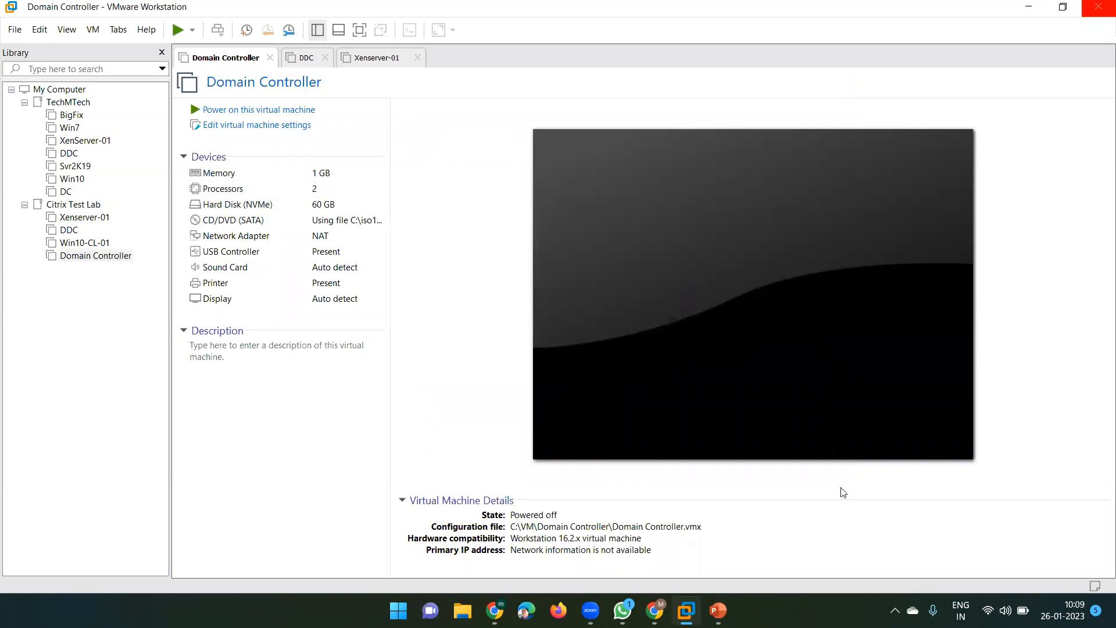
# Bring the Domain Controller VM window back to the front from the taskbar
pyautogui.click(895, 611)
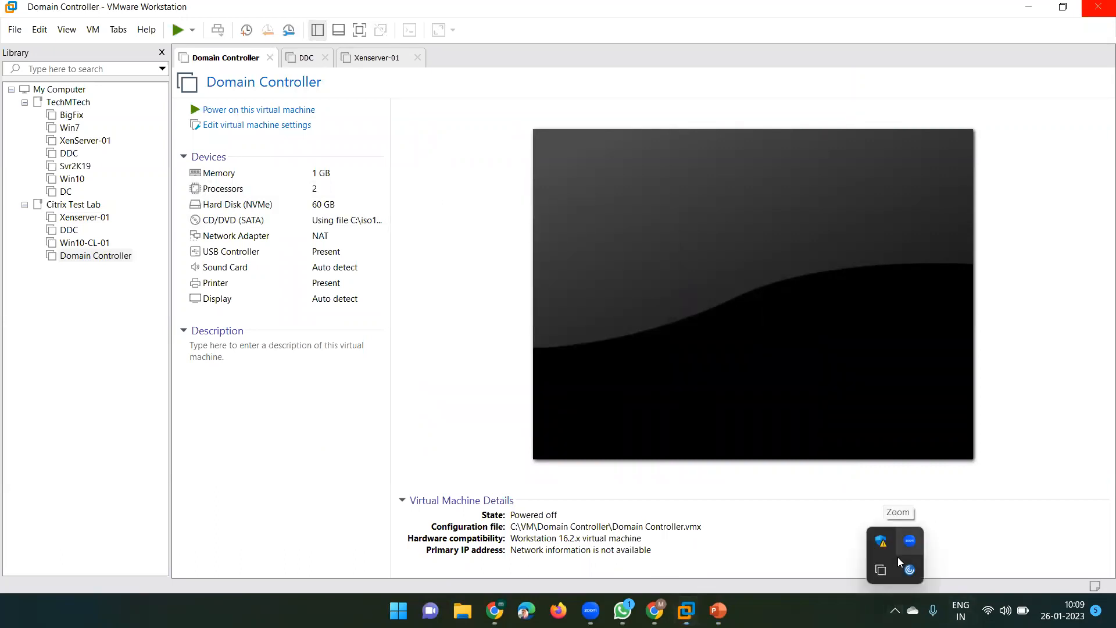
pyautogui.moveTo(687, 608)
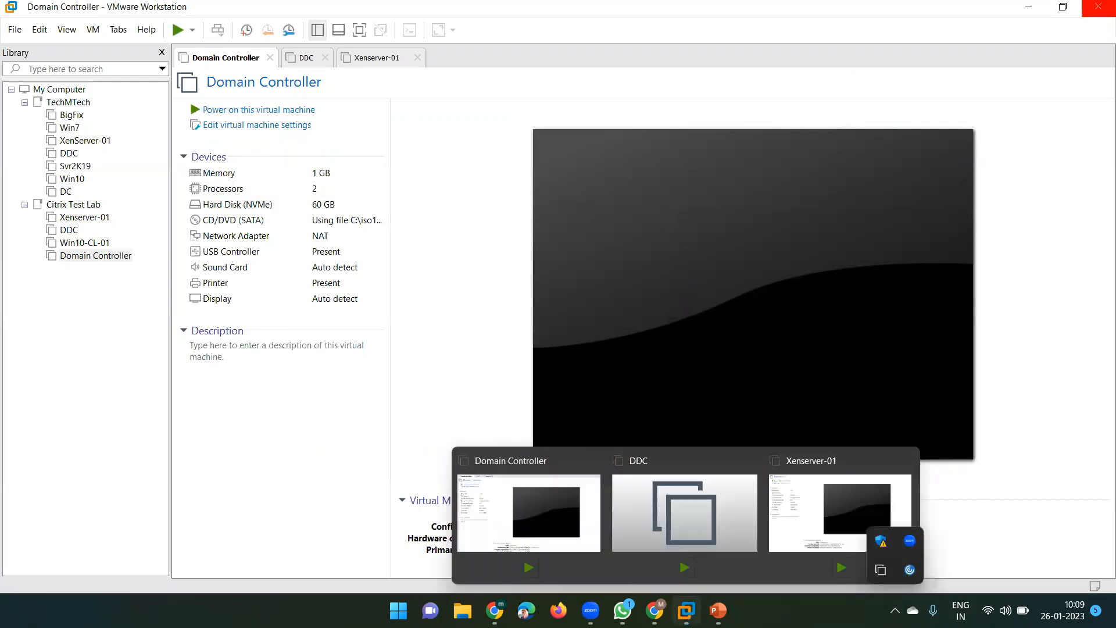
pyautogui.click(587, 516)
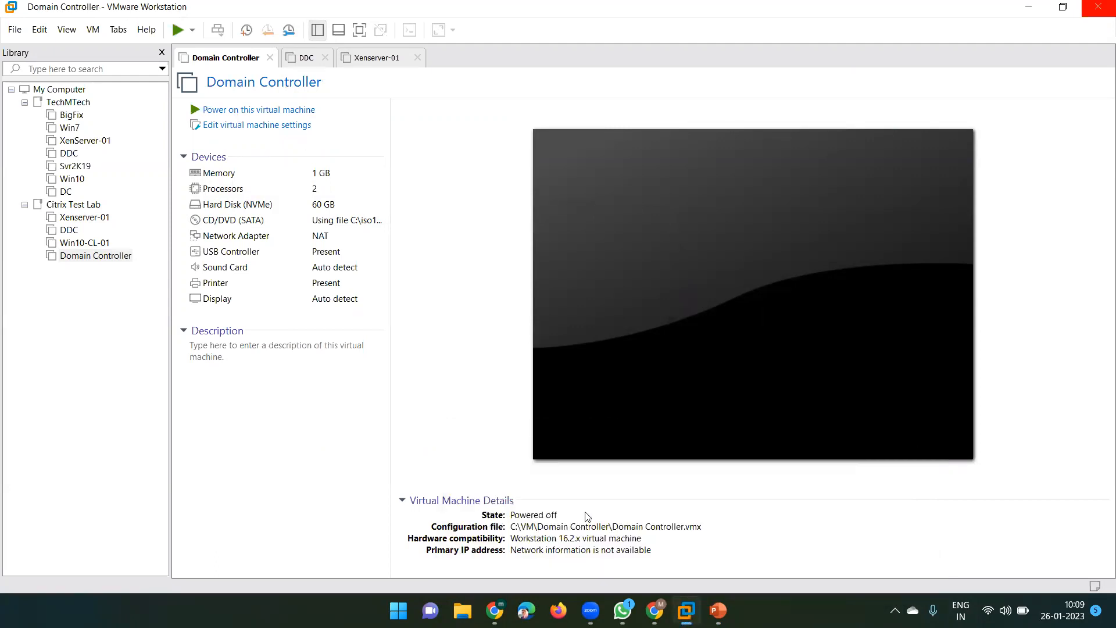
# Quit VMware Workstation and reopen it from the system tray icon
pyautogui.click(1100, 6)
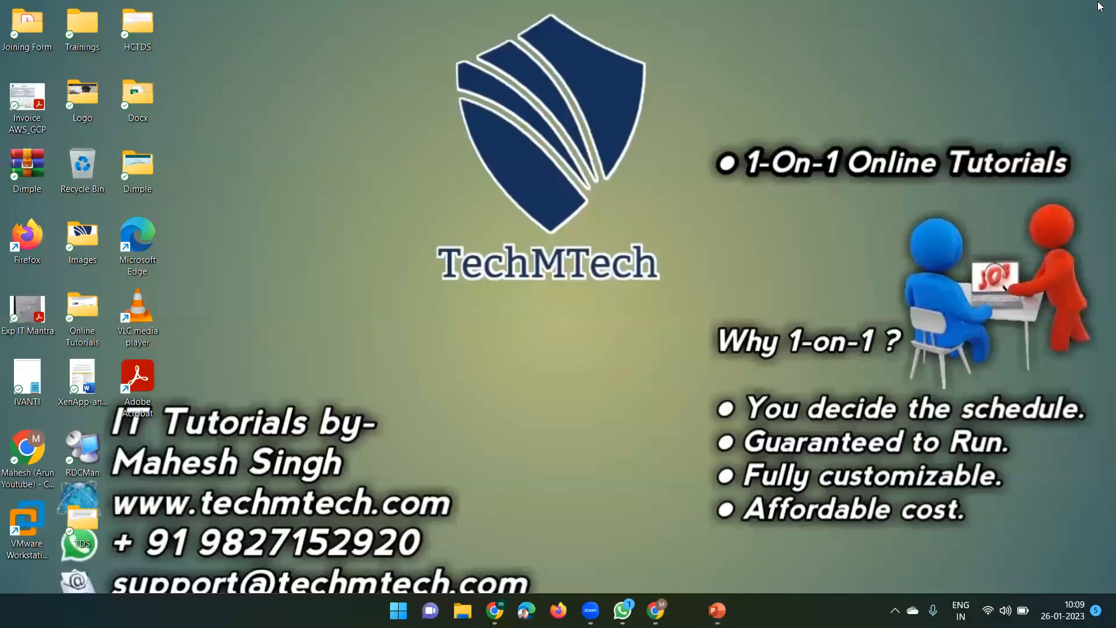
pyautogui.click(896, 611)
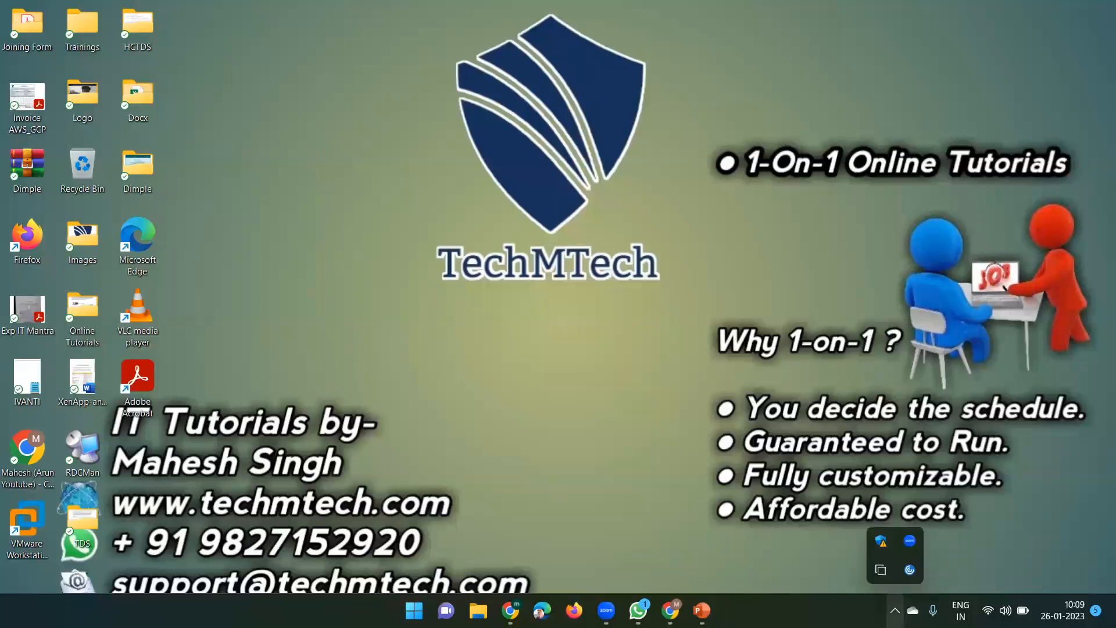
pyautogui.rightClick(881, 570)
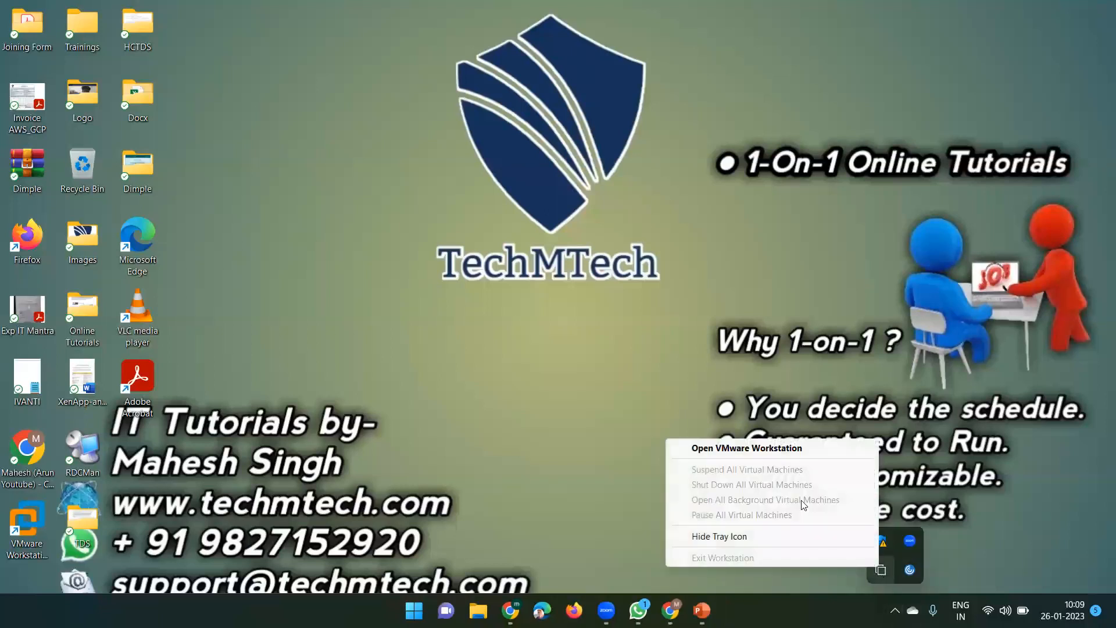
pyautogui.click(727, 448)
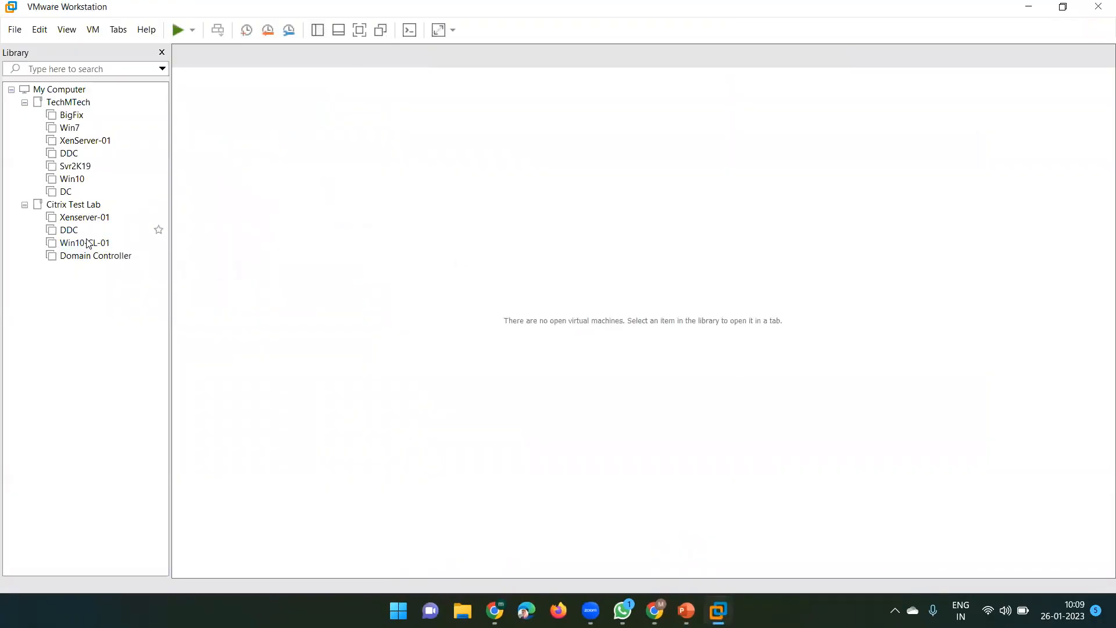
# Power on the Domain Controller again and dismiss the same locked-file error
pyautogui.click(94, 259)
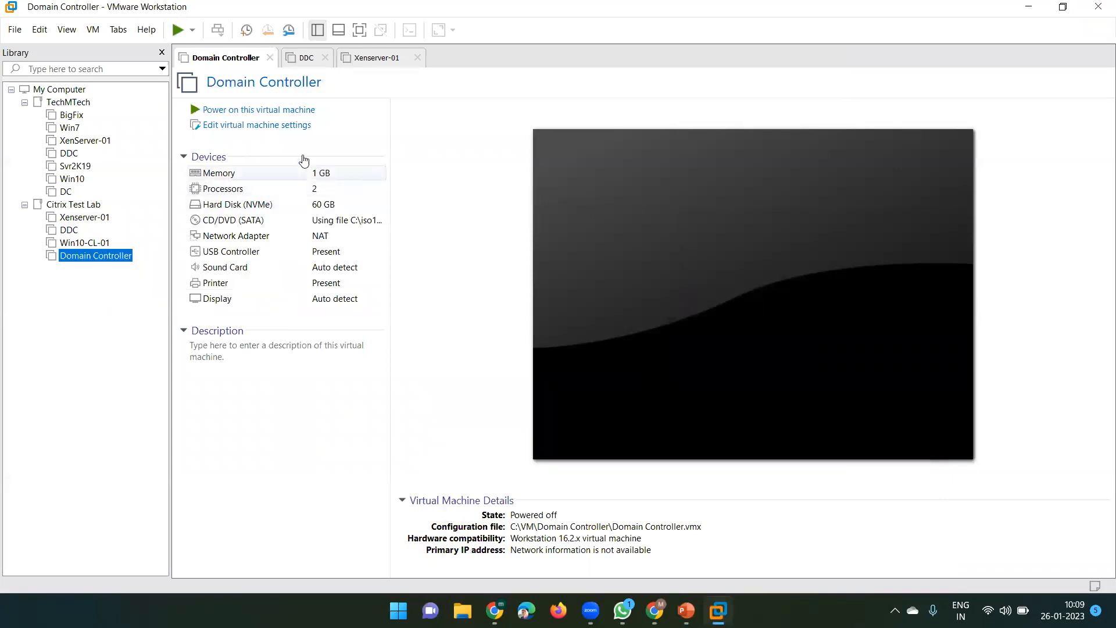
pyautogui.click(233, 110)
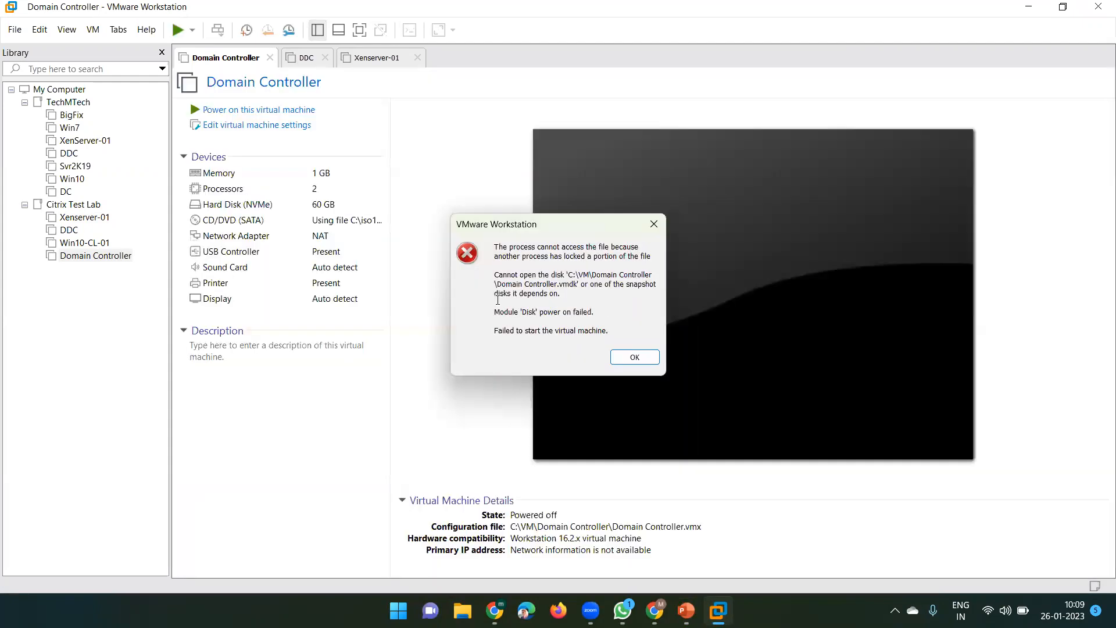
pyautogui.click(625, 363)
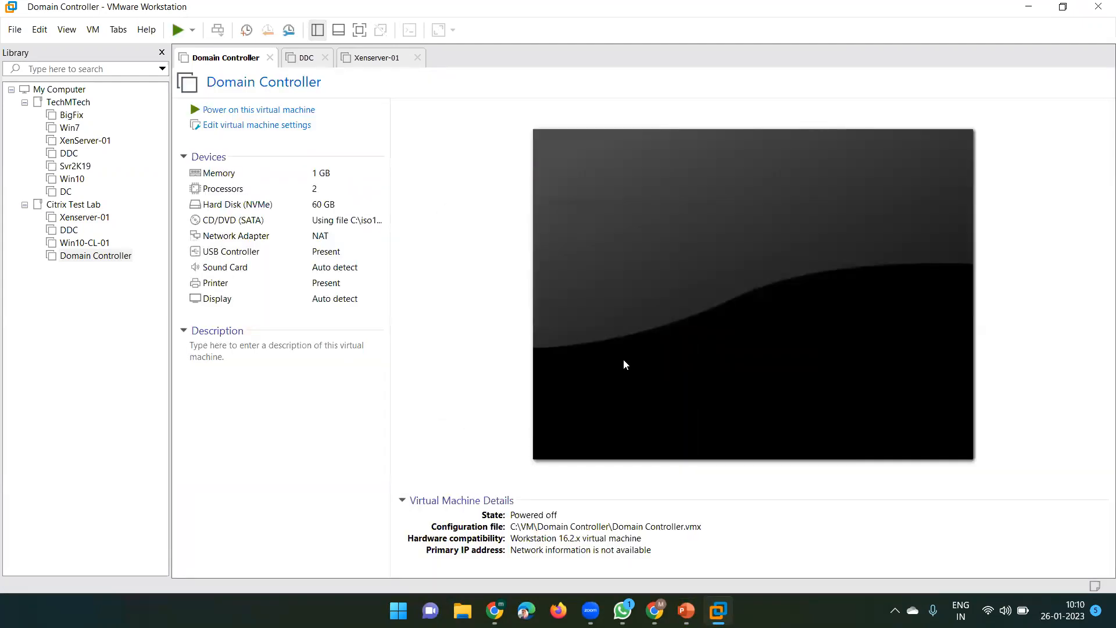
pyautogui.rightClick(219, 62)
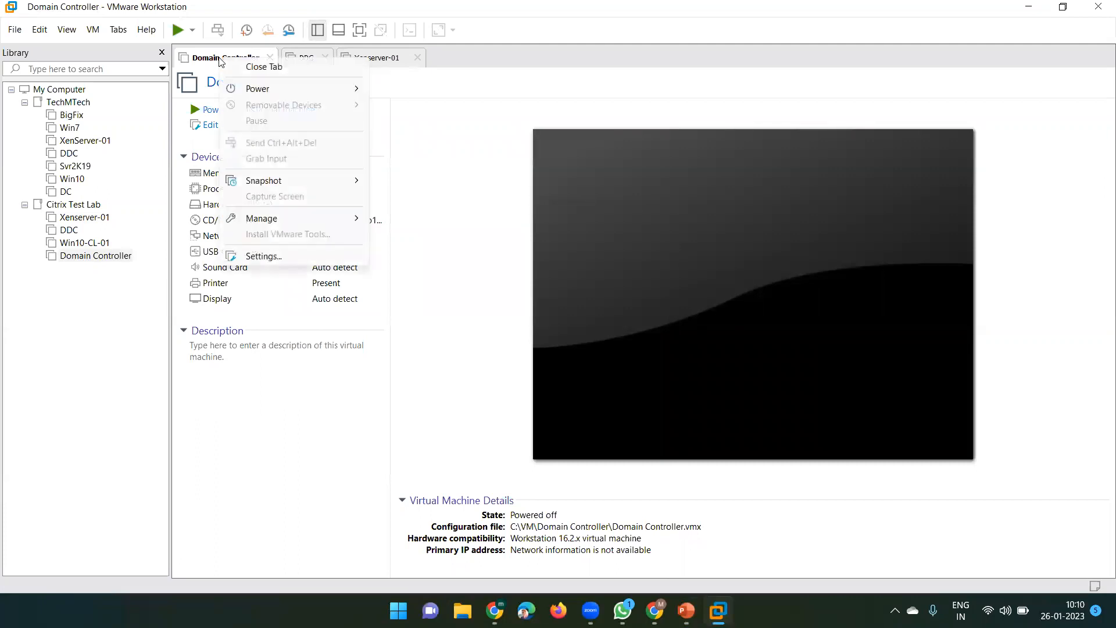
# In the Domain Controller's VM Settings Options, select the working directory path C:\VM\Domain Controller
pyautogui.click(298, 256)
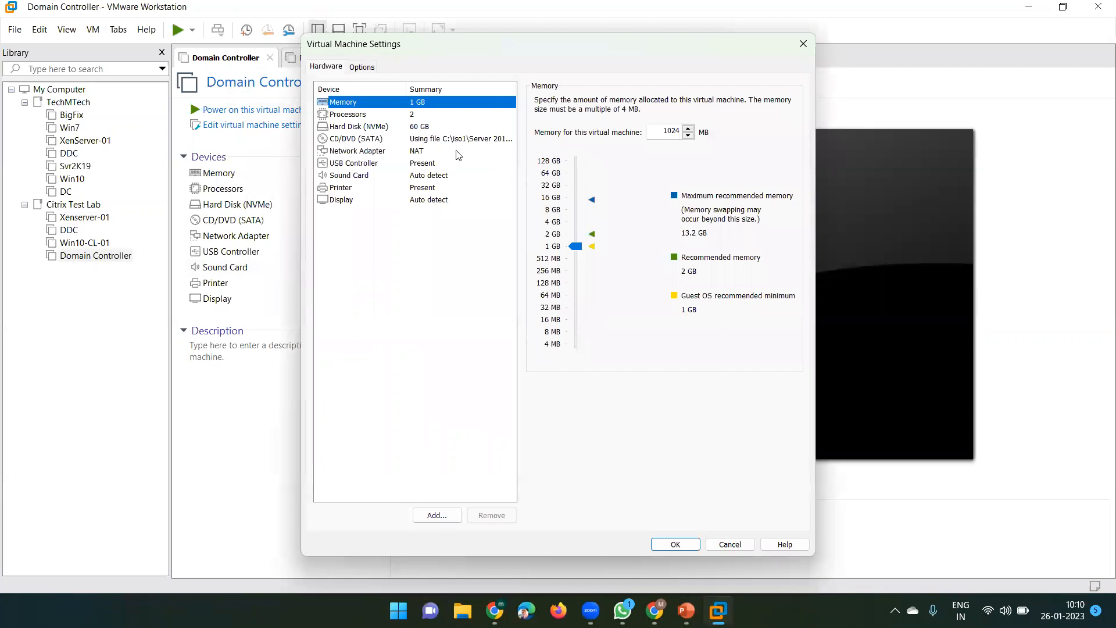
pyautogui.click(374, 139)
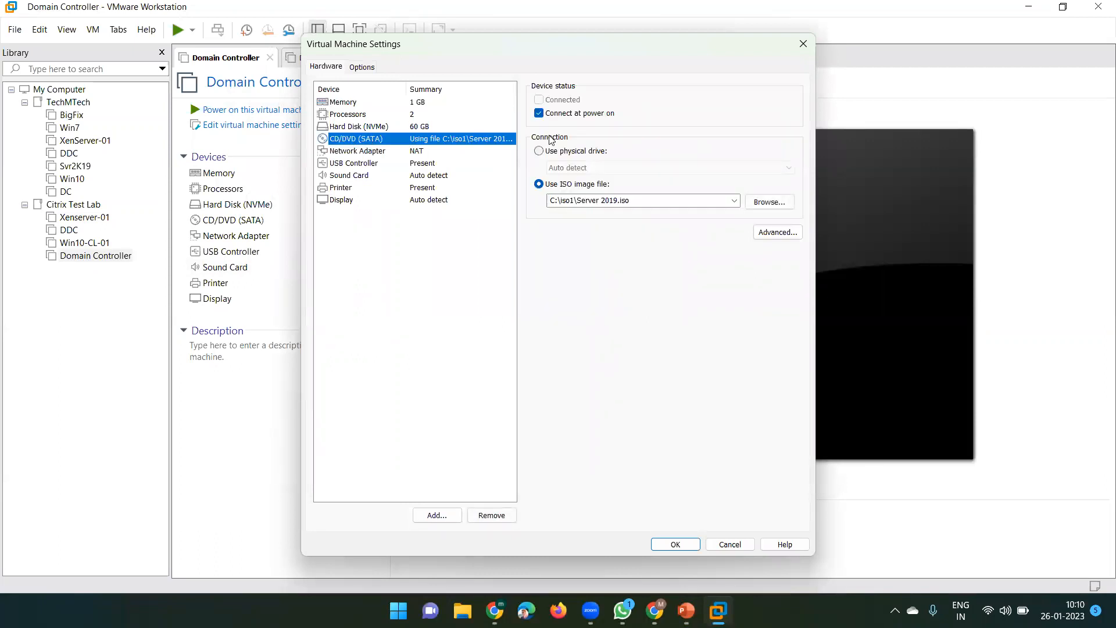
pyautogui.click(365, 68)
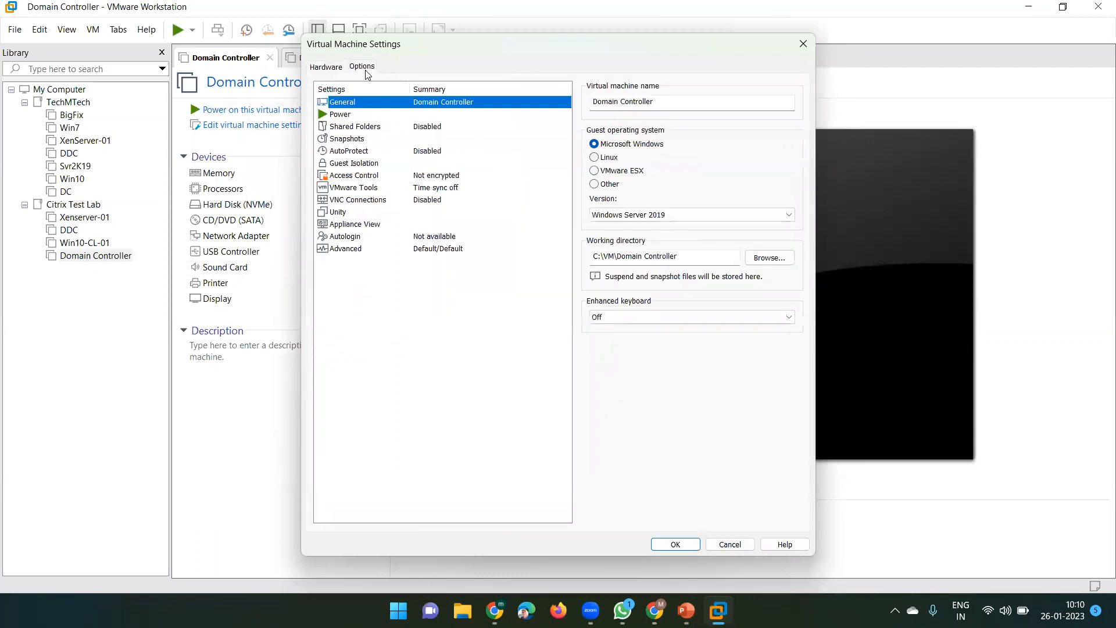
pyautogui.moveTo(635, 51); pyautogui.dragTo(436, 30)
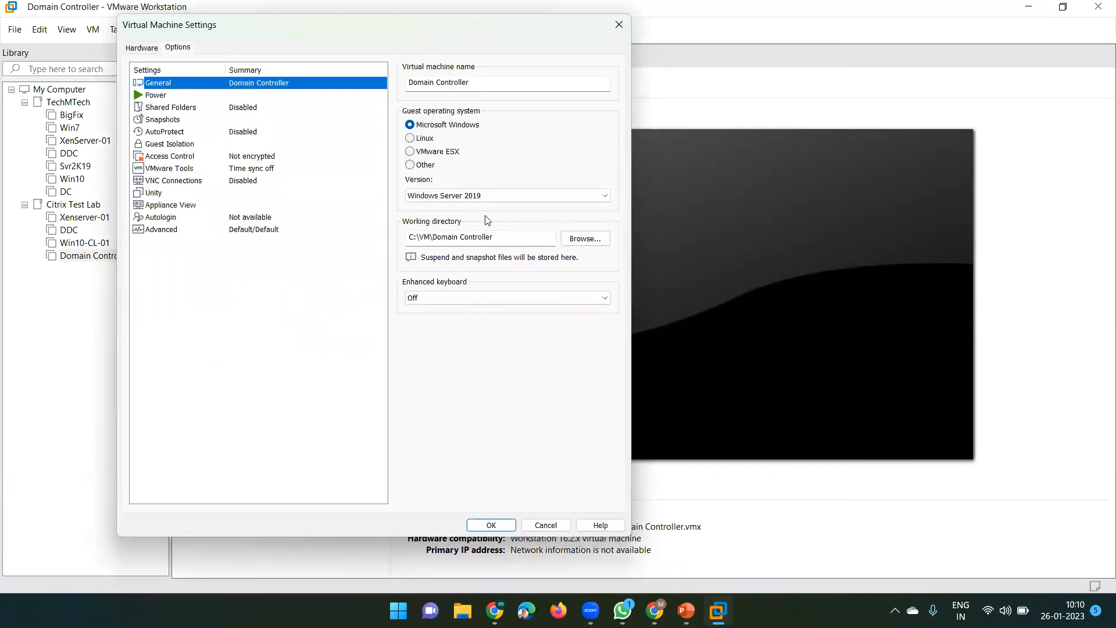
pyautogui.click(581, 244)
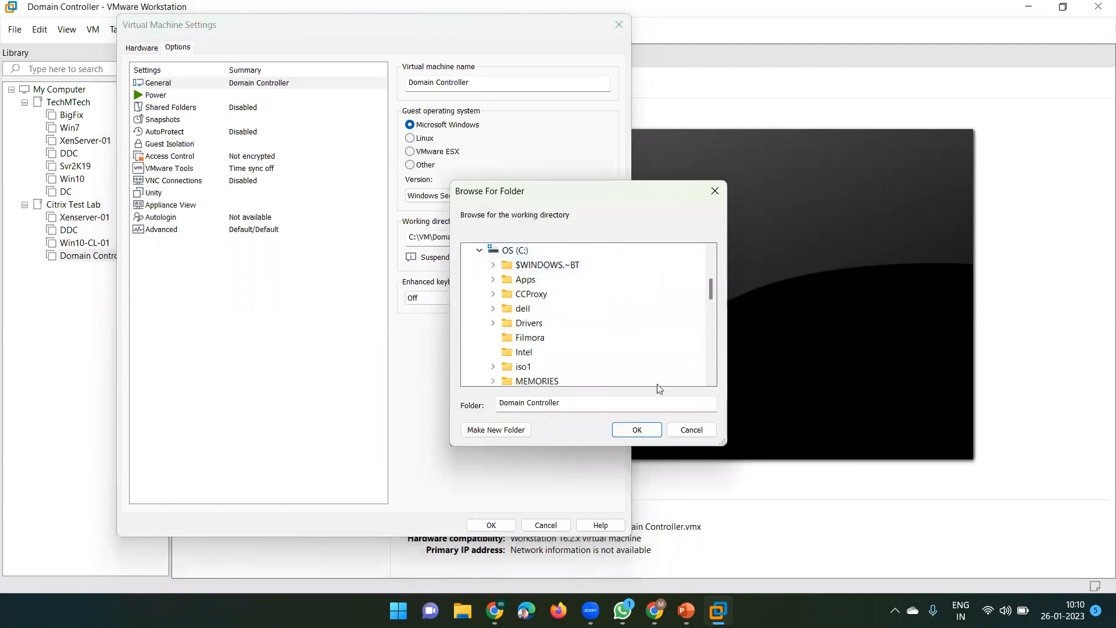
pyautogui.click(690, 429)
pyautogui.click(455, 241)
pyautogui.moveTo(500, 238); pyautogui.dragTo(368, 239)
pyautogui.hotkey('ctrl', 'c')
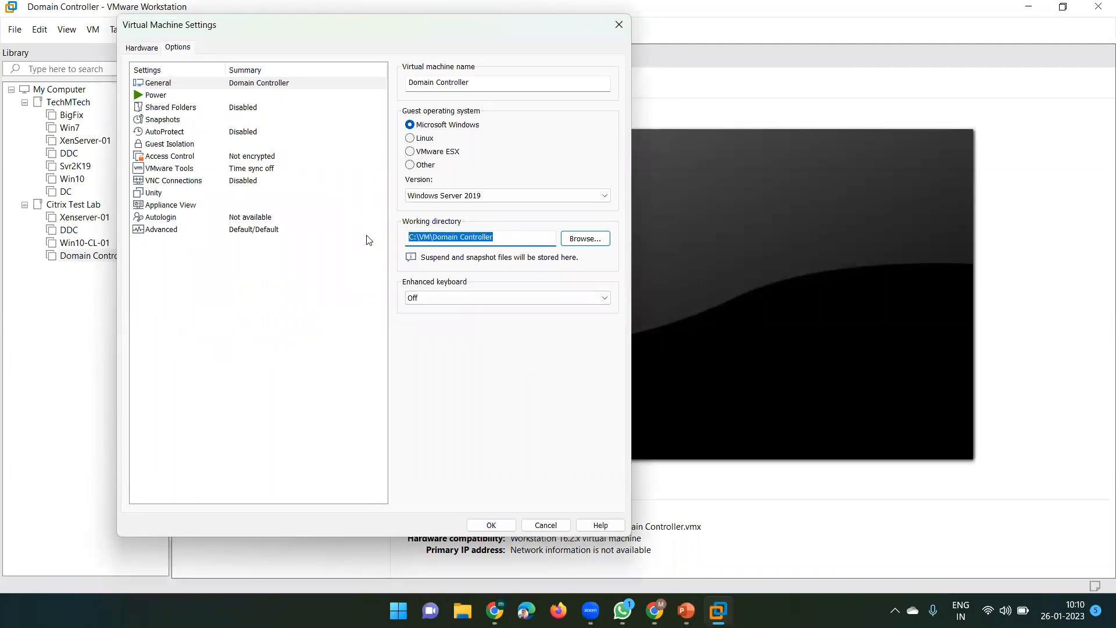
# Open the C:\VM\Domain Controller folder in Explorer via the Run prompt with the copied path
pyautogui.press('super+r')
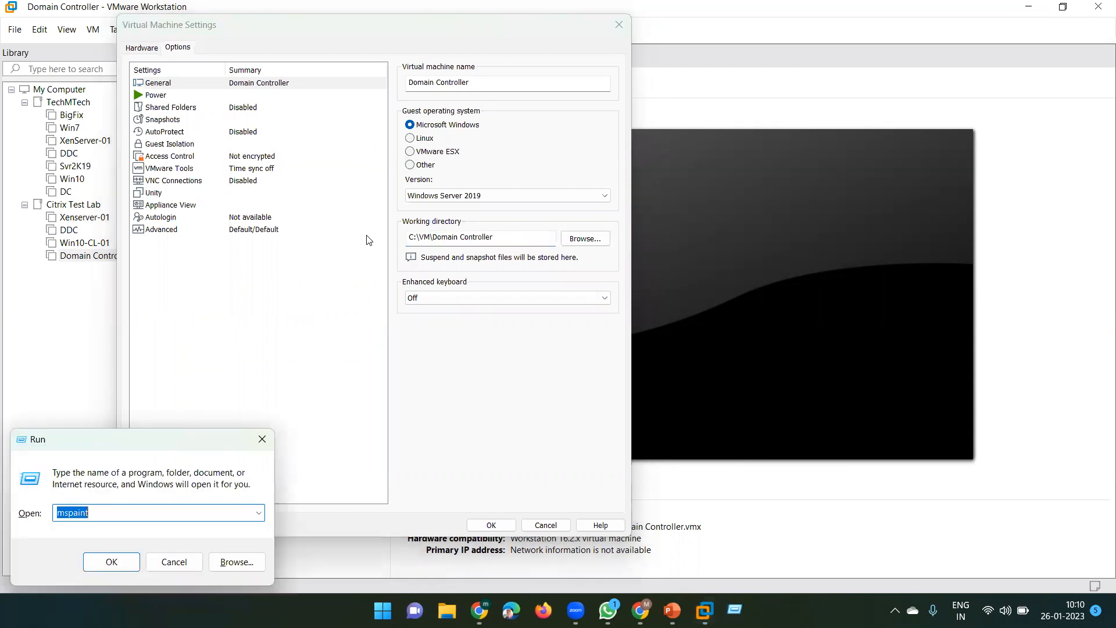
pyautogui.hotkey('ctrl', 'v')
pyautogui.press('Return')
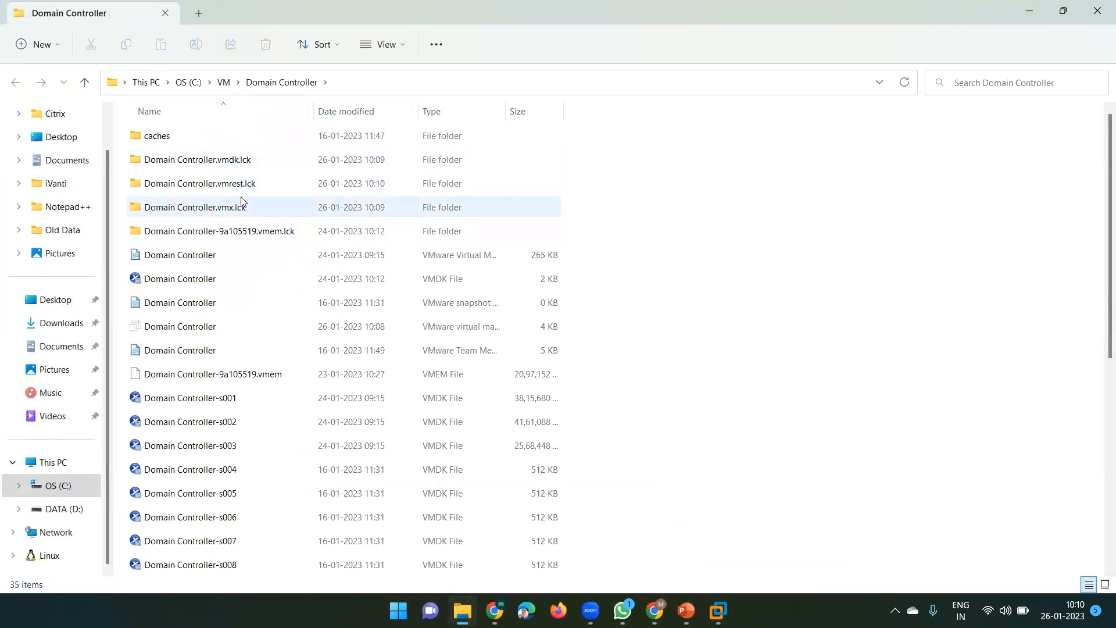
pyautogui.scroll(-5, 233, 373)
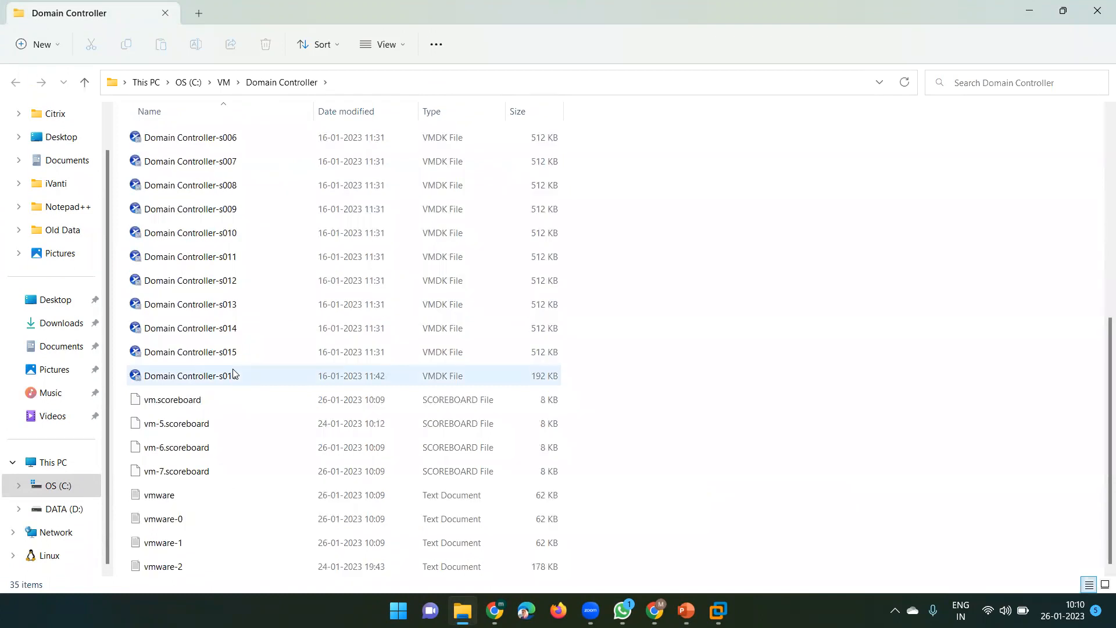
pyautogui.scroll(5, 233, 373)
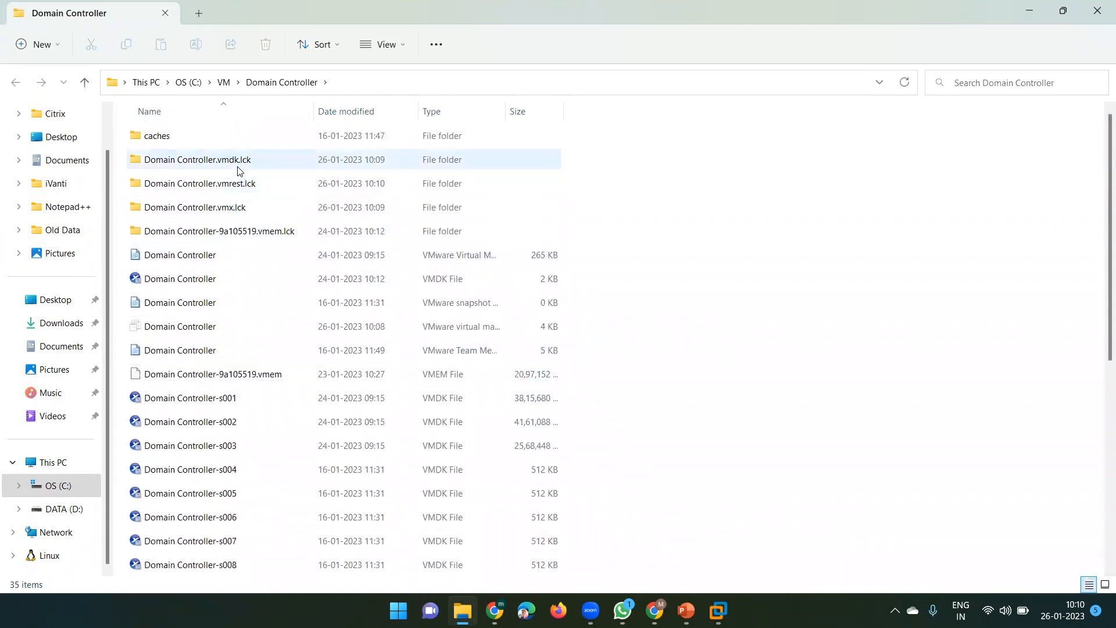
# Cut the four .lck lock folders, then open a new Explorer window and select DATA (D:)
pyautogui.click(238, 169)
pyautogui.hotkey('shift', 'Down')
pyautogui.hotkey('shift', 'Down')
pyautogui.hotkey('shift', 'Down')
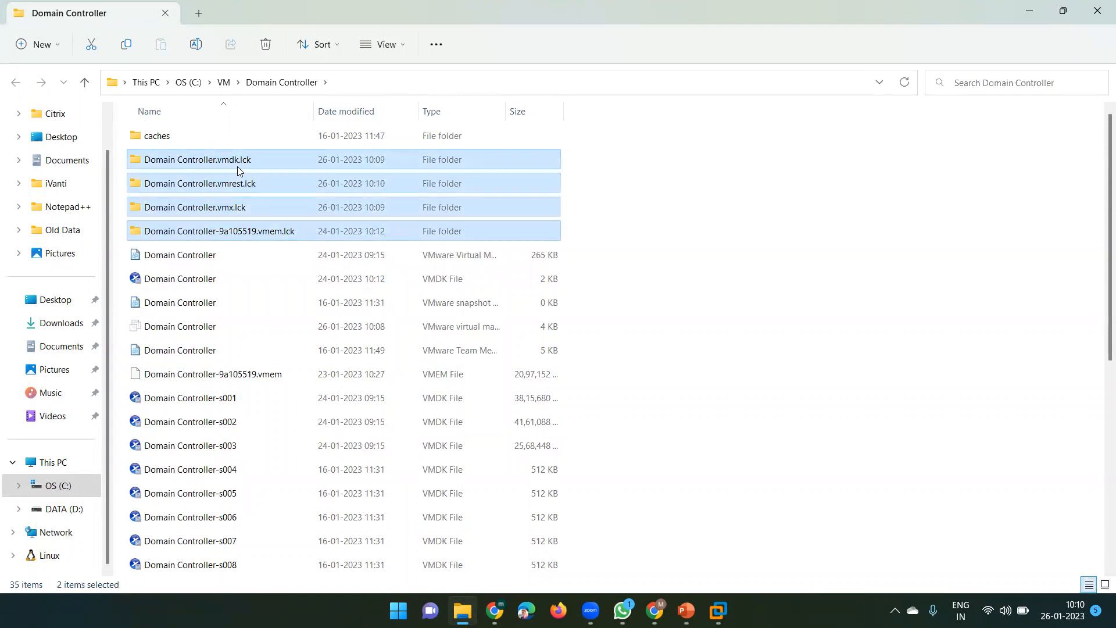
pyautogui.rightClick(237, 167)
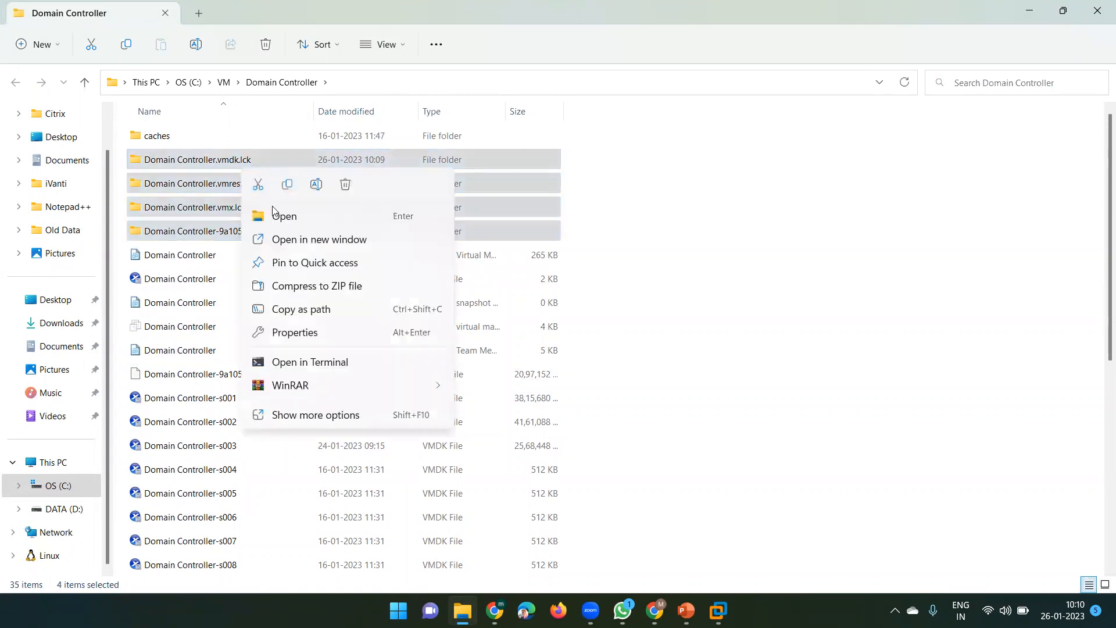
pyautogui.click(259, 186)
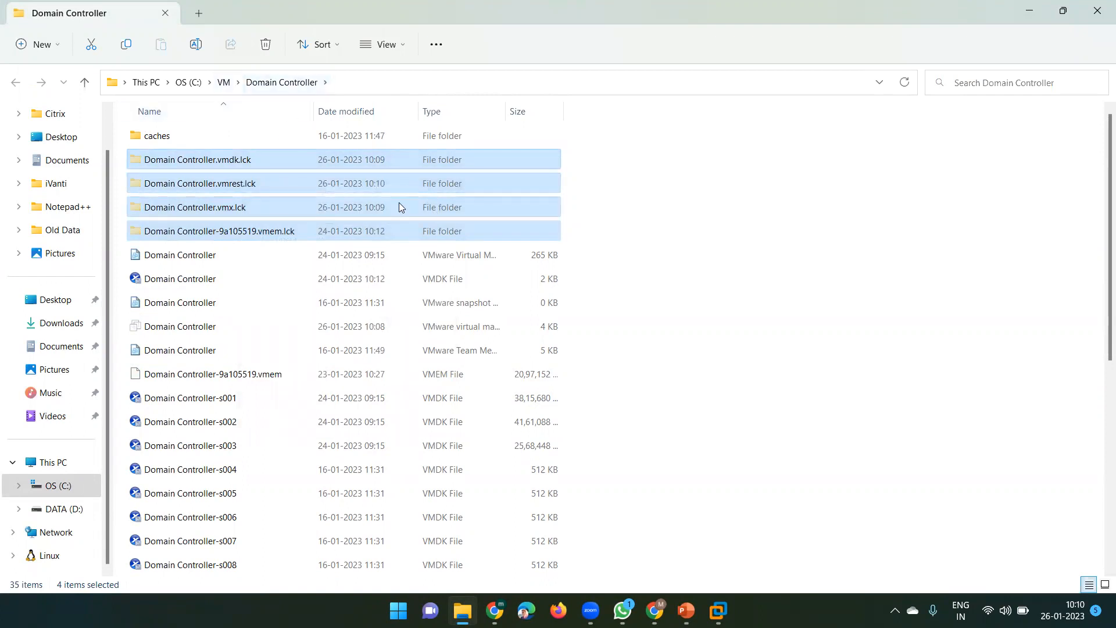
pyautogui.press('super+e')
pyautogui.click(365, 149)
# Create a new folder named Backup on the DATA (D:) drive
pyautogui.doubleClick(364, 152)
pyautogui.rightClick(239, 172)
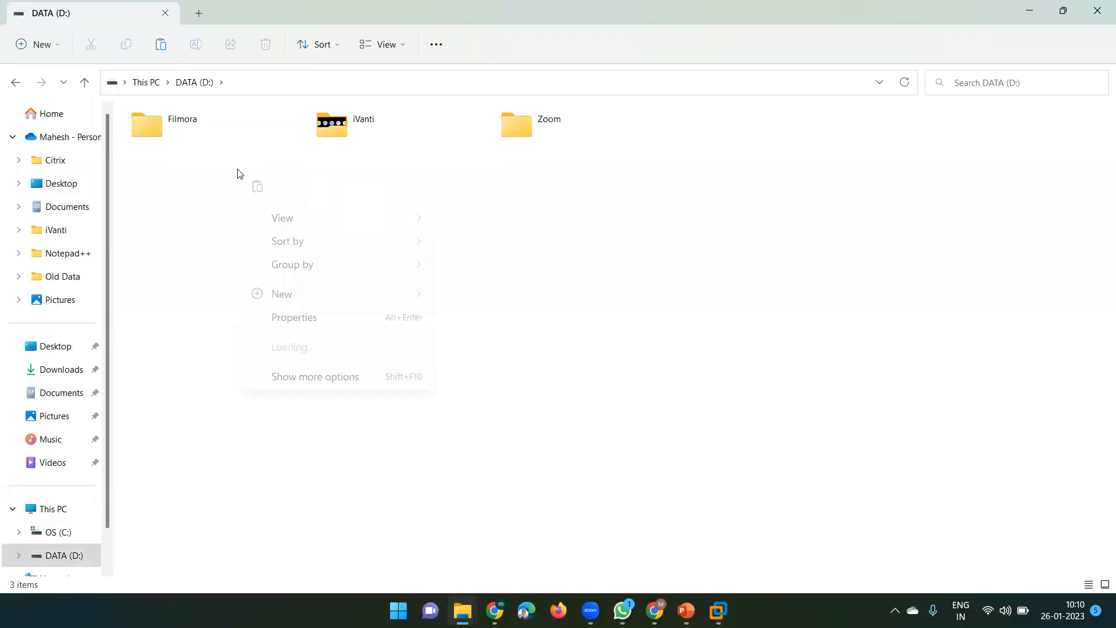
pyautogui.moveTo(377, 293)
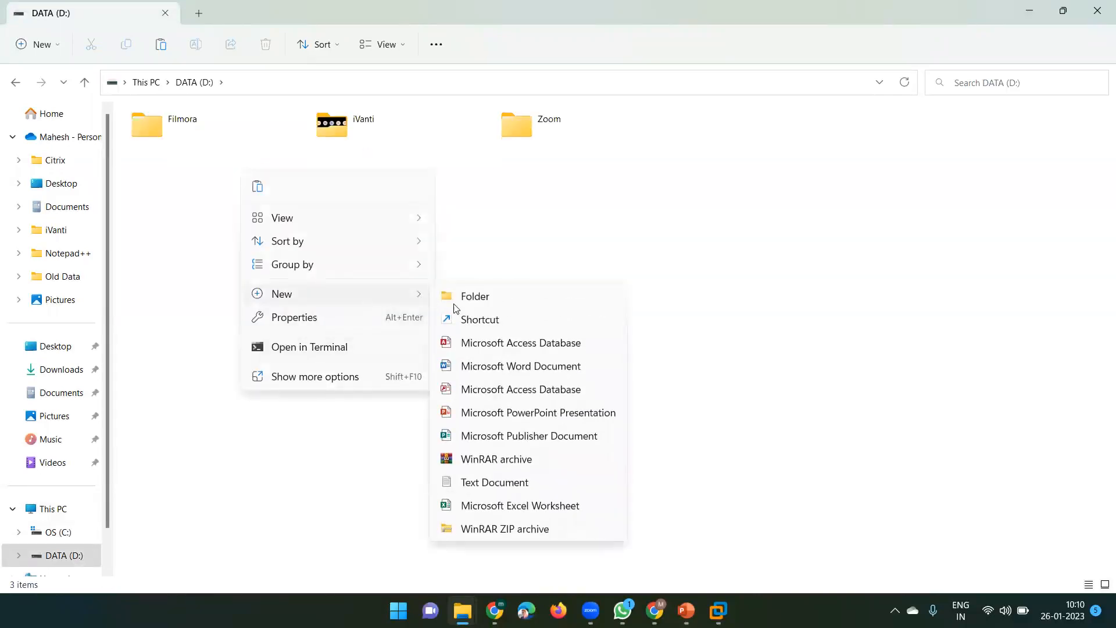
pyautogui.click(483, 298)
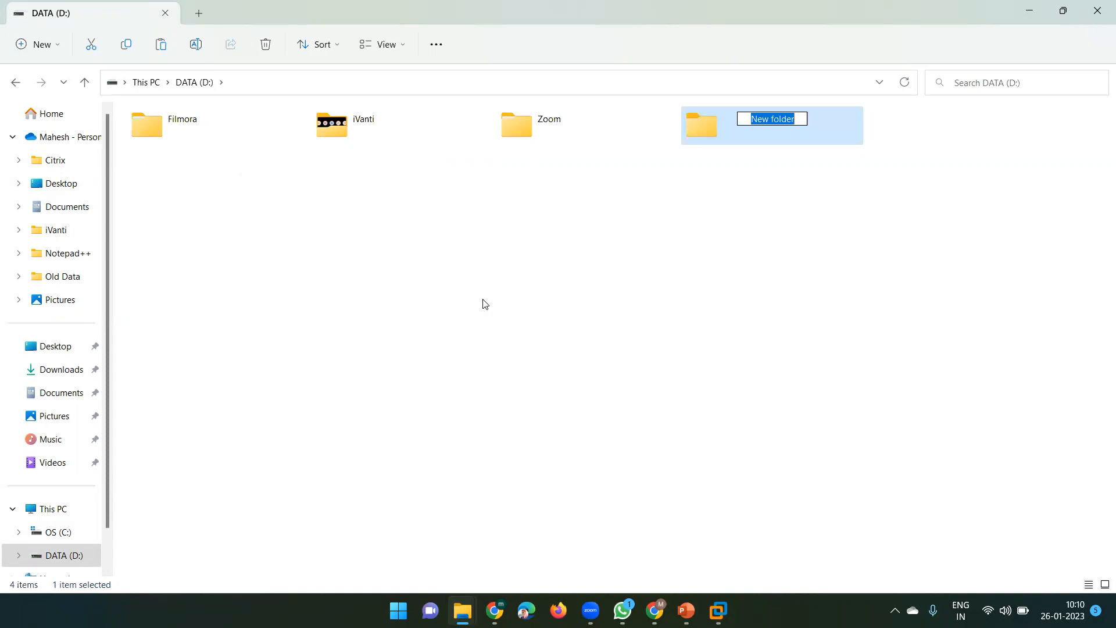
pyautogui.write('Backup')
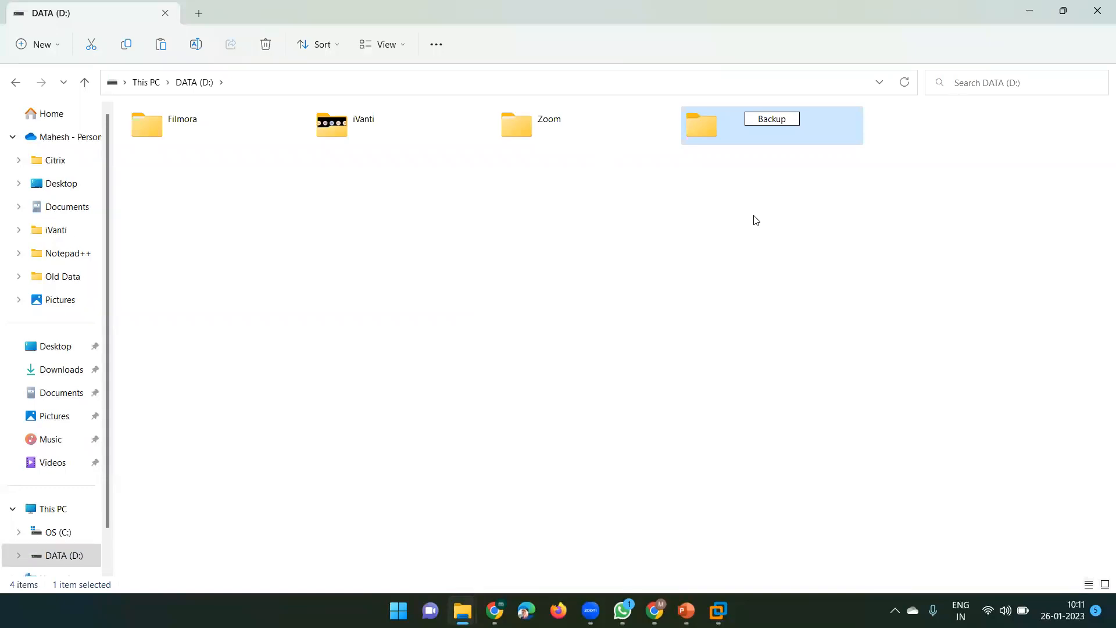
pyautogui.press('Return')
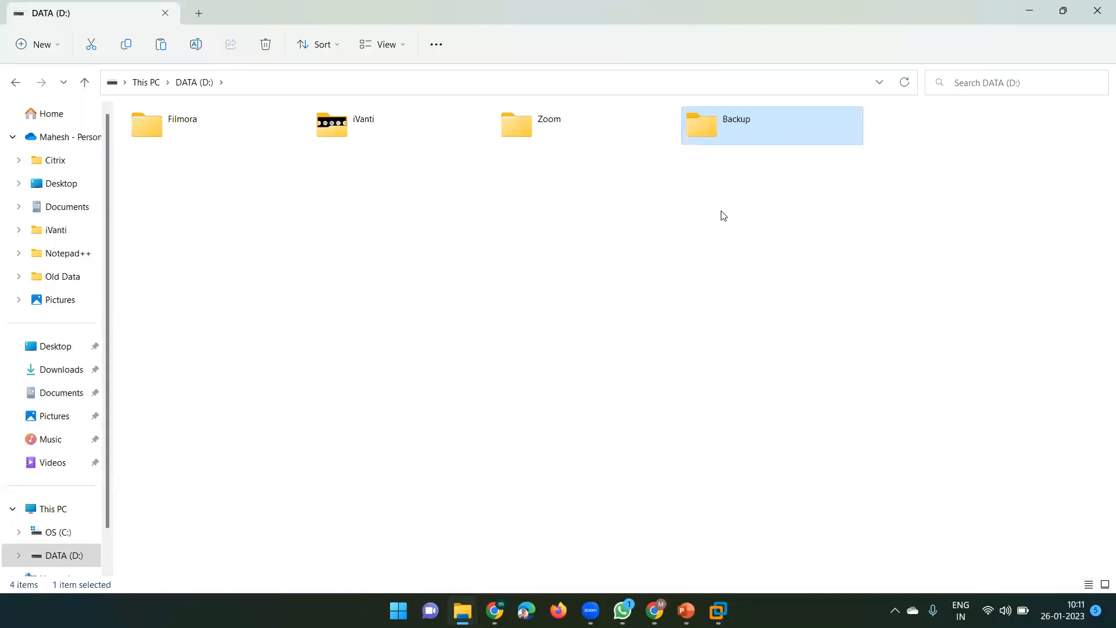
# Paste the four Domain Controller lock folders into the Backup folder
pyautogui.hotkey('alt', 'Tab')
pyautogui.doubleClick(742, 128)
pyautogui.rightClick(308, 177)
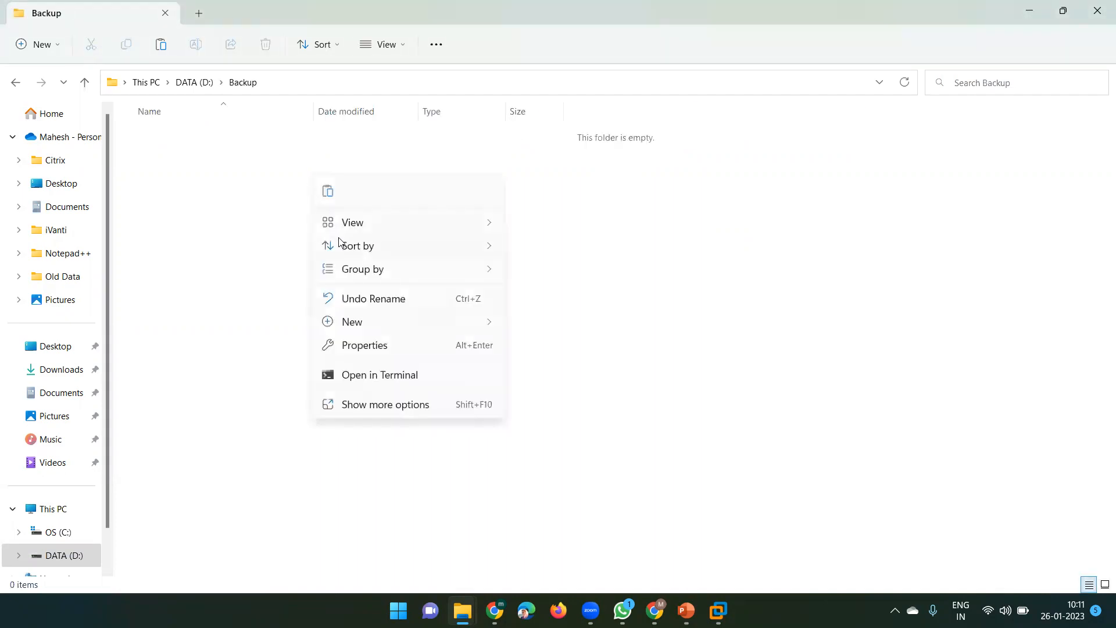
pyautogui.click(327, 195)
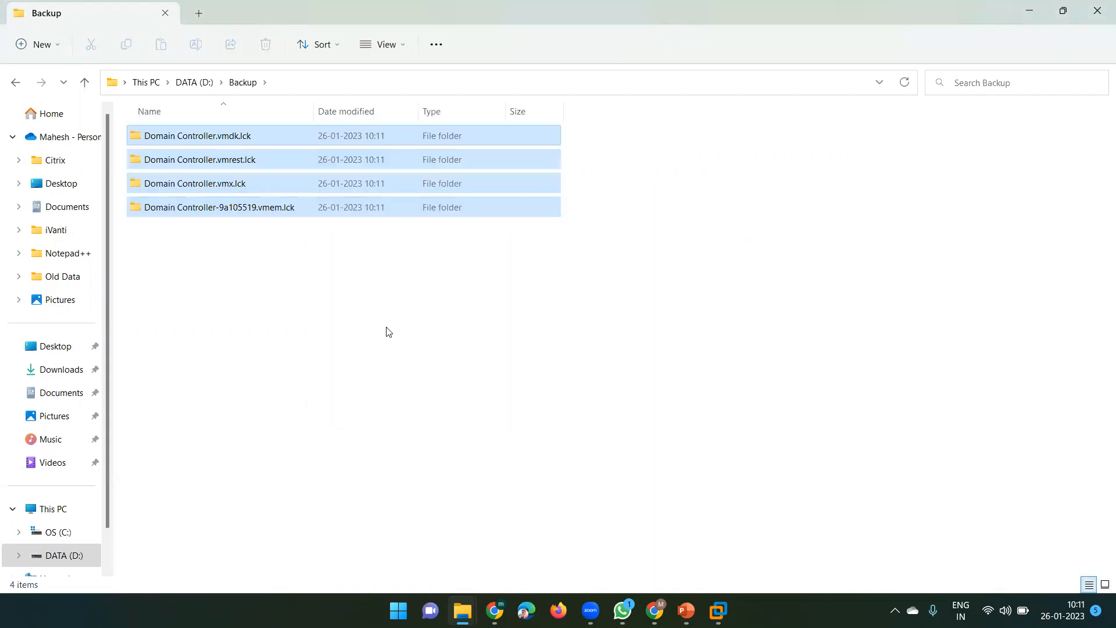
pyautogui.click(399, 242)
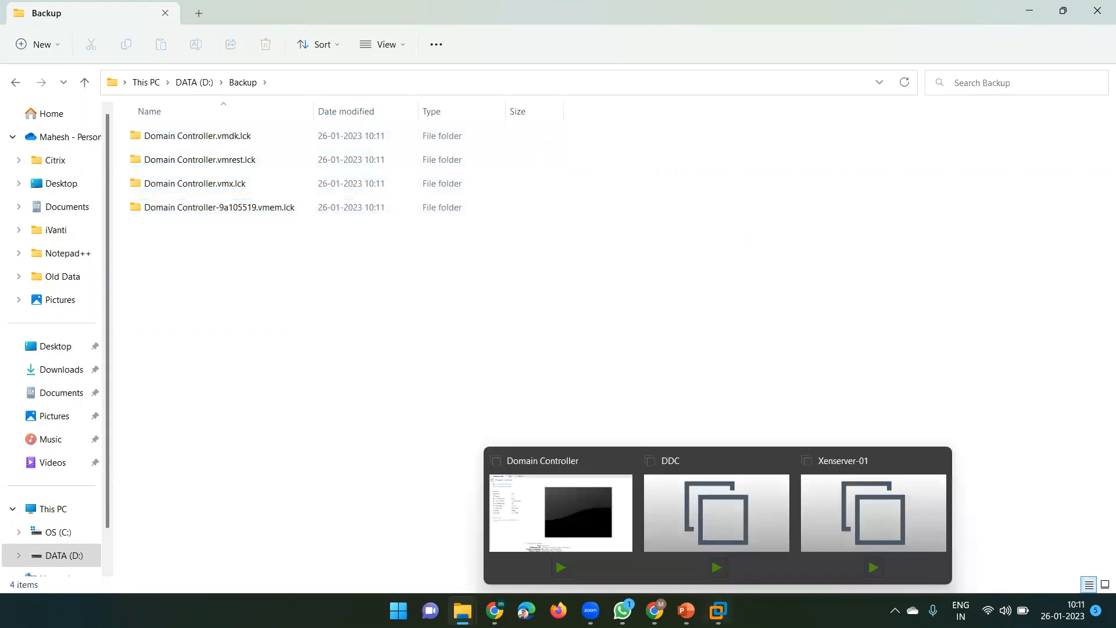
# Cancel the VM Settings dialog and power on the Domain Controller, which now boots without errors
pyautogui.moveTo(719, 611)
pyautogui.click(577, 518)
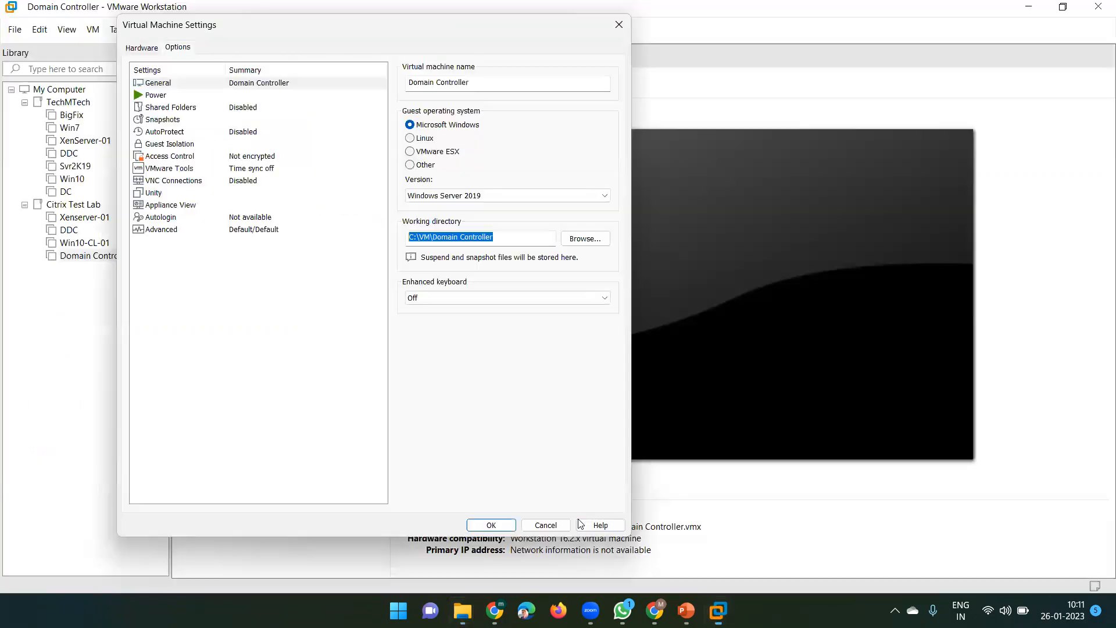
pyautogui.click(545, 524)
pyautogui.click(231, 110)
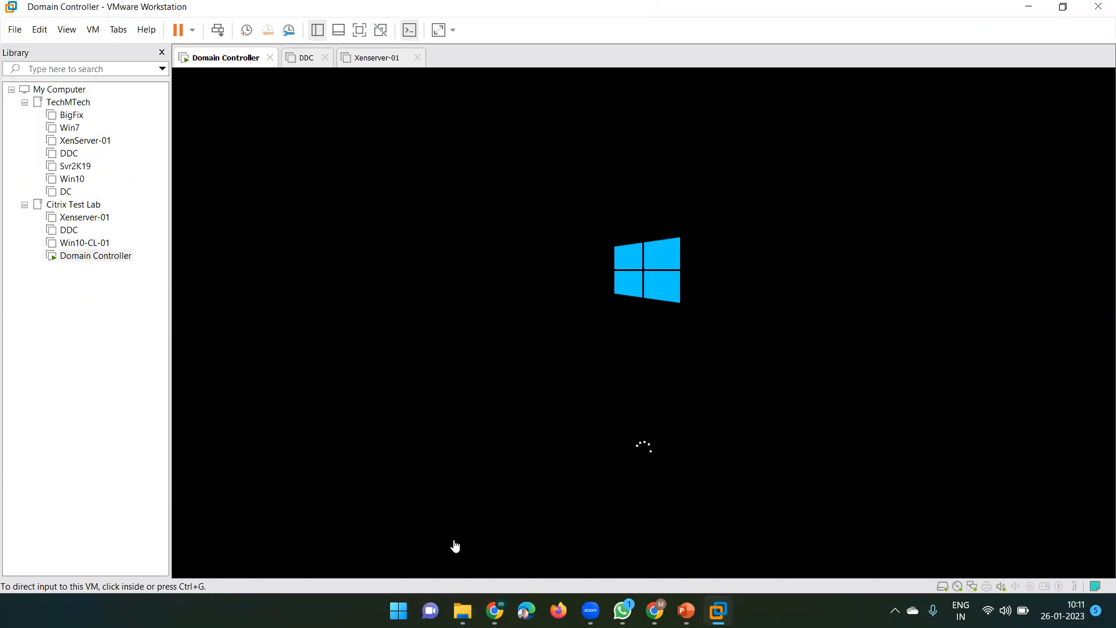
# Inspect the recreated Domain Controller.vmdk.lck folder and 1 GB VMEM file, then close Explorer
pyautogui.moveTo(462, 610)
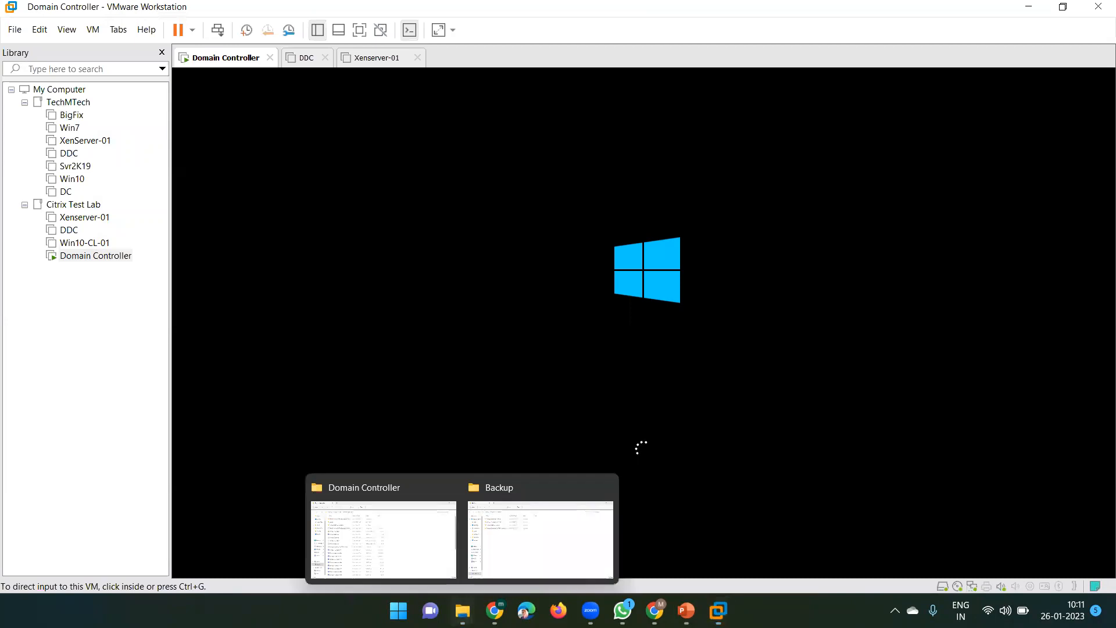
pyautogui.click(379, 518)
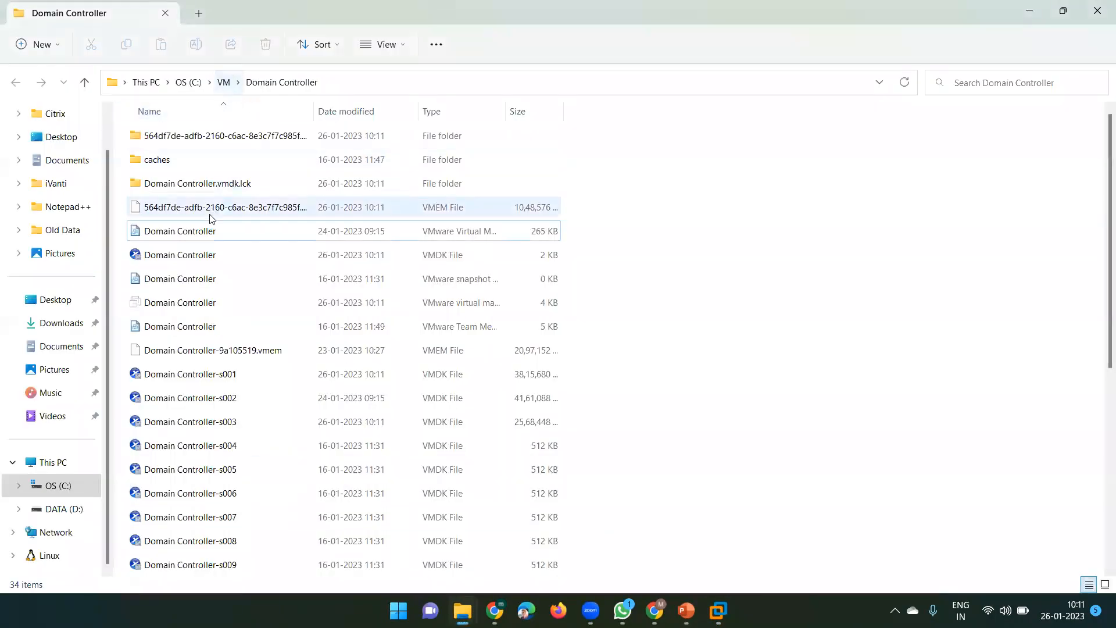
pyautogui.click(262, 183)
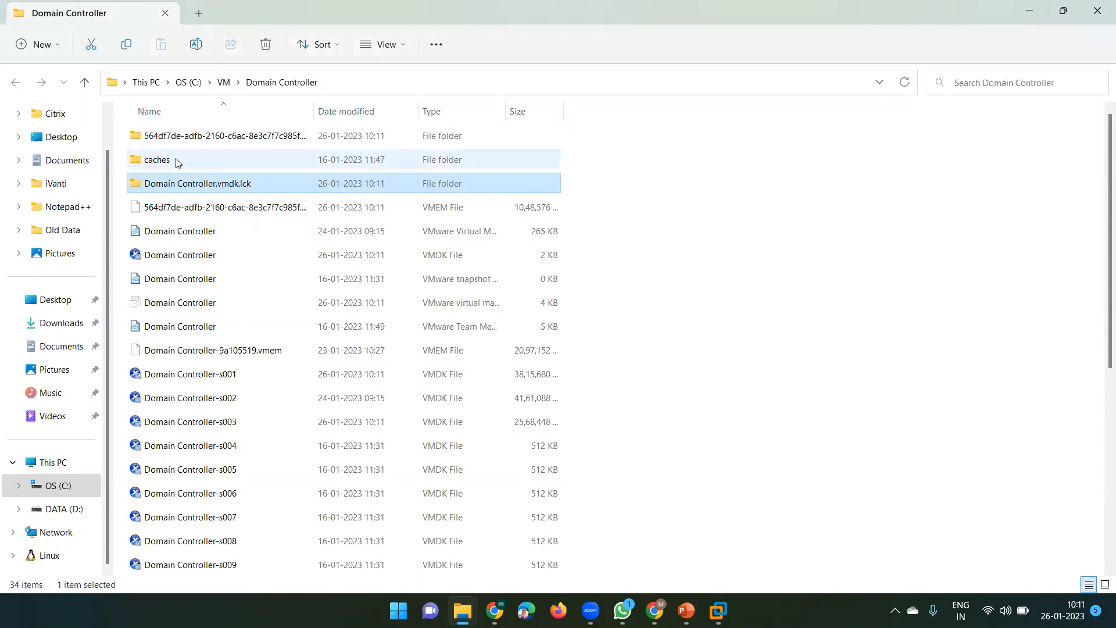
pyautogui.click(200, 212)
pyautogui.click(254, 187)
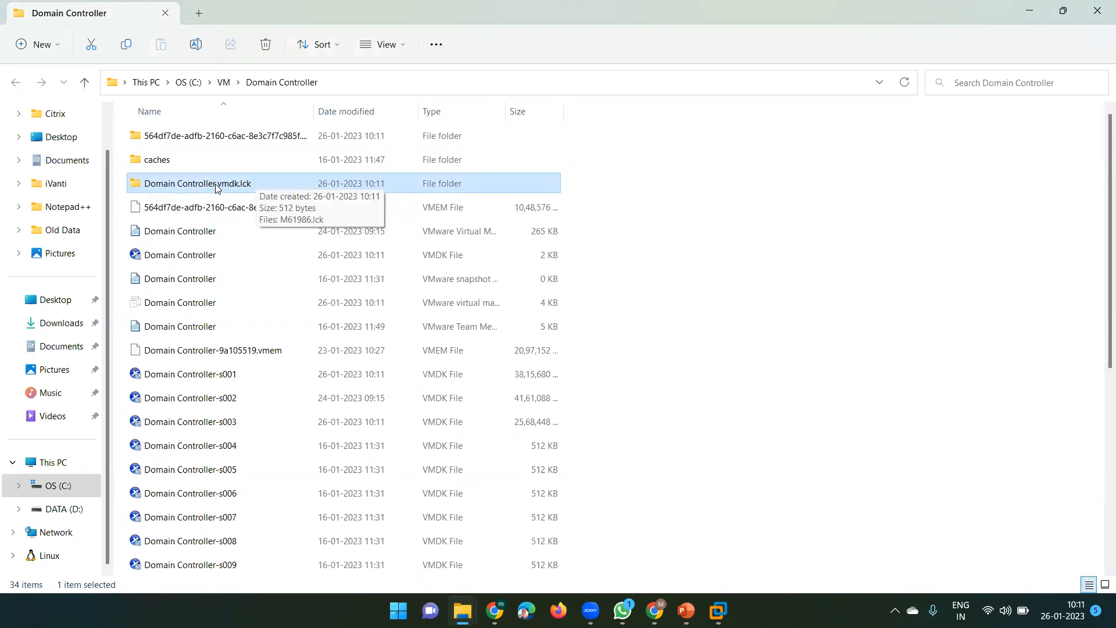
pyautogui.click(1097, 11)
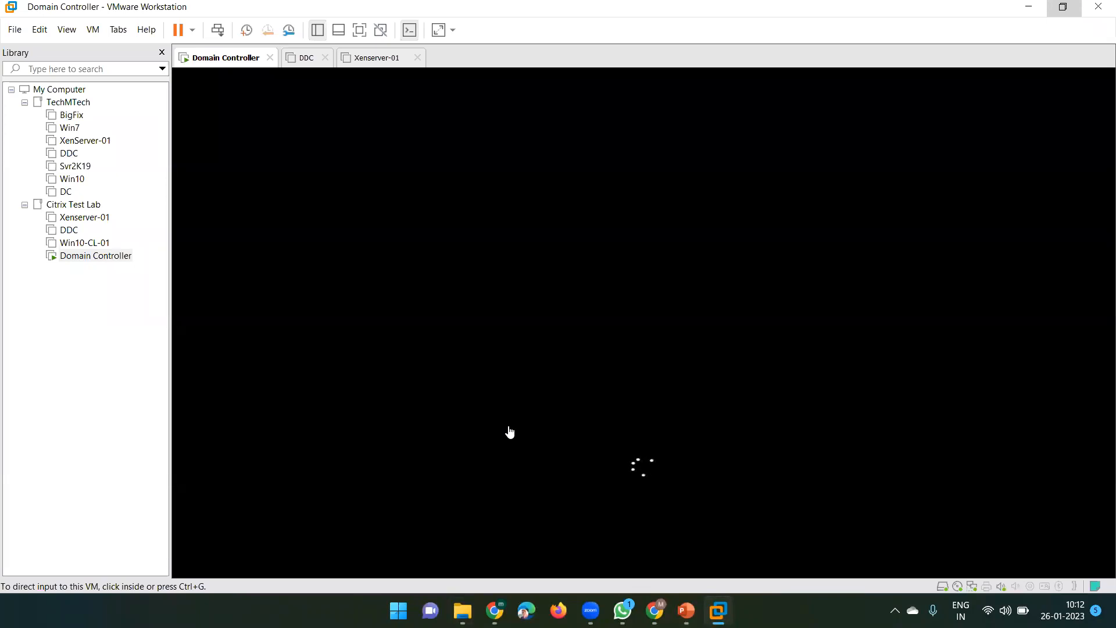
# Set the DDC VM's memory to 4096 MB and power it on
pyautogui.click(300, 63)
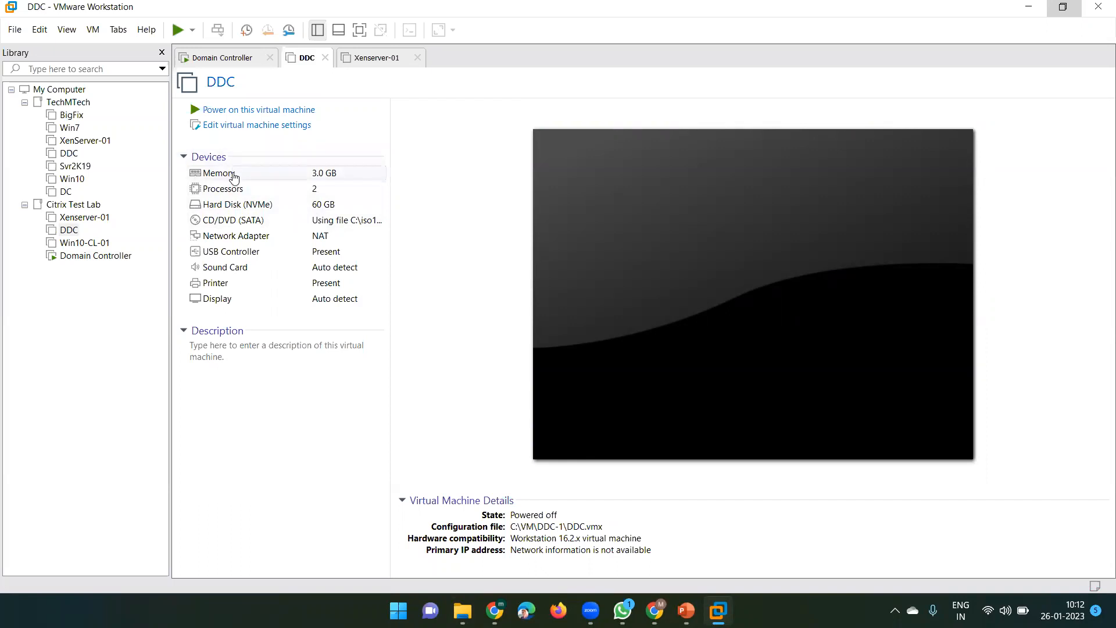
pyautogui.click(252, 135)
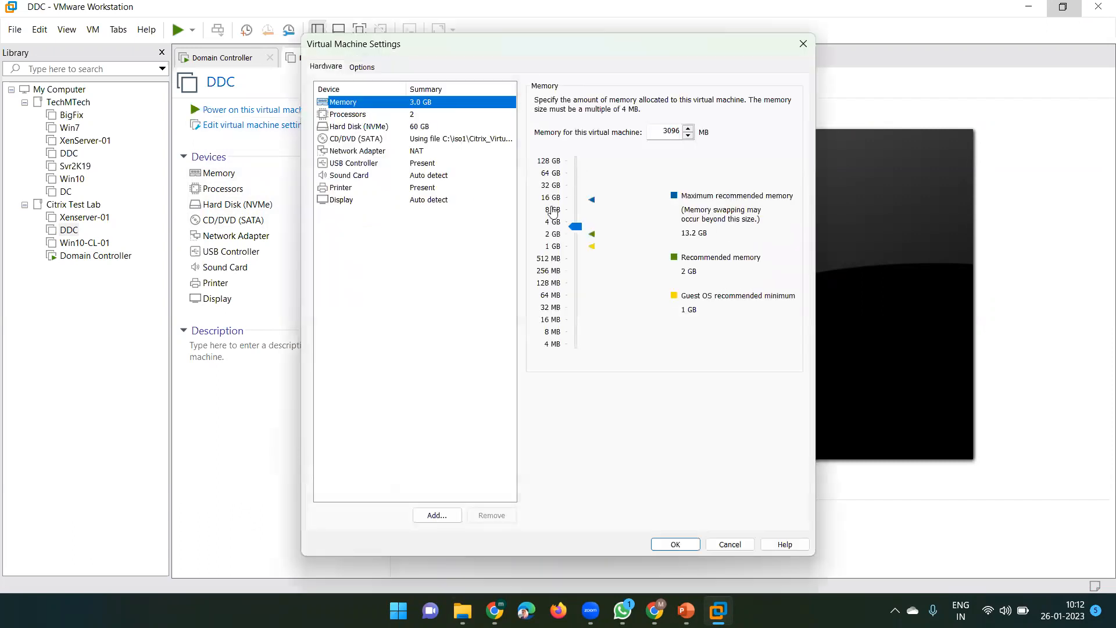
pyautogui.click(553, 222)
pyautogui.click(669, 546)
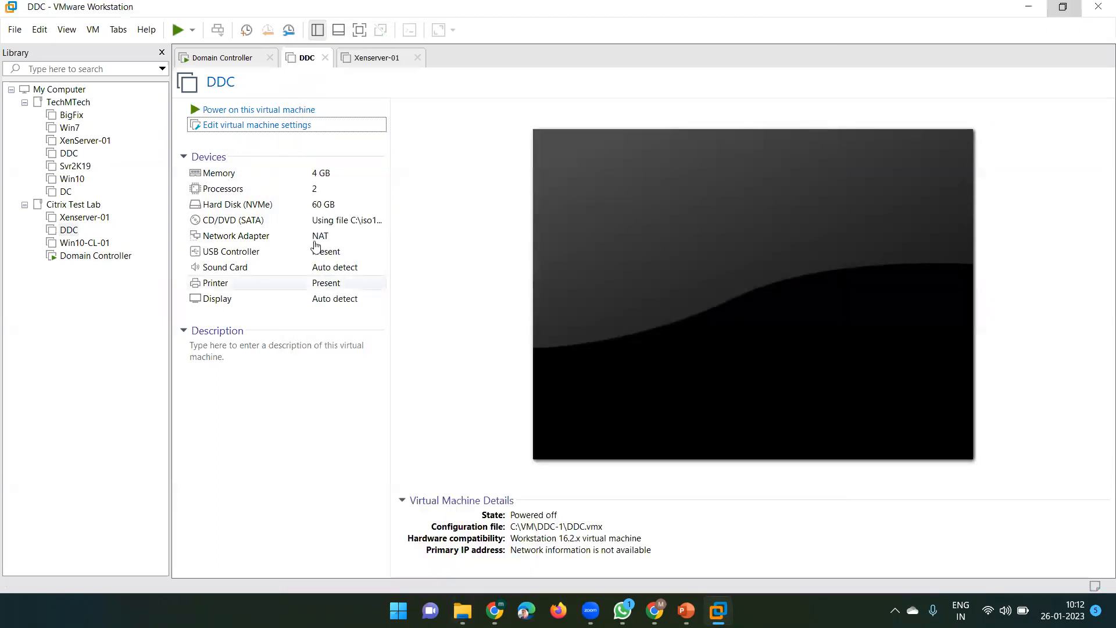
pyautogui.click(225, 113)
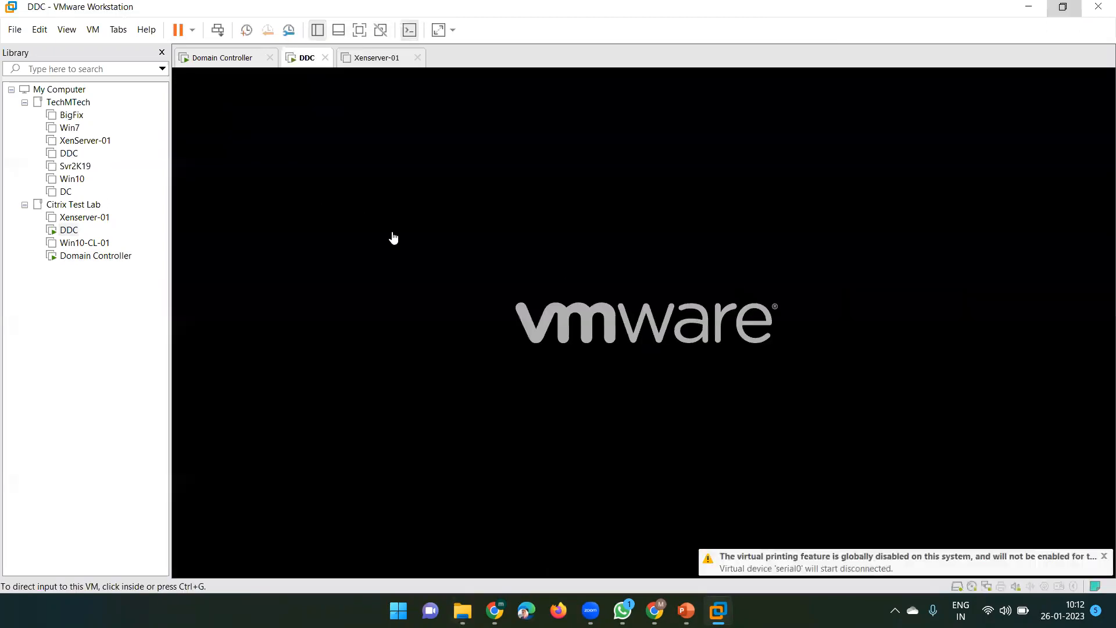
# Power on Xenserver-01, check each VM's boot, and end on the Domain Controller's lock screen
pyautogui.click(374, 65)
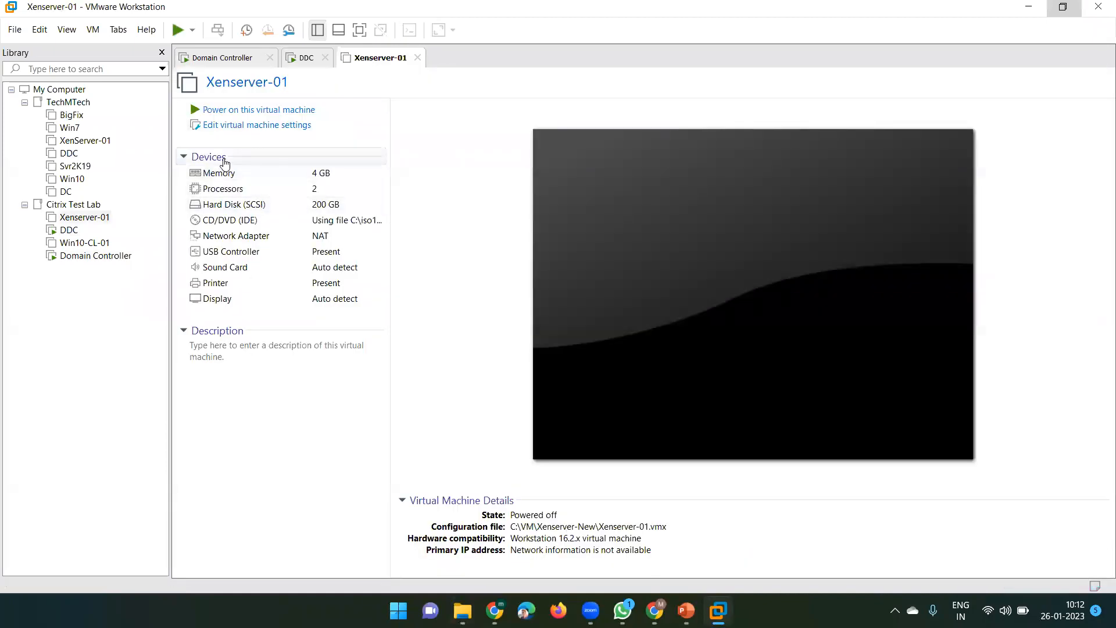
pyautogui.click(259, 111)
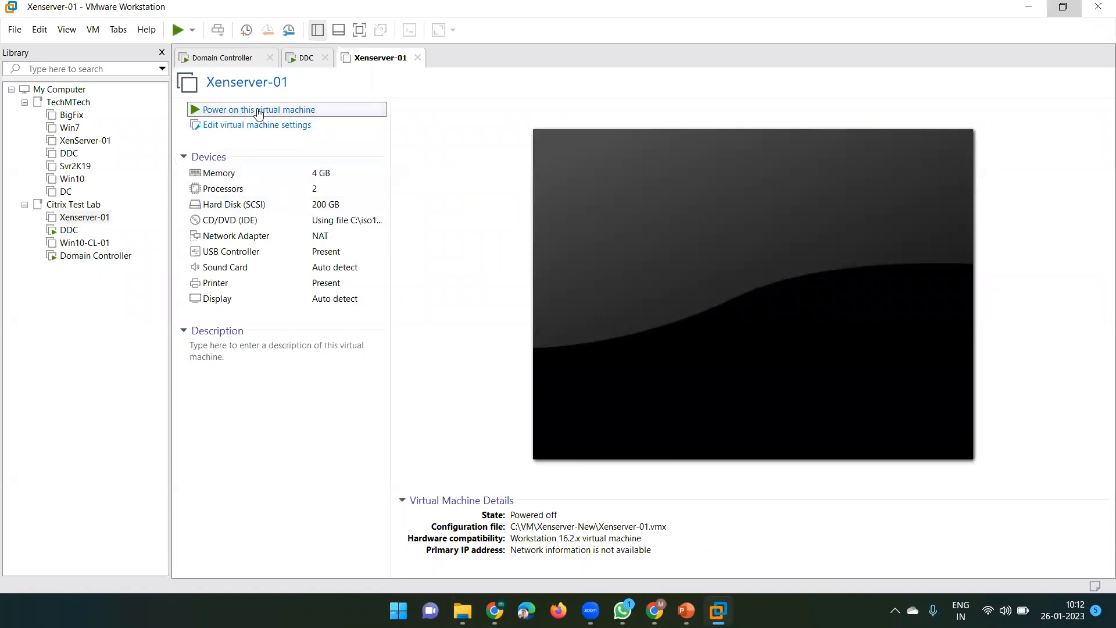
pyautogui.click(244, 61)
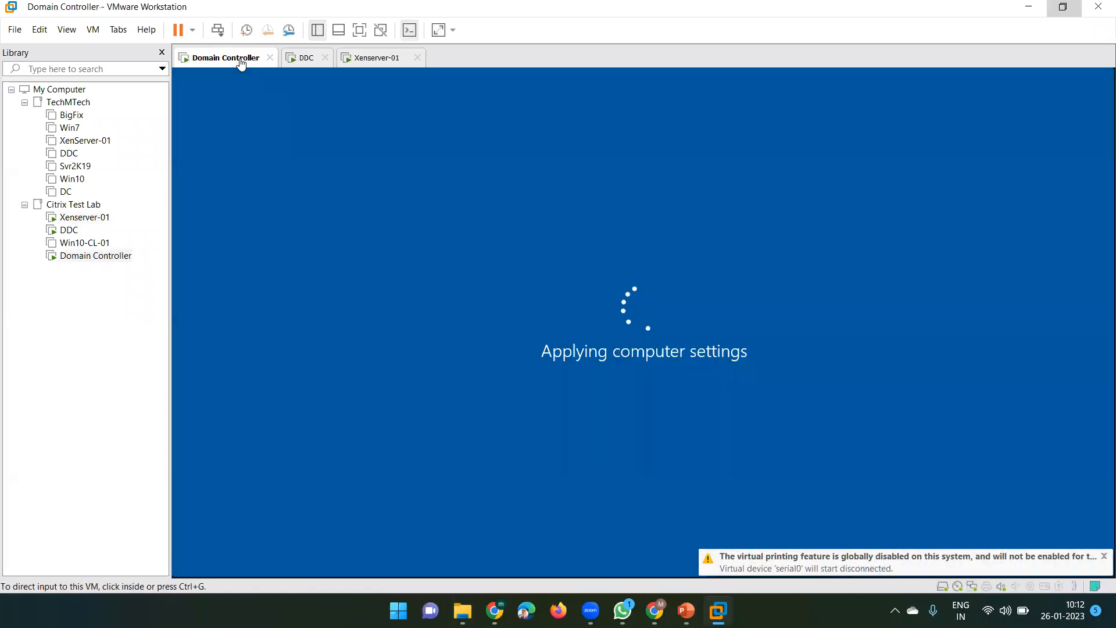
pyautogui.click(306, 65)
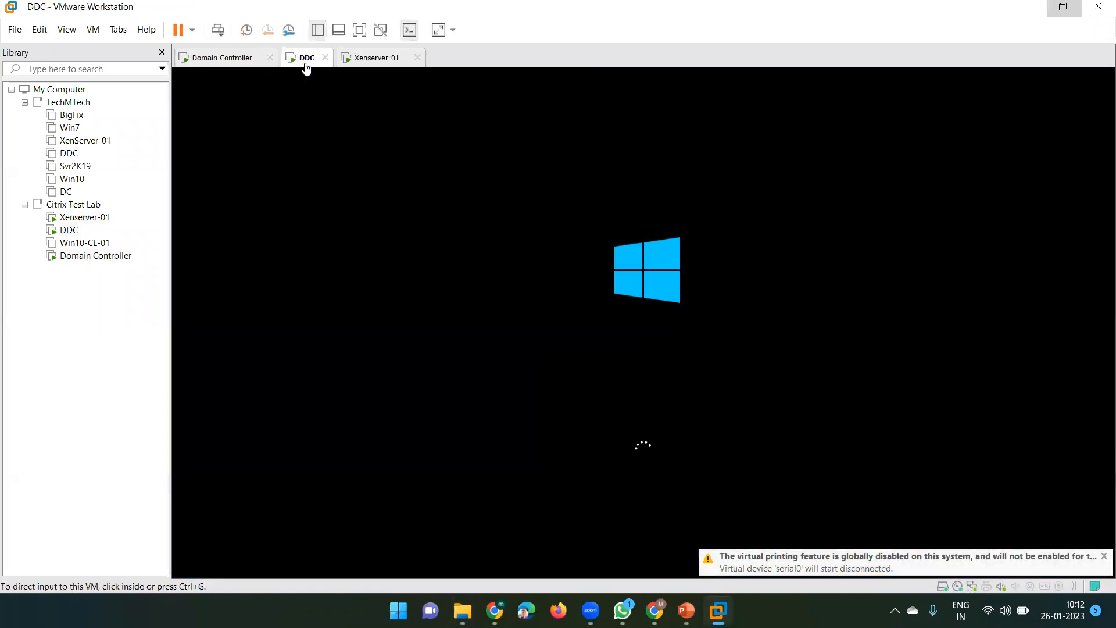
pyautogui.click(387, 65)
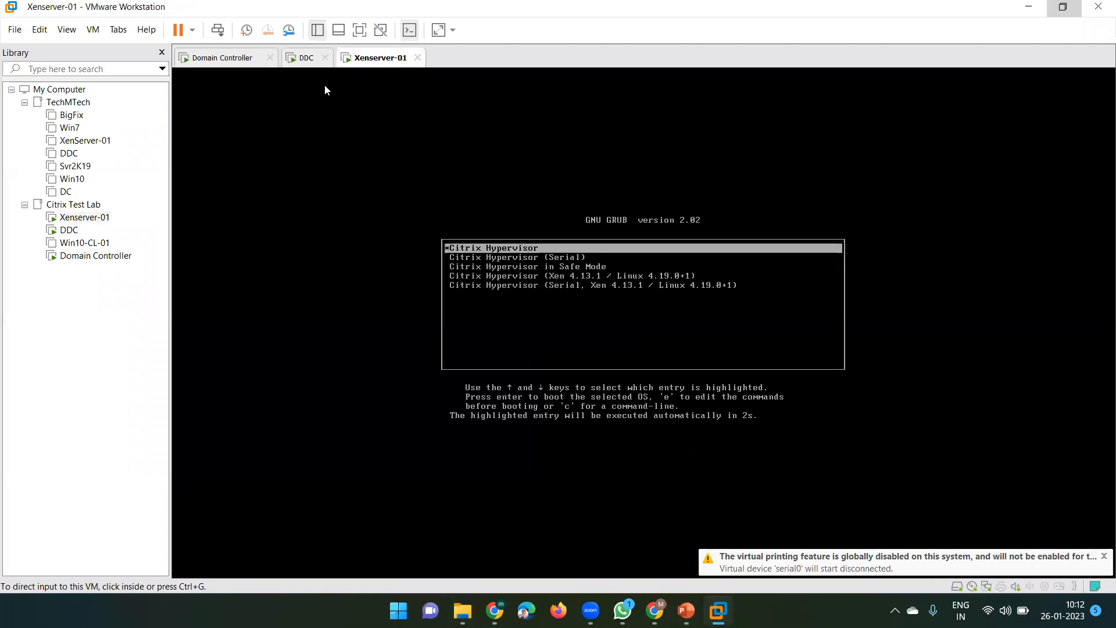
pyautogui.click(308, 61)
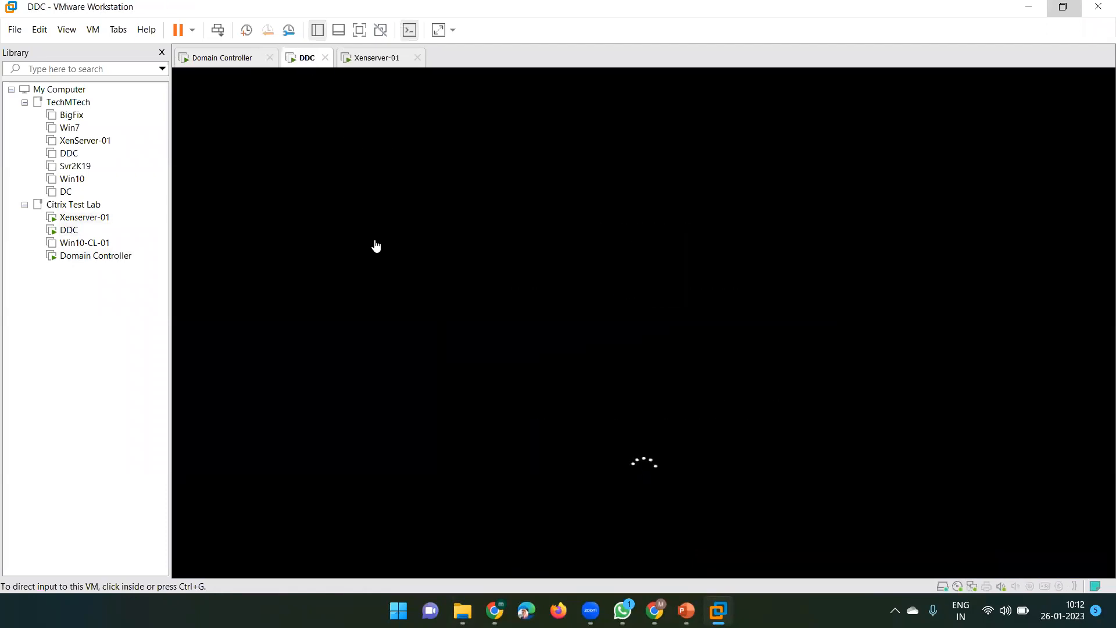
pyautogui.click(208, 59)
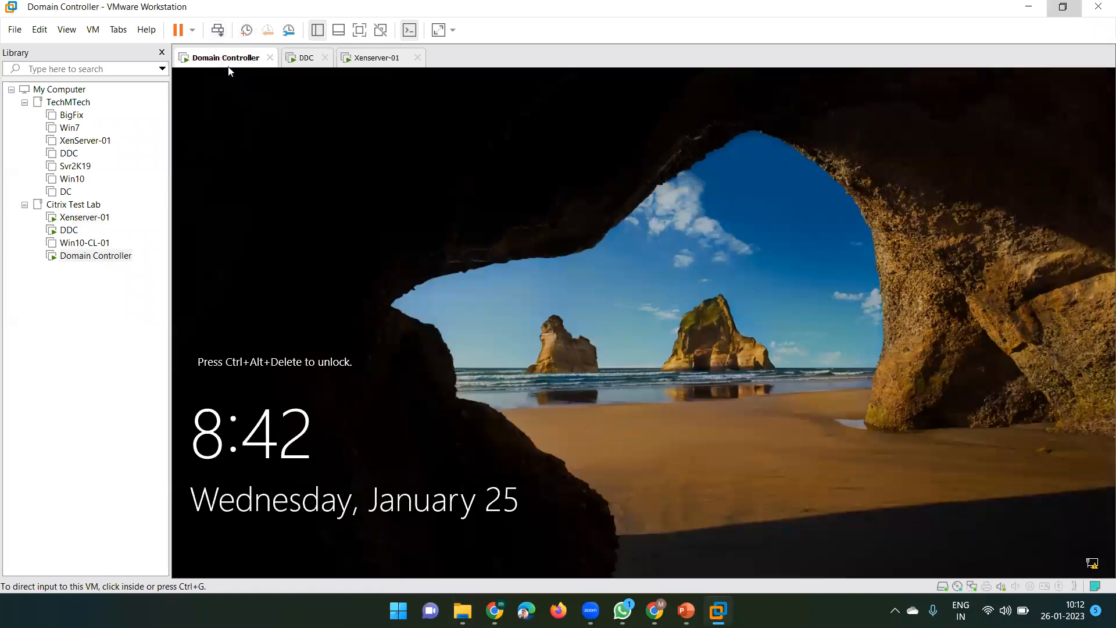
# After checking DDC and Xenserver-01 boot progress, send Ctrl+Alt+Del to DDC and focus its password box
pyautogui.click(306, 62)
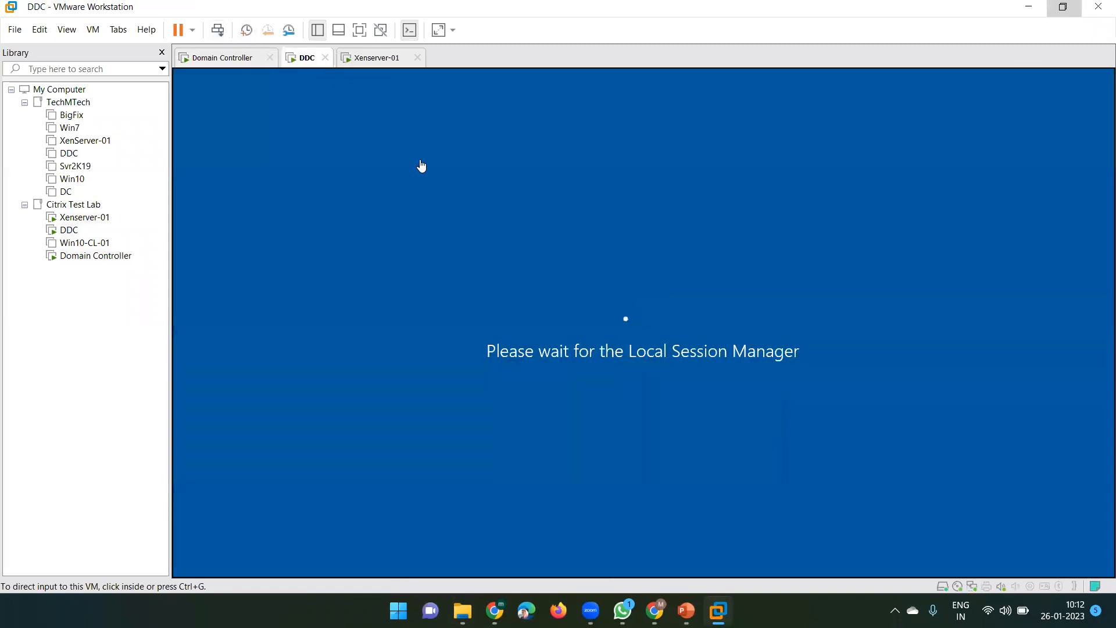
pyautogui.click(378, 63)
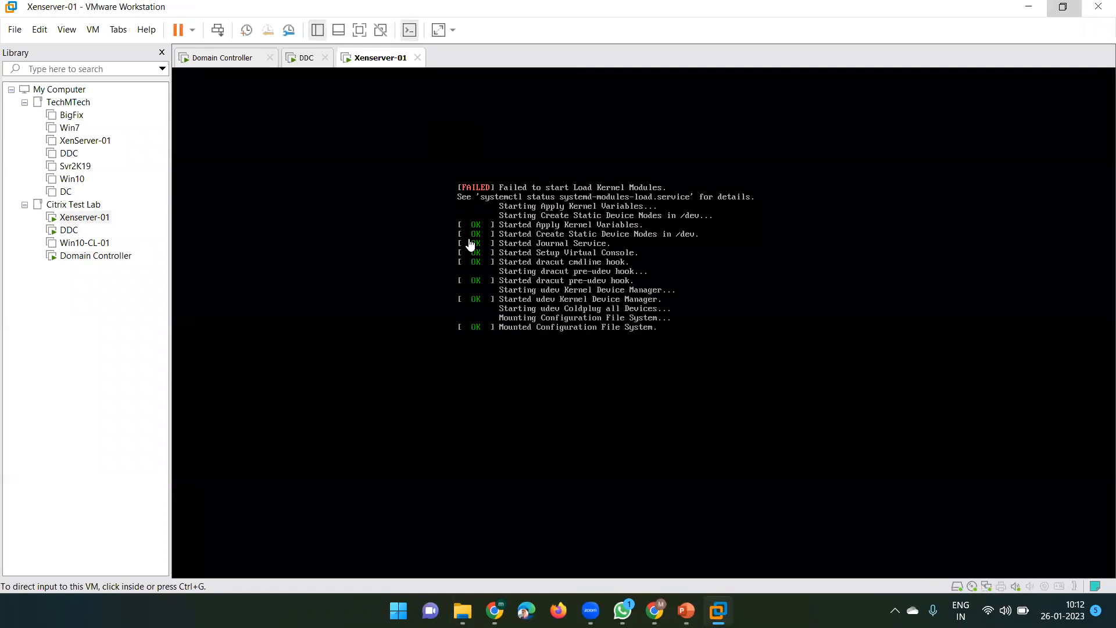
pyautogui.click(306, 60)
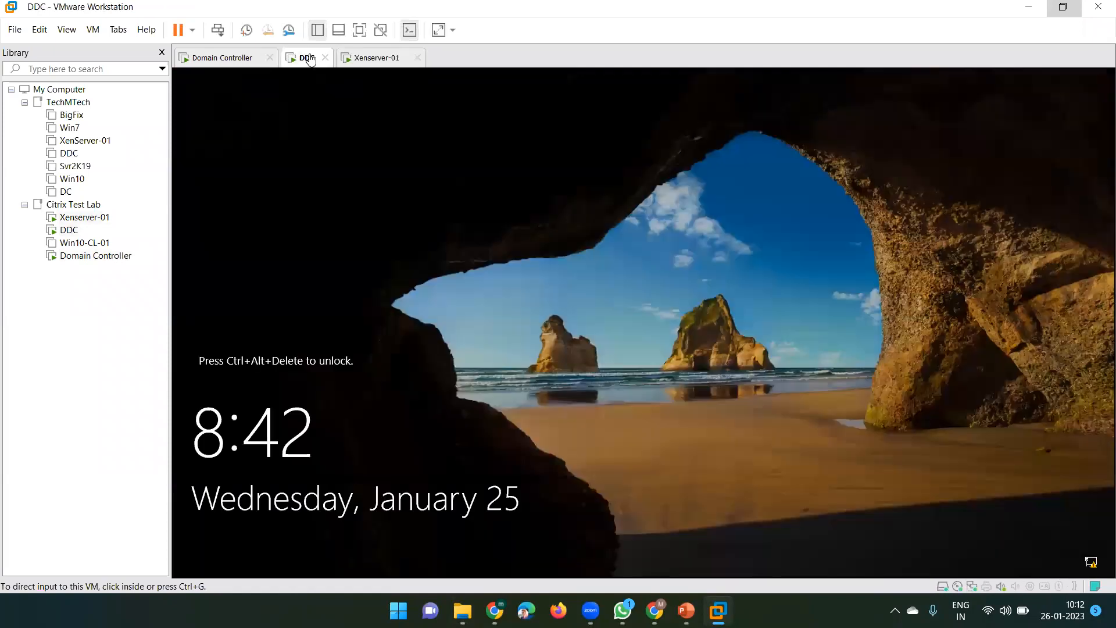
pyautogui.click(374, 61)
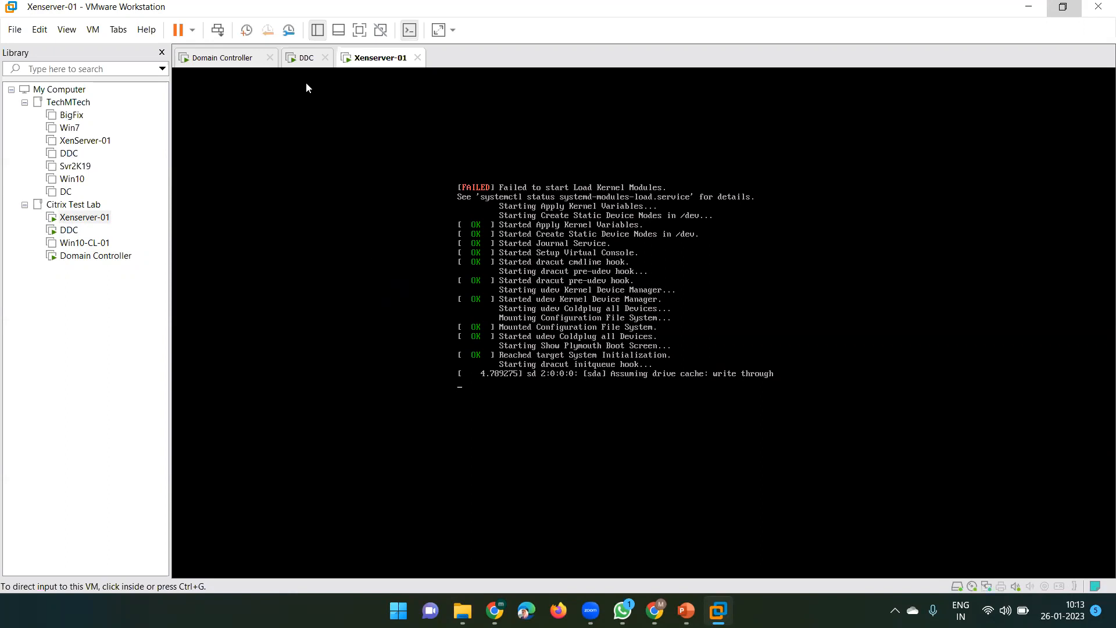
pyautogui.click(304, 62)
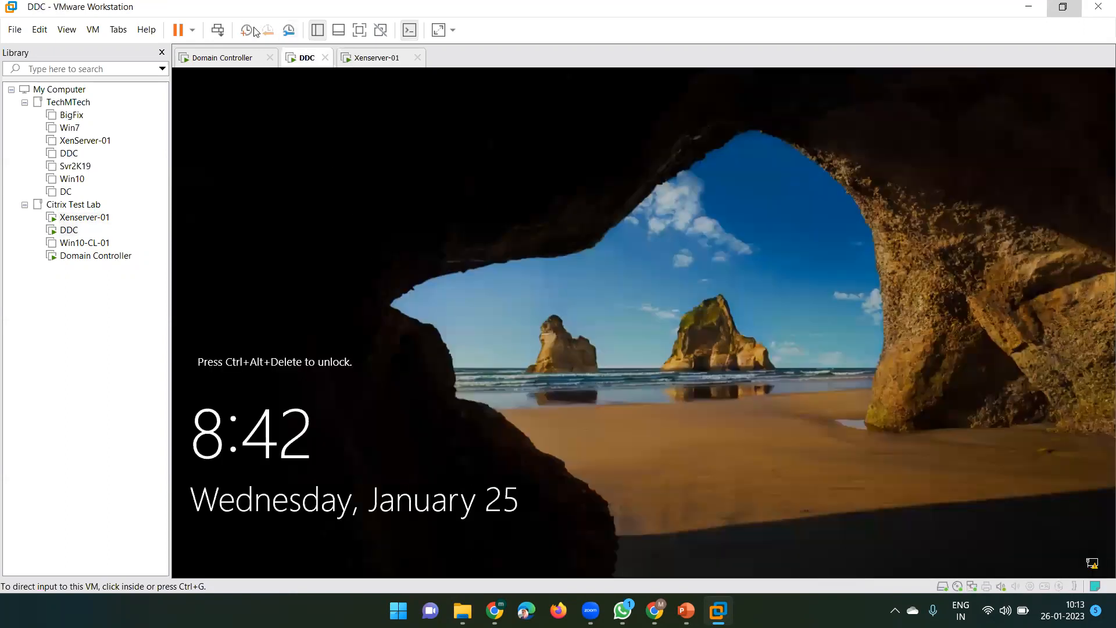
pyautogui.click(227, 33)
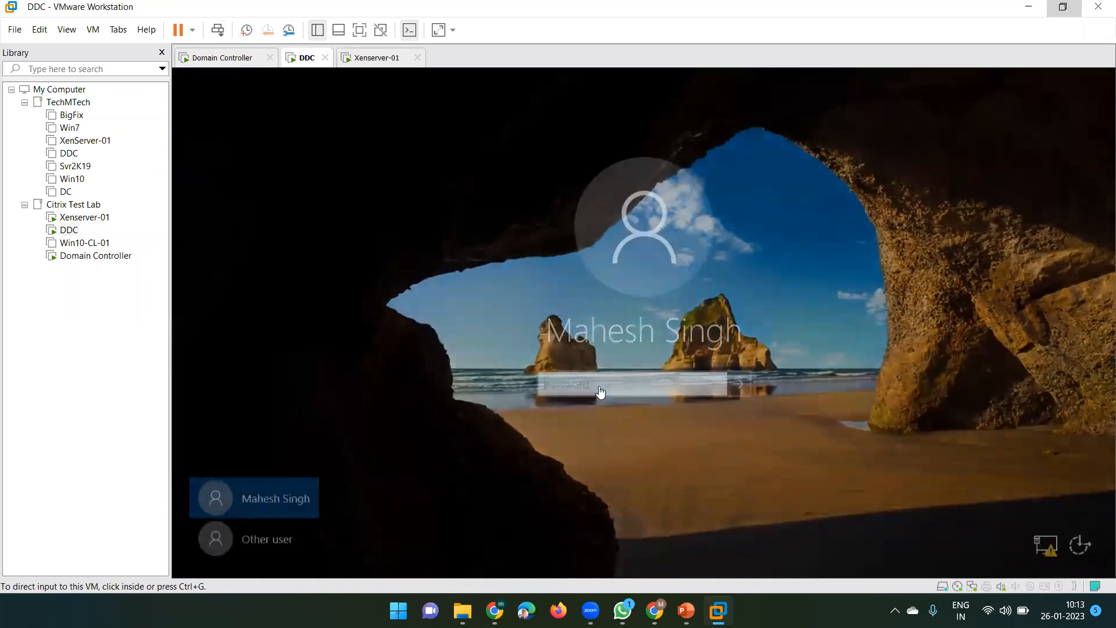
pyautogui.click(593, 380)
# Sign in to DDC with the account password, check Xenserver-01's boot, then return to DDC's Server Manager dashboard
pyautogui.write('••')
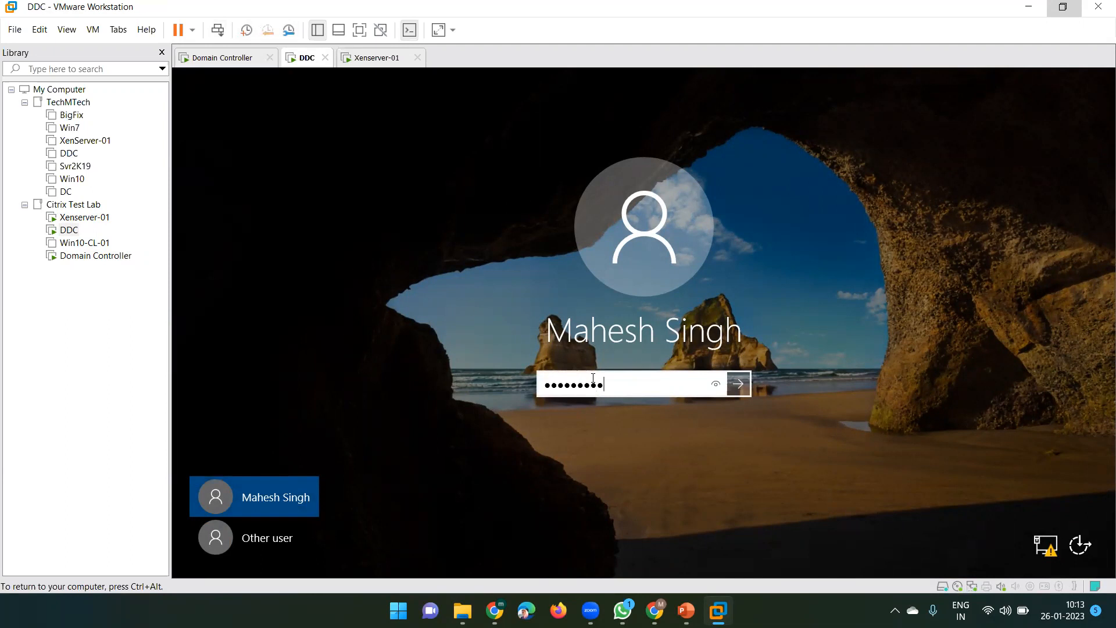
pyautogui.write('•••••••')
pyautogui.press('Return')
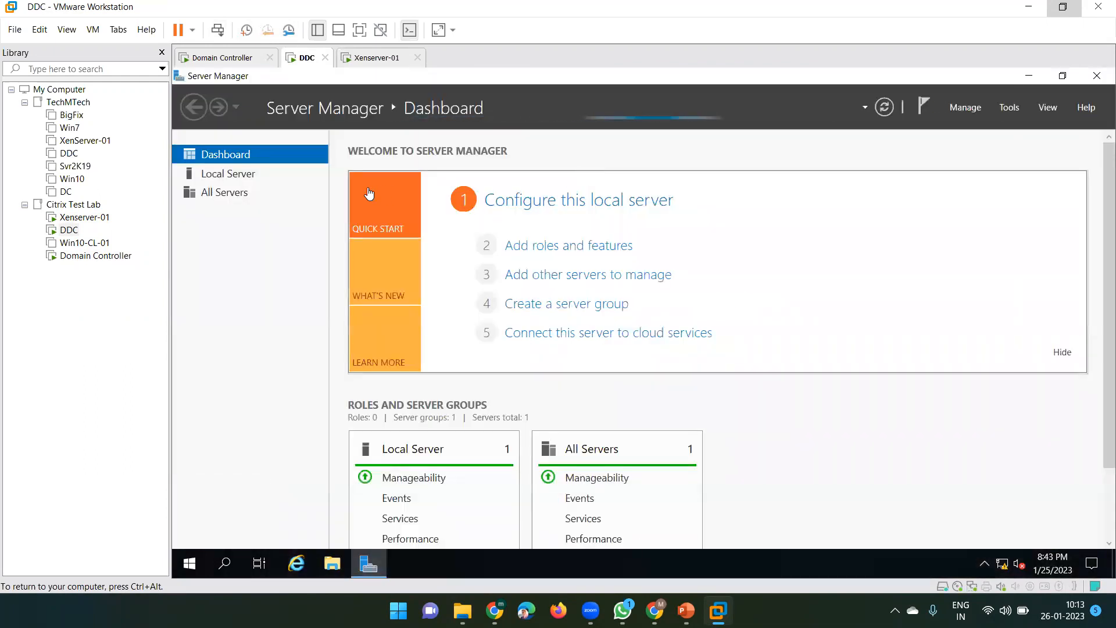
pyautogui.click(366, 64)
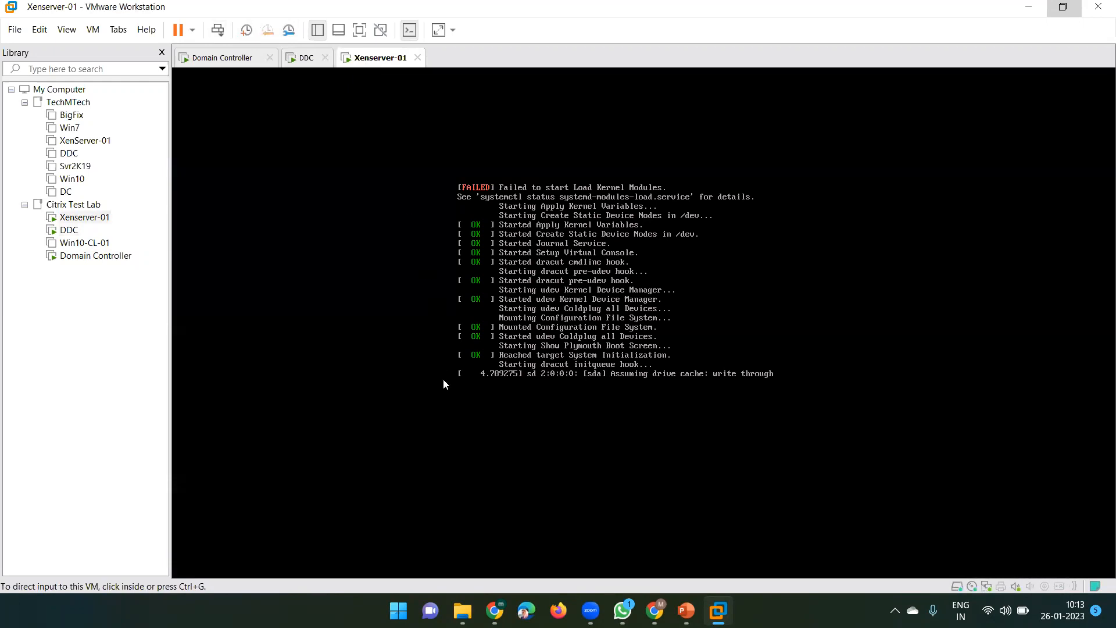
pyautogui.click(304, 59)
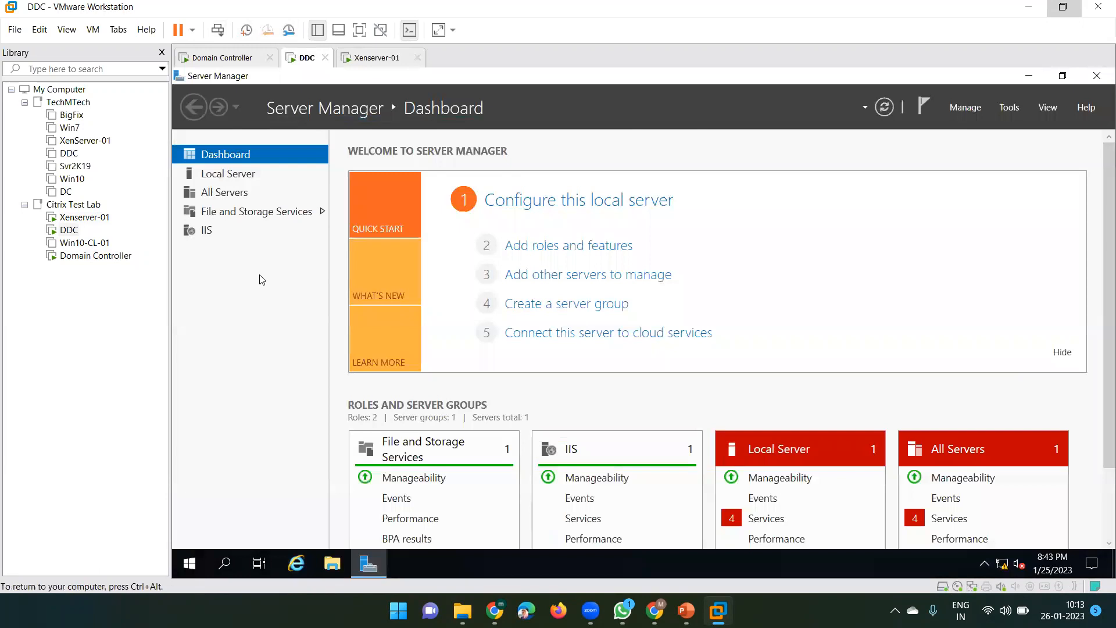
# Launch Citrix Studio from DDC's Start menu and approve the UAC prompt
pyautogui.click(190, 562)
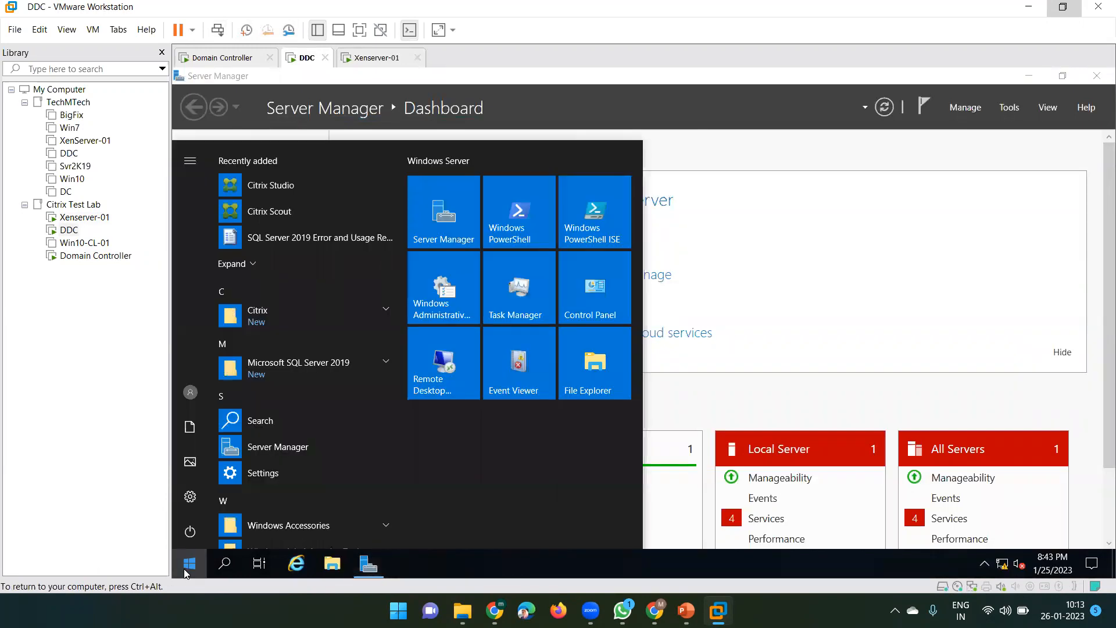
pyautogui.click(279, 187)
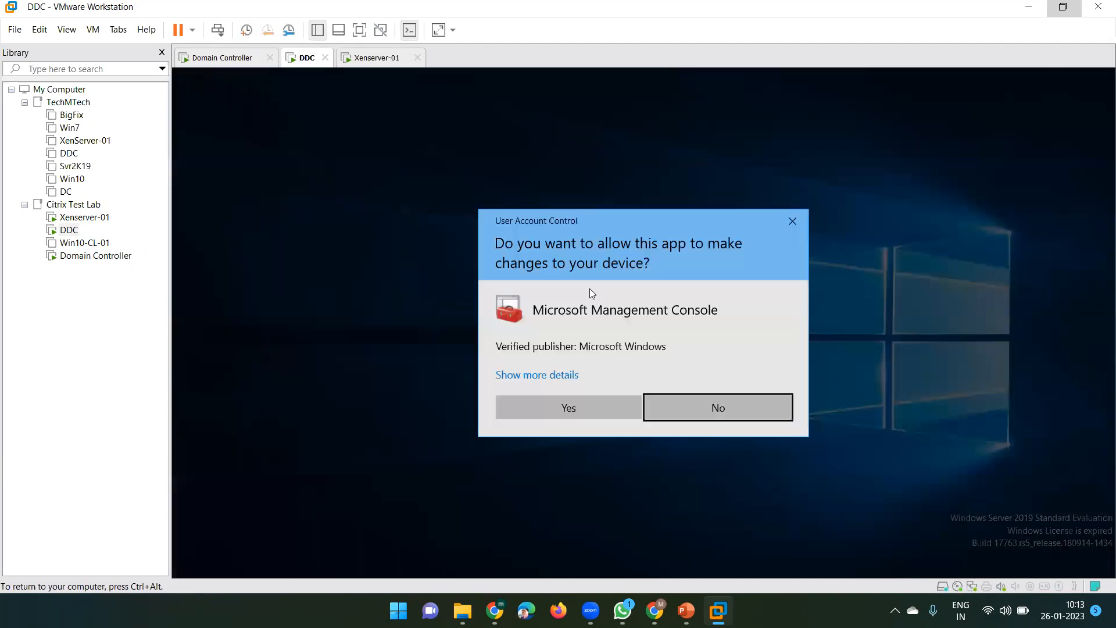
pyautogui.click(524, 414)
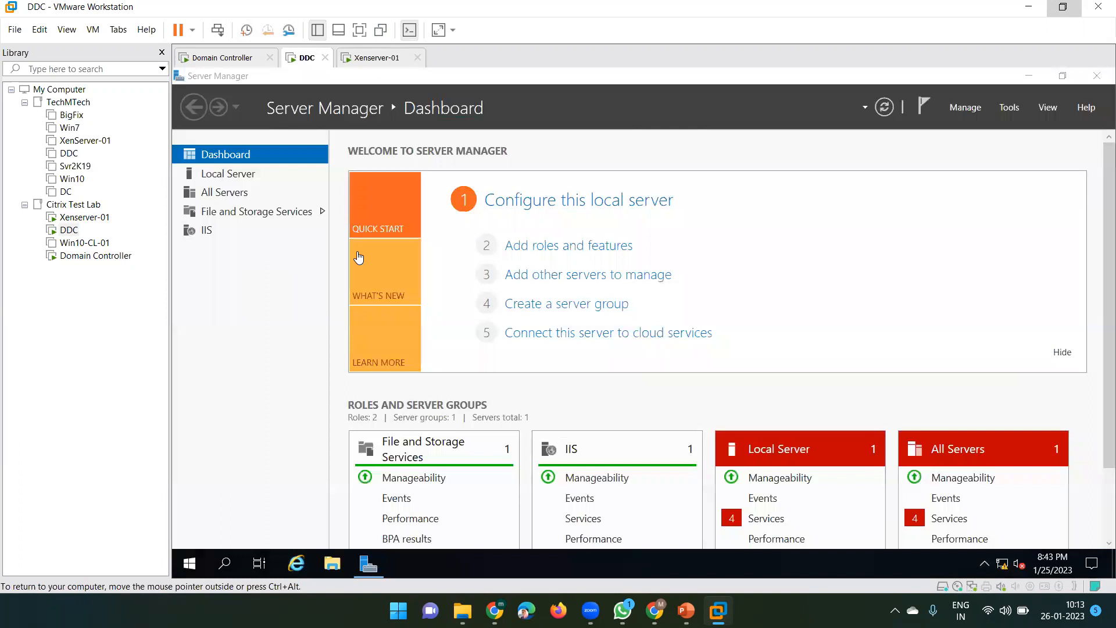
# Minimize Server Manager, then bring up the Citrix Intro PowerPoint's Working & Key components slide
pyautogui.click(1029, 77)
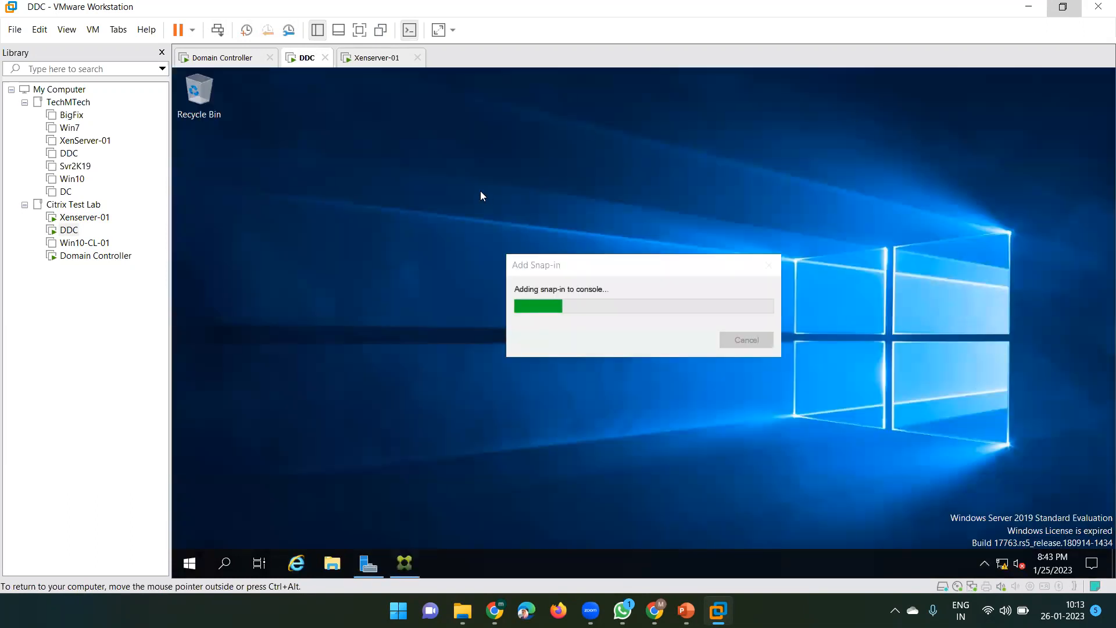
pyautogui.click(190, 567)
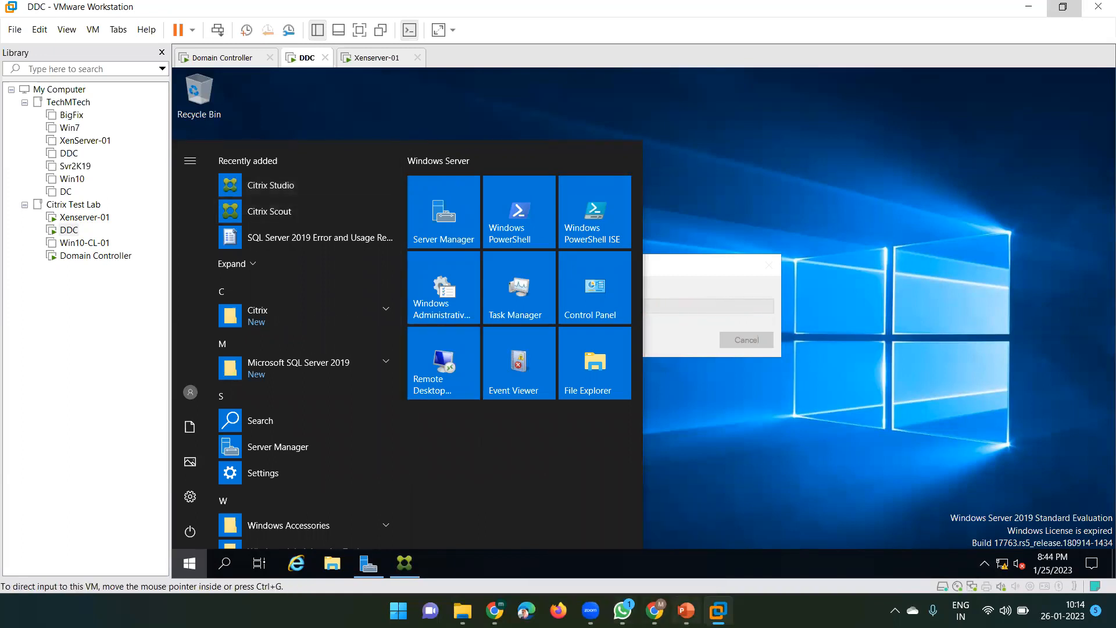
pyautogui.click(686, 611)
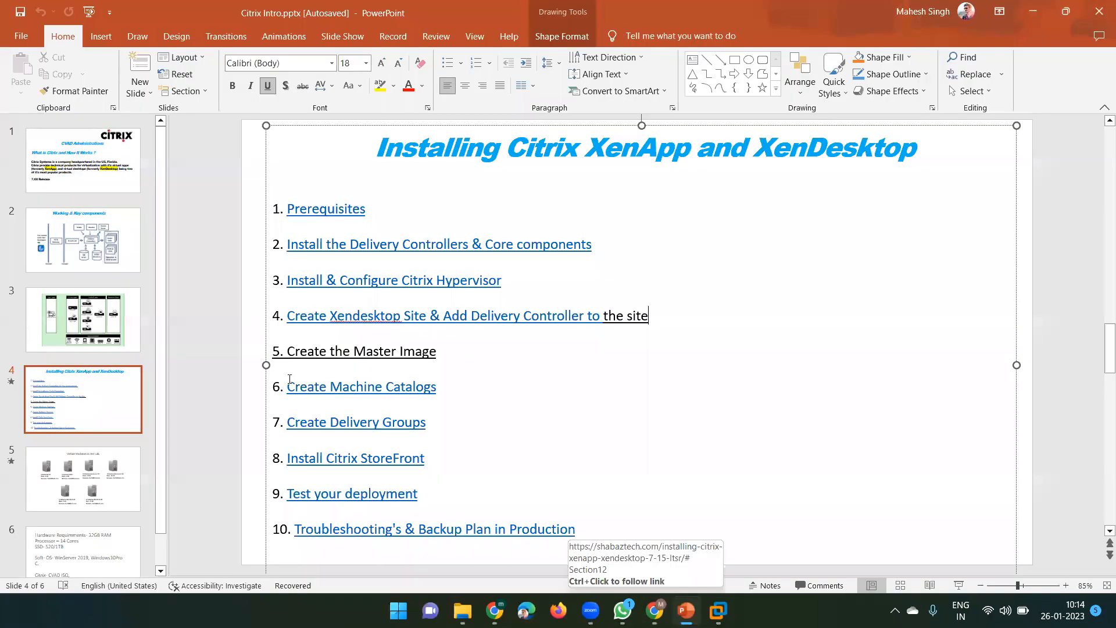
pyautogui.click(69, 260)
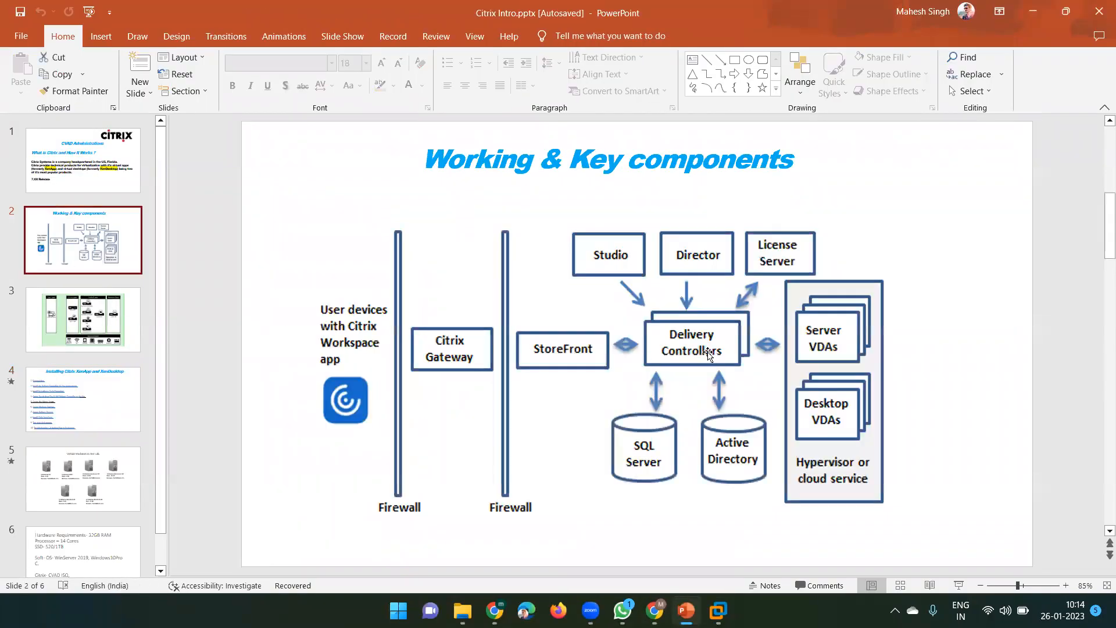
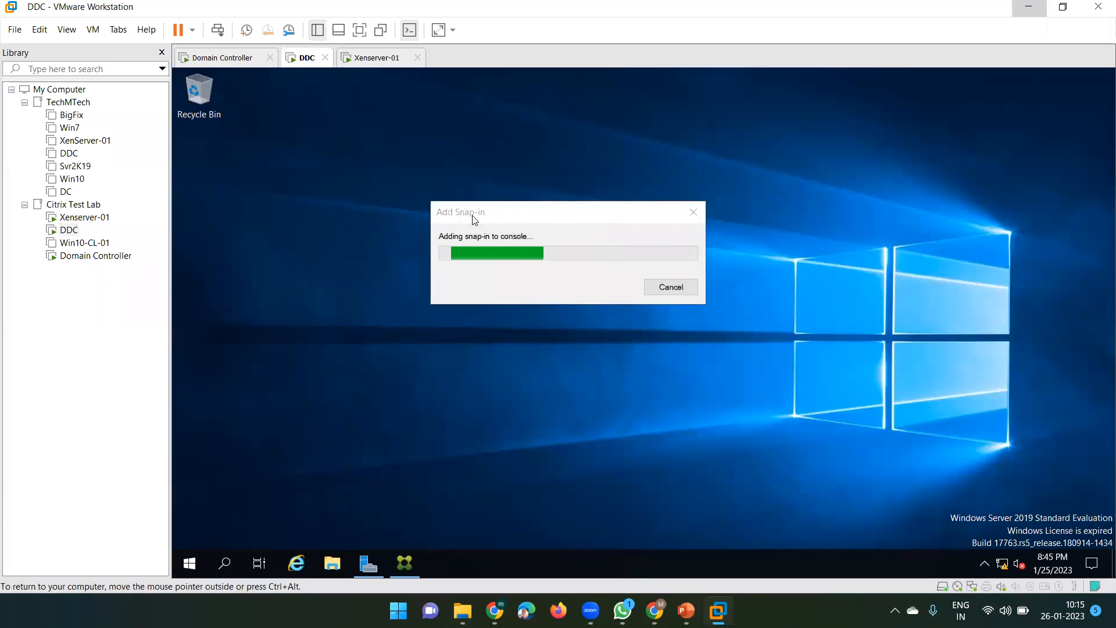
# Move the Add Snap-in progress window aside, then switch to the Citrix Intro slides and the Drive warning page
pyautogui.moveTo(472, 219); pyautogui.dragTo(510, 226)
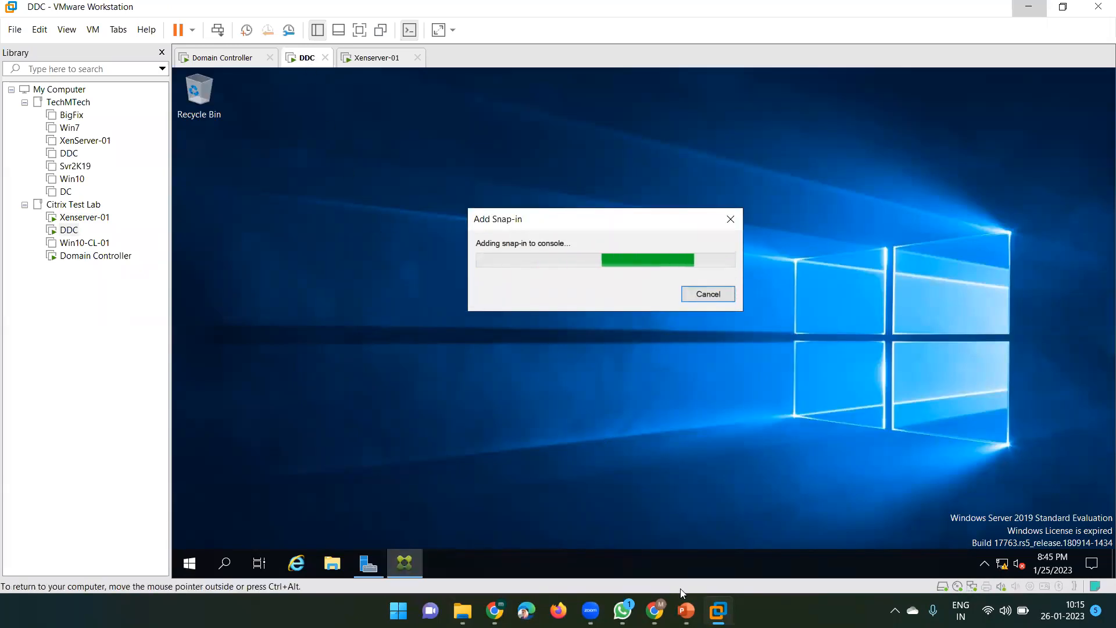
pyautogui.click(685, 607)
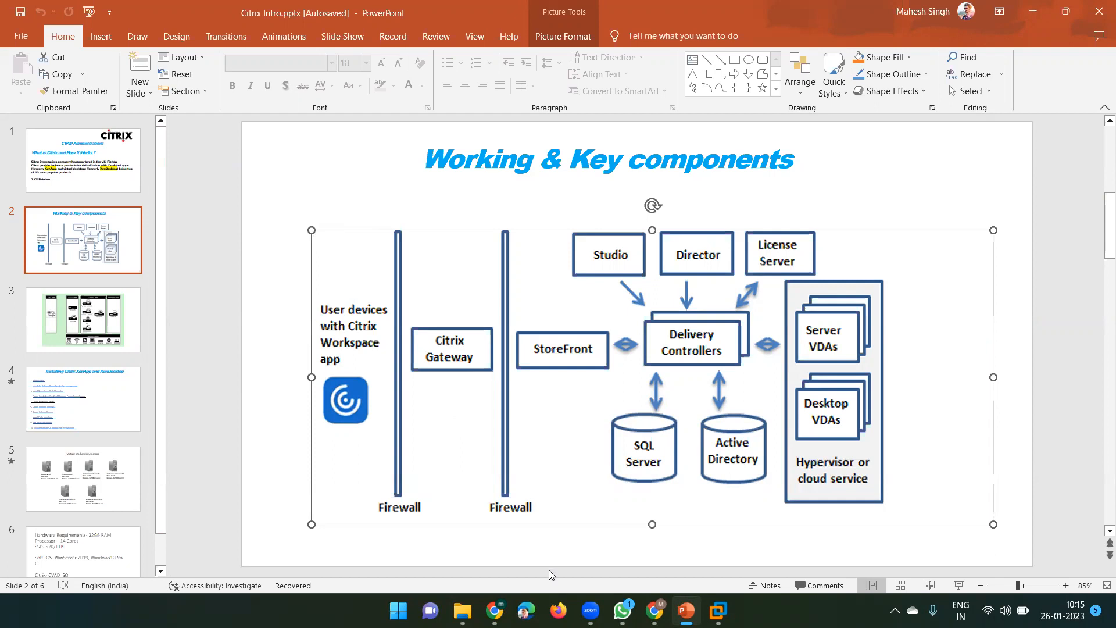
pyautogui.click(494, 609)
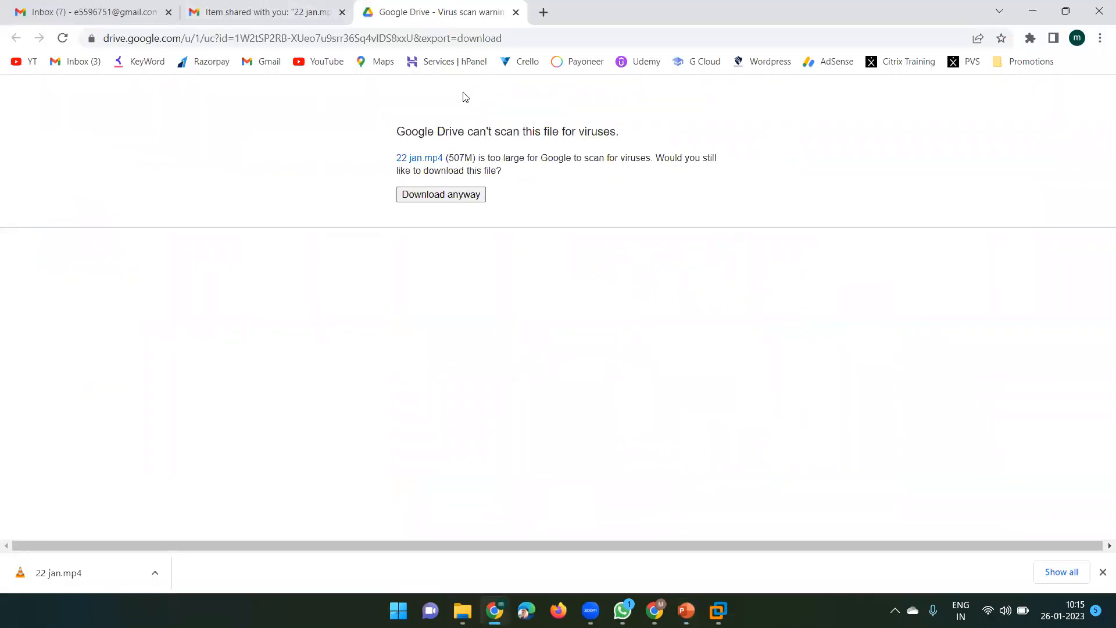
# Return to the Gmail inbox and open Google Drive from the Google apps grid
pyautogui.click(267, 65)
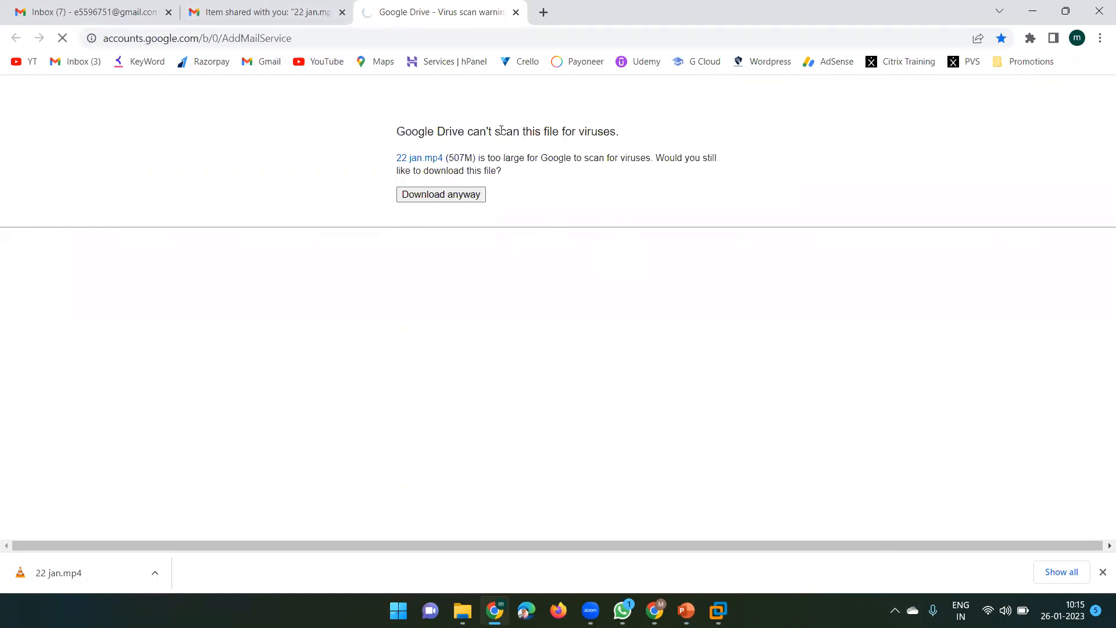
pyautogui.click(357, 38)
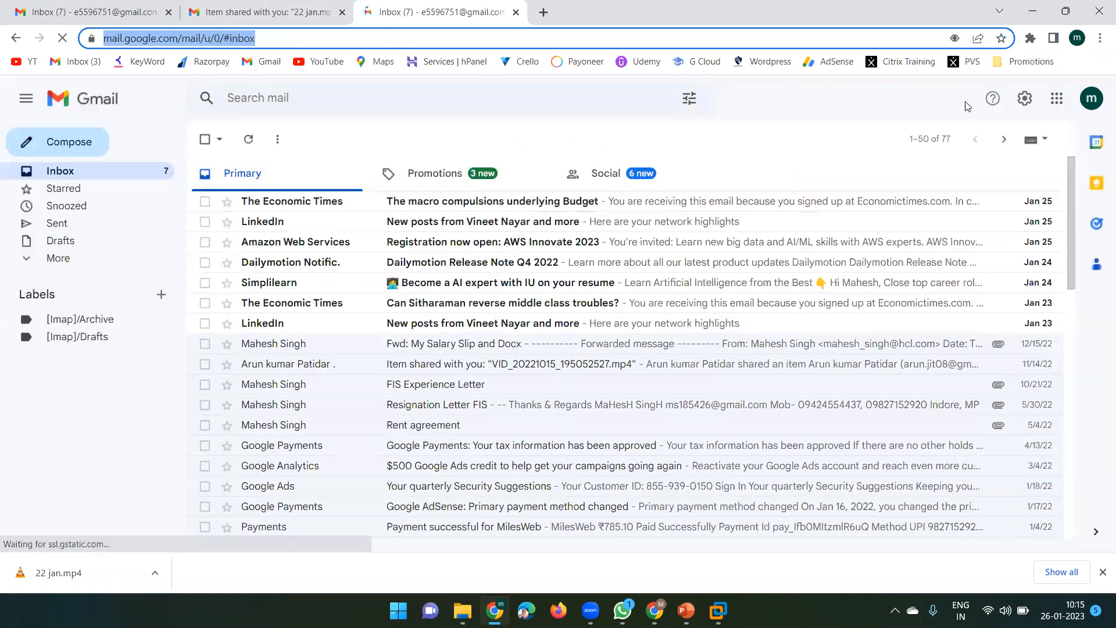
pyautogui.click(1057, 98)
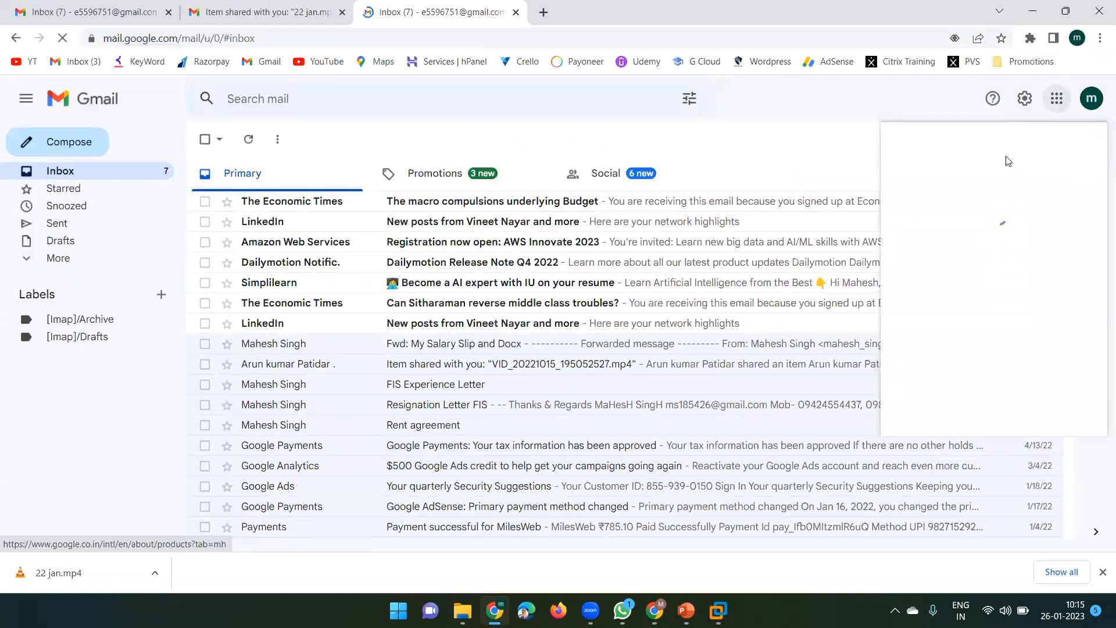
pyautogui.click(1054, 114)
pyautogui.click(1054, 115)
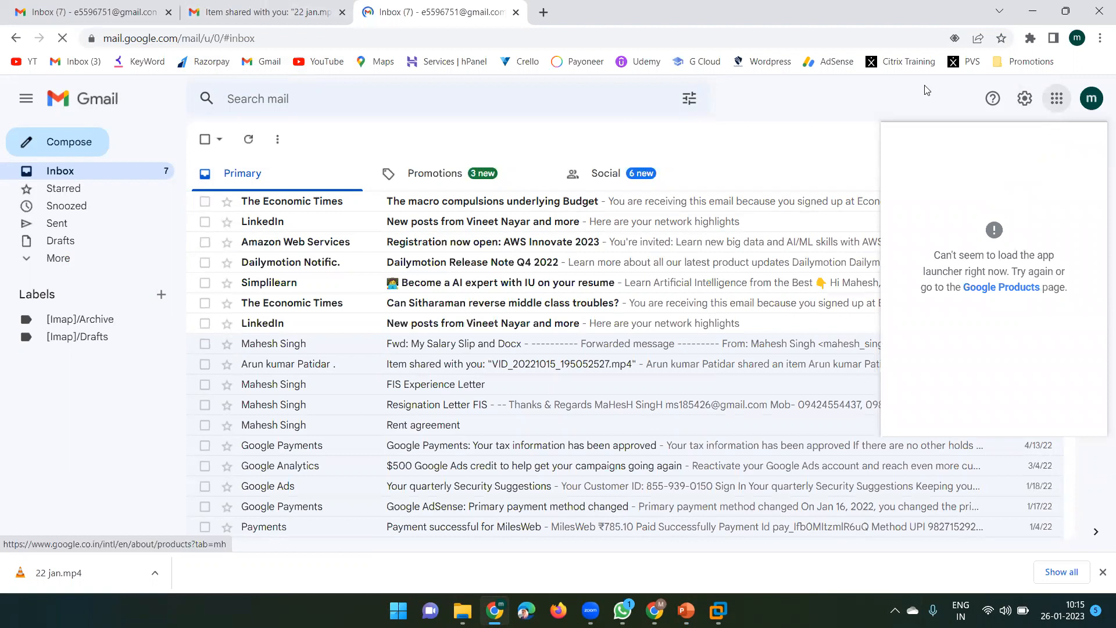
pyautogui.click(1057, 100)
pyautogui.click(1056, 102)
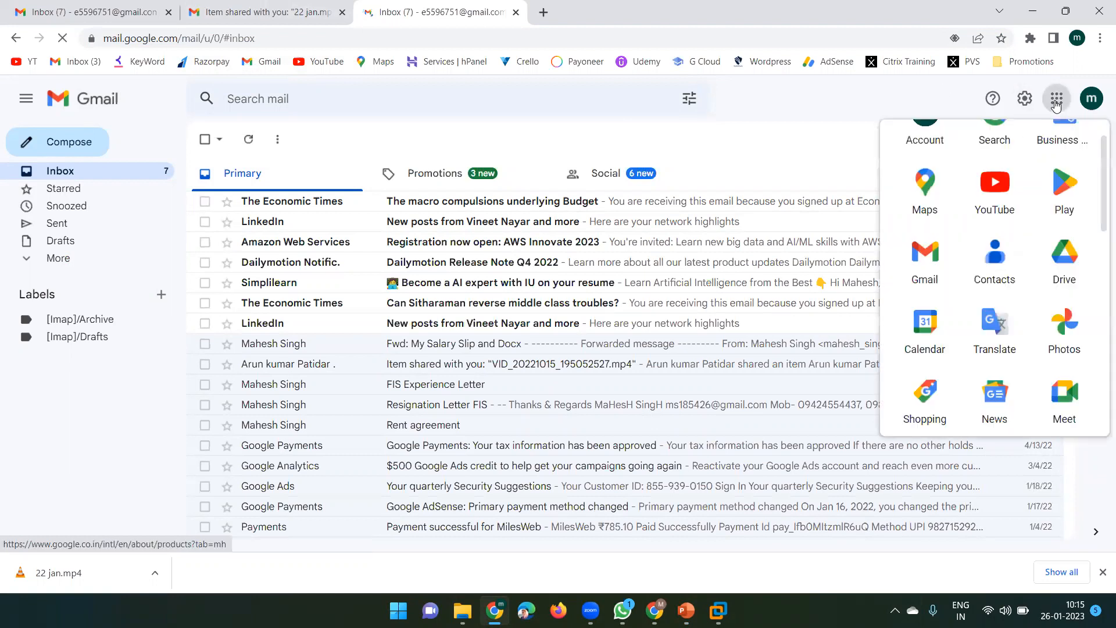
pyautogui.click(1057, 265)
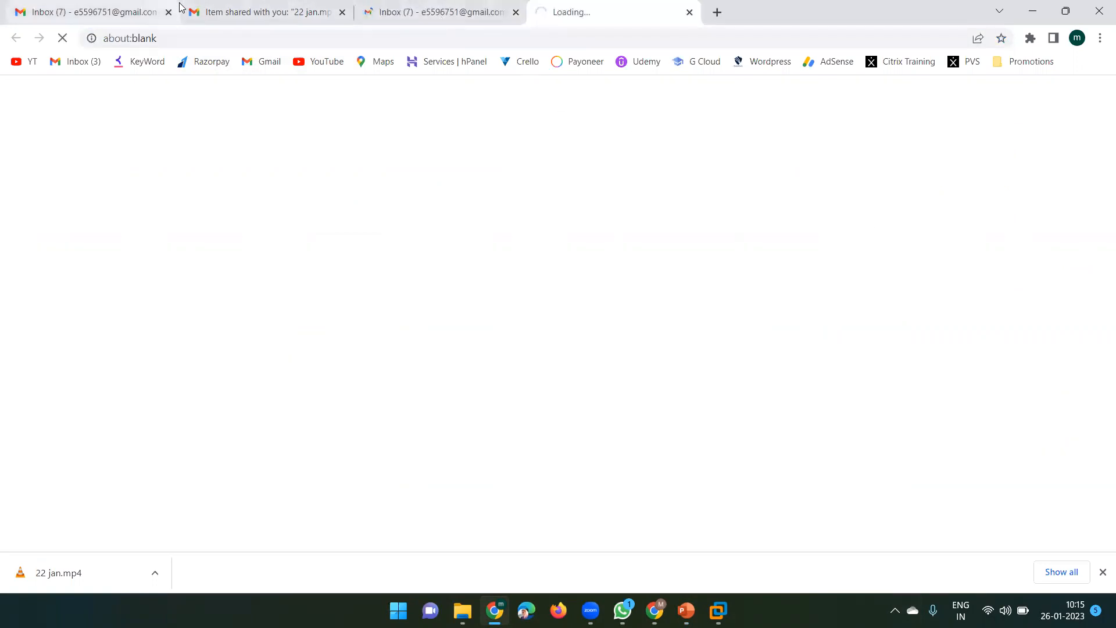
# Close the duplicate Gmail inbox tab and move between the inbox and the loading Drive tab
pyautogui.click(134, 8)
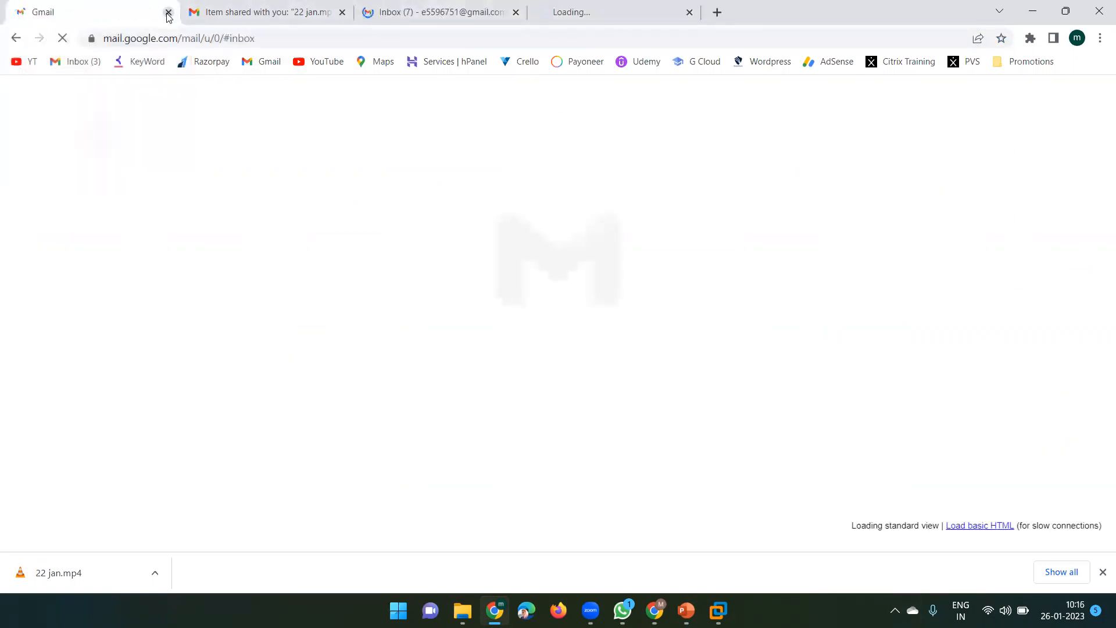
pyautogui.click(168, 12)
pyautogui.click(168, 12)
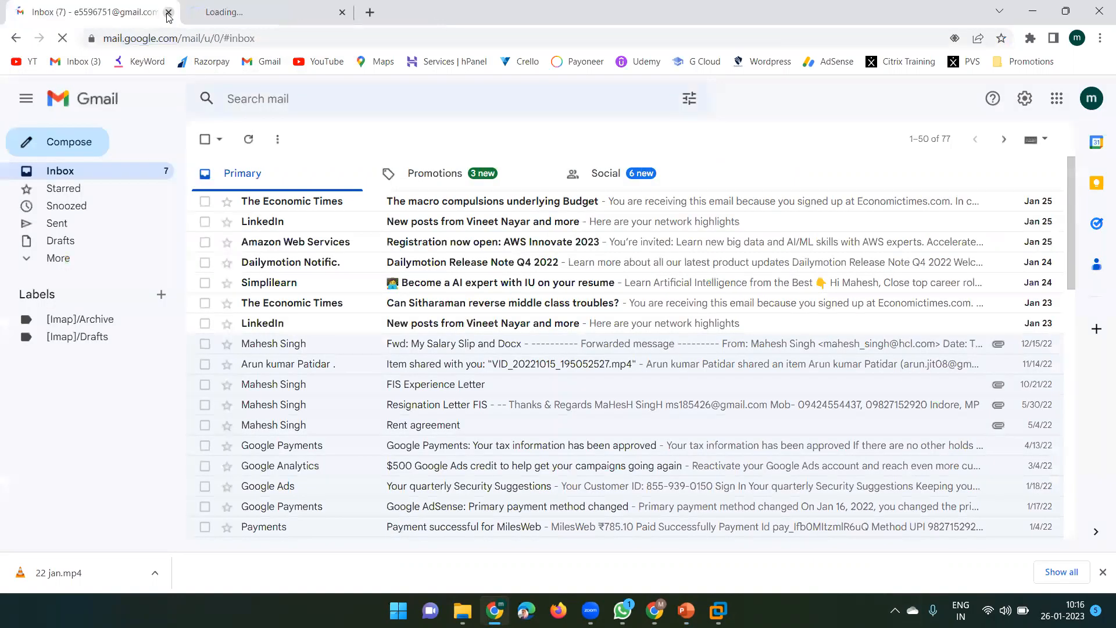
pyautogui.click(230, 10)
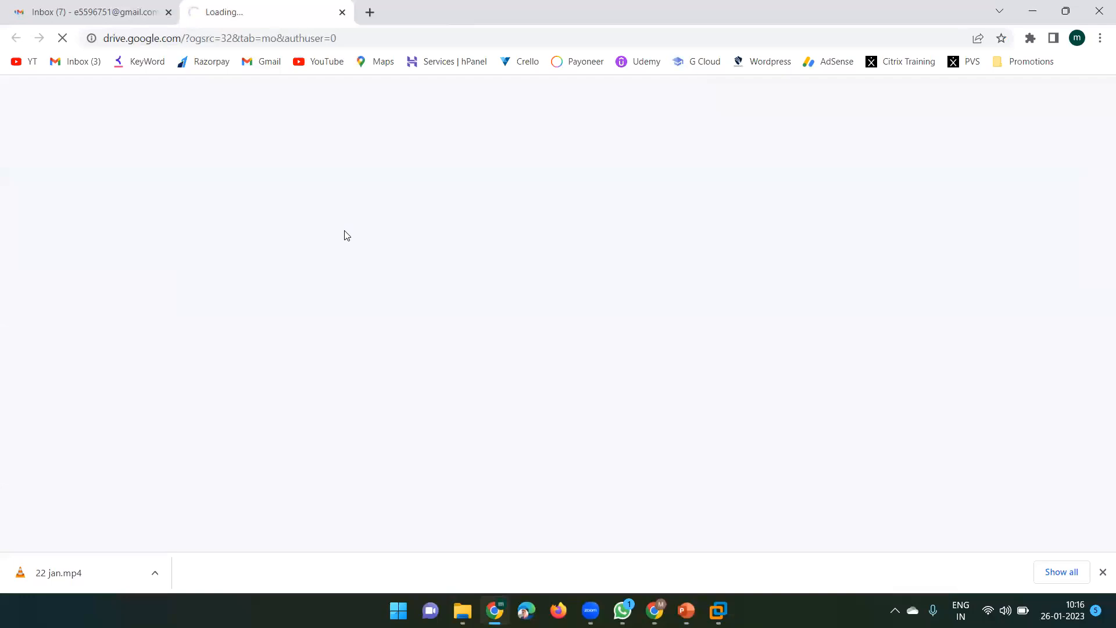
pyautogui.click(94, 6)
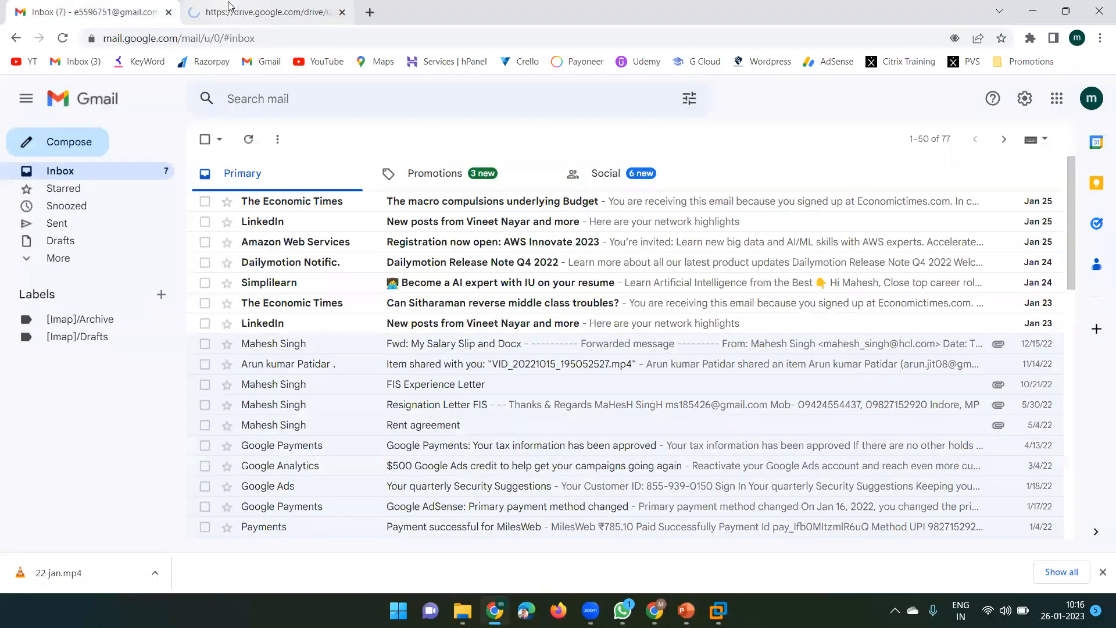
pyautogui.click(230, 8)
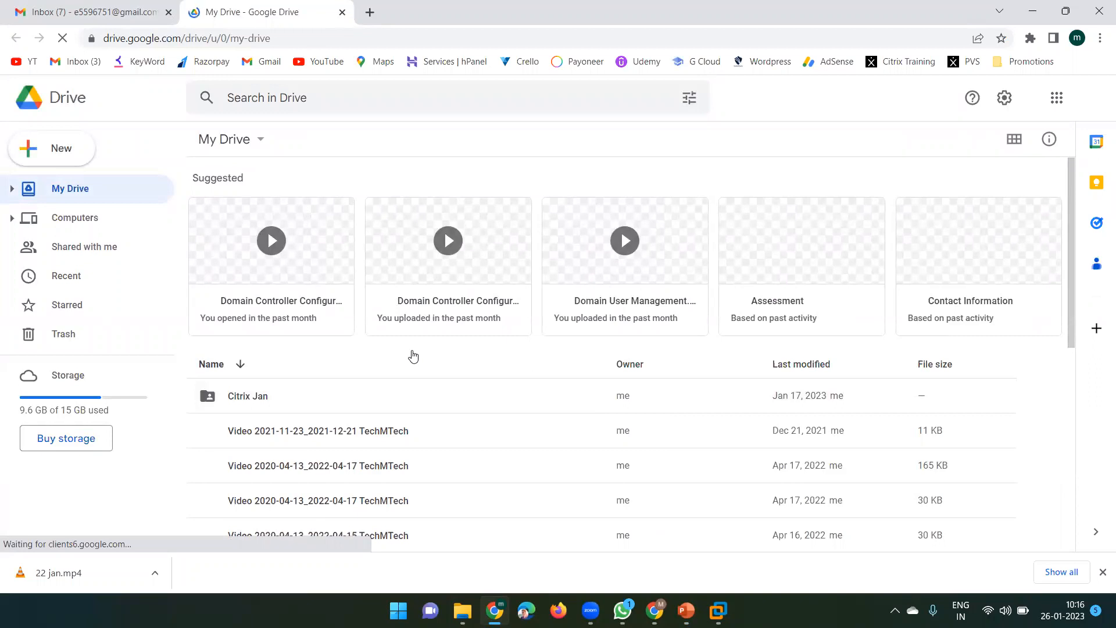
# Copy the Viewer share link for Citrix_Virtual_Apps_and_Desktops_7_2106.iso from My Drive, then switch to WhatsApp
pyautogui.scroll(-10, 413, 355)
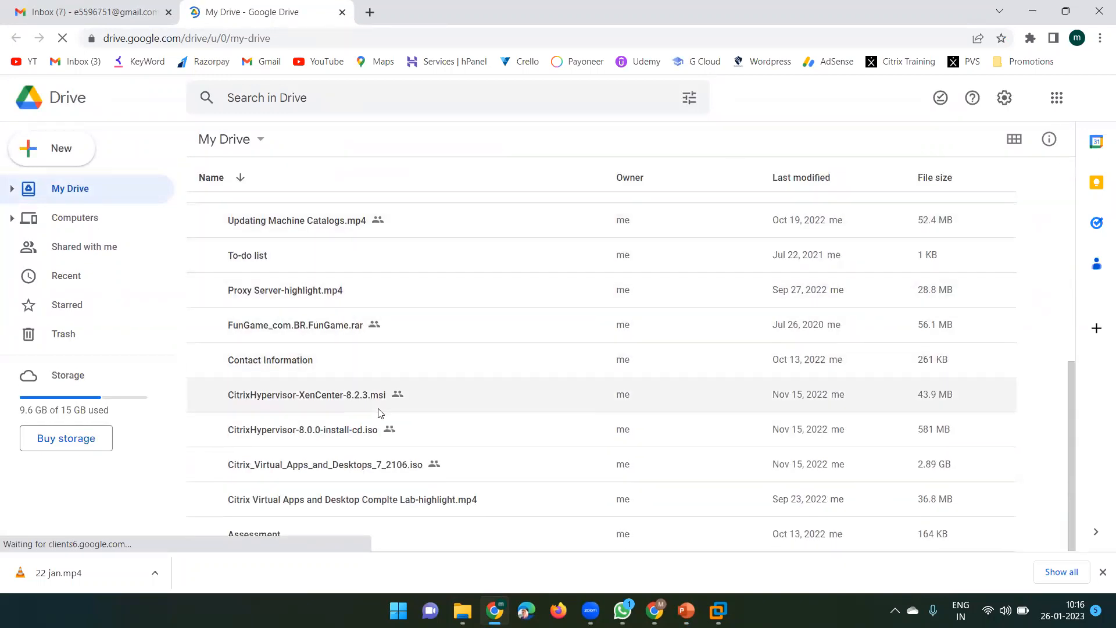
pyautogui.rightClick(447, 450)
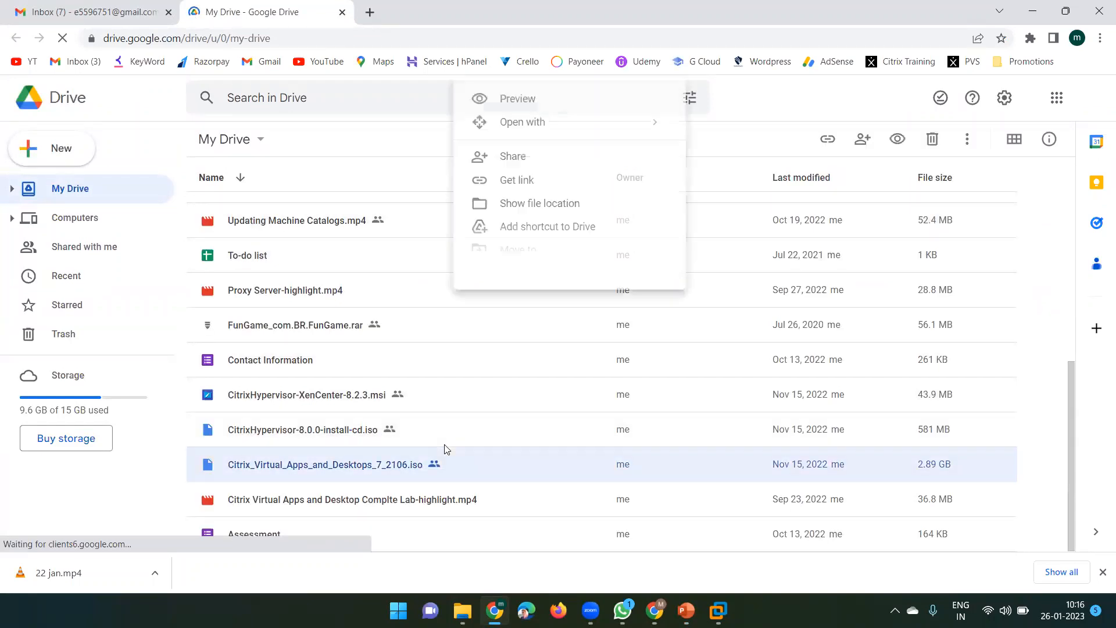
pyautogui.click(523, 184)
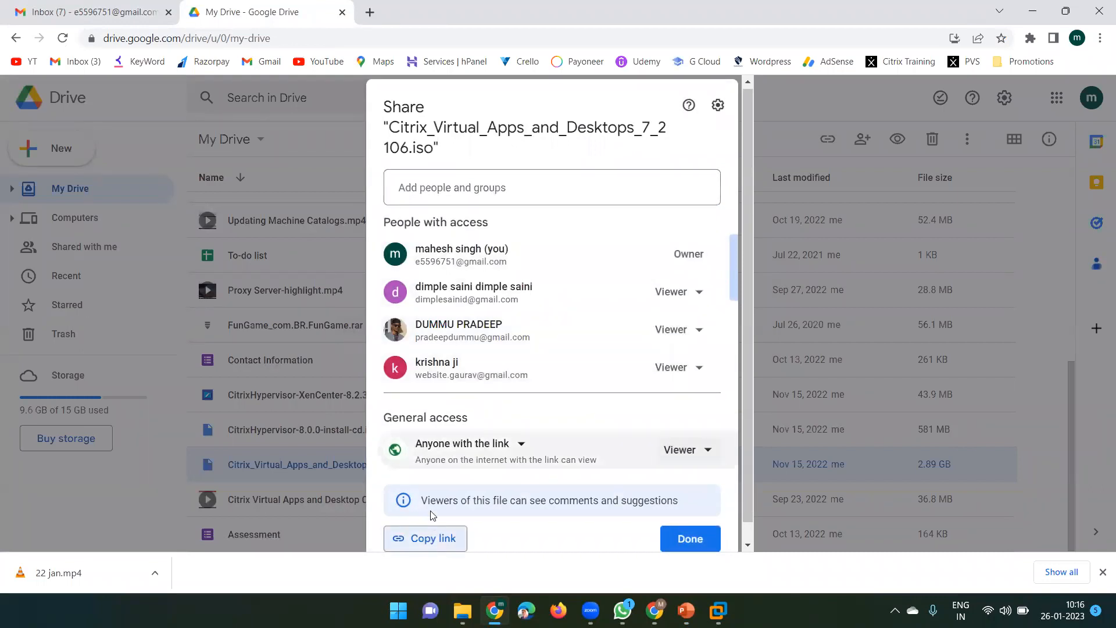
pyautogui.click(415, 545)
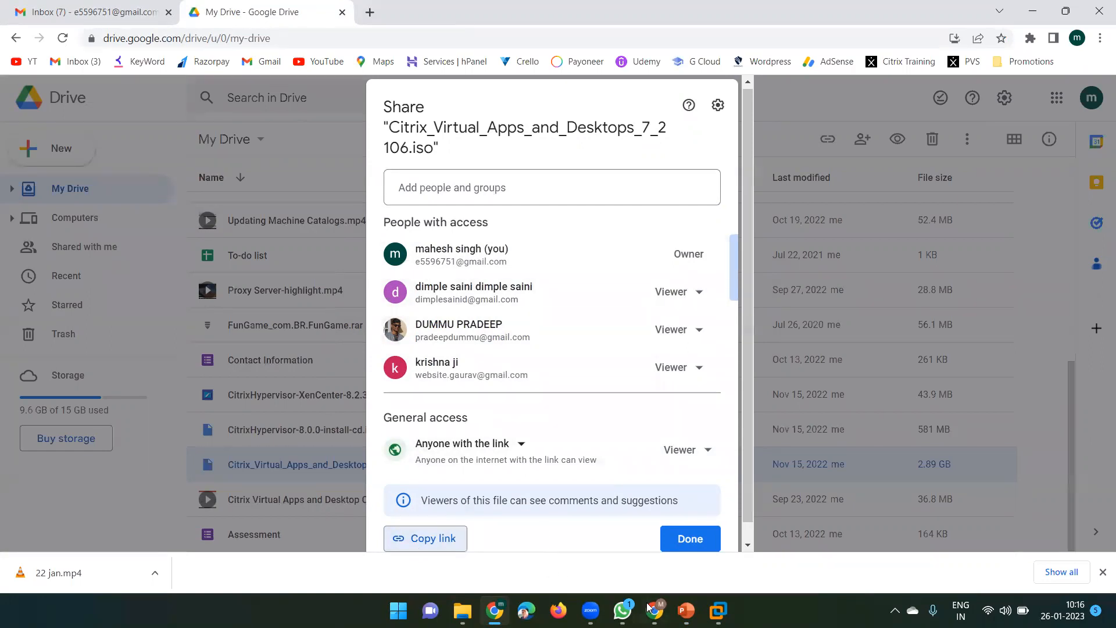
pyautogui.click(622, 611)
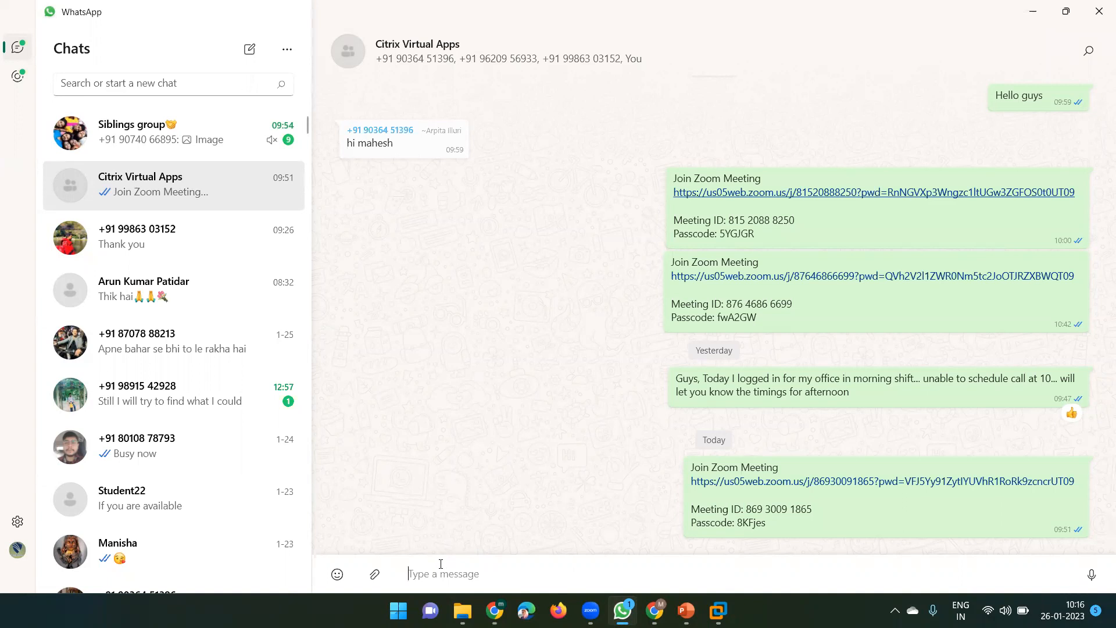
# Post the Citrix ISO's Drive link and a 'CVAD ISO' note in the group, then minimize WhatsApp
pyautogui.hotkey('ctrl', 'v')
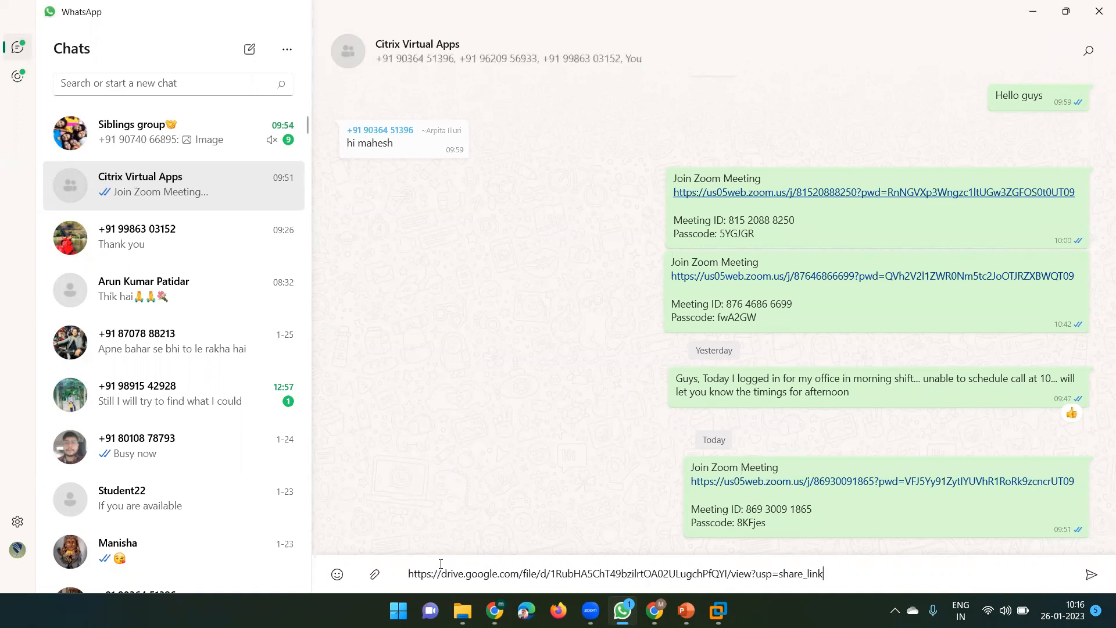
pyautogui.press('Return')
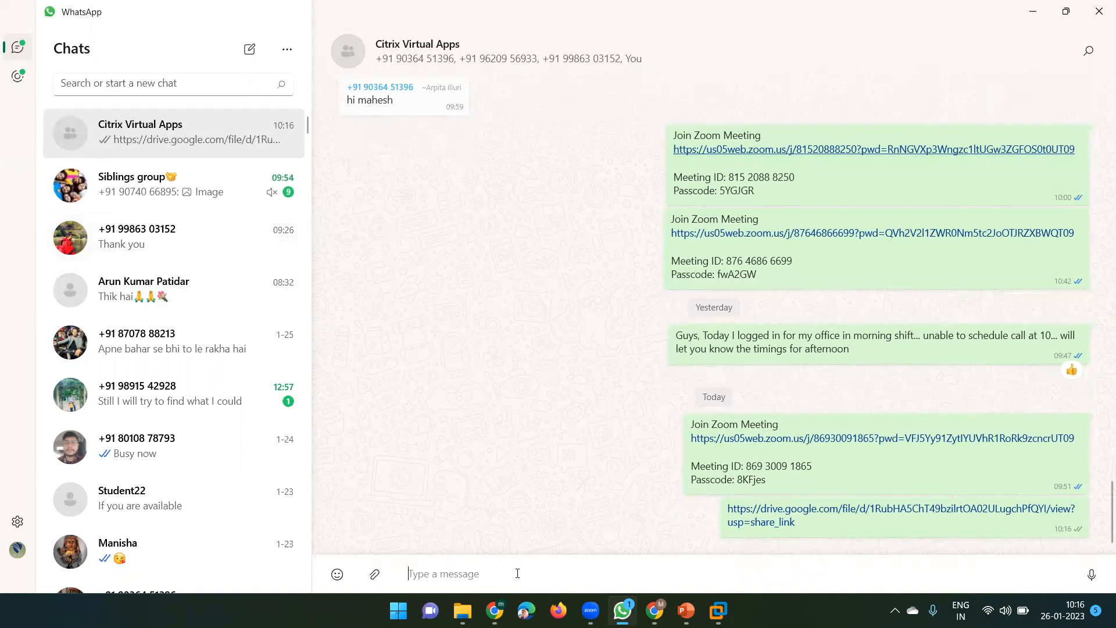
pyautogui.write('CVAD ISO')
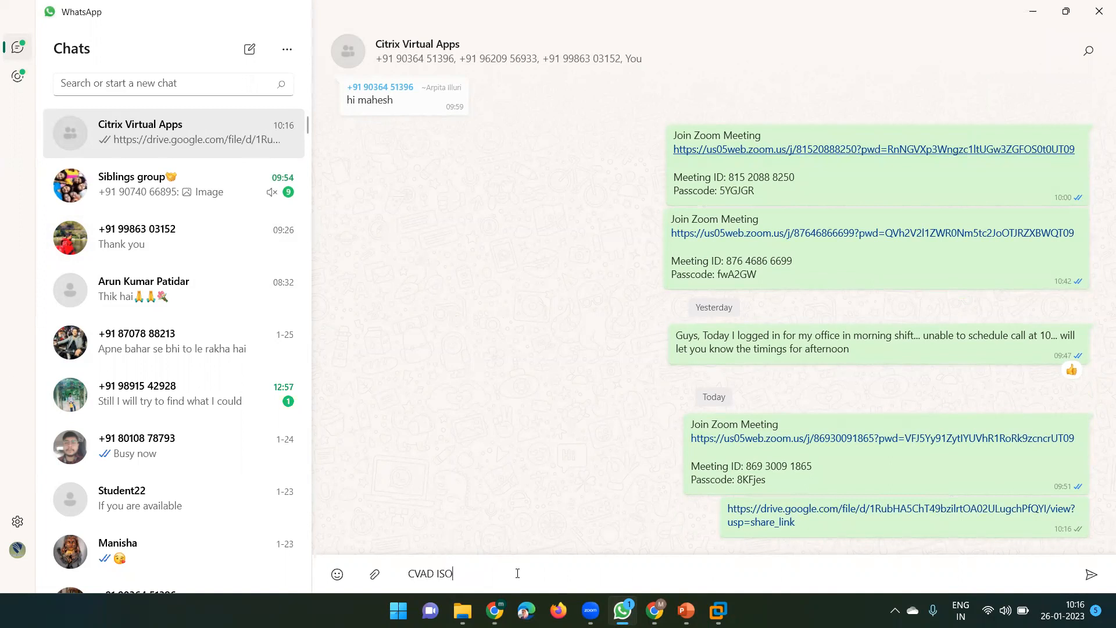
pyautogui.press('Return')
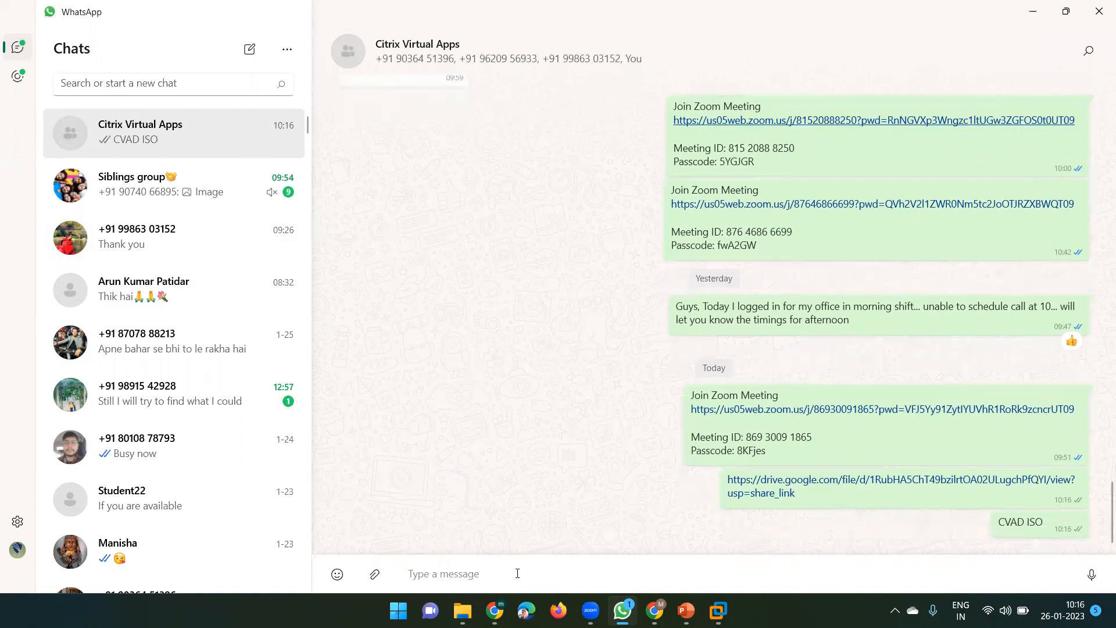
pyautogui.click(1033, 11)
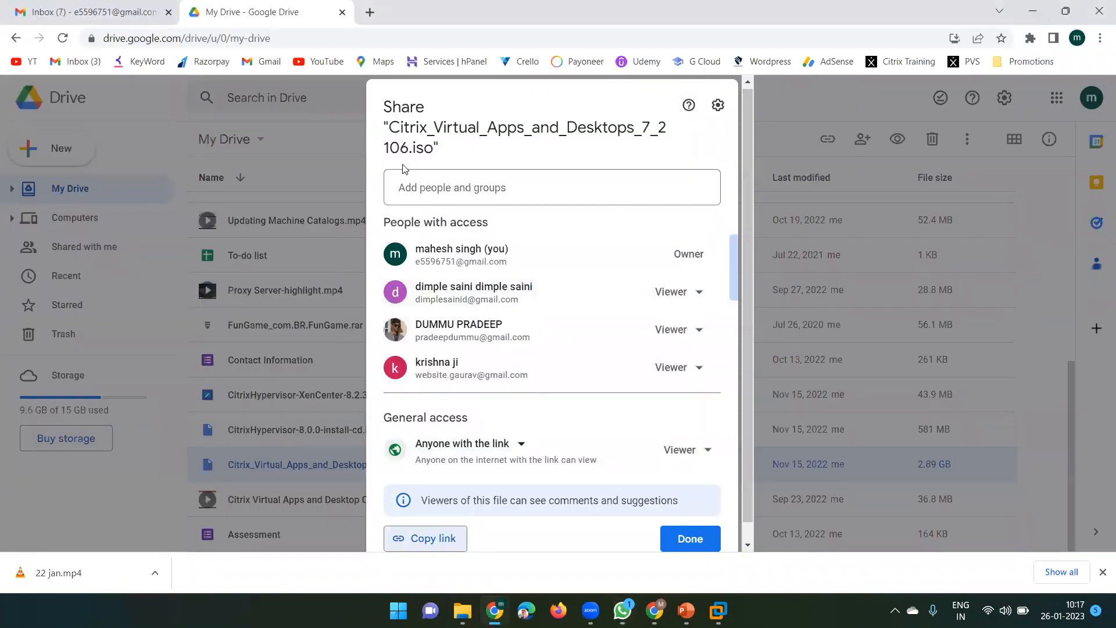
# Close the previous sharing dialog and copy the CitrixHypervisor-8.0.0-install-cd.iso share link, then switch to WhatsApp
pyautogui.click(316, 140)
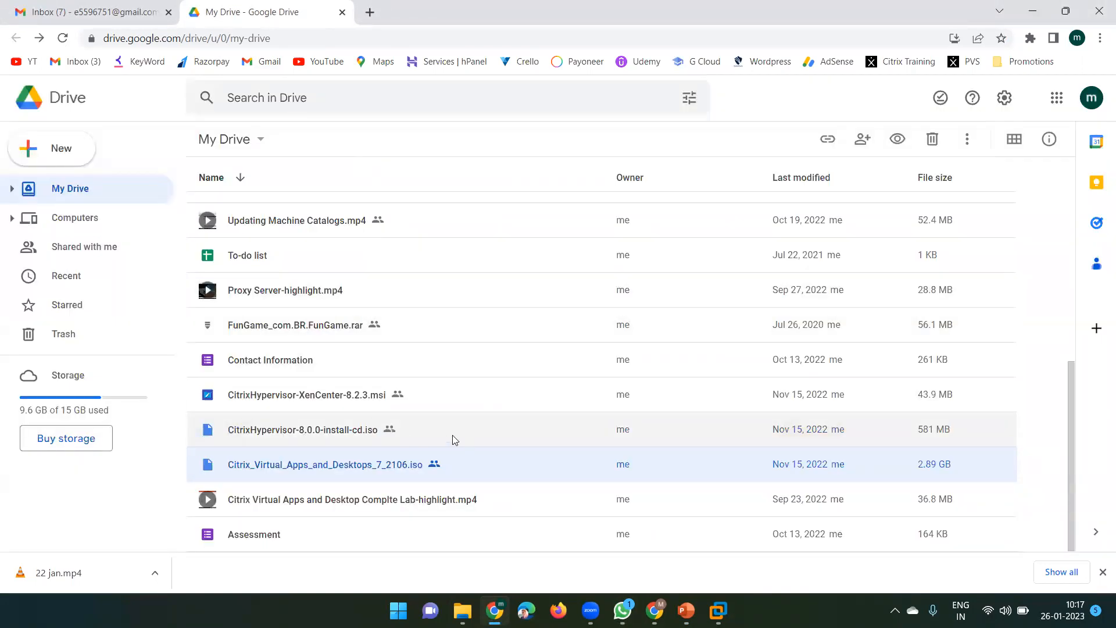
pyautogui.rightClick(433, 433)
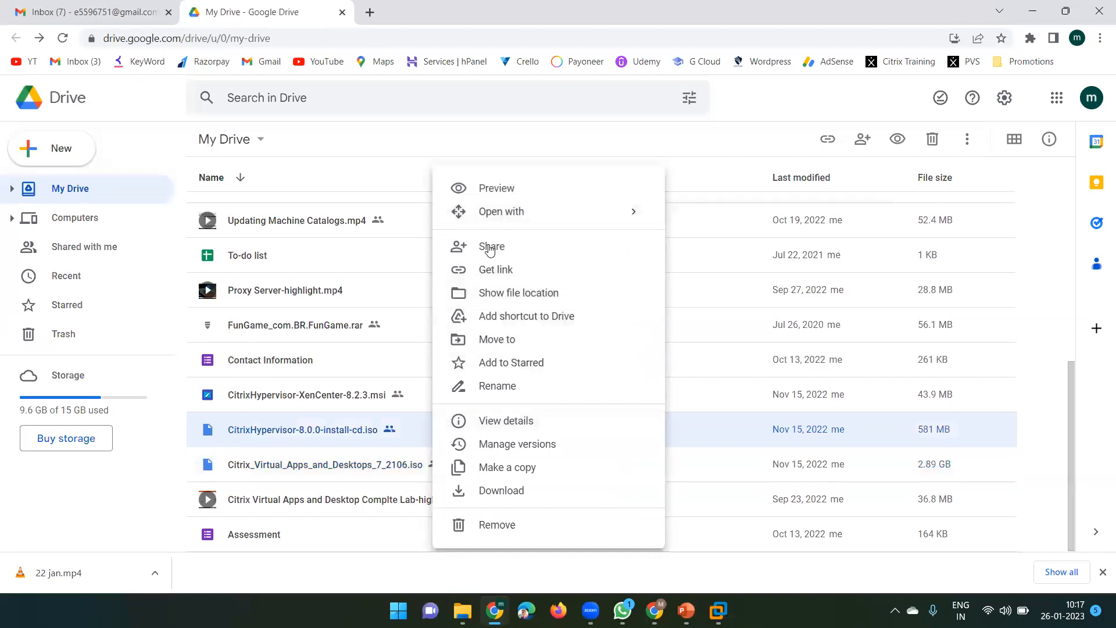
pyautogui.click(489, 271)
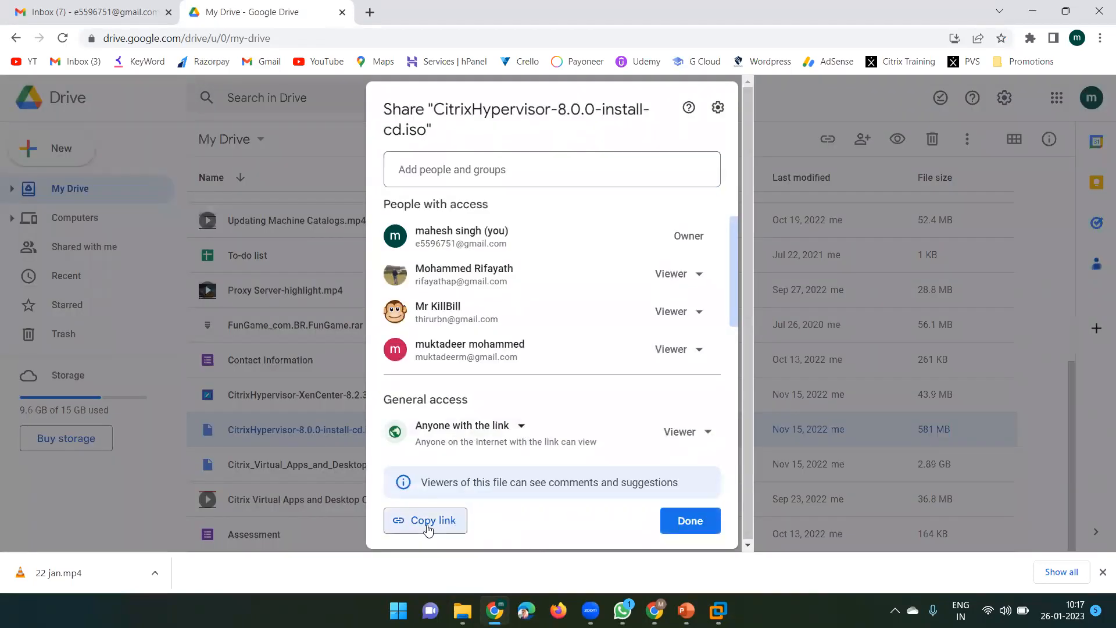
pyautogui.click(428, 527)
pyautogui.click(349, 149)
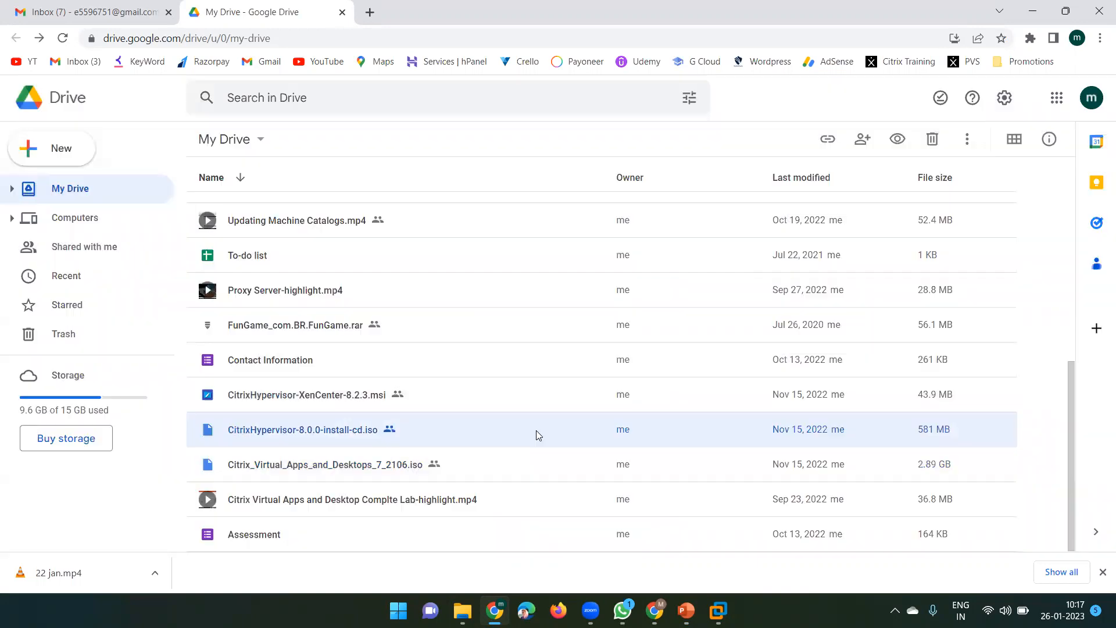
pyautogui.click(622, 611)
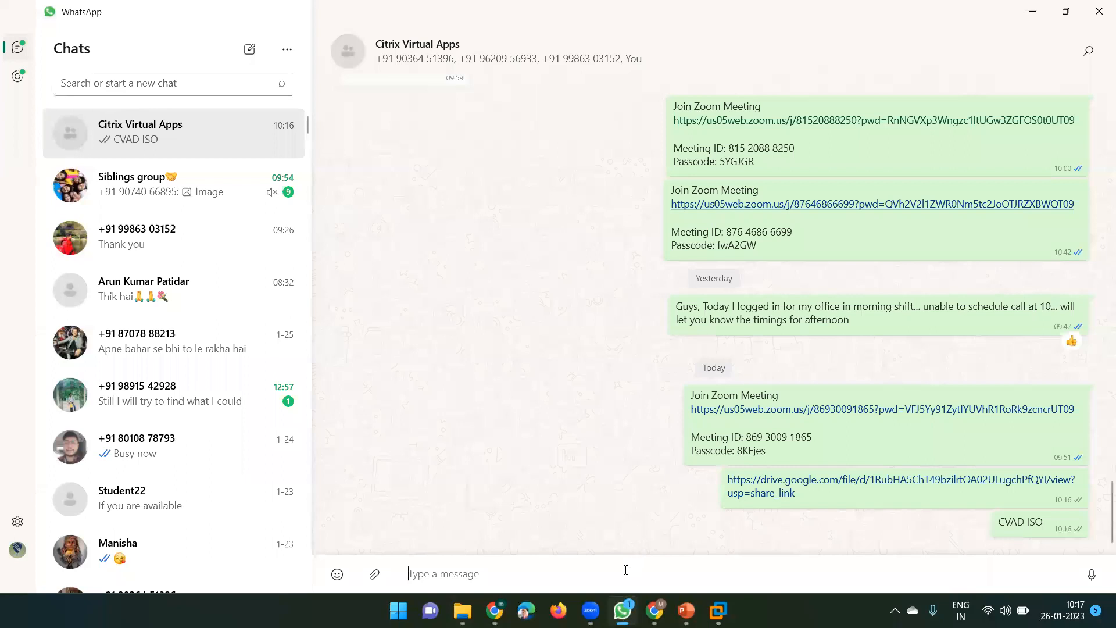
# Post the hypervisor ISO's link and a 'Citrix Hypervisor' note in the Citrix Virtual Apps chat
pyautogui.hotkey('ctrl', 'v')
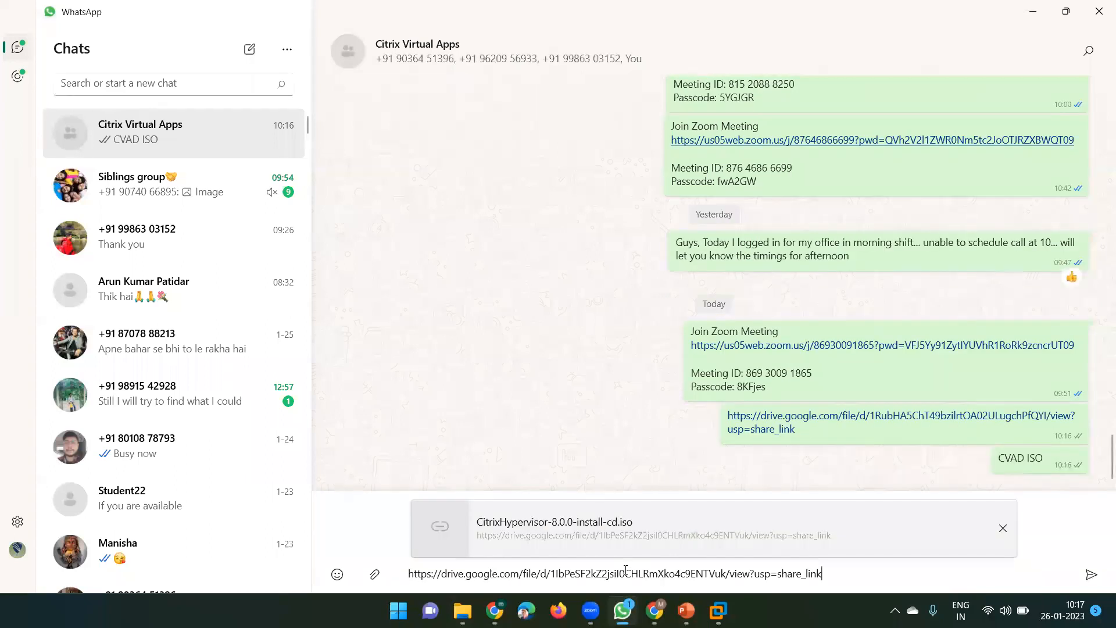
pyautogui.press('Return')
pyautogui.write('Citrix Hypervisor')
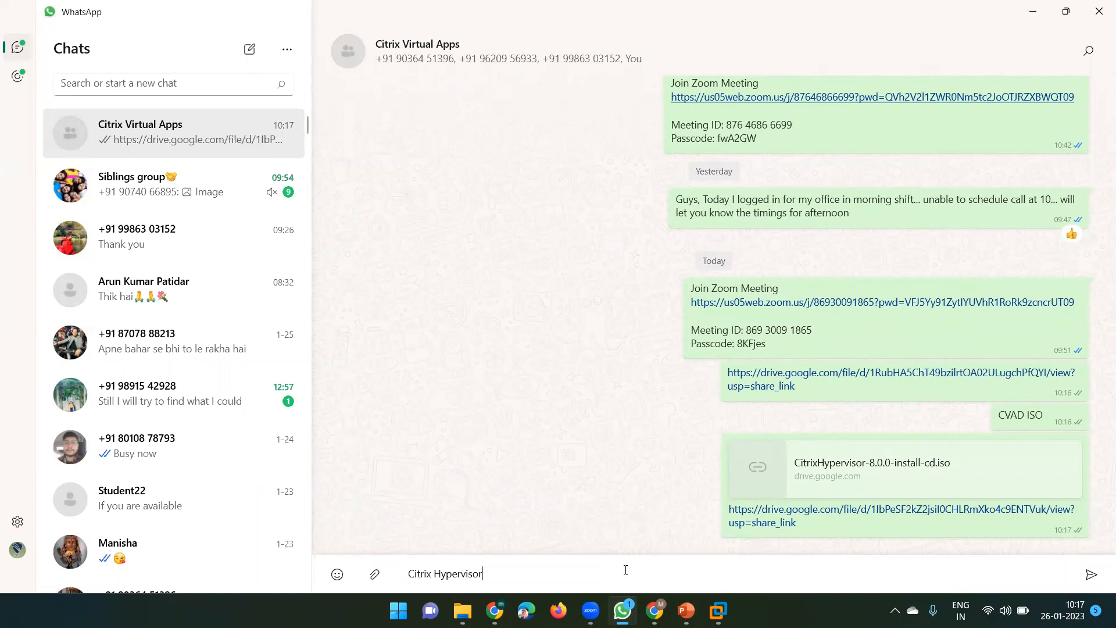
pyautogui.press('Return')
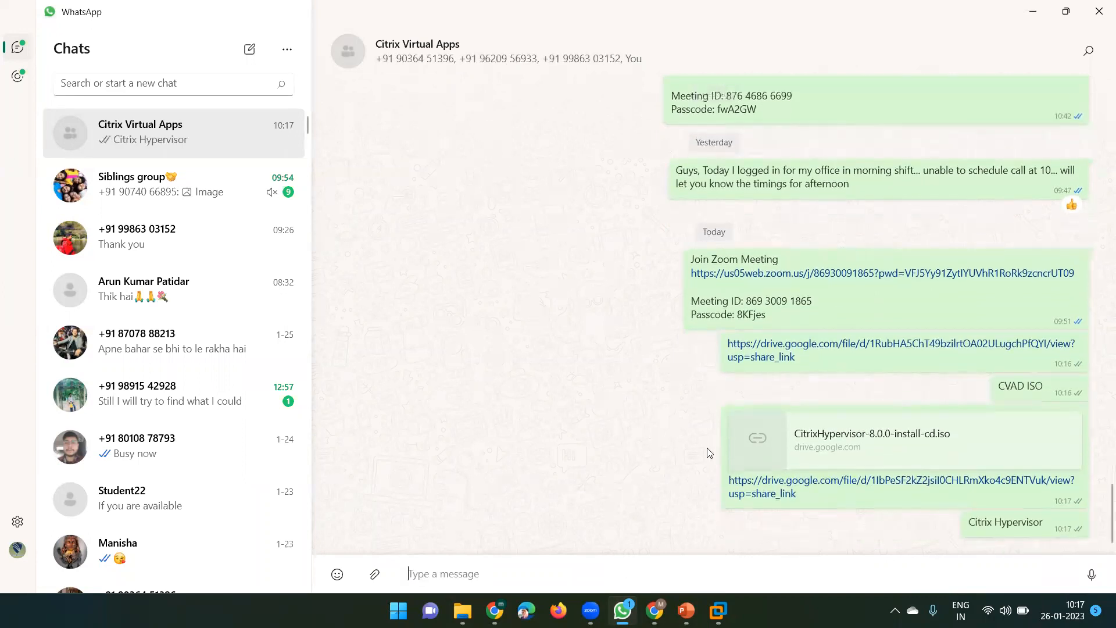
pyautogui.click(1033, 11)
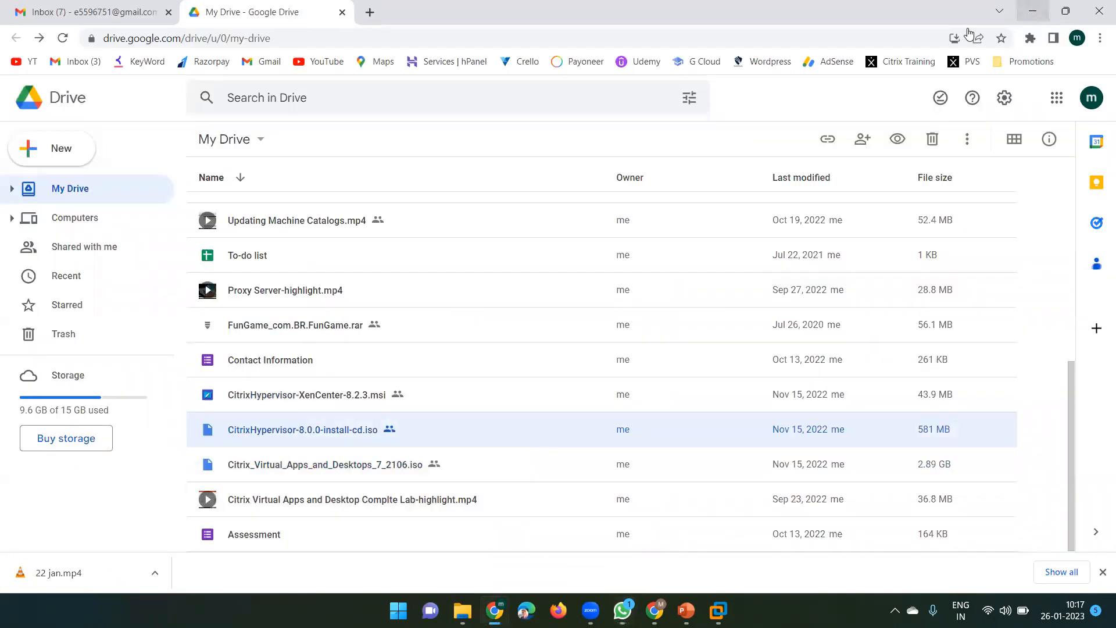
# Copy the Get link URL for CitrixHypervisor-XenCenter-8.2.3.msi, close its dialog, and show the Gmail tab
pyautogui.rightClick(343, 396)
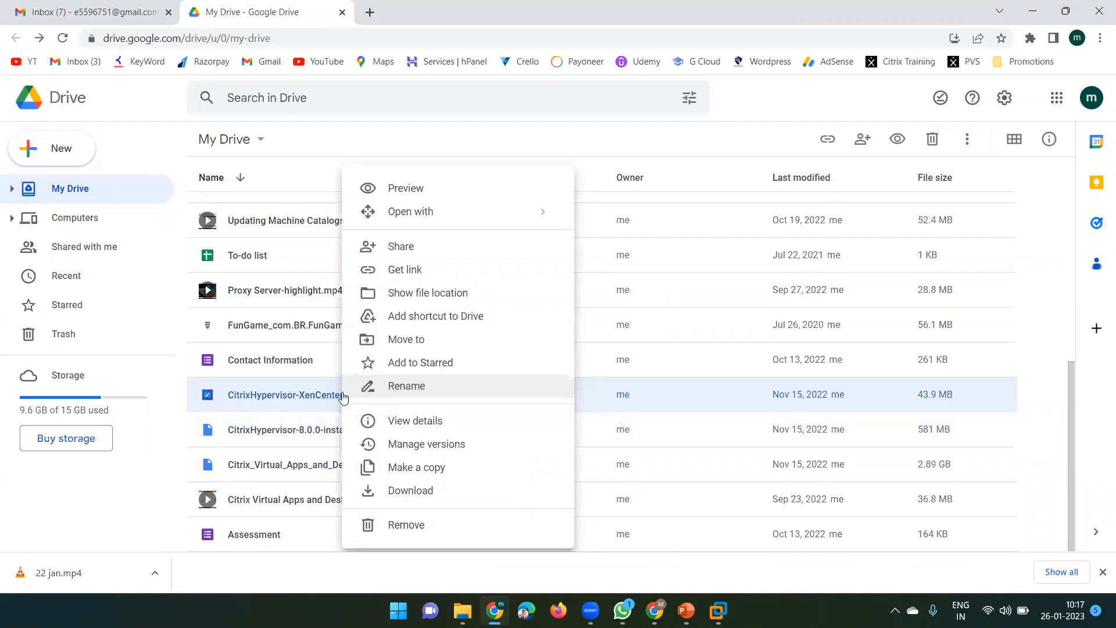
pyautogui.click(412, 269)
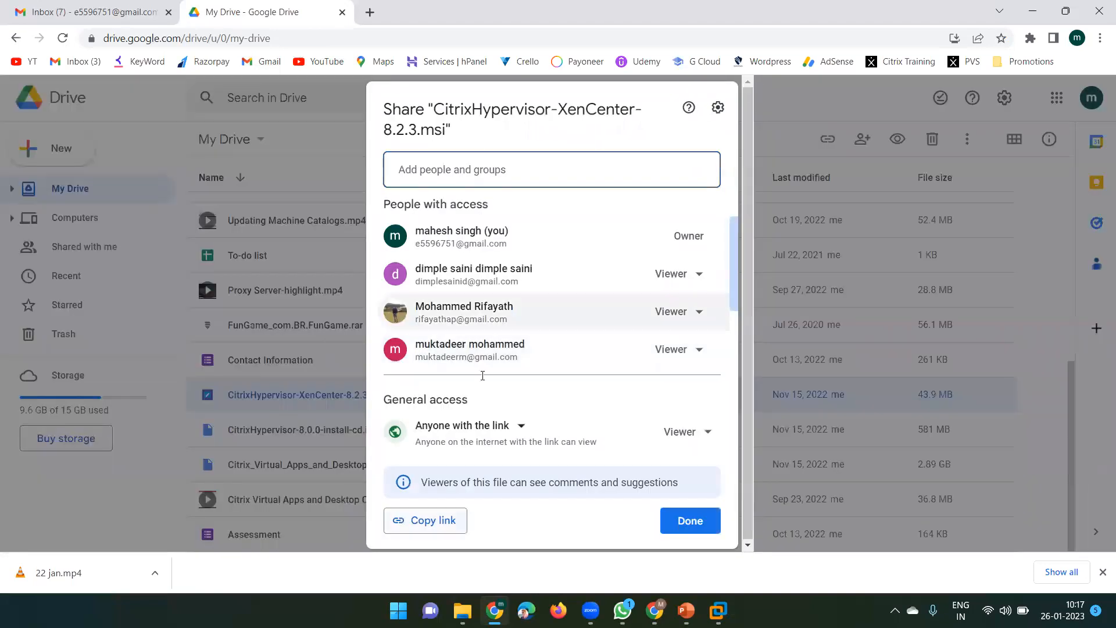
pyautogui.click(428, 529)
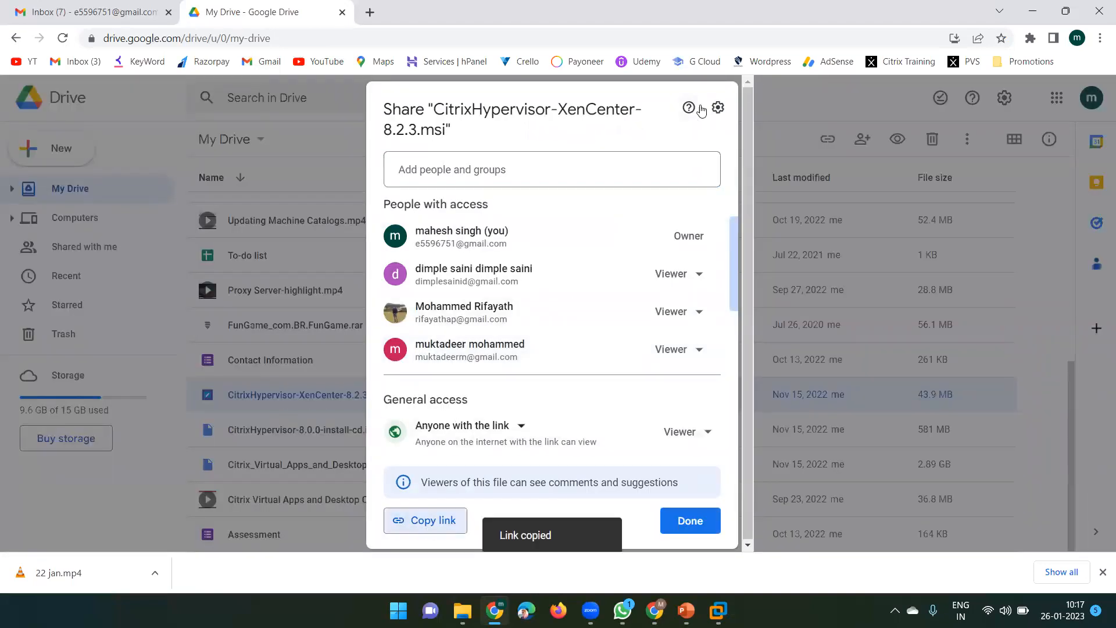
pyautogui.click(330, 162)
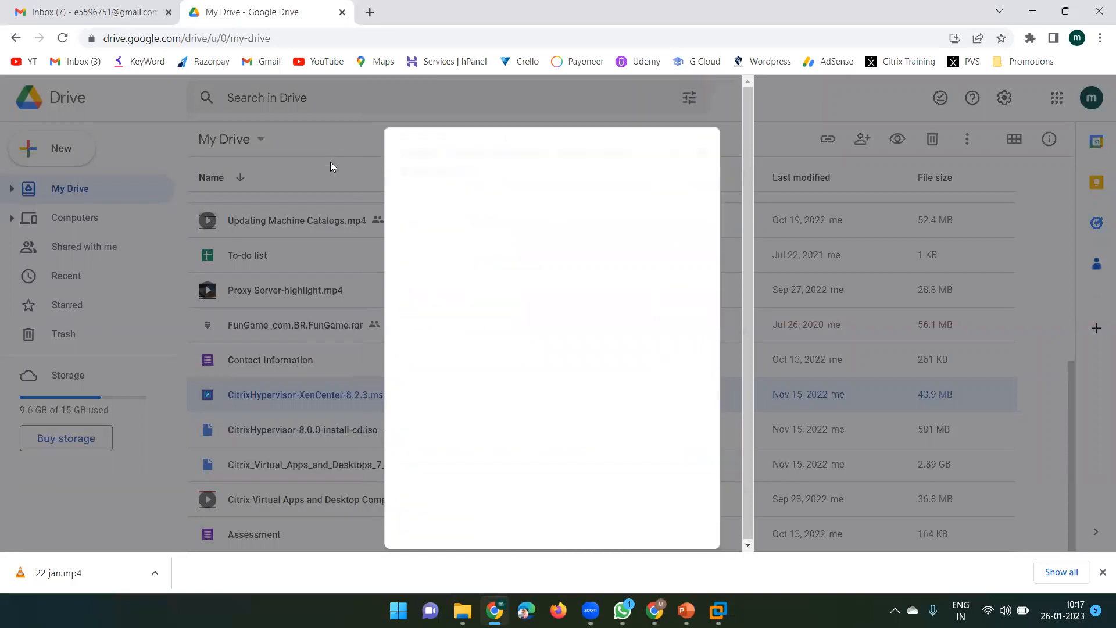
pyautogui.click(93, 11)
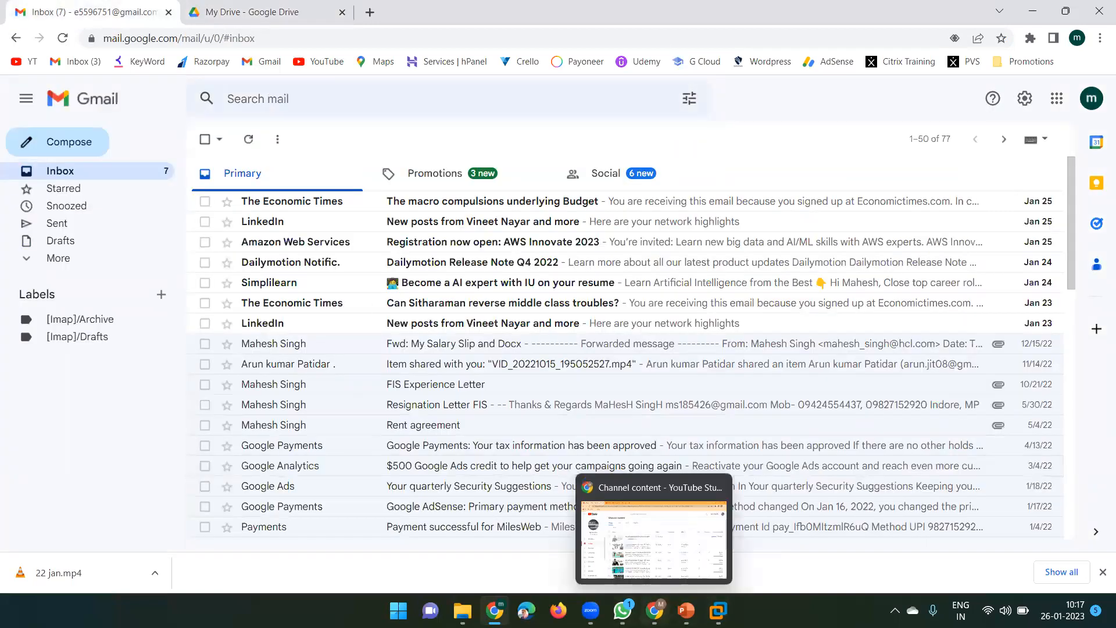
# Post the XenCenter installer's link and a 'Xencentre' note in the Citrix Virtual Apps chat
pyautogui.click(622, 610)
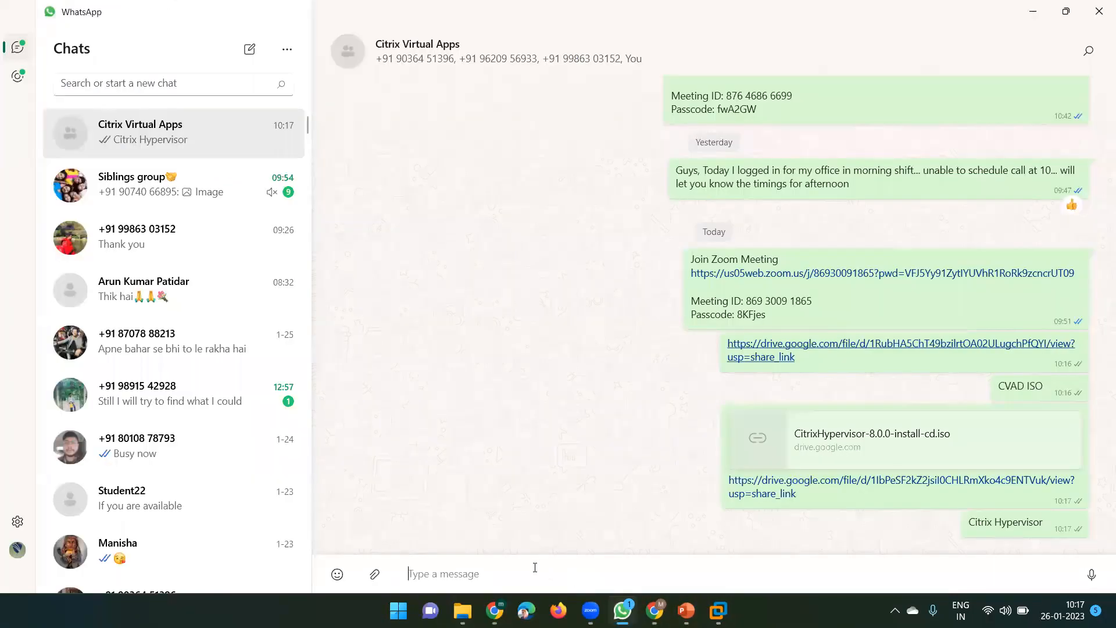
pyautogui.hotkey('ctrl', 'v')
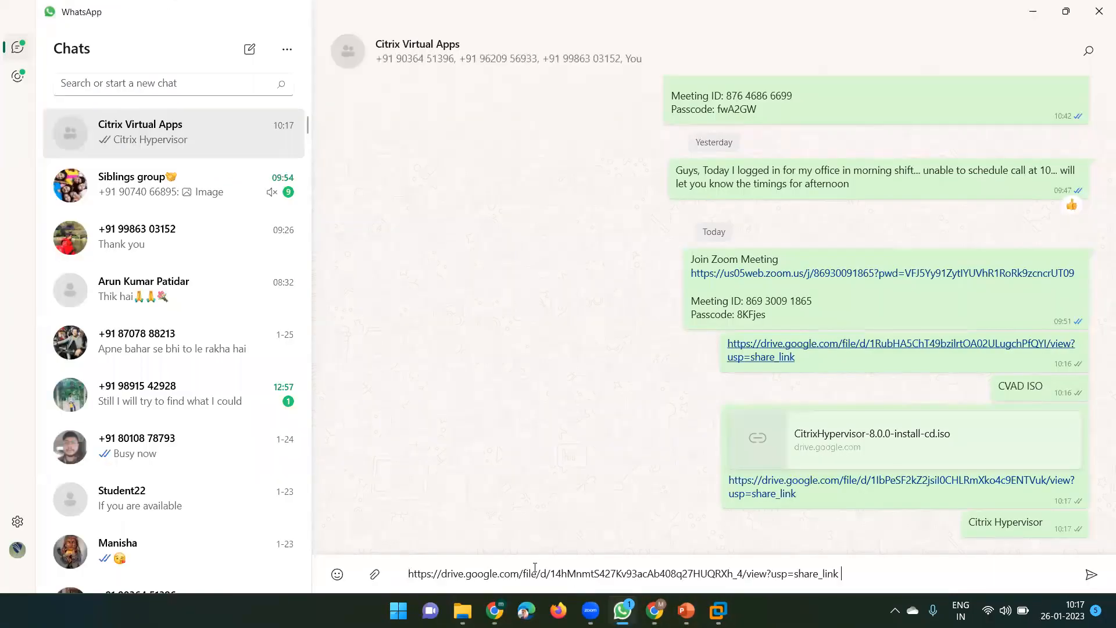
pyautogui.press('Return')
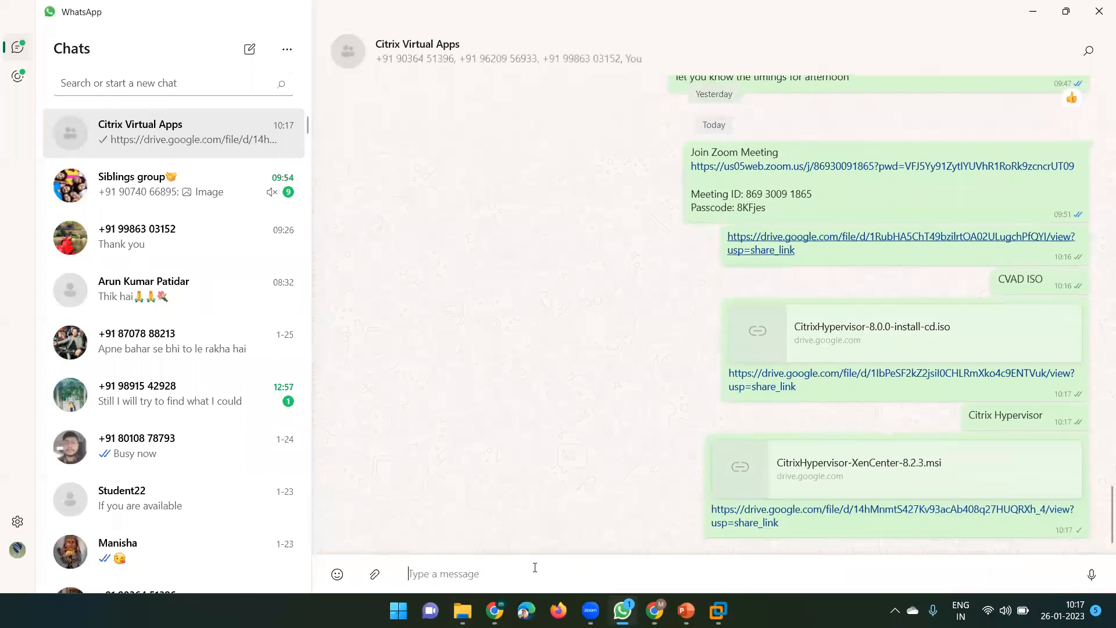
pyautogui.write('Xen')
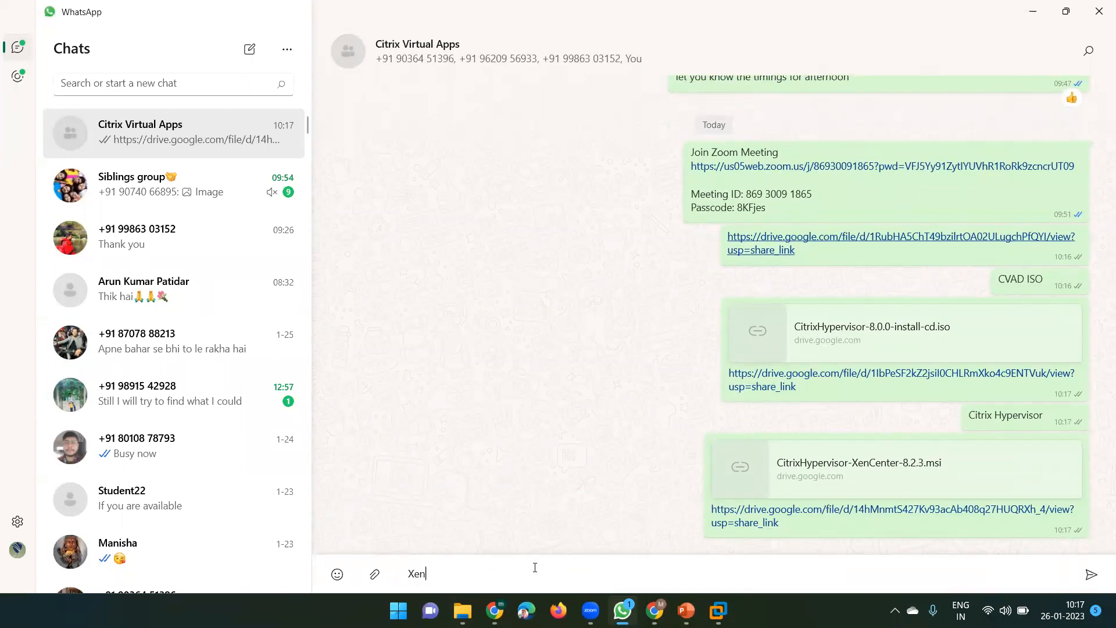
pyautogui.write('centre')
pyautogui.press('Return')
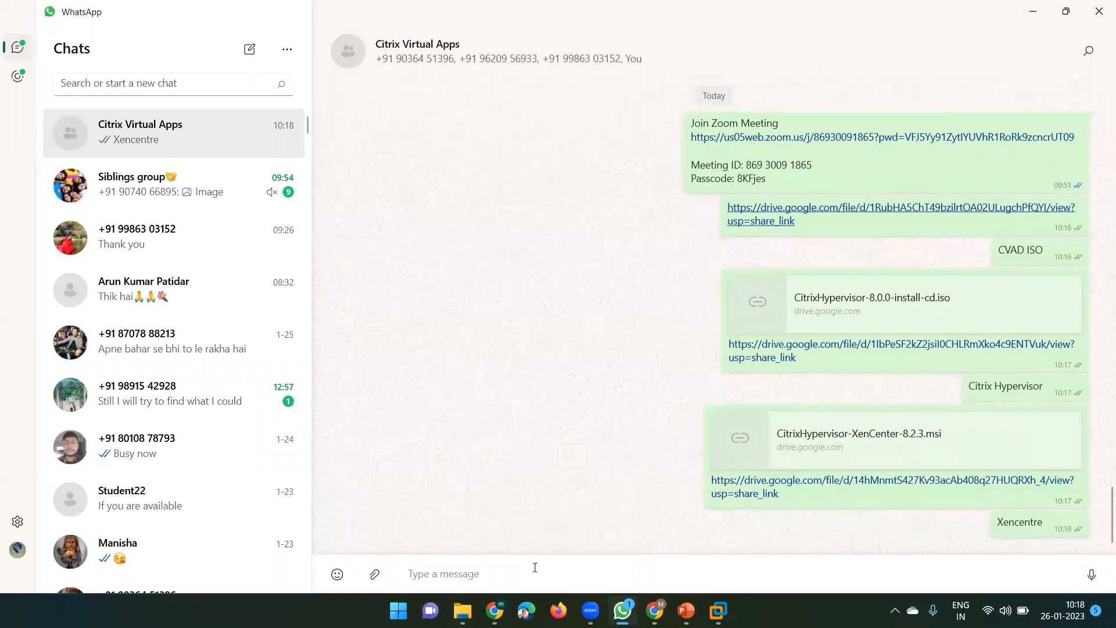
pyautogui.click(1032, 12)
# Close the Google Drive tab and the Chrome window
pyautogui.click(299, 14)
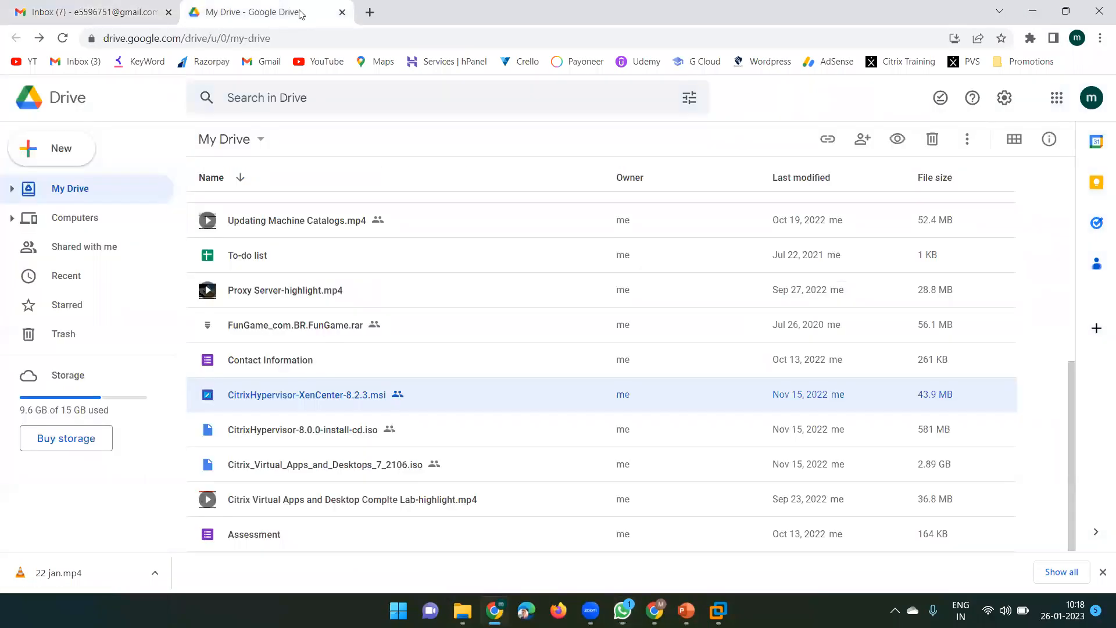
pyautogui.click(342, 13)
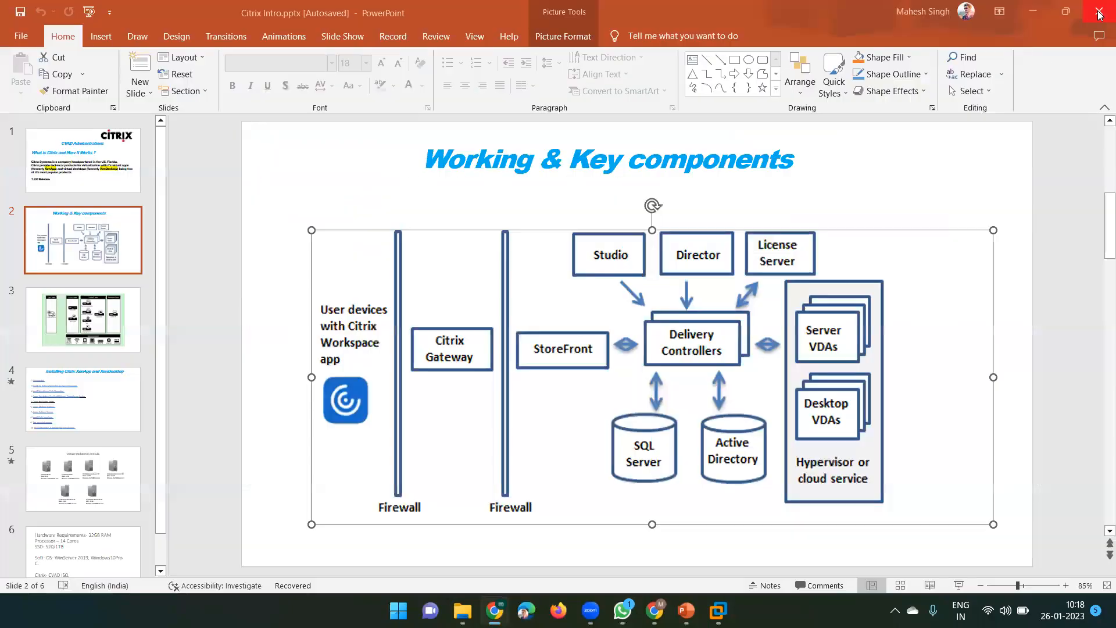
pyautogui.click(1099, 10)
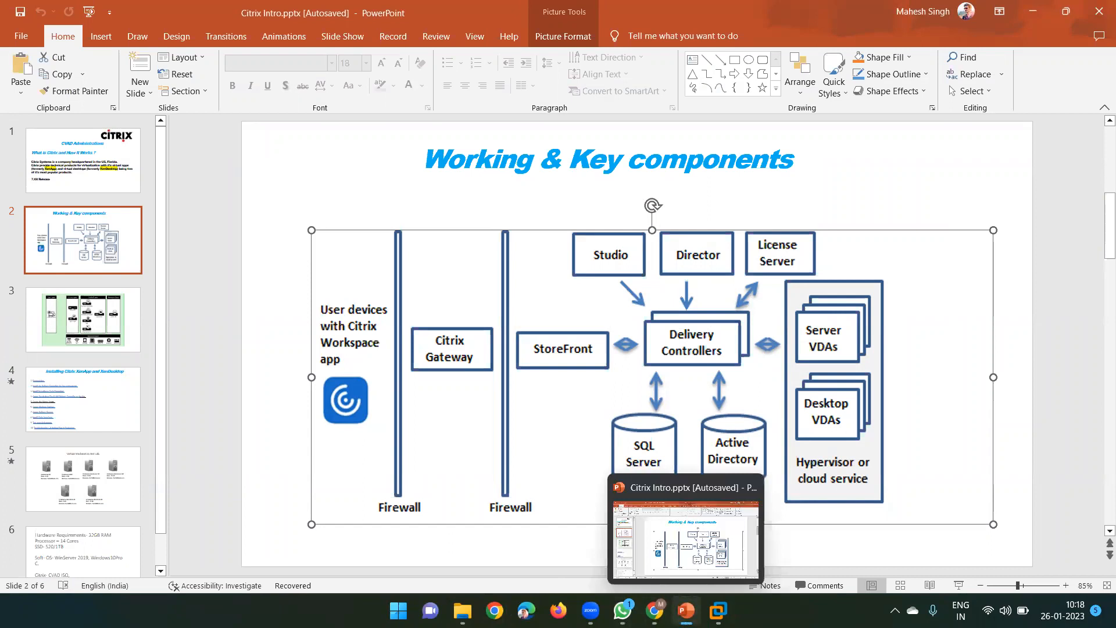
# Bring VMware Workstation forward, glance at Xenserver-01, and return input control to the DDC VM
pyautogui.moveTo(718, 611)
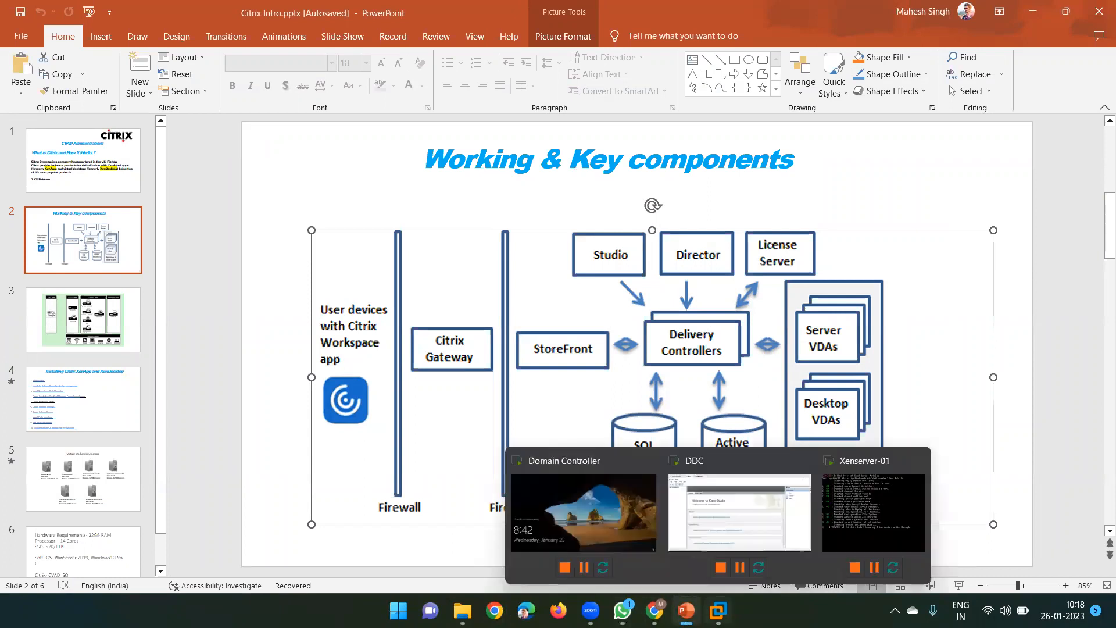
pyautogui.click(556, 487)
pyautogui.click(302, 62)
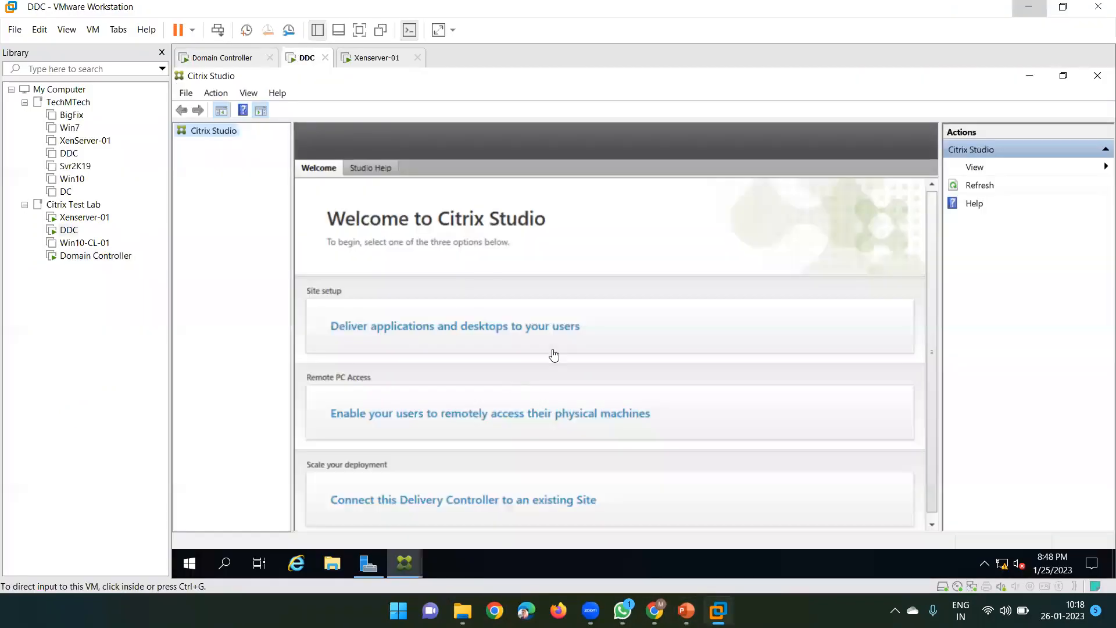
pyautogui.click(379, 58)
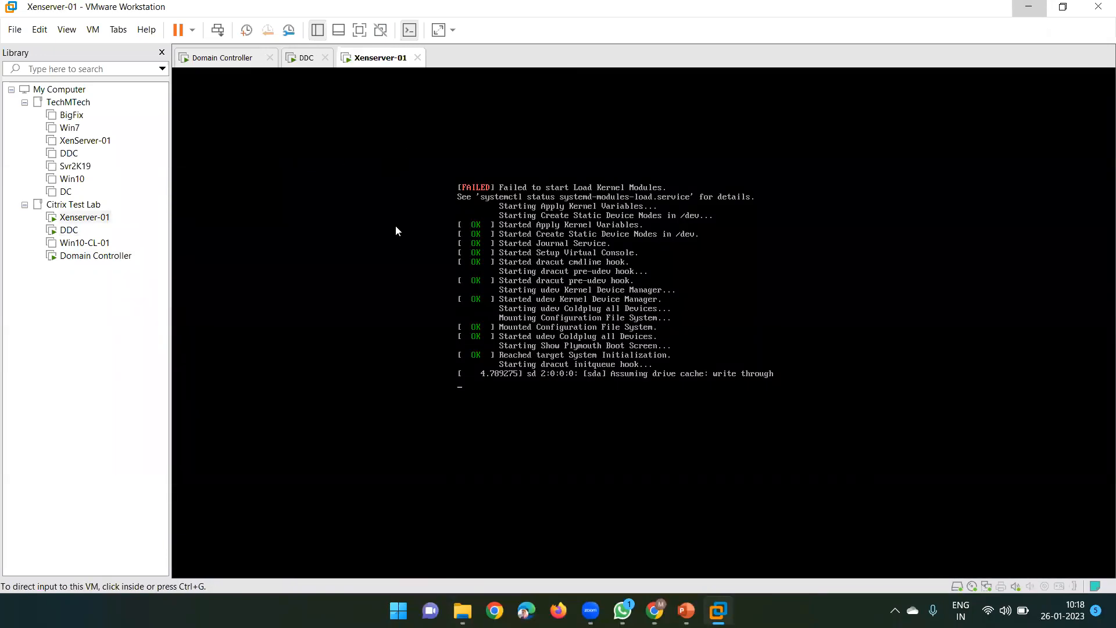
pyautogui.click(303, 62)
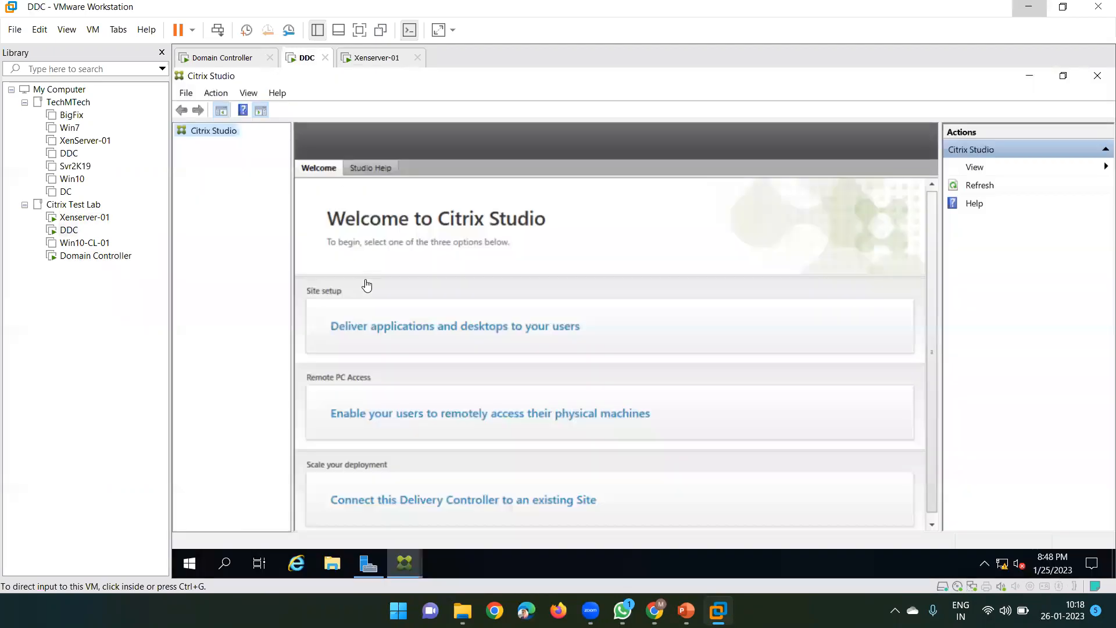
pyautogui.click(249, 309)
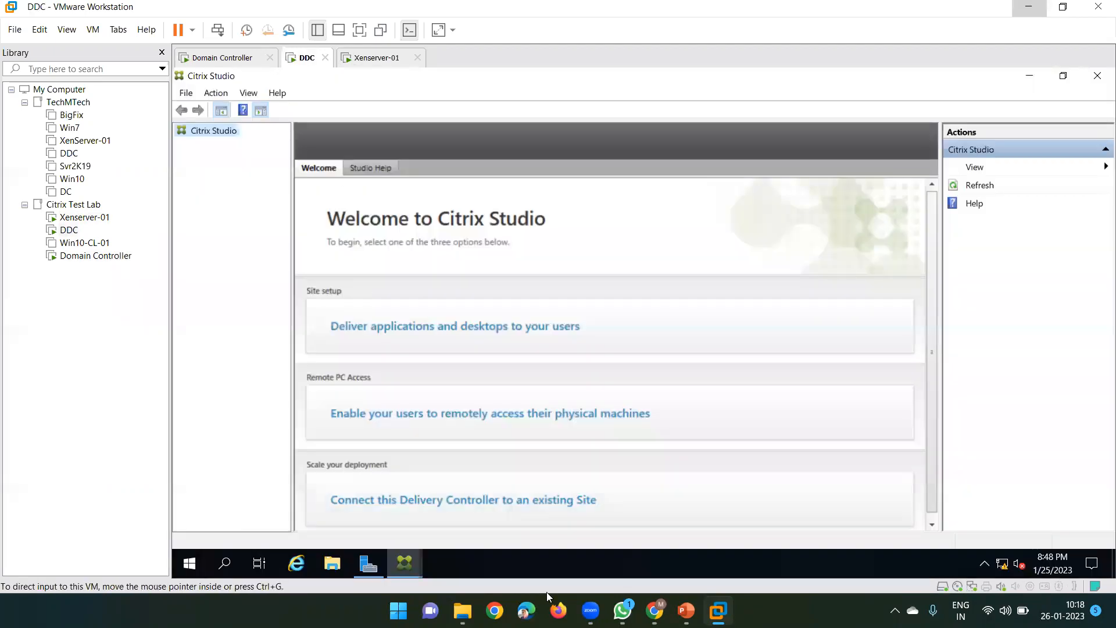
# After checking WhatsApp, show the Xenserver-01 console reporting management IP 192.168.20.13
pyautogui.moveTo(622, 610)
pyautogui.click(654, 531)
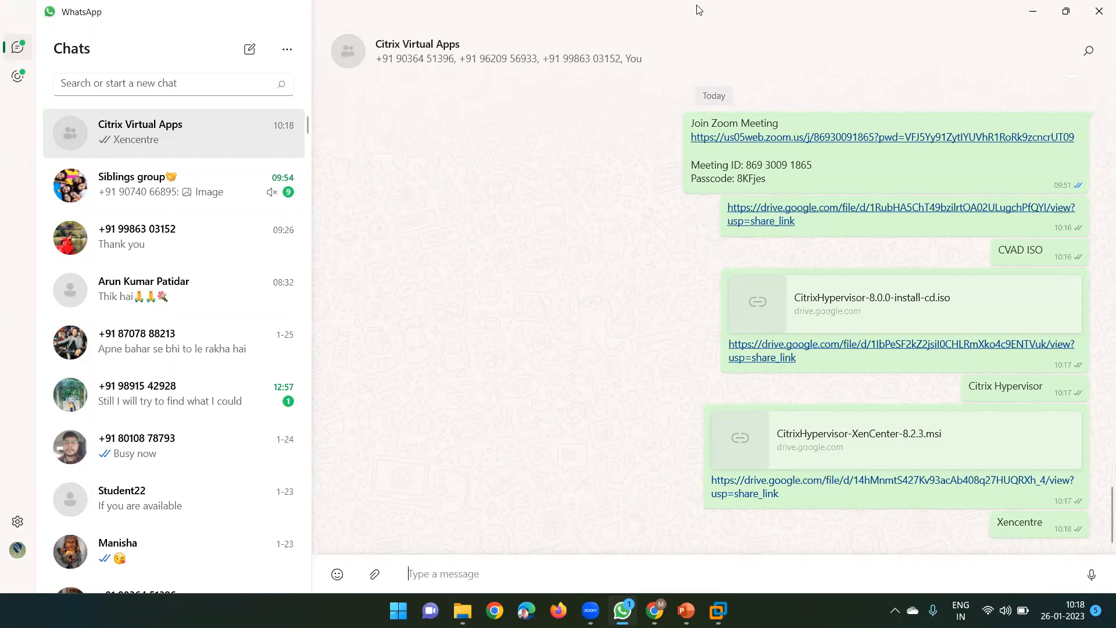
pyautogui.click(1031, 21)
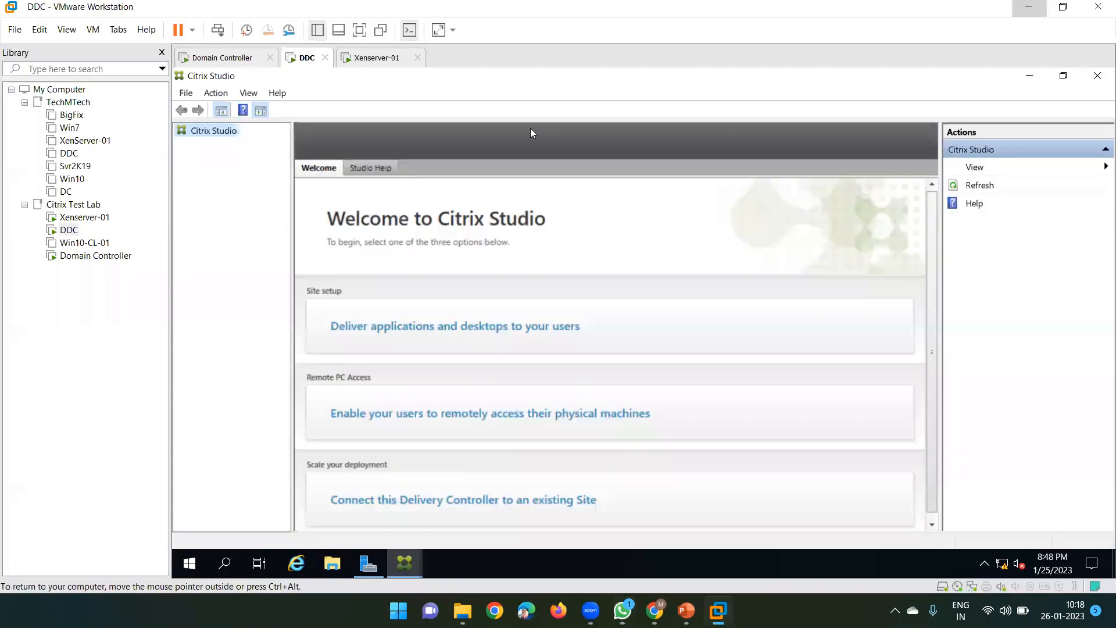
pyautogui.click(363, 59)
pyautogui.click(302, 58)
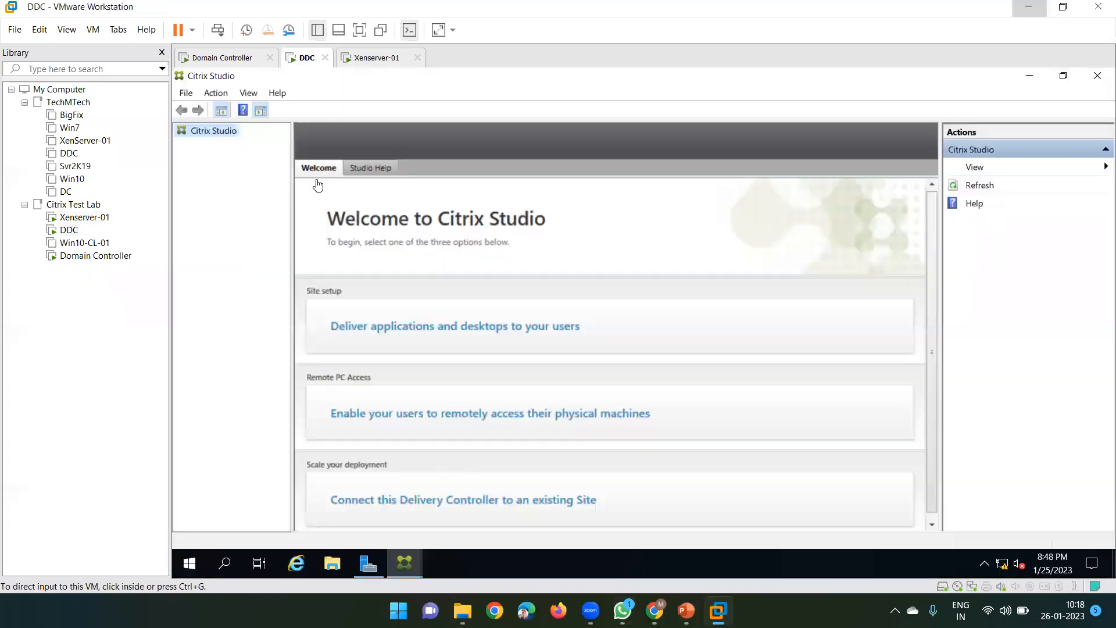
pyautogui.click(378, 58)
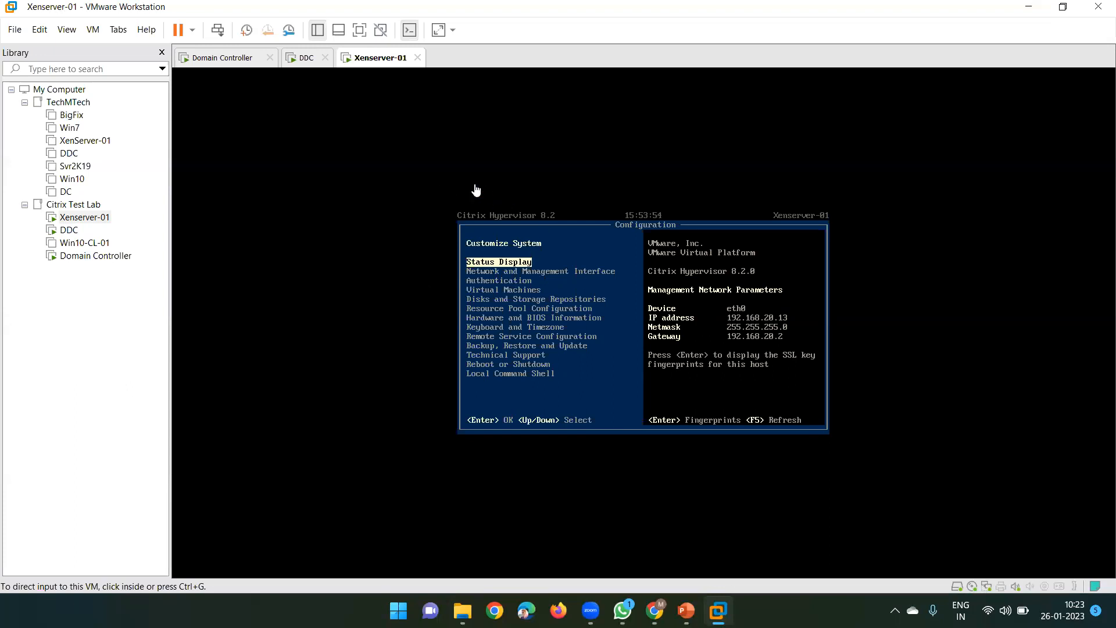
# Start the 'Deliver applications and desktops to your users' site setup on DDC, then view Xenserver-01
pyautogui.click(300, 60)
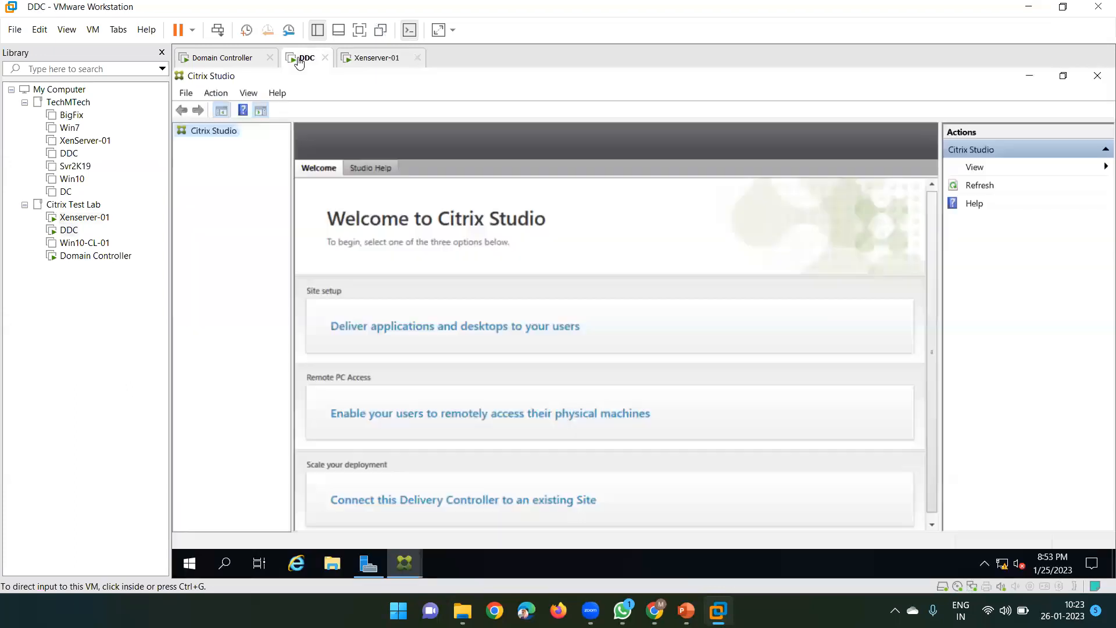
pyautogui.click(200, 142)
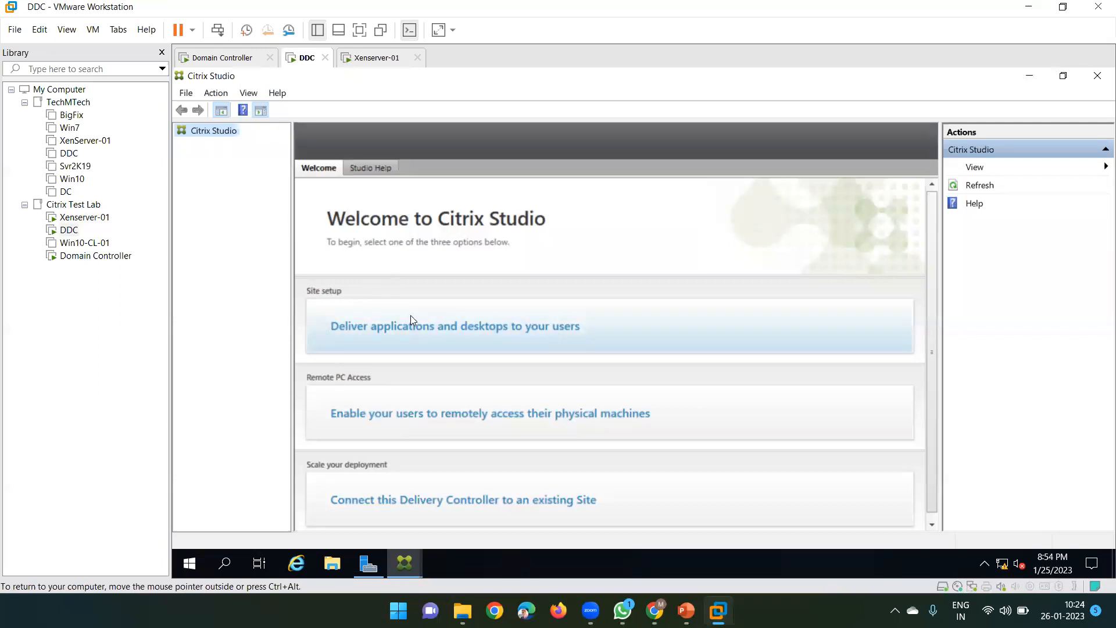
pyautogui.click(550, 330)
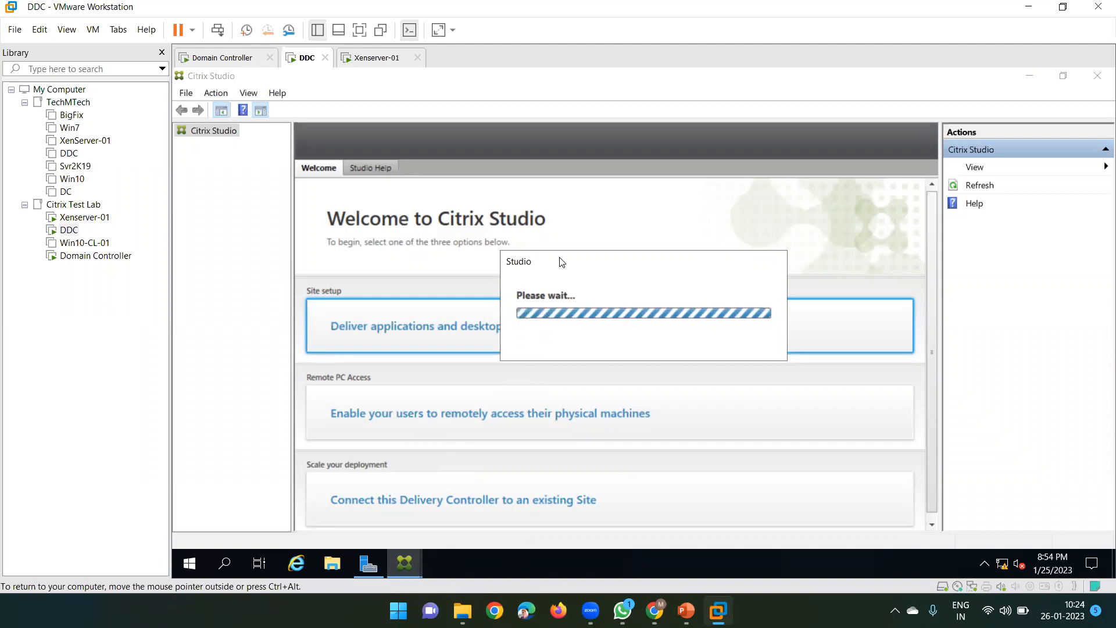
pyautogui.moveTo(562, 262); pyautogui.dragTo(494, 242)
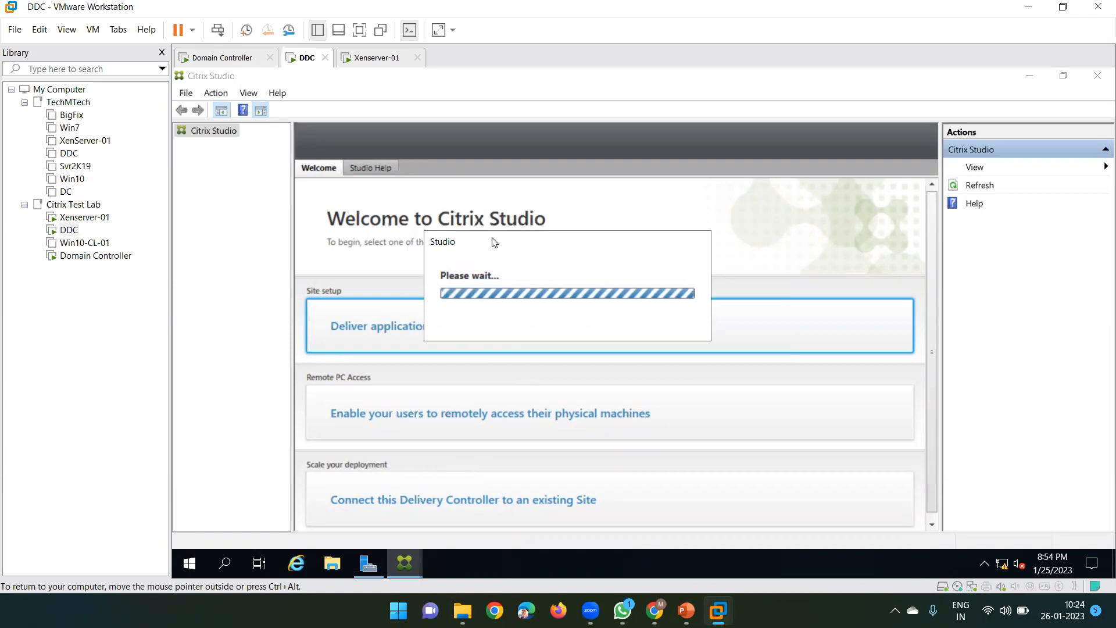
pyautogui.click(370, 58)
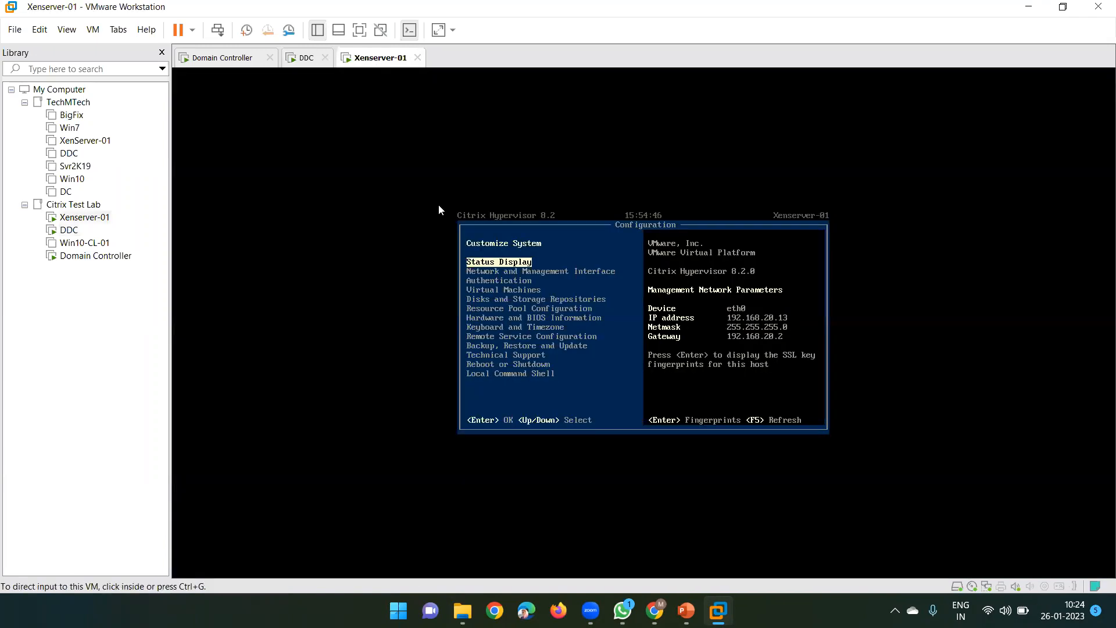
# Enter 'India' as the site name in the DDC's Site Setup wizard, correcting typing mistakes
pyautogui.click(302, 59)
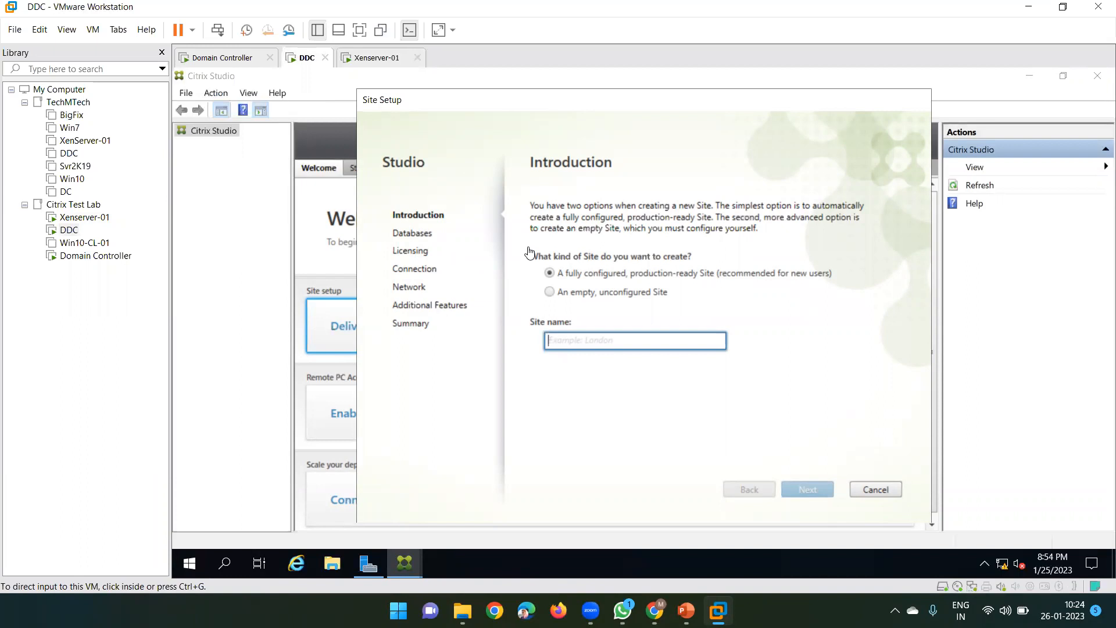
pyautogui.click(576, 342)
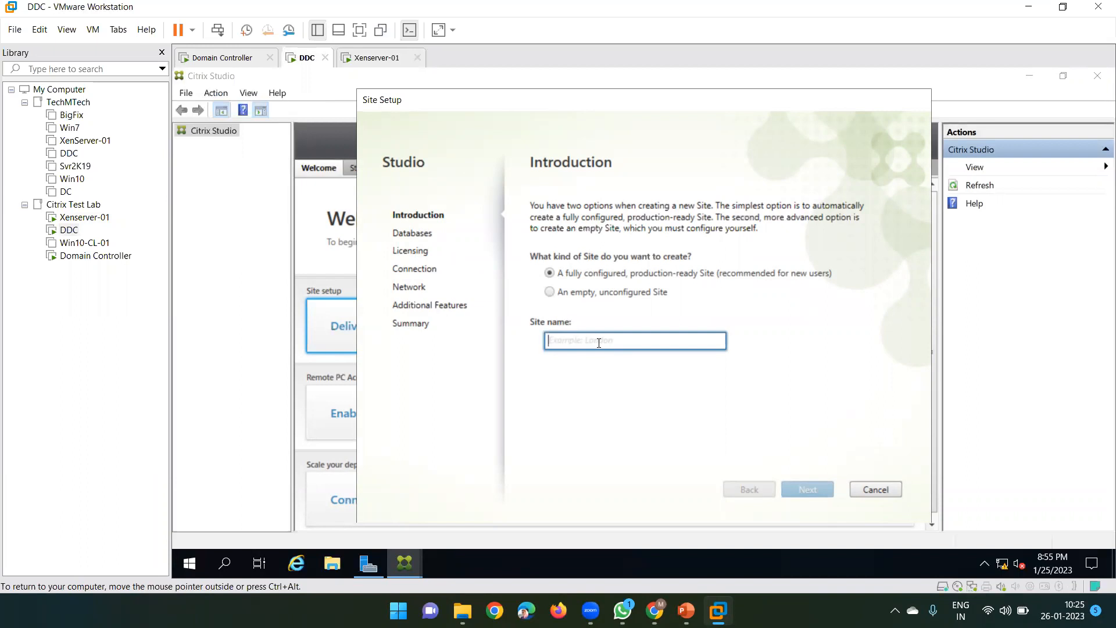
pyautogui.write('India')
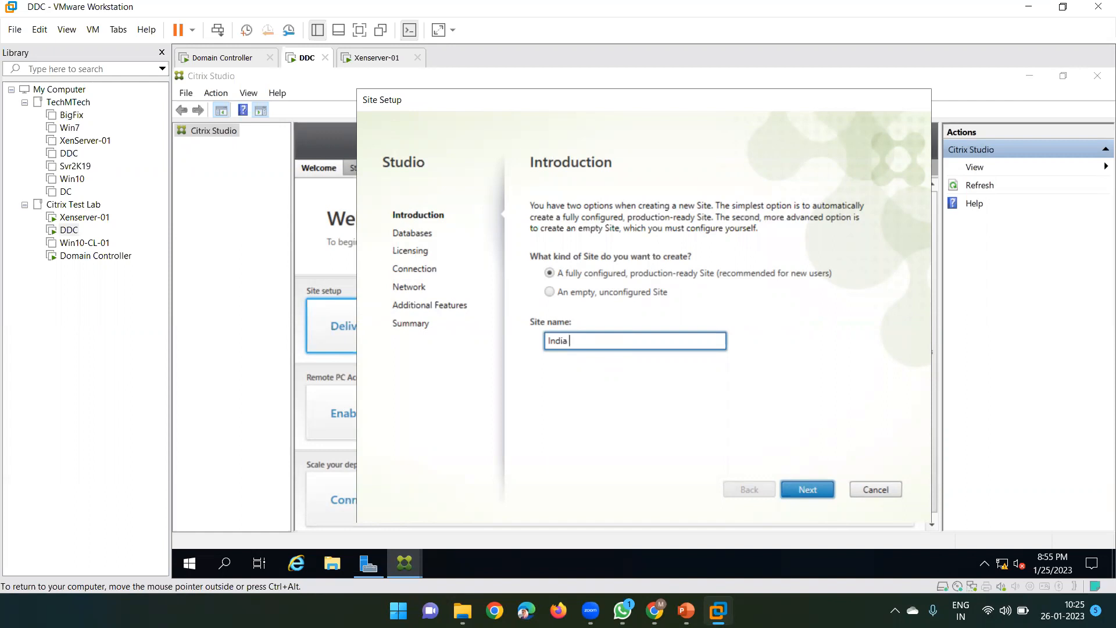
pyautogui.press('BackSpace')
pyautogui.press('BackSpace')
pyautogui.press('BackSpace')
pyautogui.press('BackSpace')
pyautogui.write('N- Delhi')
pyautogui.press('BackSpace')
pyautogui.press('BackSpace')
pyautogui.press('BackSpace')
pyautogui.press('BackSpace')
pyautogui.press('BackSpace')
pyautogui.press('BackSpace')
pyautogui.press('BackSpace')
pyautogui.press('BackSpace')
pyautogui.press('BackSpace')
pyautogui.write('India')
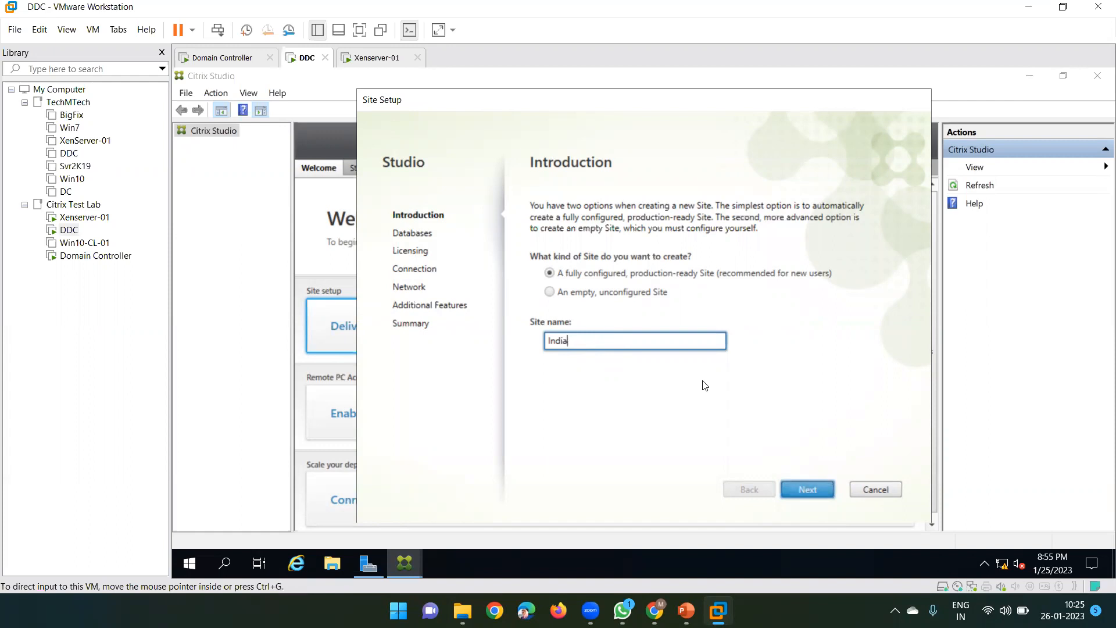
# Advance to the Databases page and inspect CitrixIndiaSite, CitrixIndiaMonitoring and CitrixIndiaLogging names
pyautogui.click(811, 488)
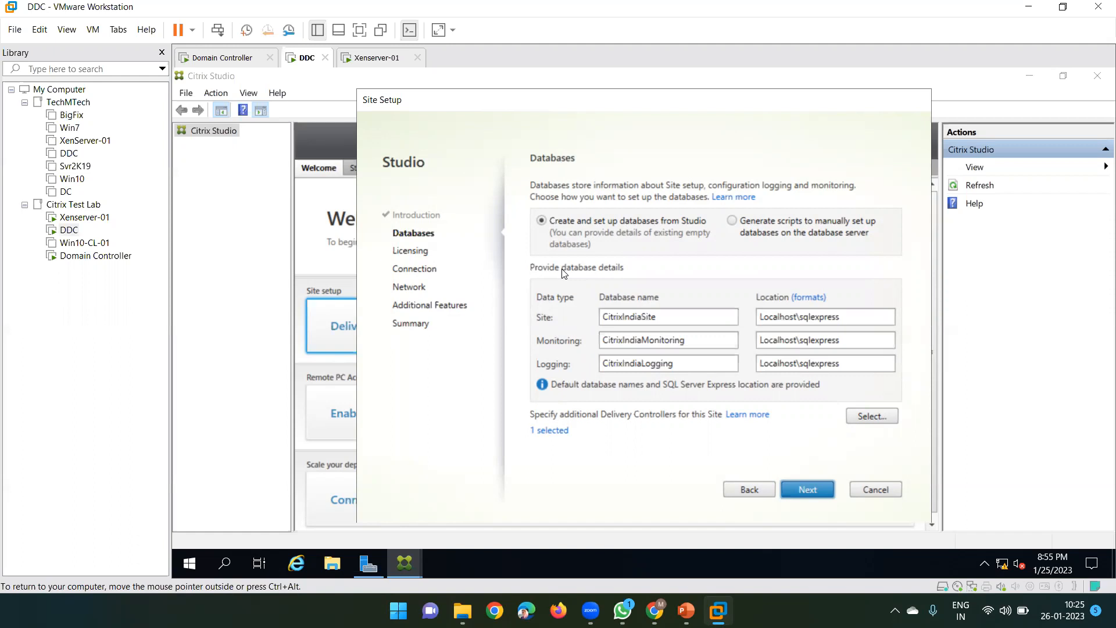
pyautogui.doubleClick(652, 319)
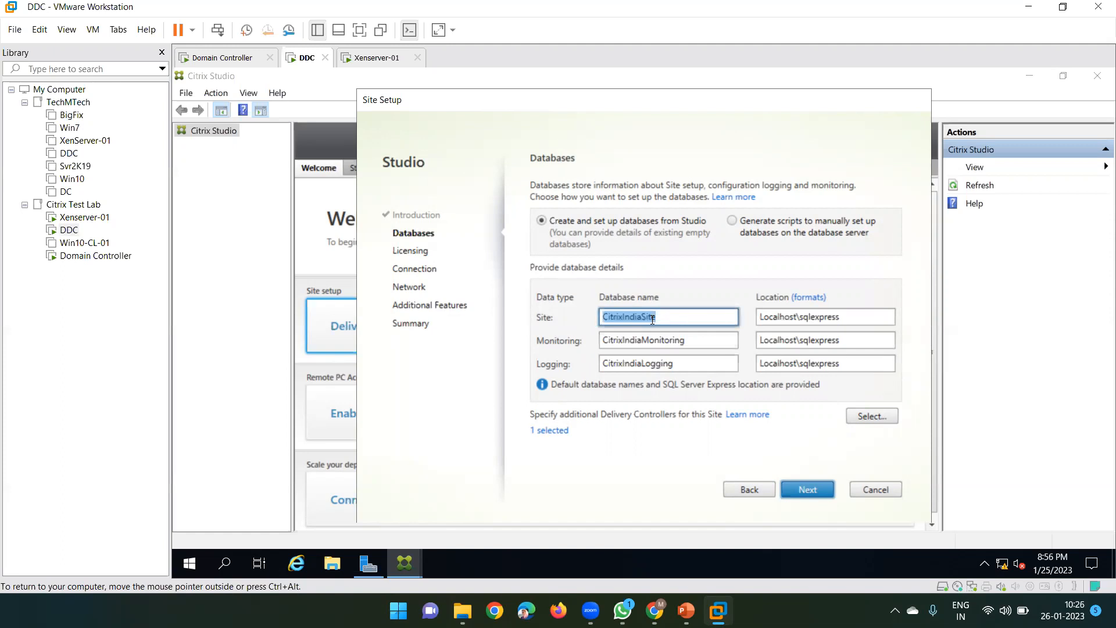
pyautogui.doubleClick(666, 315)
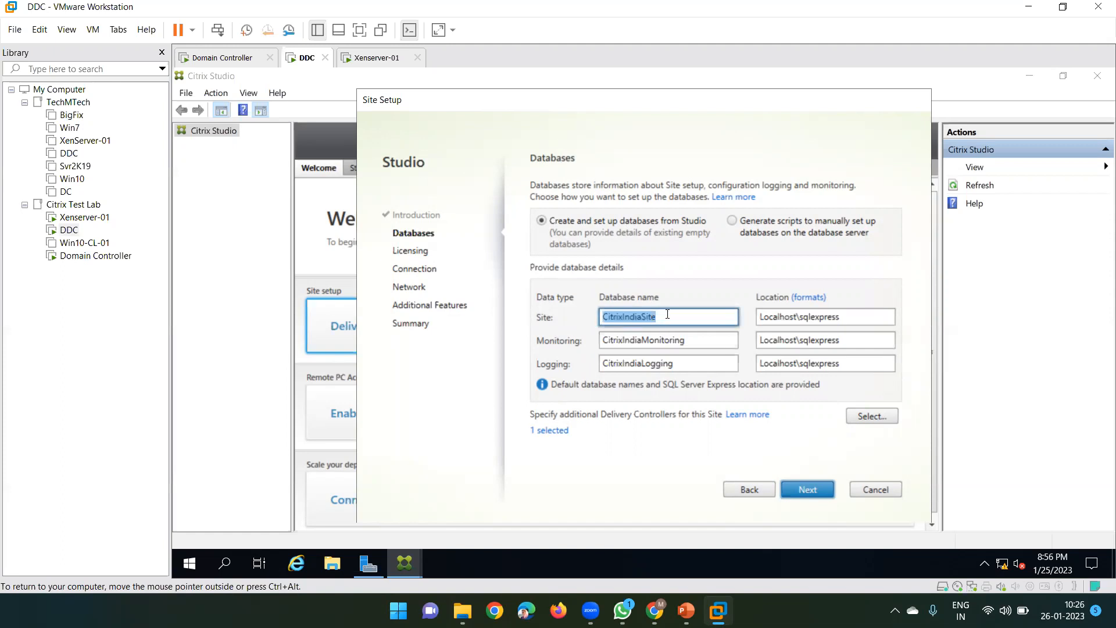
pyautogui.click(637, 316)
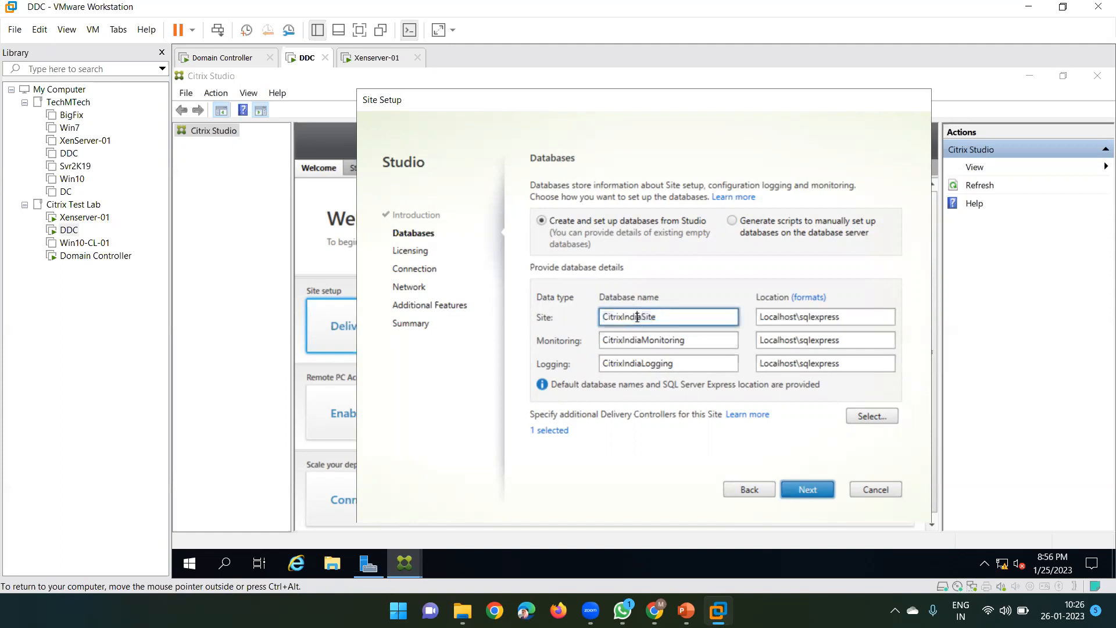
pyautogui.doubleClick(637, 316)
pyautogui.doubleClick(631, 341)
pyautogui.click(636, 363)
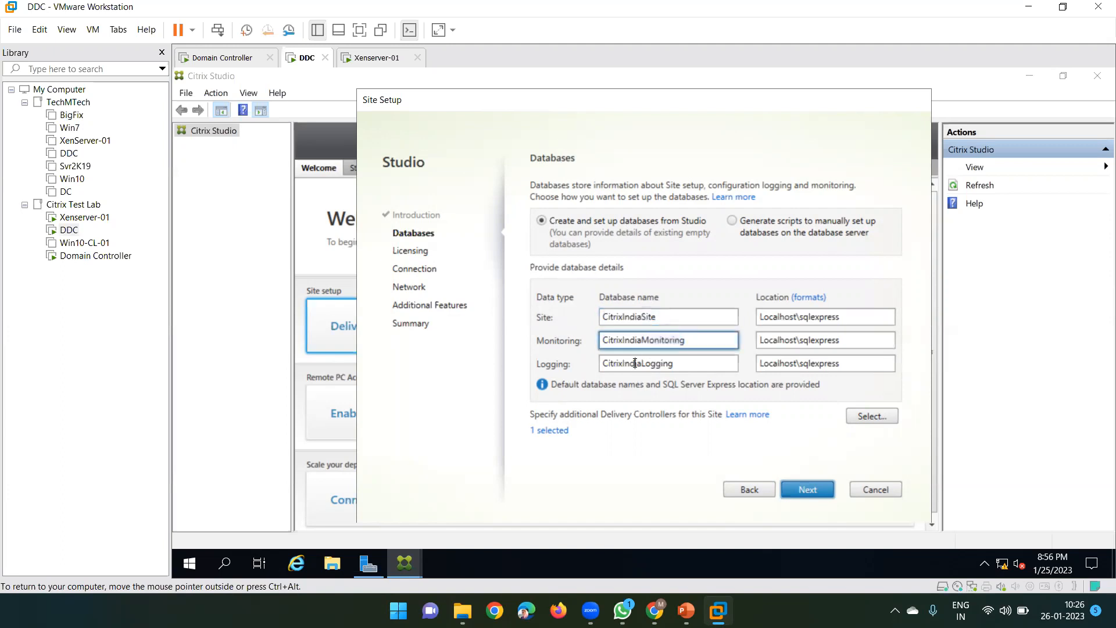
pyautogui.doubleClick(661, 316)
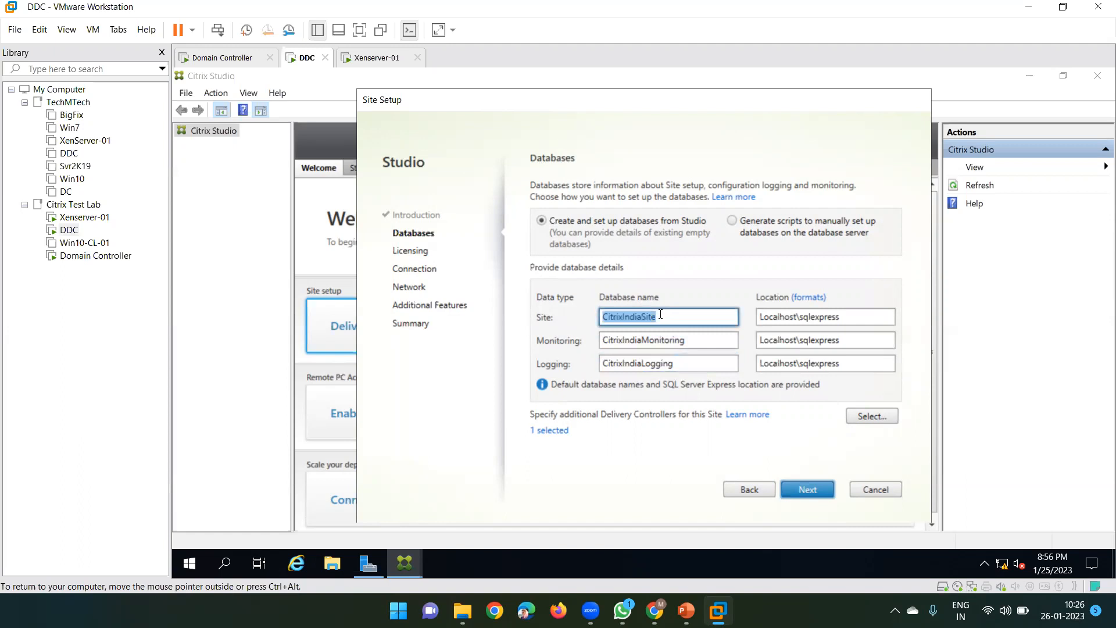
pyautogui.doubleClick(673, 341)
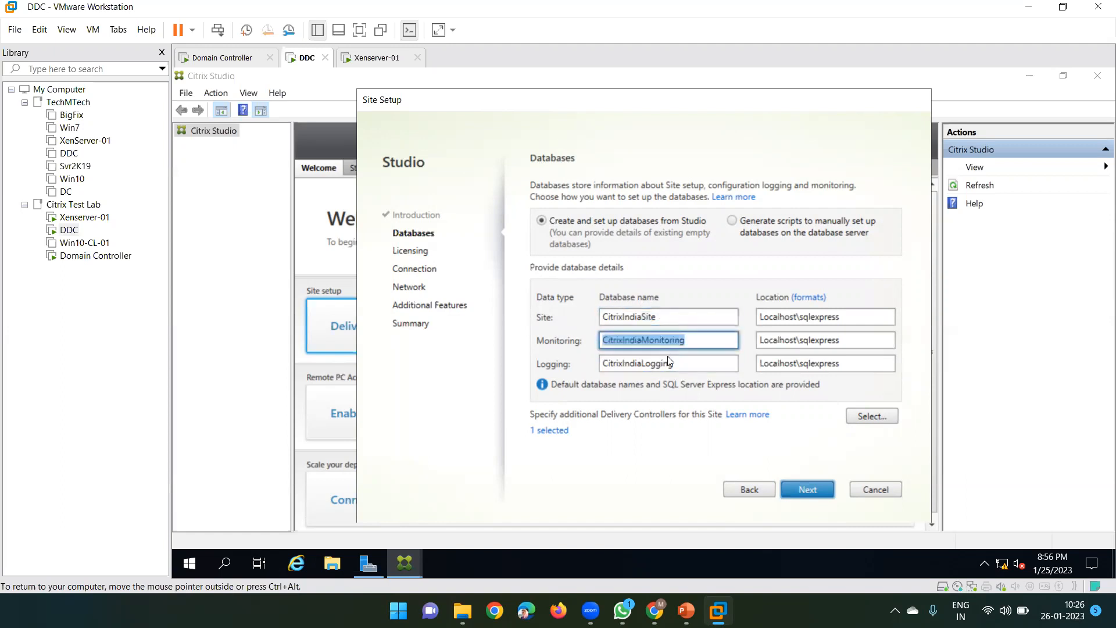
pyautogui.doubleClick(663, 364)
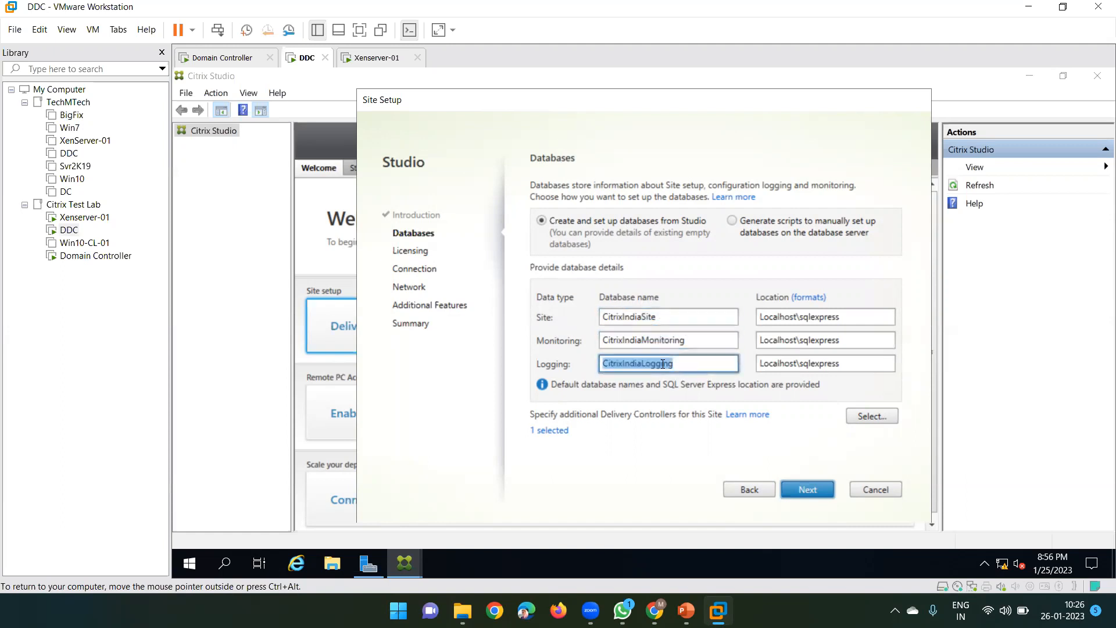
# Recheck the CitrixIndiaSite and CitrixIndiaMonitoring names, then launch Task Manager from the taskbar
pyautogui.doubleClick(667, 317)
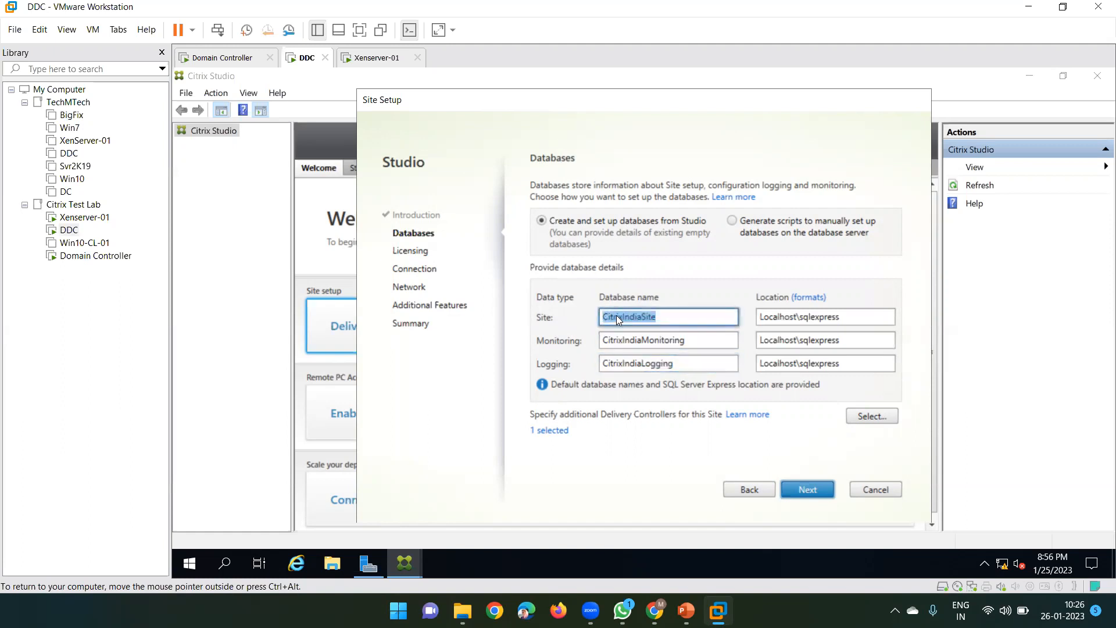
pyautogui.doubleClick(633, 317)
pyautogui.doubleClick(666, 317)
pyautogui.doubleClick(671, 316)
pyautogui.click(666, 316)
pyautogui.doubleClick(660, 340)
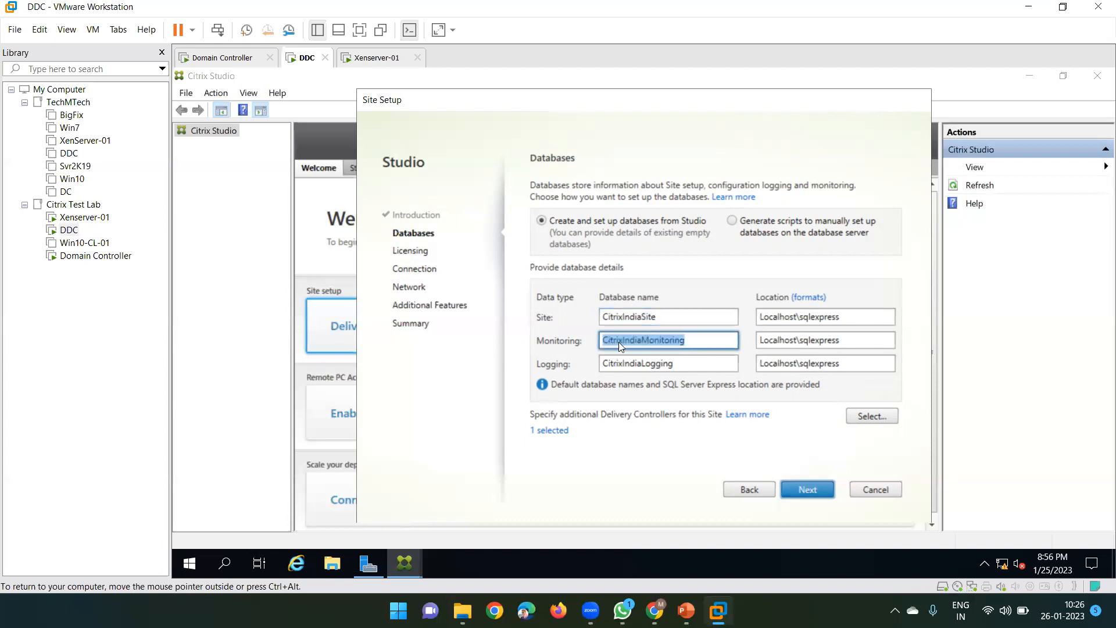
pyautogui.doubleClick(677, 339)
pyautogui.click(695, 339)
pyautogui.doubleClick(660, 341)
pyautogui.rightClick(814, 565)
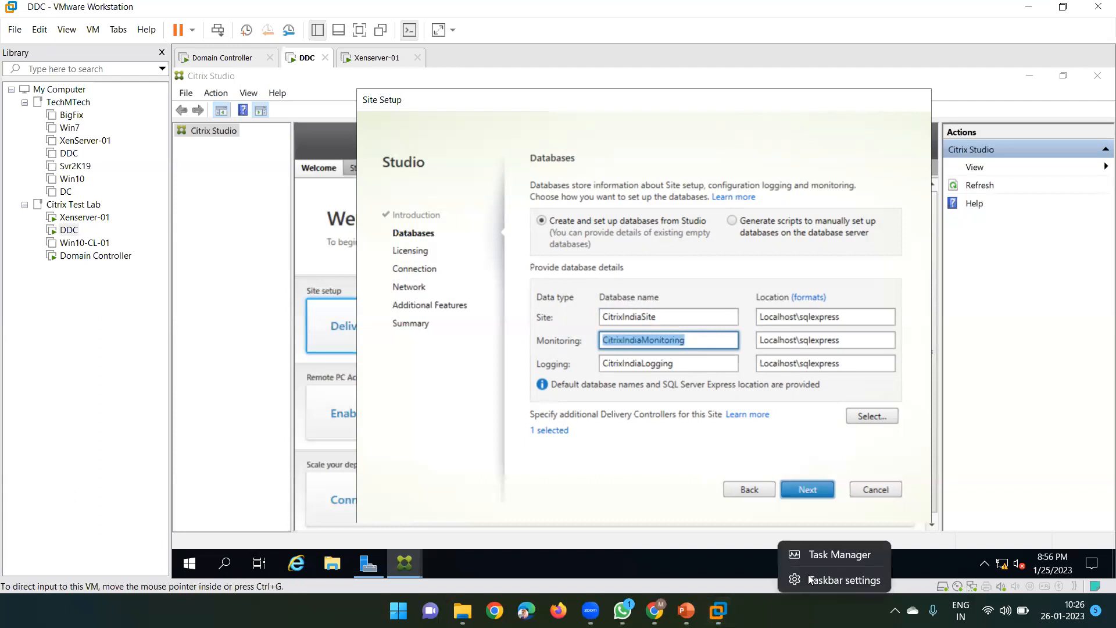
pyautogui.click(841, 556)
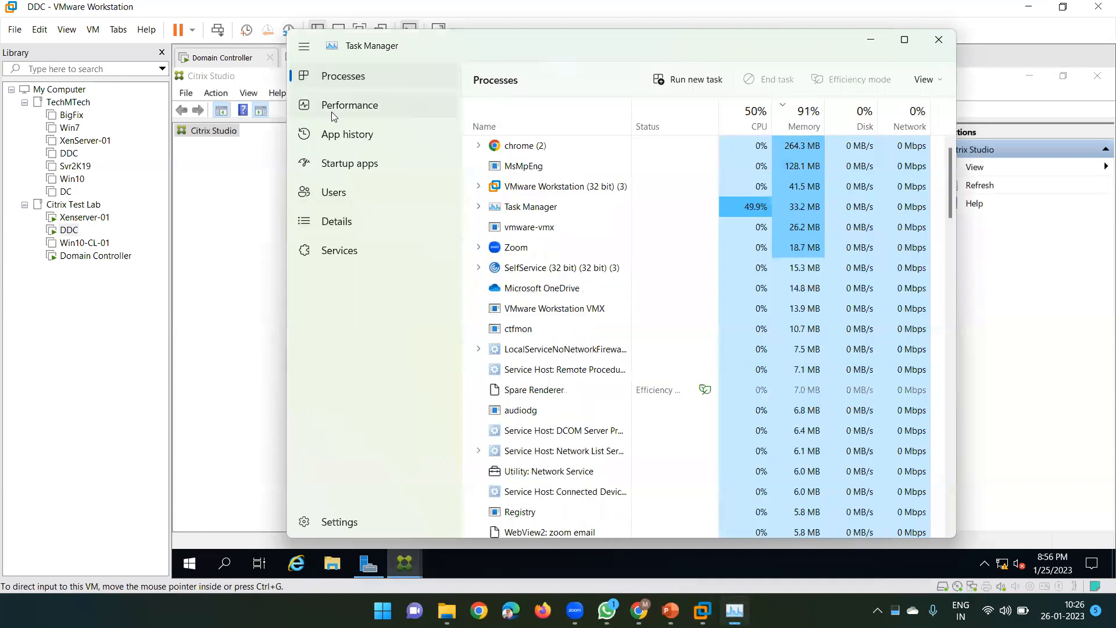
# Review CPU, memory, disk, Ethernet, VMware adapter and Wi-Fi performance, then minimize Task Manager
pyautogui.click(331, 111)
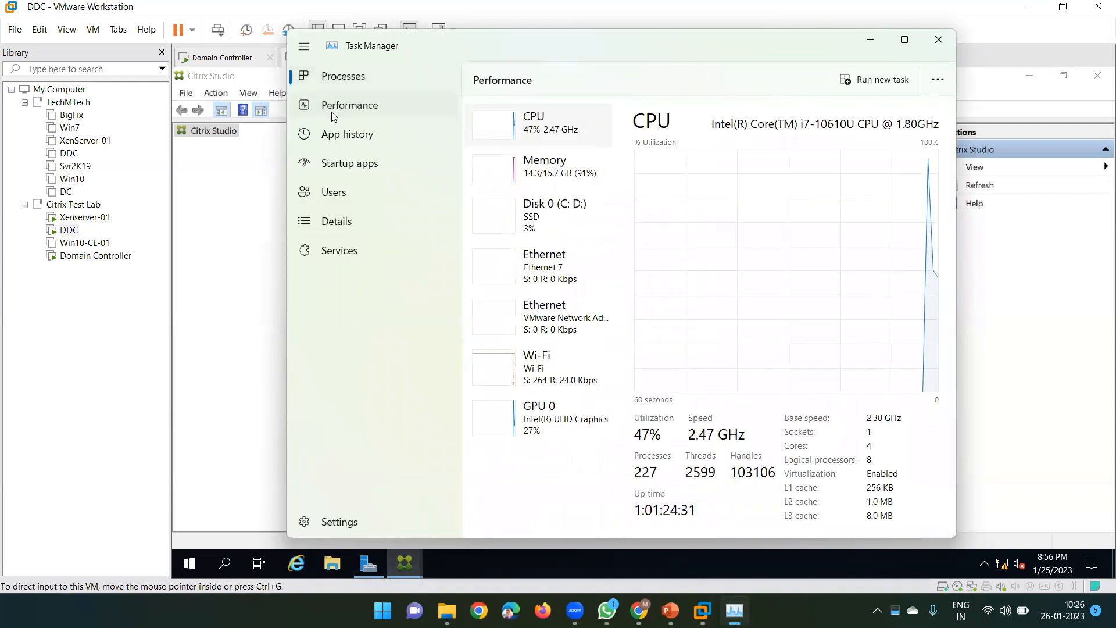
pyautogui.click(539, 172)
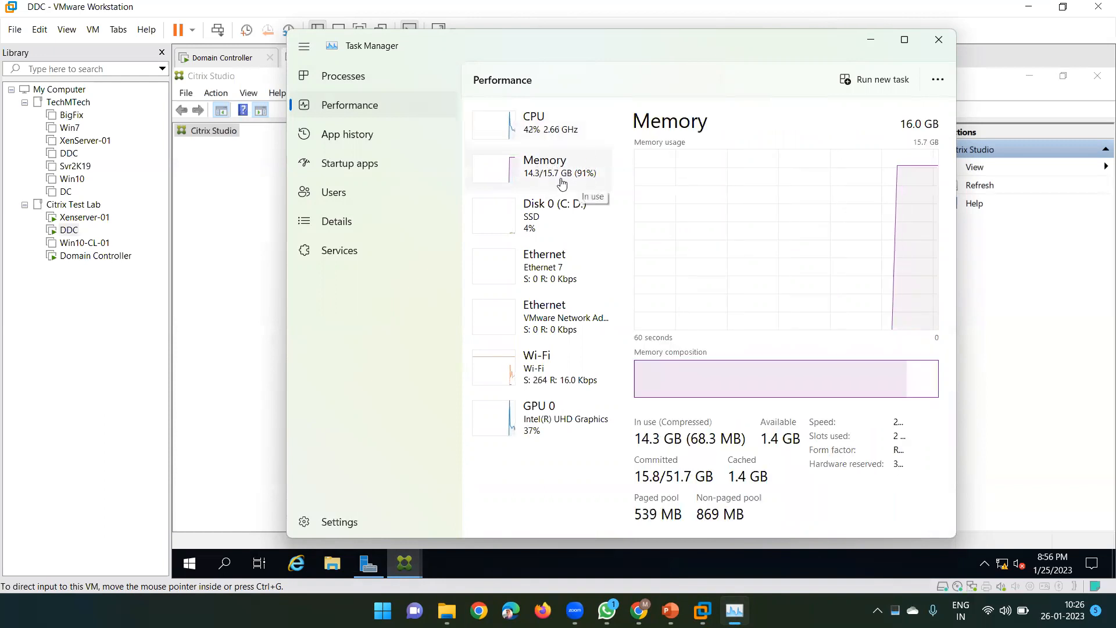
pyautogui.click(555, 224)
pyautogui.click(553, 284)
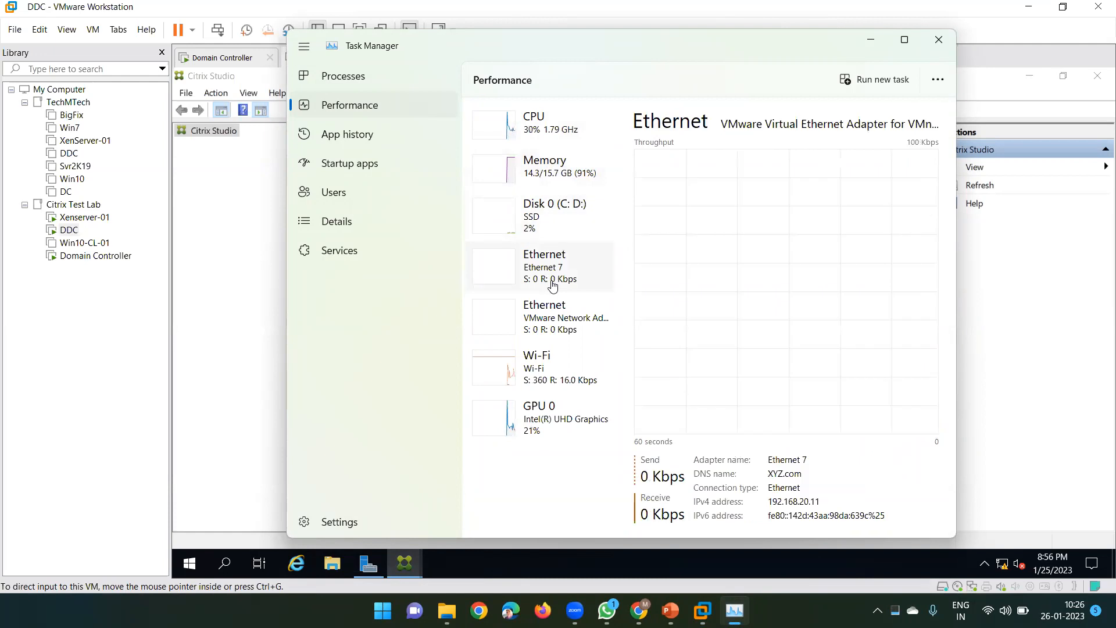
pyautogui.click(553, 317)
pyautogui.click(550, 370)
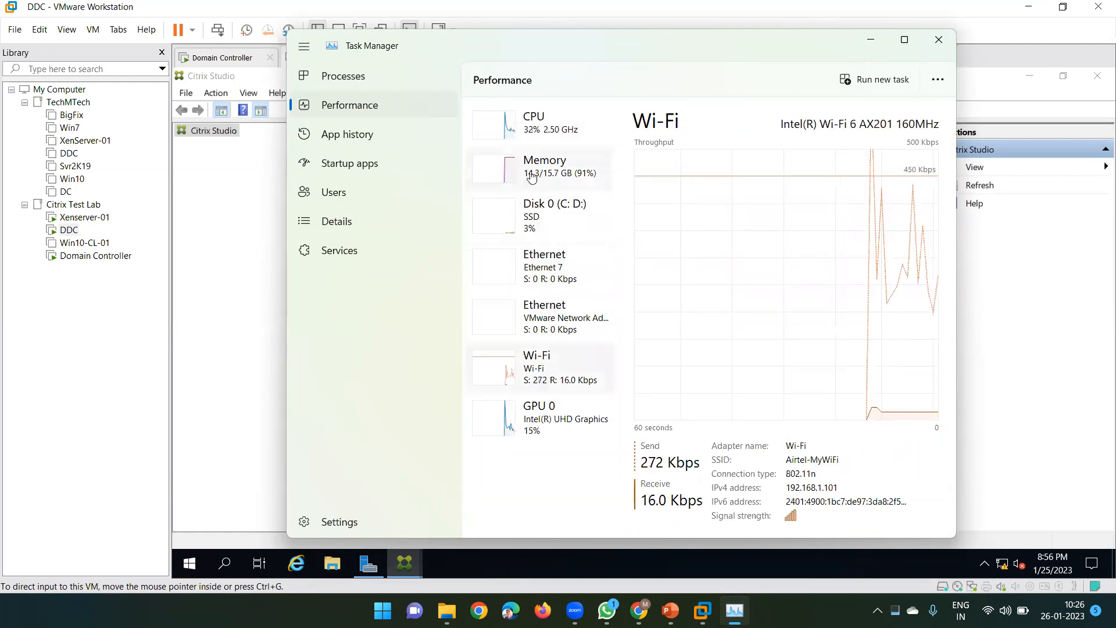
pyautogui.click(538, 124)
pyautogui.click(539, 174)
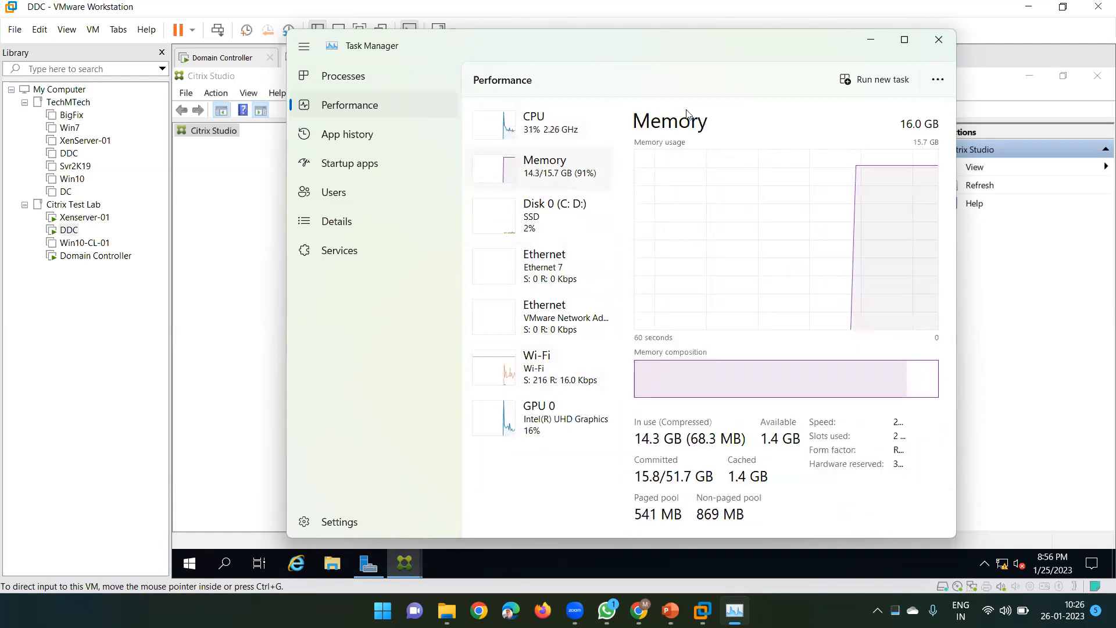
pyautogui.click(871, 40)
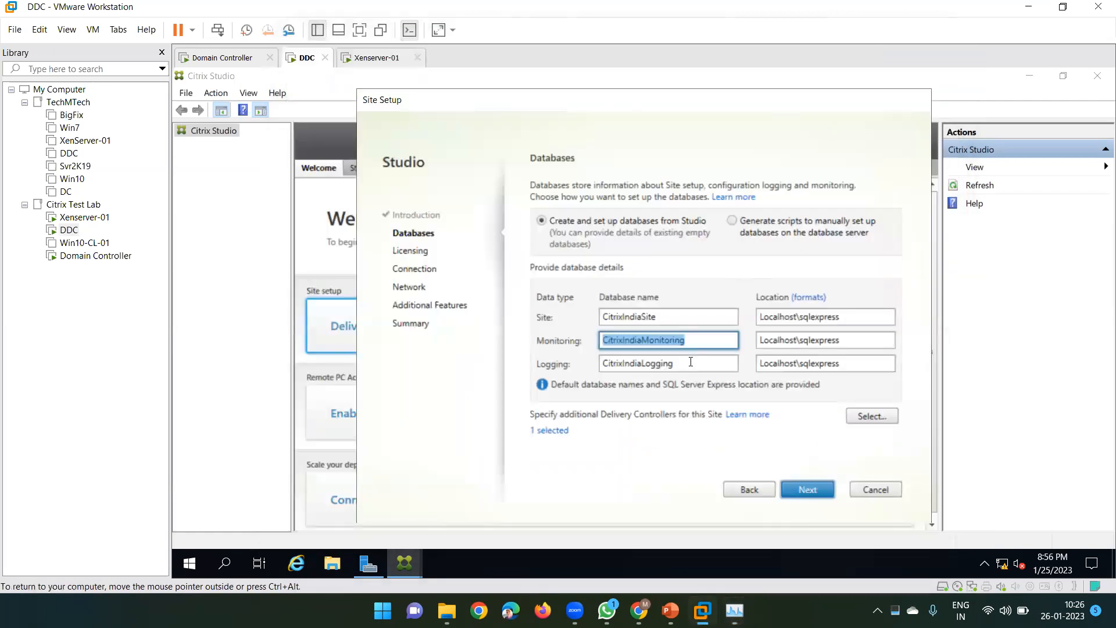
pyautogui.click(667, 338)
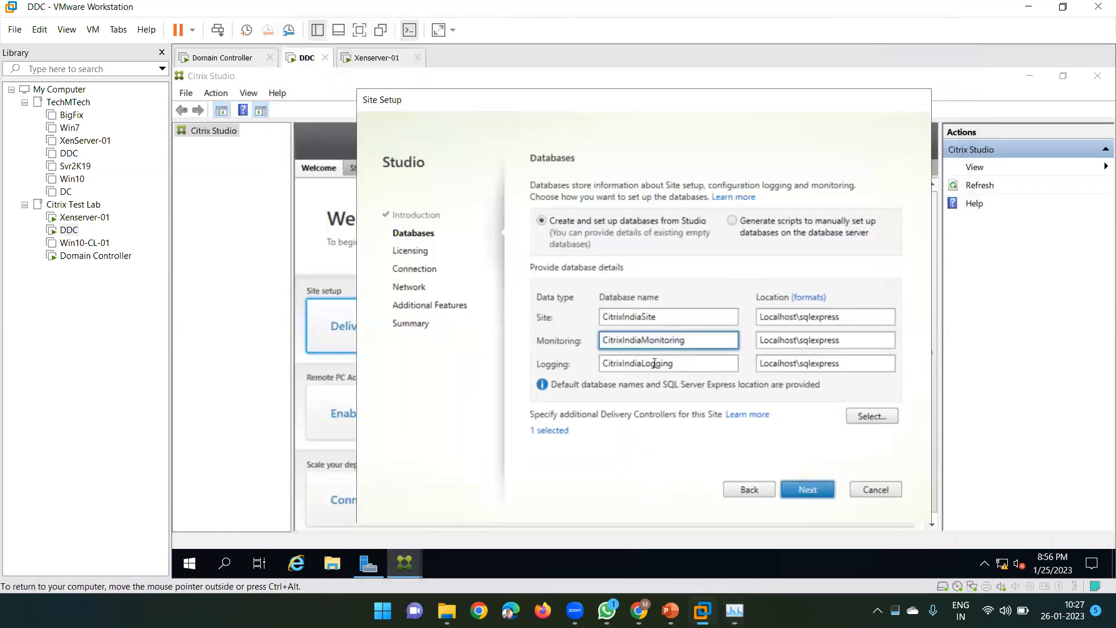
pyautogui.moveTo(674, 363); pyautogui.dragTo(583, 366)
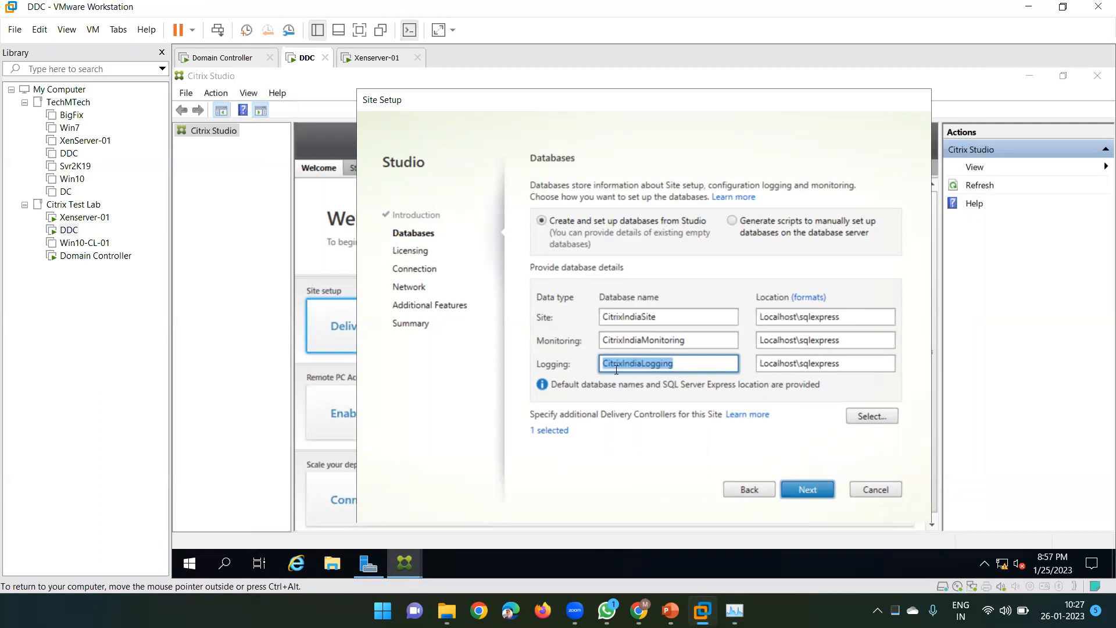
pyautogui.doubleClick(653, 364)
pyautogui.click(670, 314)
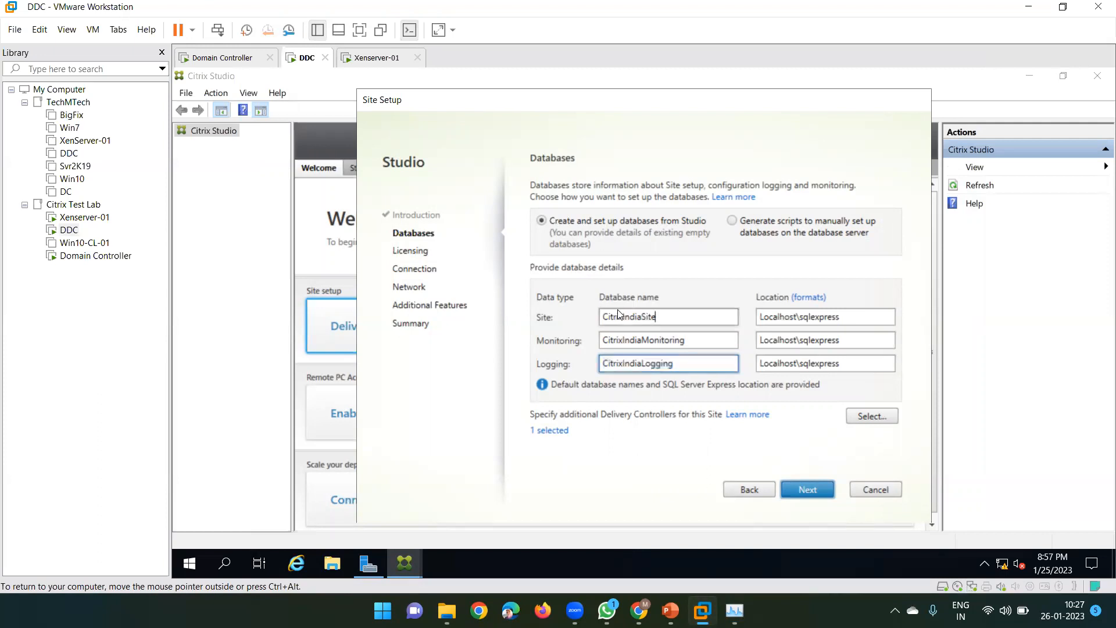
pyautogui.doubleClick(670, 314)
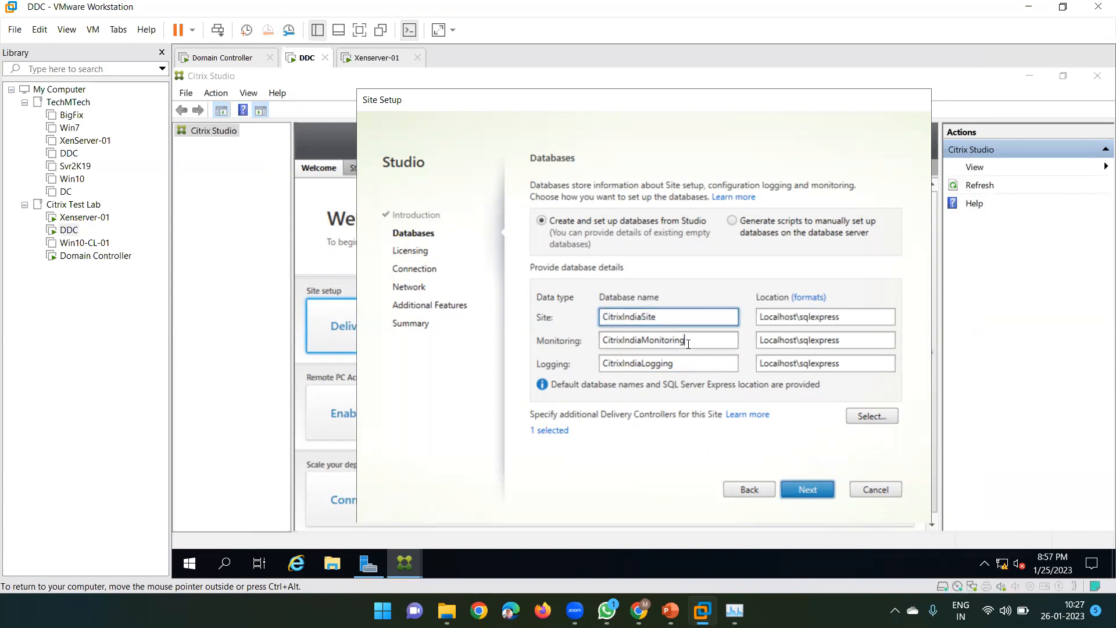
pyautogui.moveTo(689, 342); pyautogui.dragTo(592, 340)
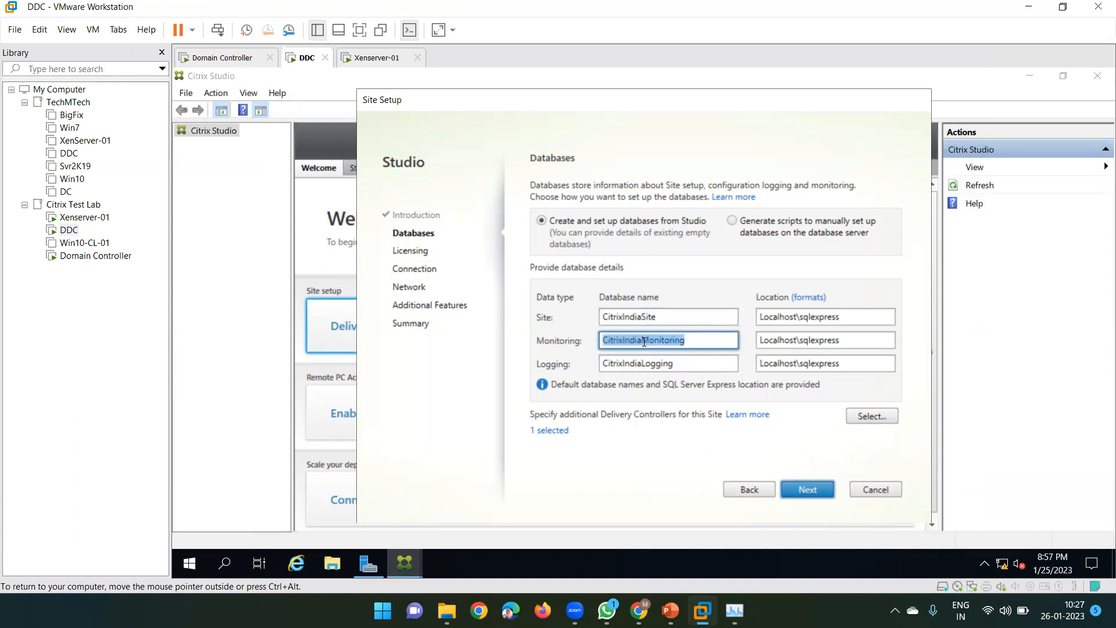
pyautogui.click(696, 343)
pyautogui.moveTo(696, 344); pyautogui.dragTo(601, 347)
pyautogui.moveTo(677, 363); pyautogui.dragTo(601, 364)
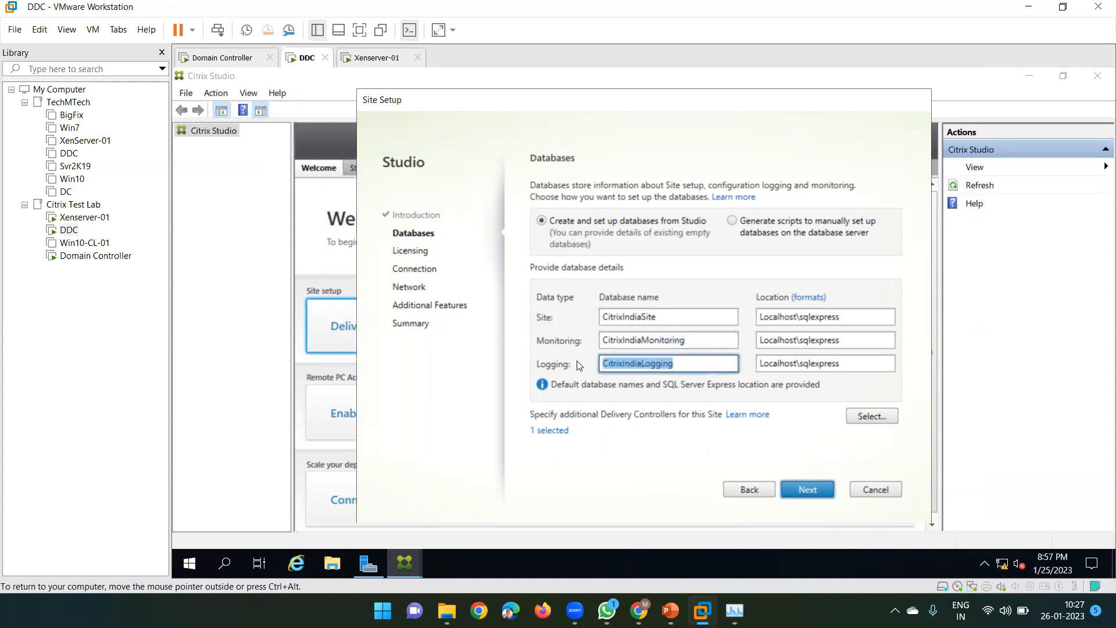
pyautogui.click(791, 320)
pyautogui.click(789, 342)
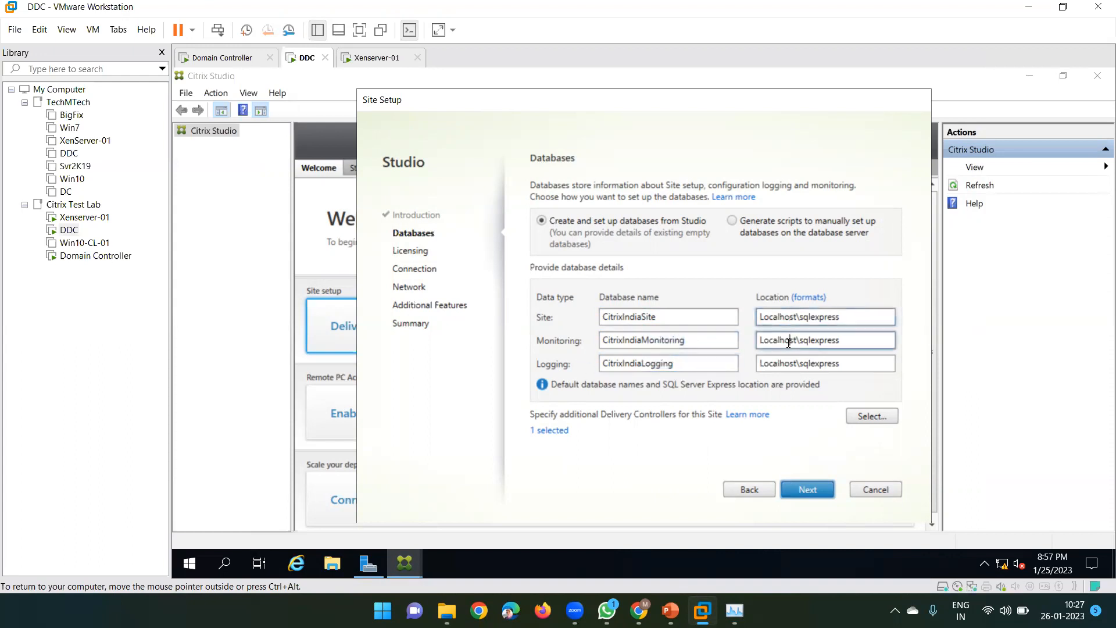
pyautogui.click(791, 363)
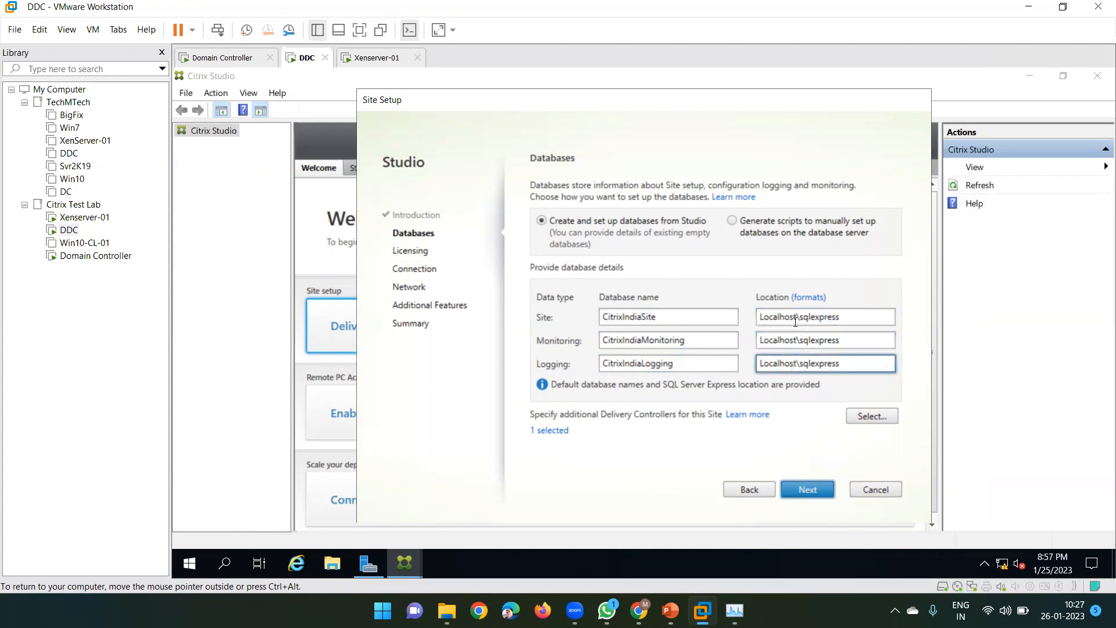
pyautogui.click(796, 320)
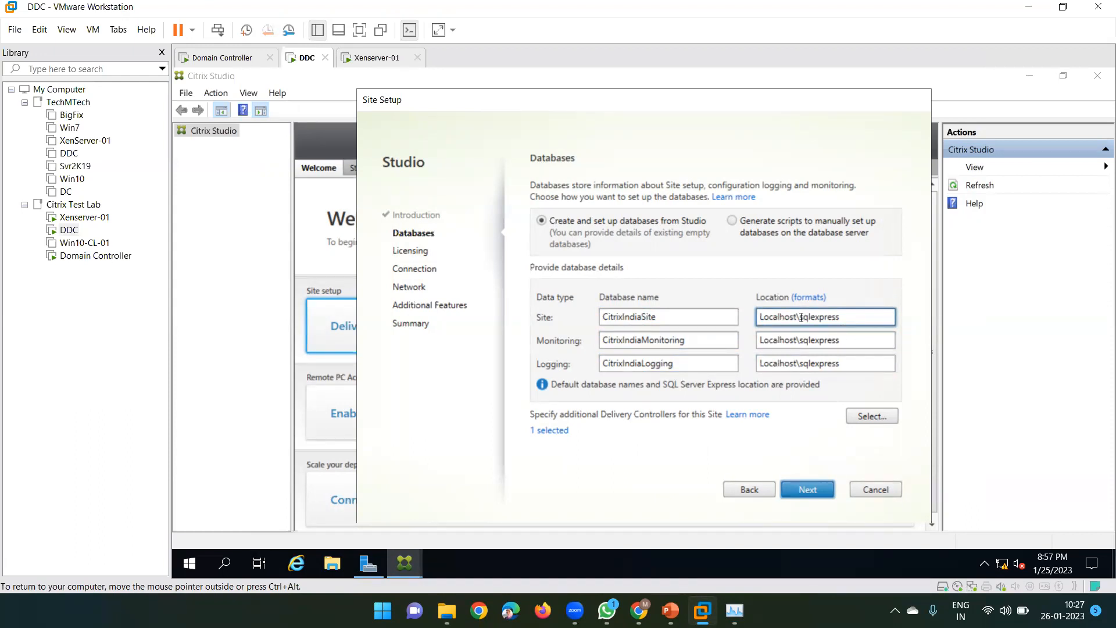
pyautogui.moveTo(799, 317); pyautogui.dragTo(850, 326)
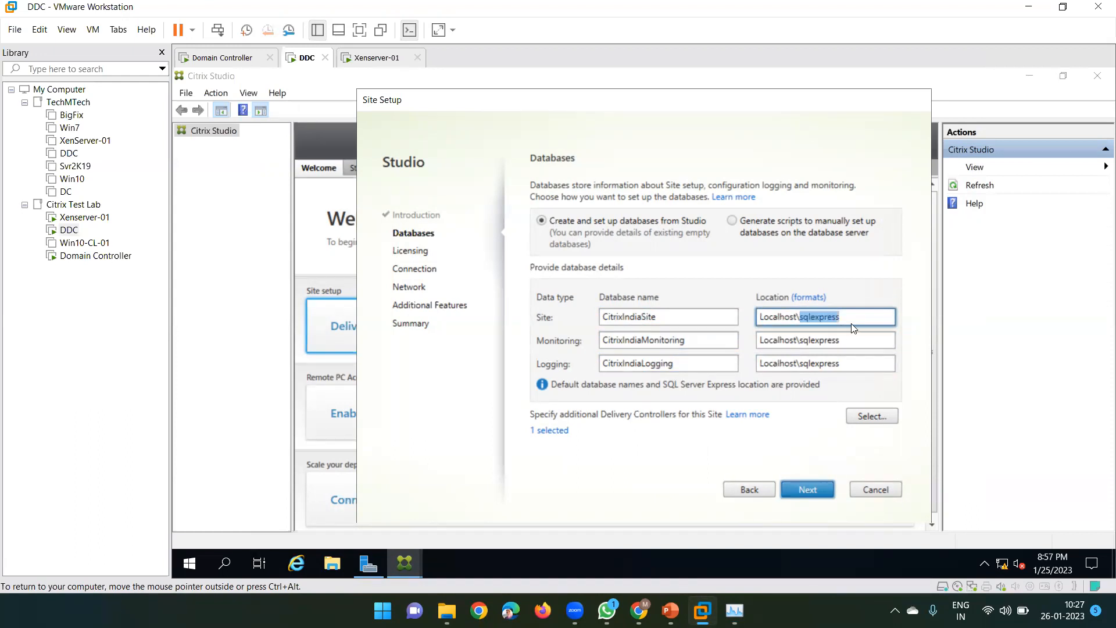
pyautogui.doubleClick(788, 316)
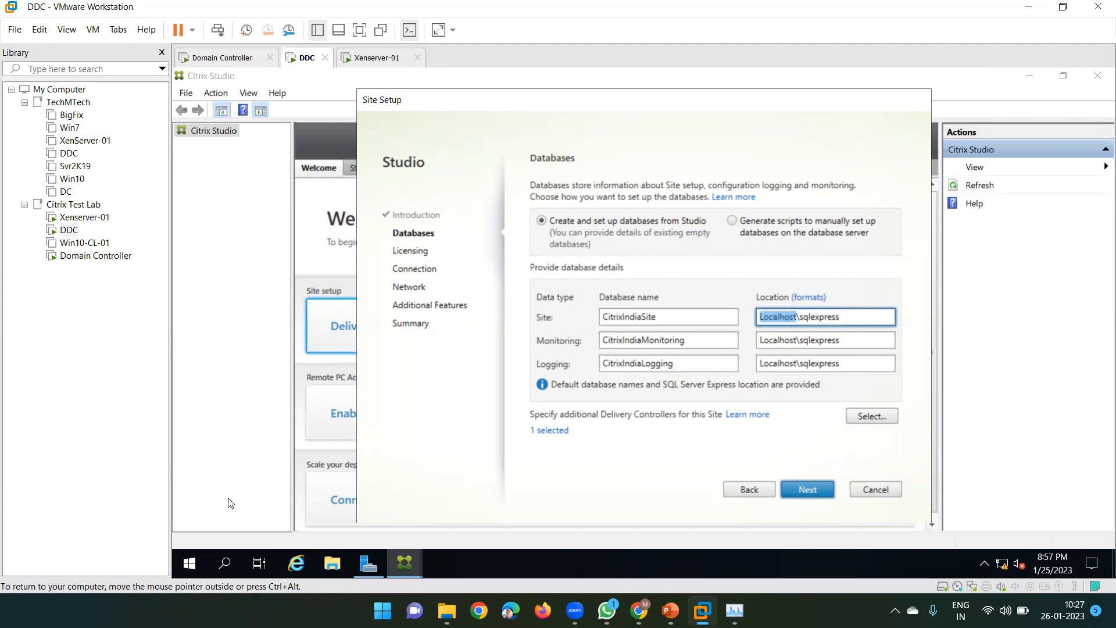
pyautogui.click(192, 563)
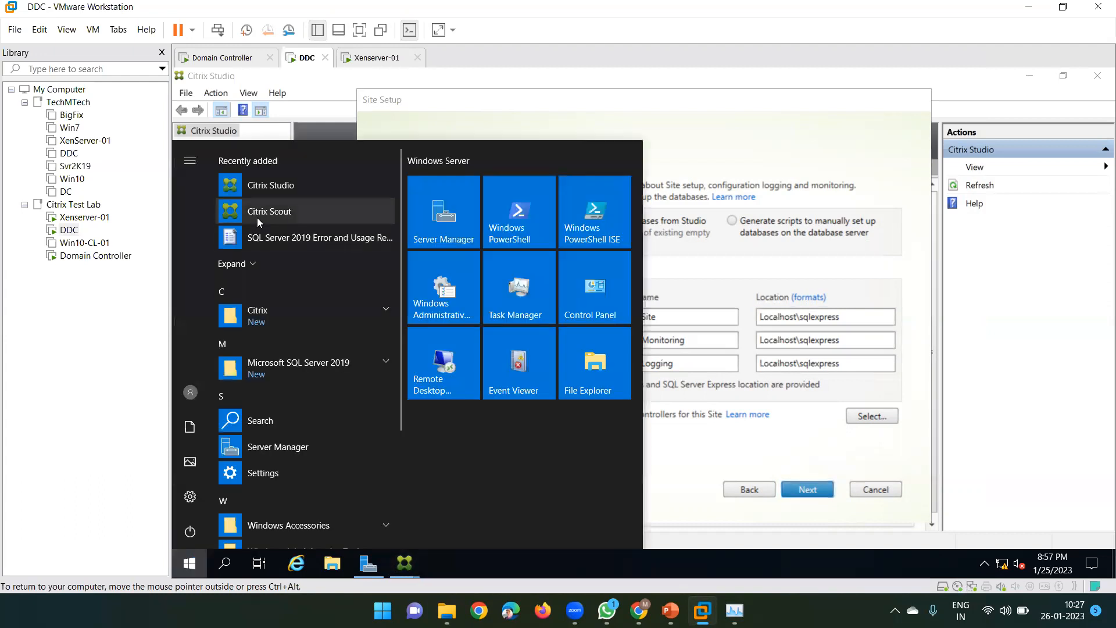
pyautogui.click(300, 314)
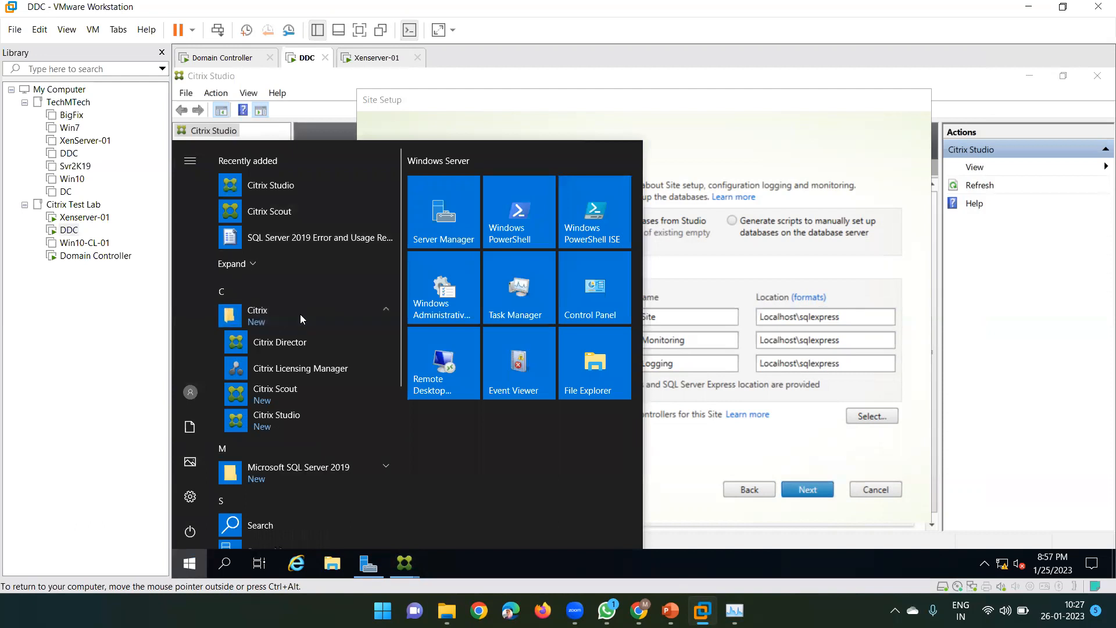
pyautogui.click(316, 473)
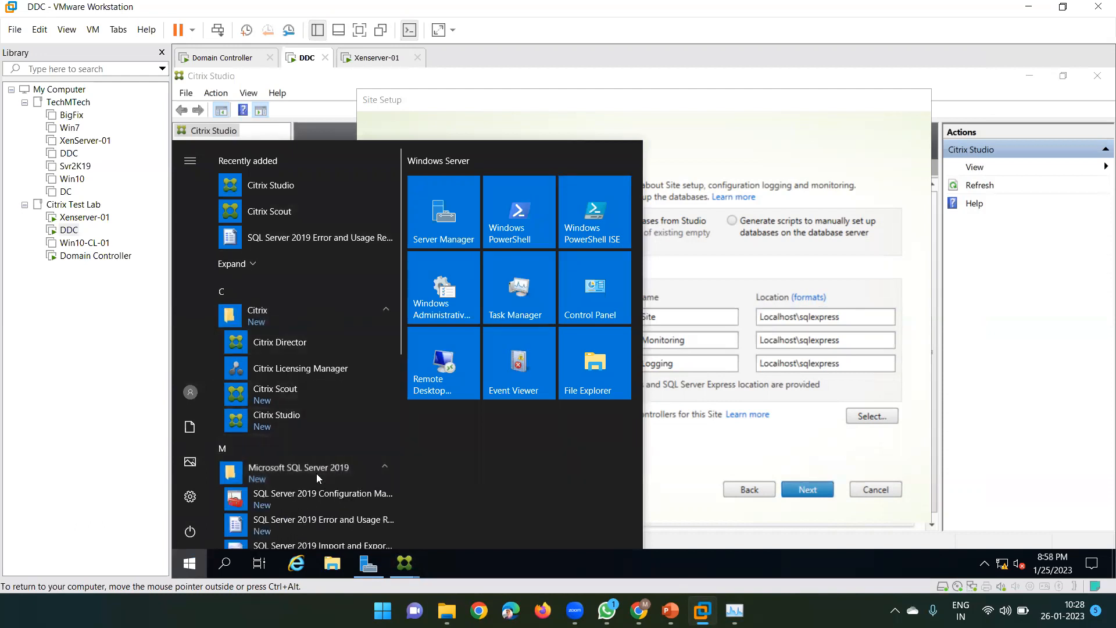
pyautogui.scroll(-3, 316, 473)
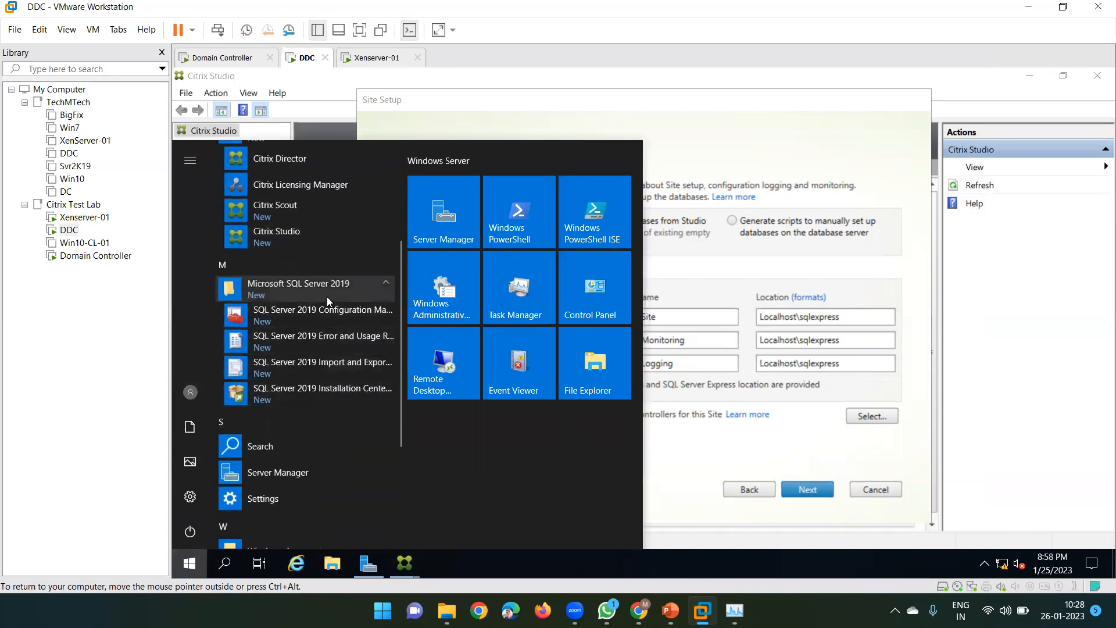
pyautogui.click(797, 316)
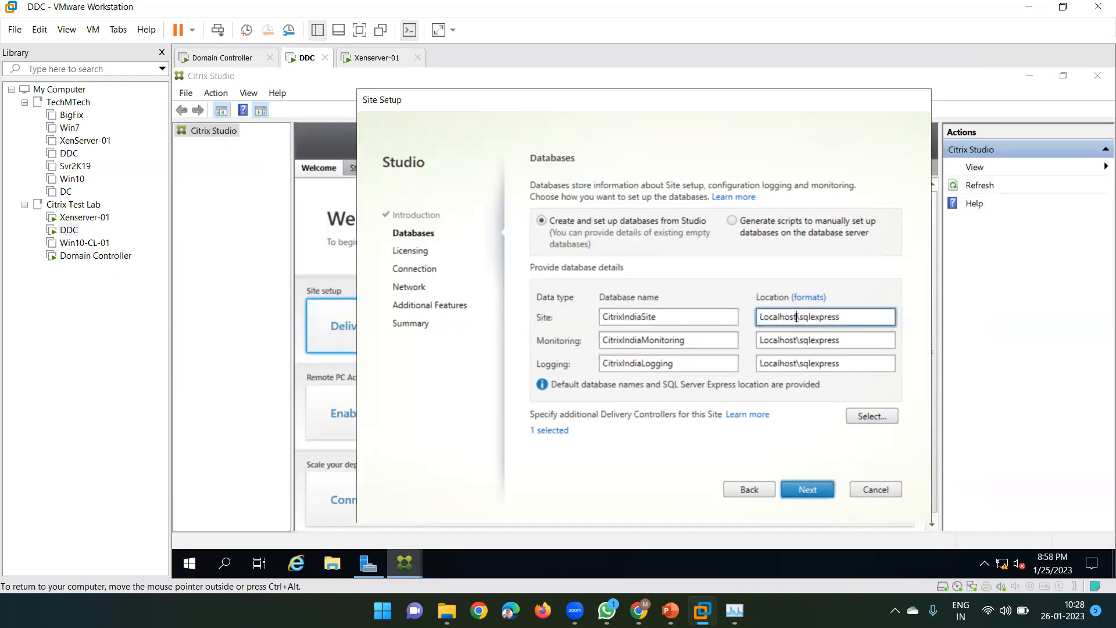
pyautogui.doubleClick(784, 319)
pyautogui.doubleClick(782, 340)
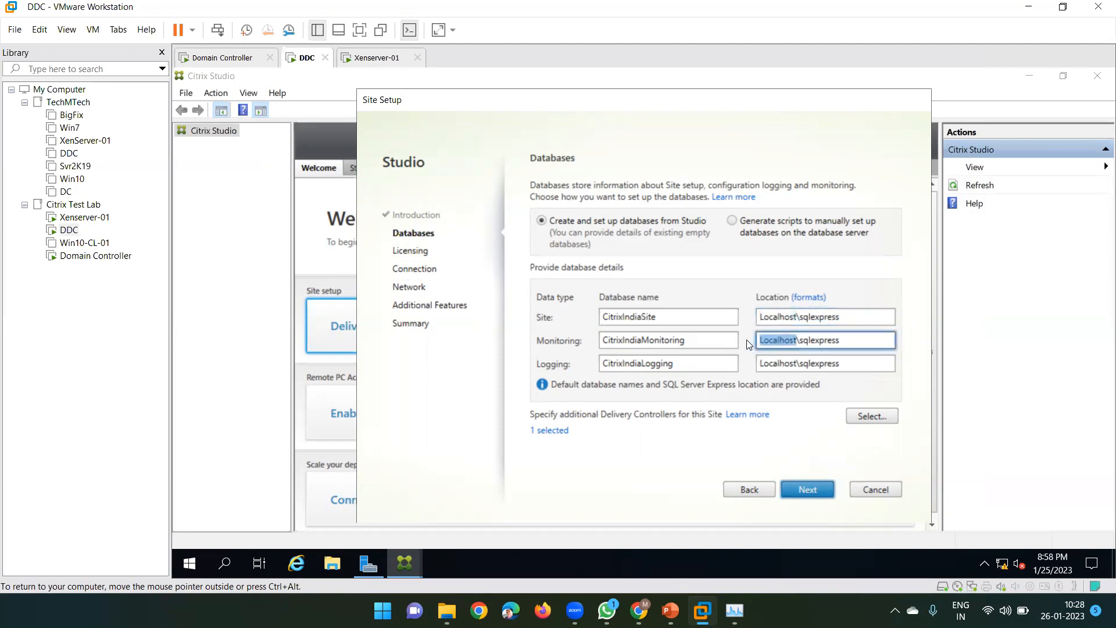
pyautogui.click(796, 318)
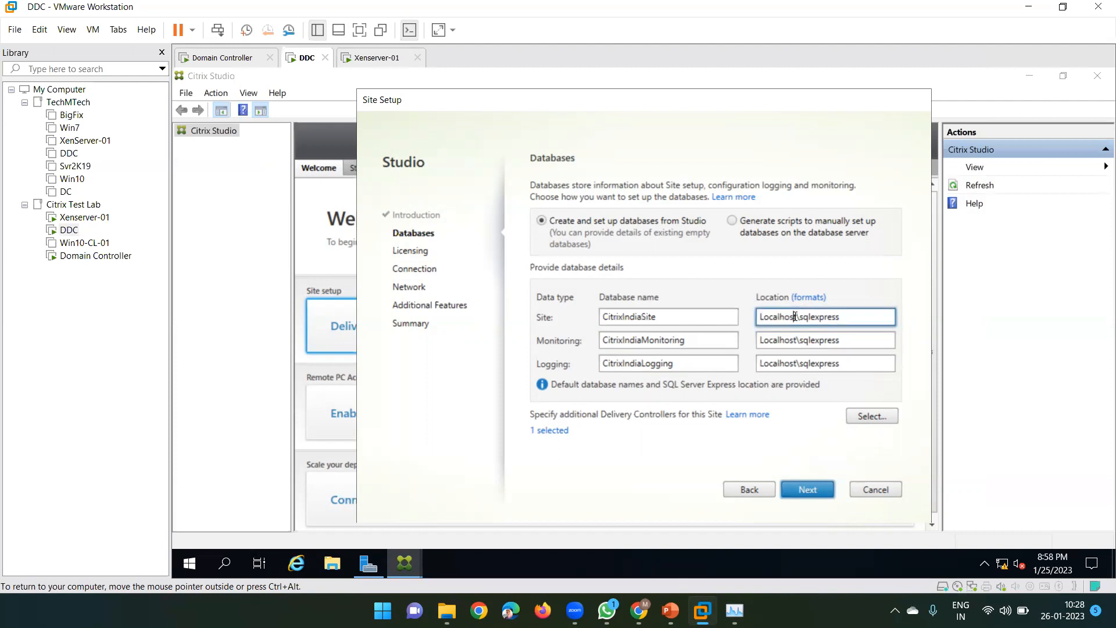
pyautogui.moveTo(751, 319); pyautogui.dragTo(797, 318)
pyautogui.doubleClick(800, 341)
pyautogui.doubleClick(780, 340)
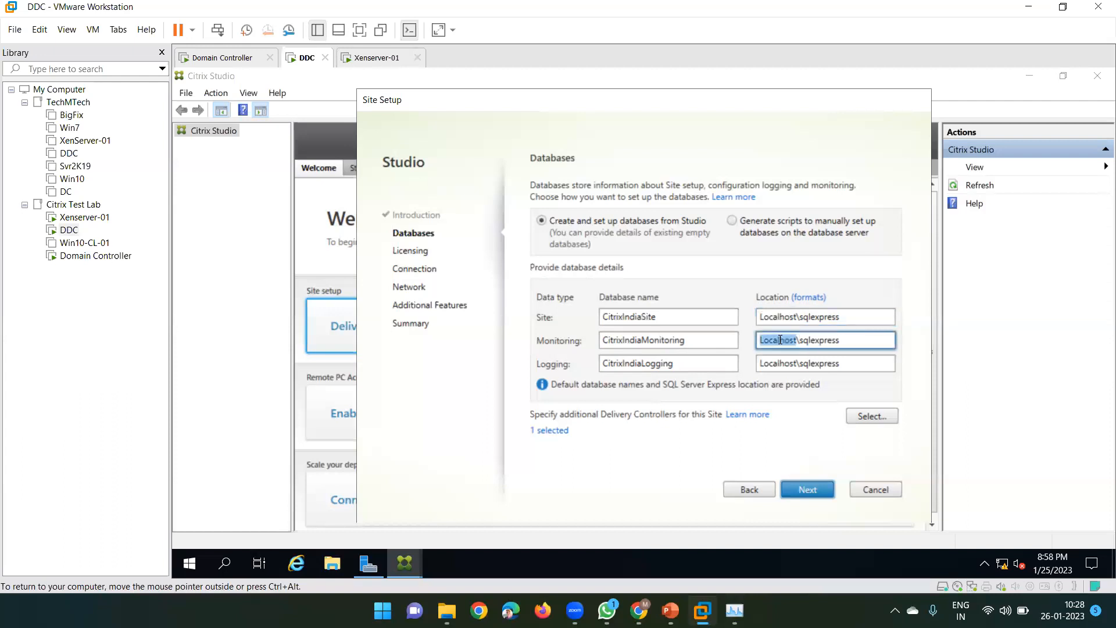
pyautogui.doubleClick(821, 318)
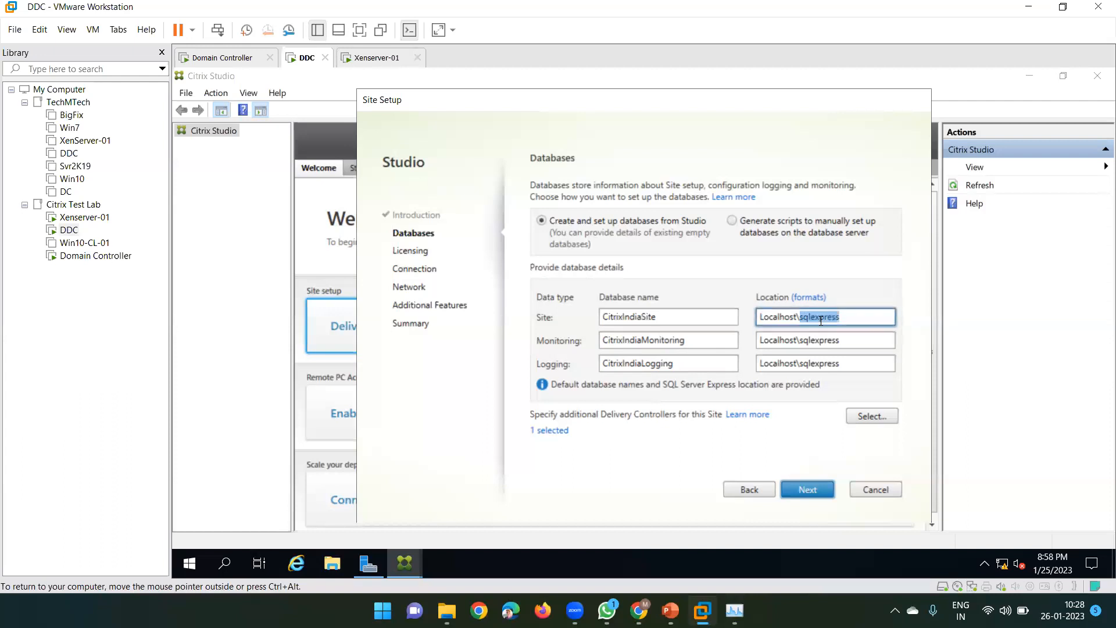
pyautogui.click(781, 318)
pyautogui.doubleClick(785, 342)
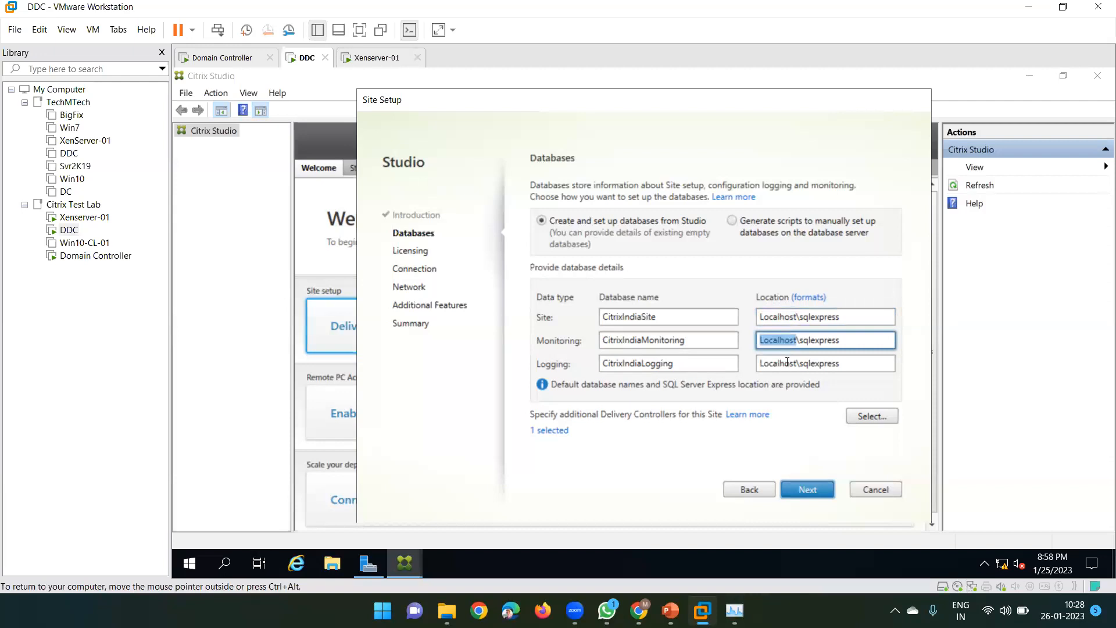
pyautogui.doubleClick(787, 362)
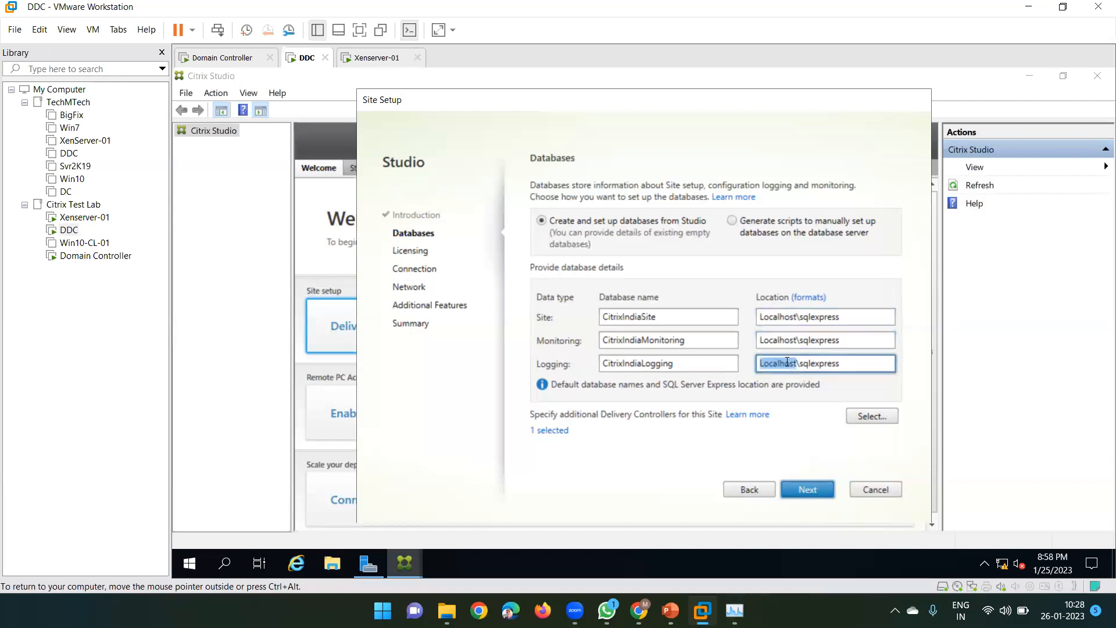
pyautogui.doubleClick(781, 319)
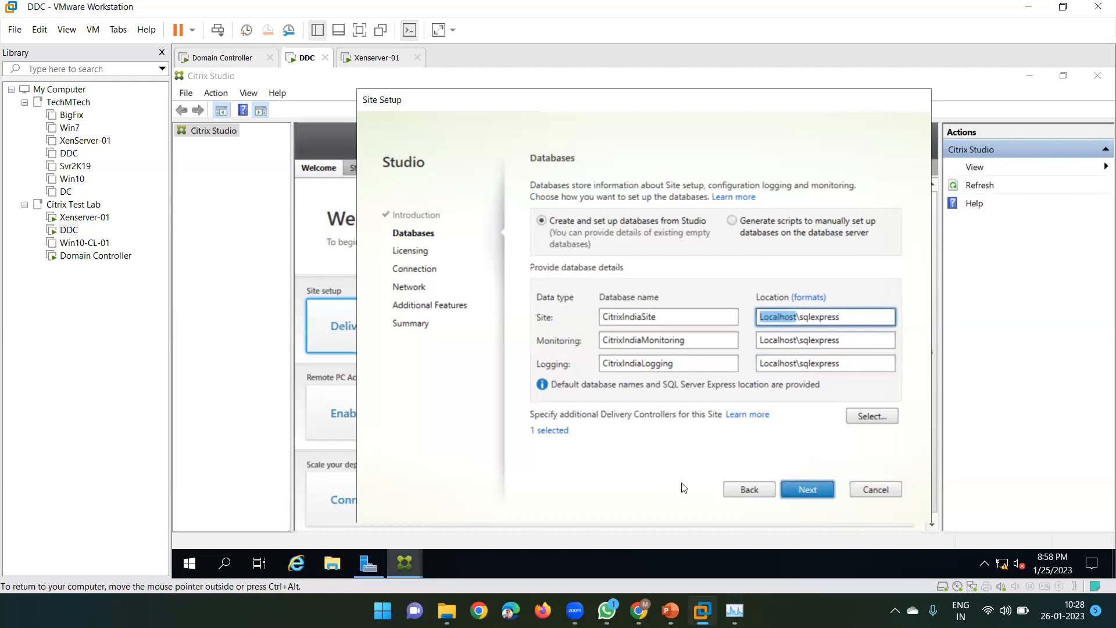
pyautogui.click(670, 610)
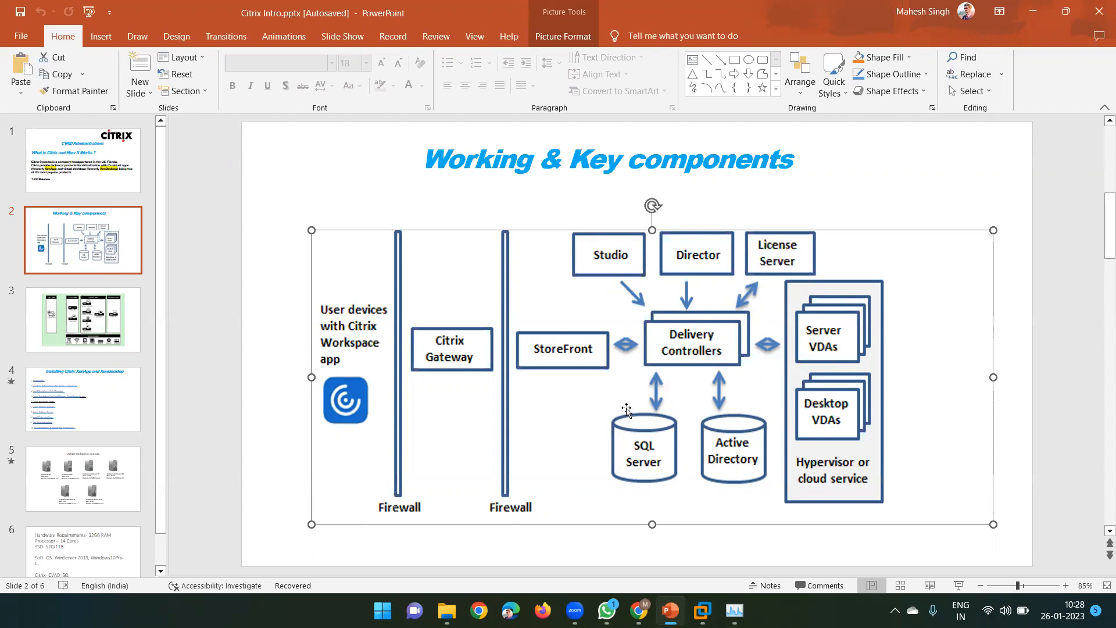
pyautogui.click(1033, 11)
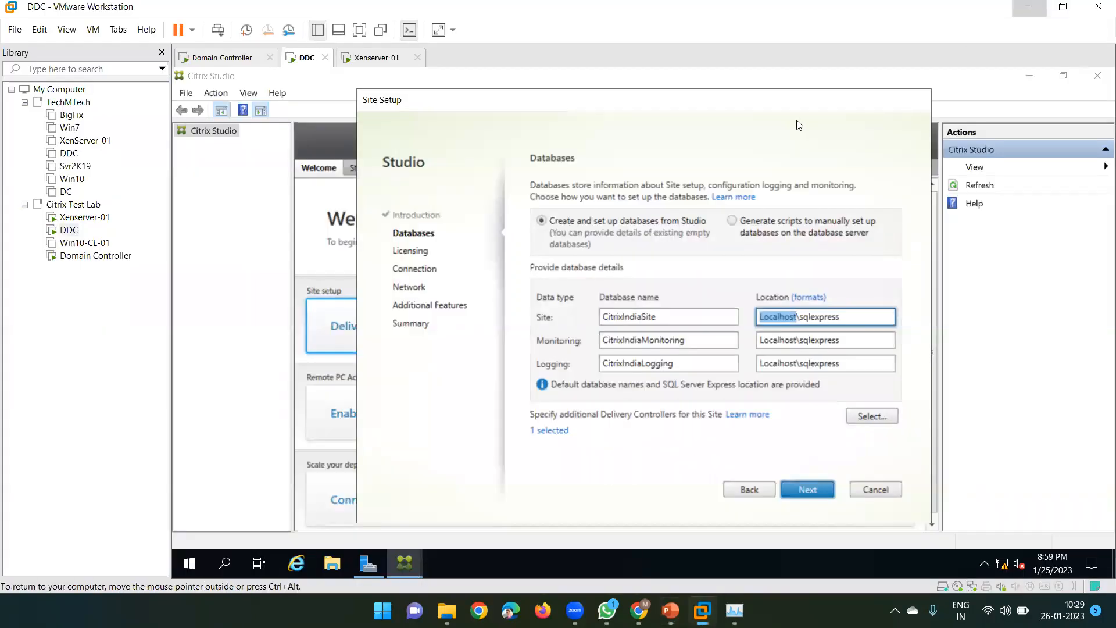
pyautogui.click(779, 341)
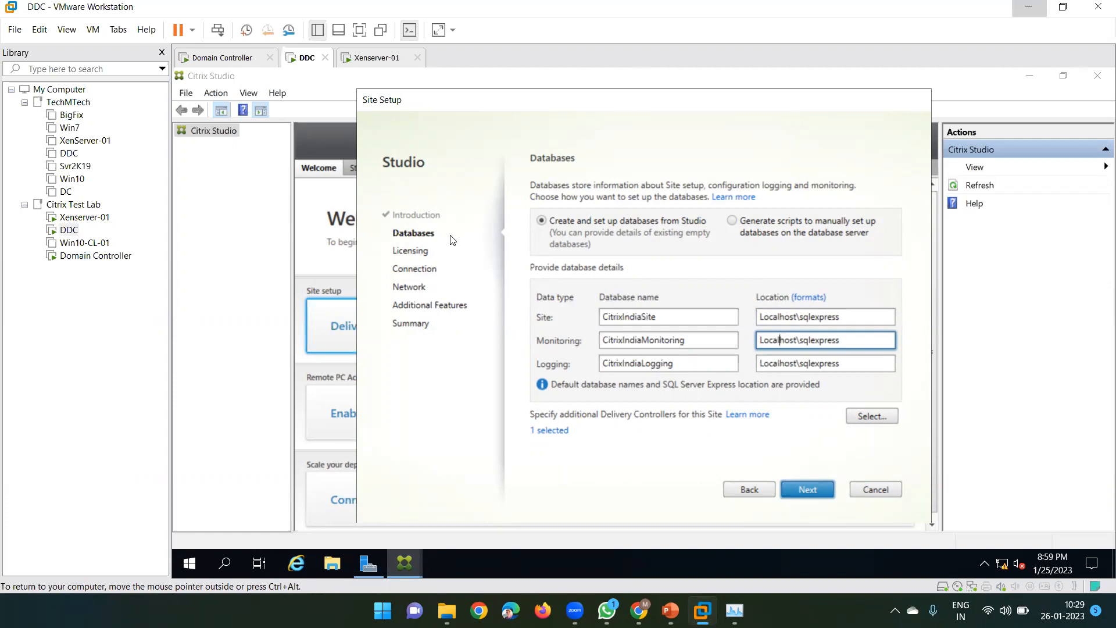
pyautogui.click(657, 317)
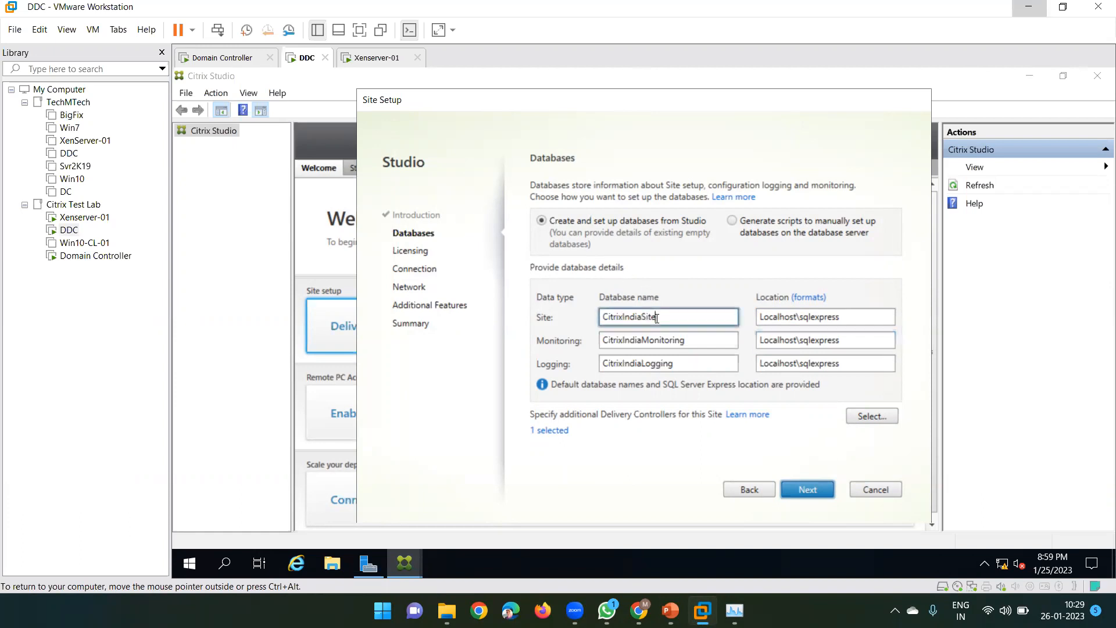
pyautogui.doubleClick(670, 339)
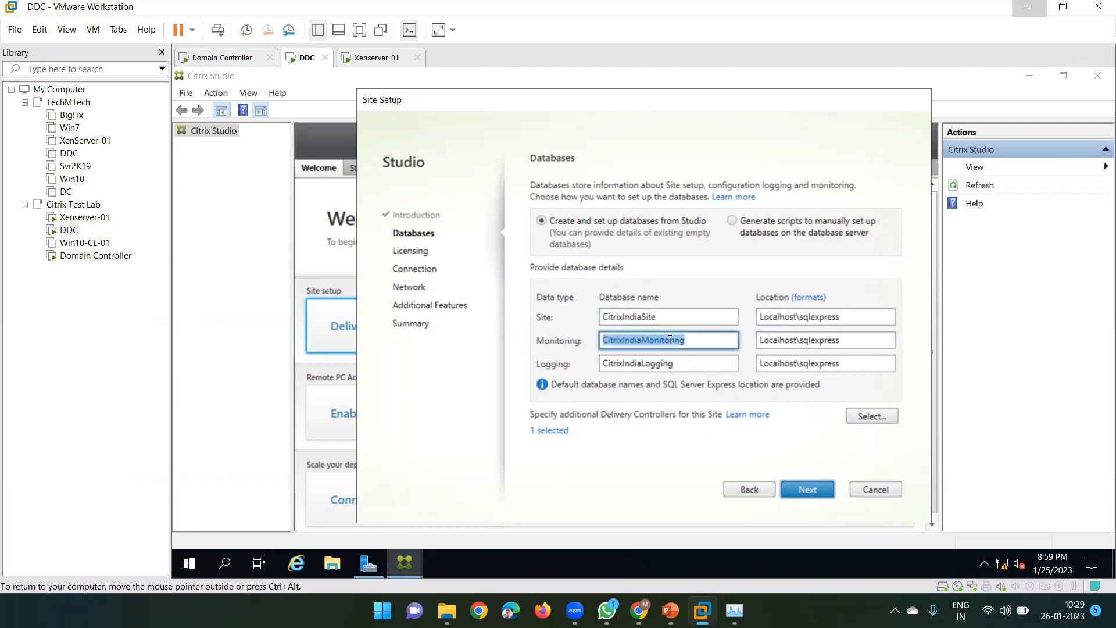
pyautogui.click(687, 364)
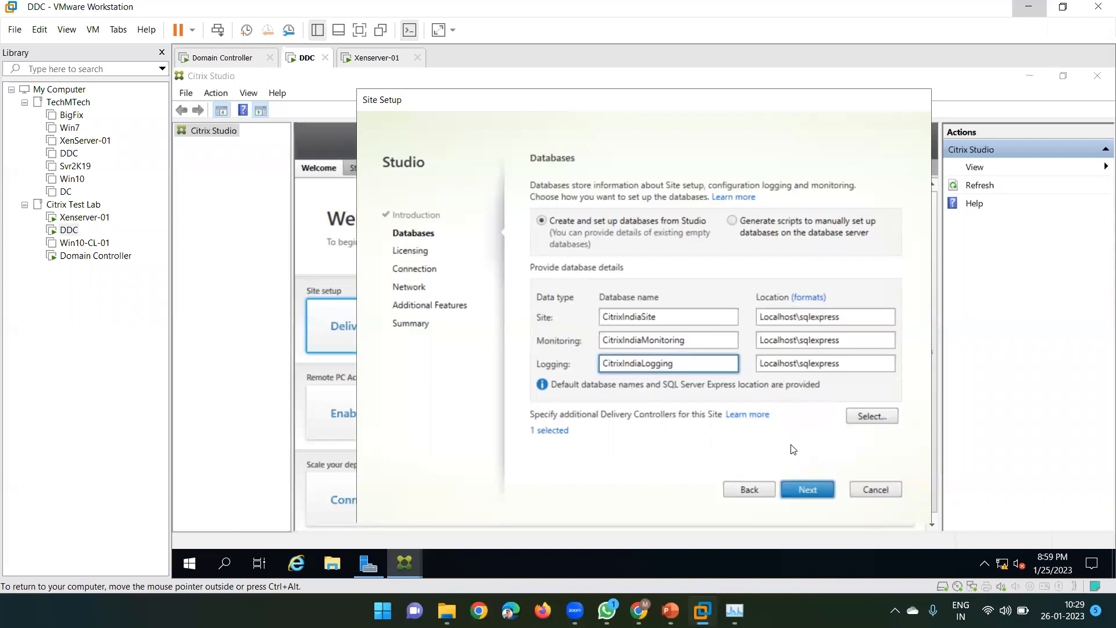
pyautogui.click(809, 490)
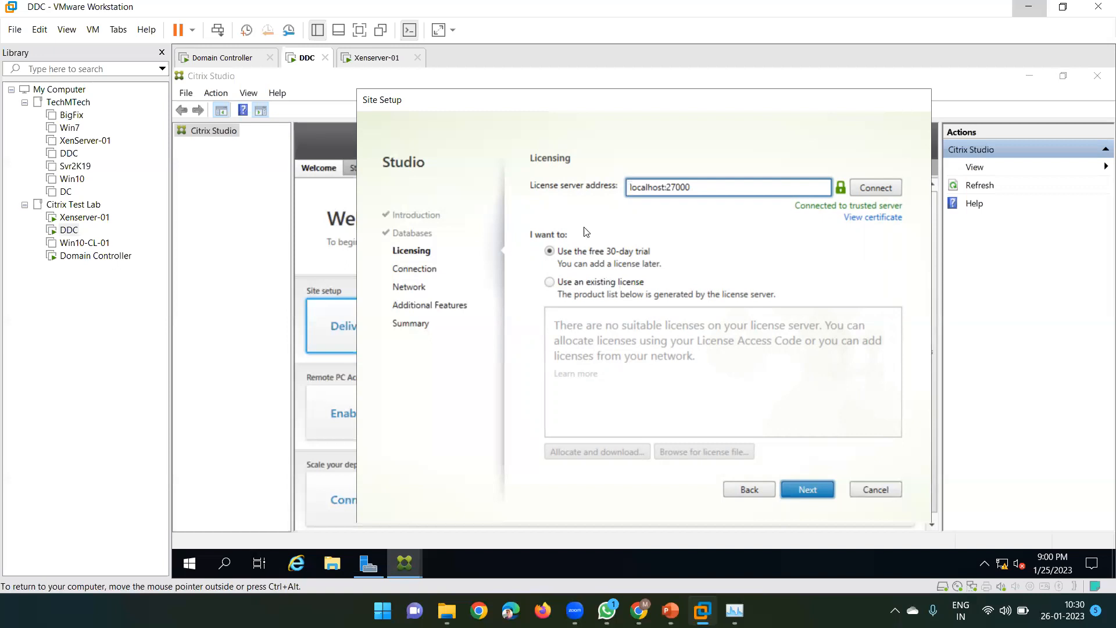
# Expand the DDC VM's Start menu to show the Citrix folder of installed tools
pyautogui.click(189, 565)
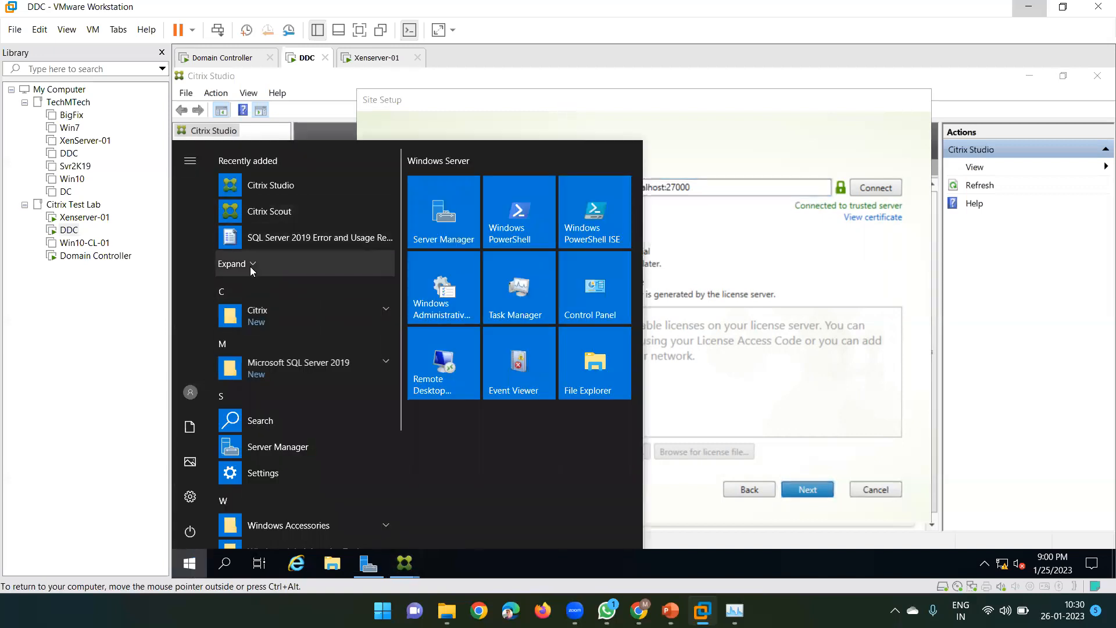
pyautogui.click(251, 271)
pyautogui.click(287, 394)
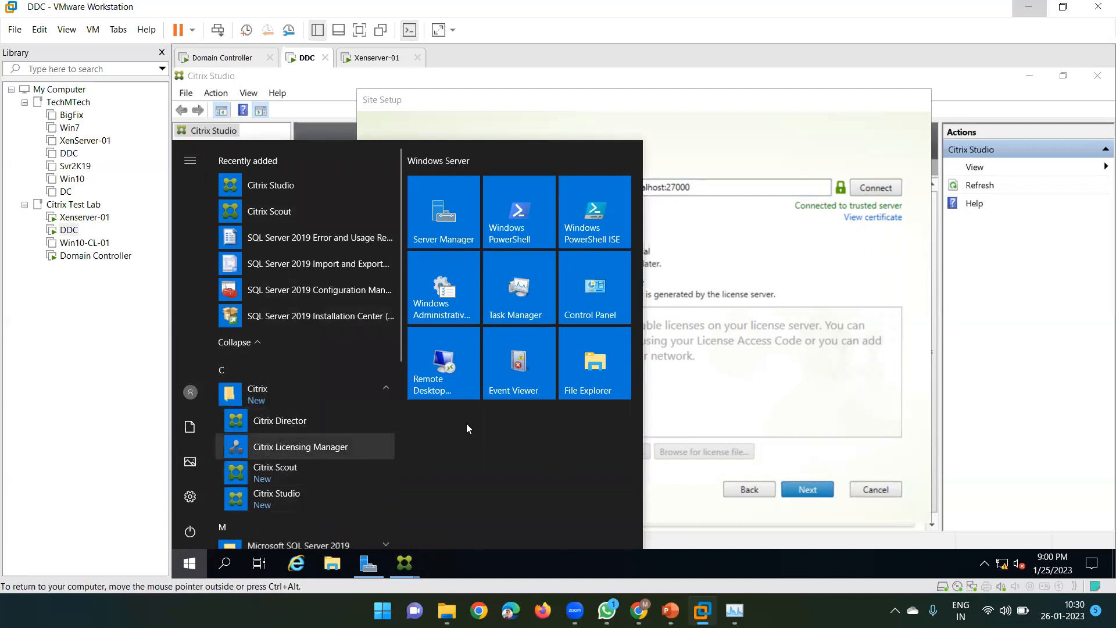
# Confirm the license server address localhost:27000 with the free 30-day trial selected
pyautogui.click(692, 234)
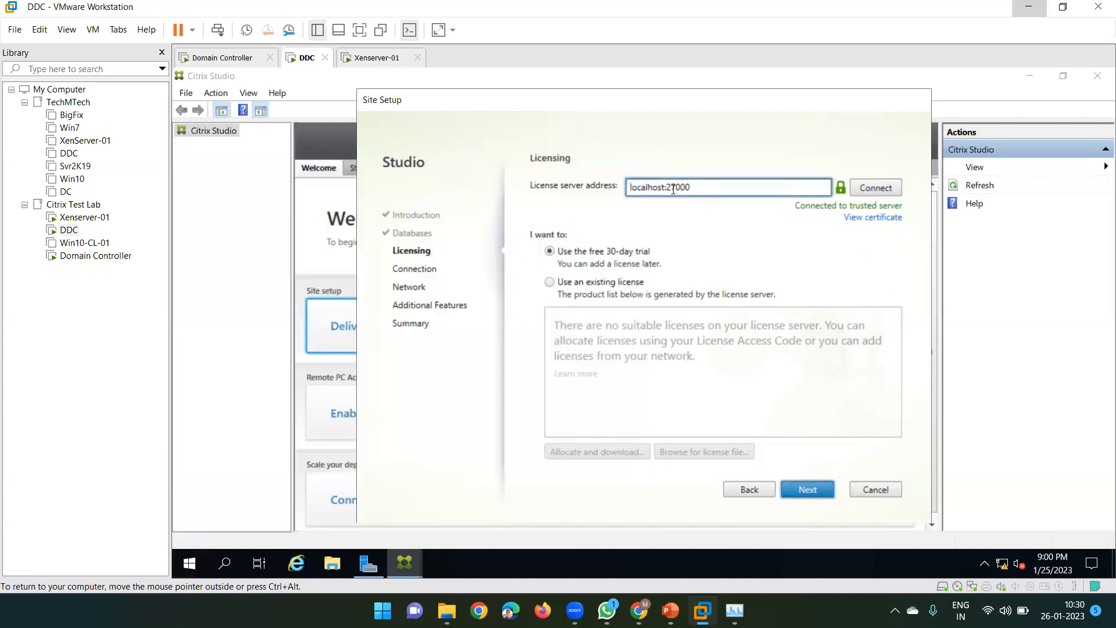
pyautogui.moveTo(665, 188); pyautogui.dragTo(622, 187)
pyautogui.doubleClick(682, 186)
pyautogui.moveTo(517, 102)
pyautogui.mouseDown()
pyautogui.moveTo(533, 105)
pyautogui.moveTo(500, 102)
pyautogui.mouseUp()
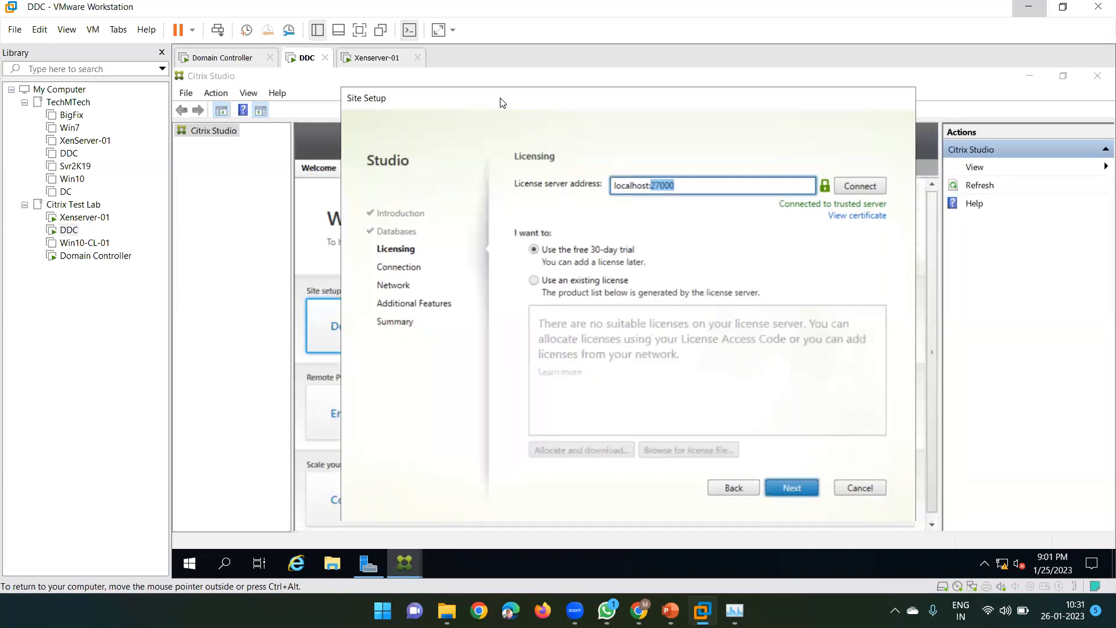
pyautogui.doubleClick(631, 185)
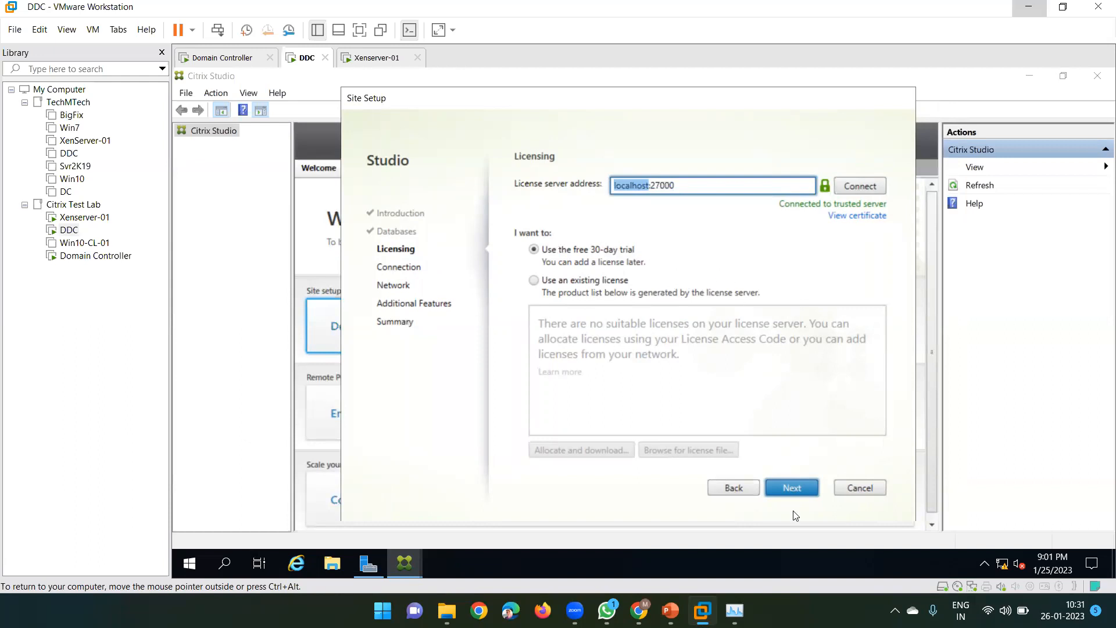
# Reach the Connection page, check Xenserver-01's network details, and list the connection types
pyautogui.click(799, 487)
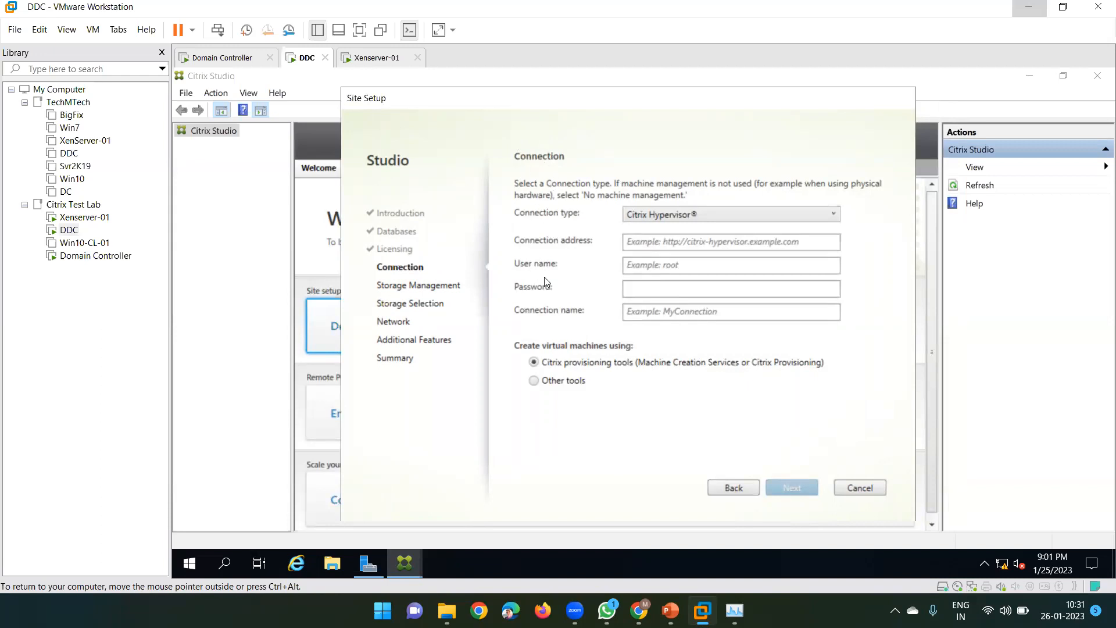
pyautogui.click(365, 63)
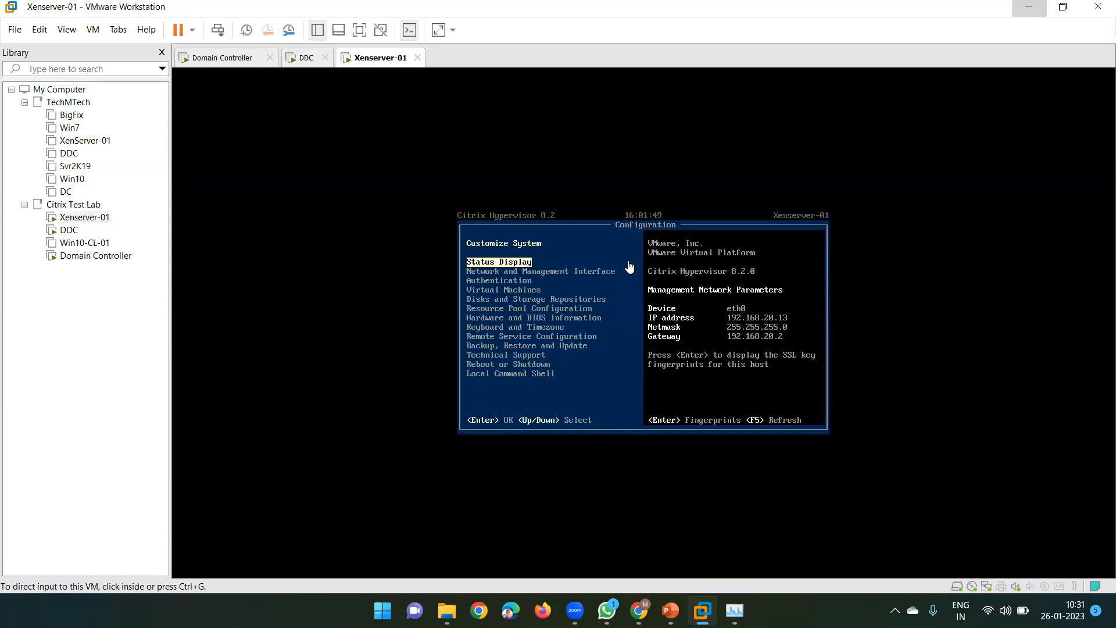
pyautogui.click(304, 58)
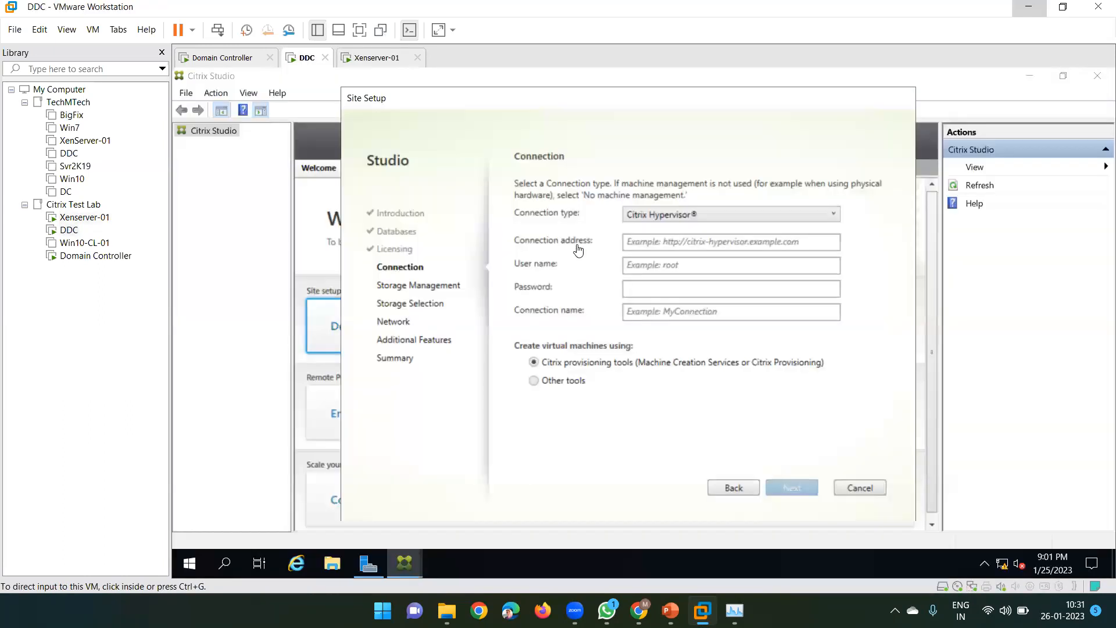
pyautogui.click(675, 213)
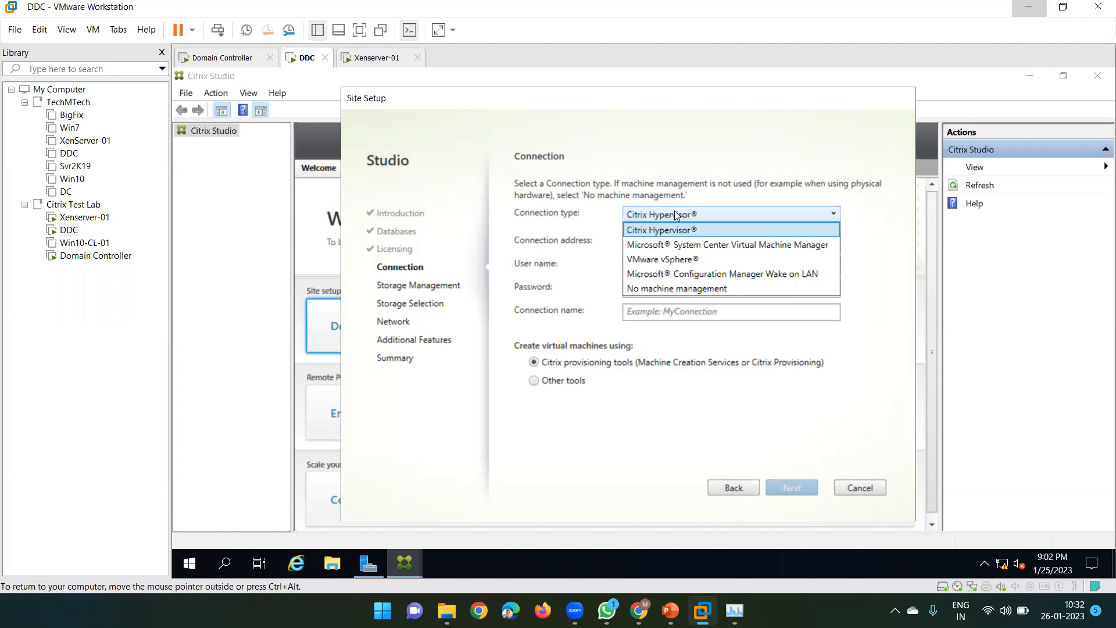
pyautogui.click(630, 179)
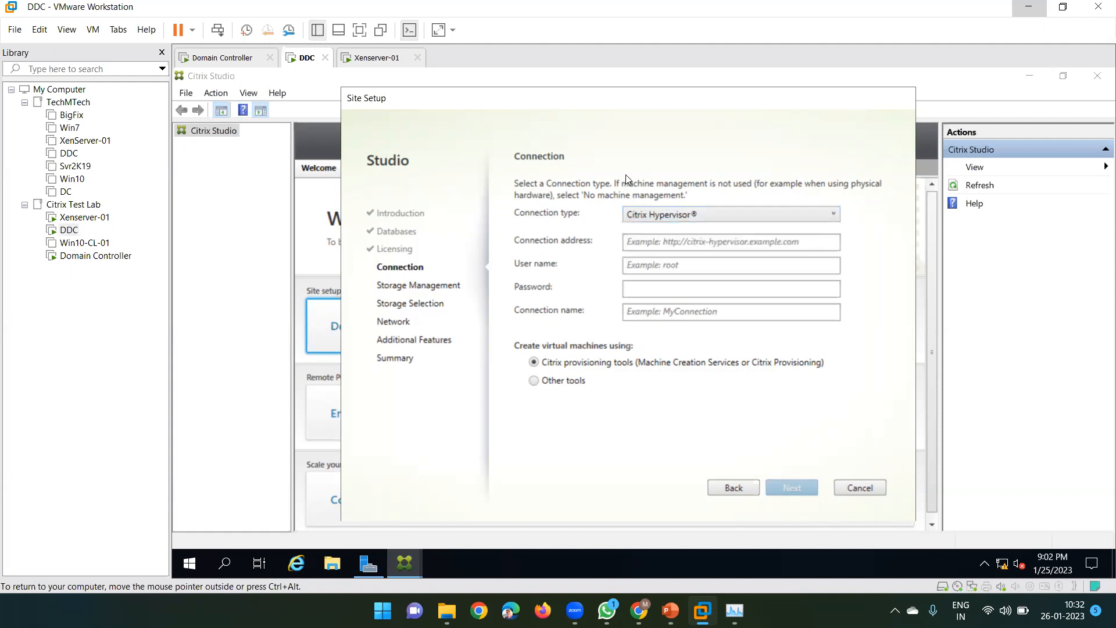
pyautogui.click(640, 221)
pyautogui.click(643, 229)
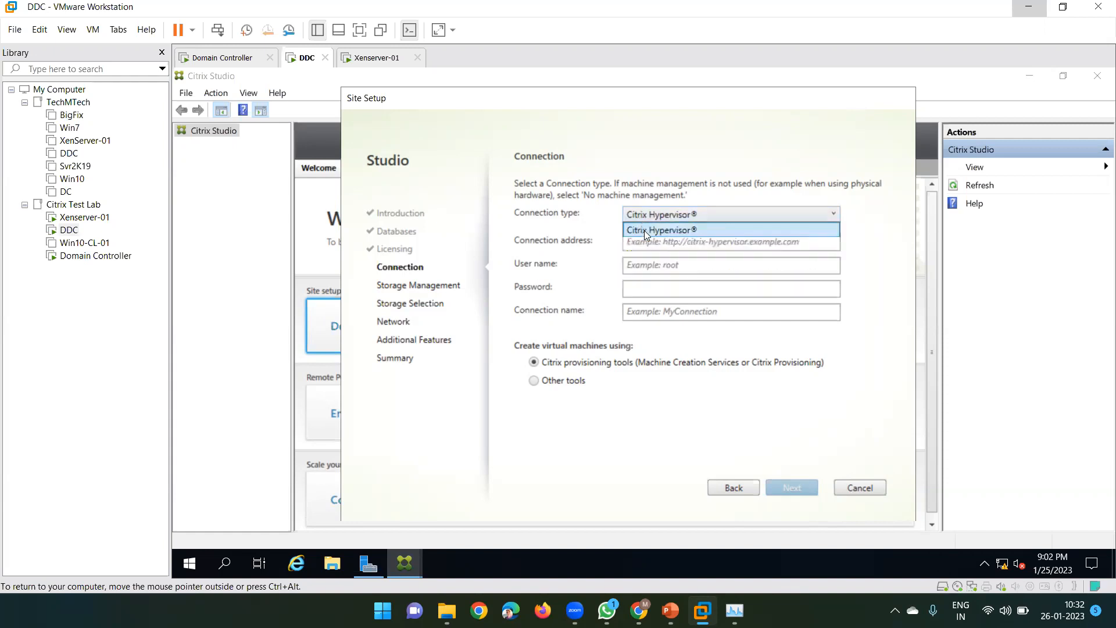
pyautogui.click(645, 245)
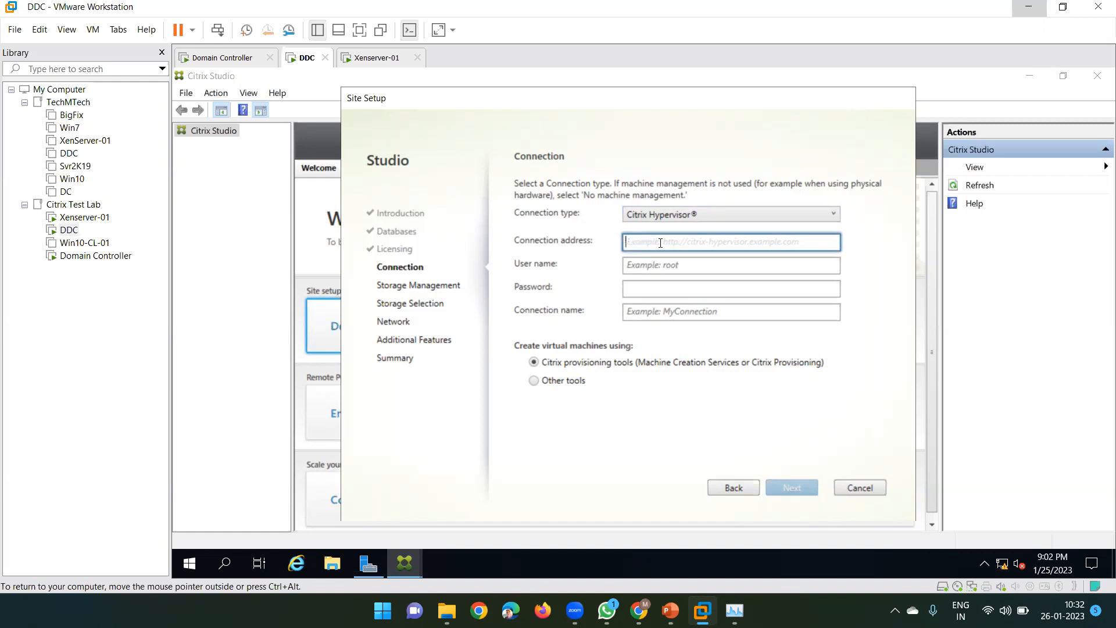
pyautogui.write('Http://192.168.20.')
pyautogui.click(372, 57)
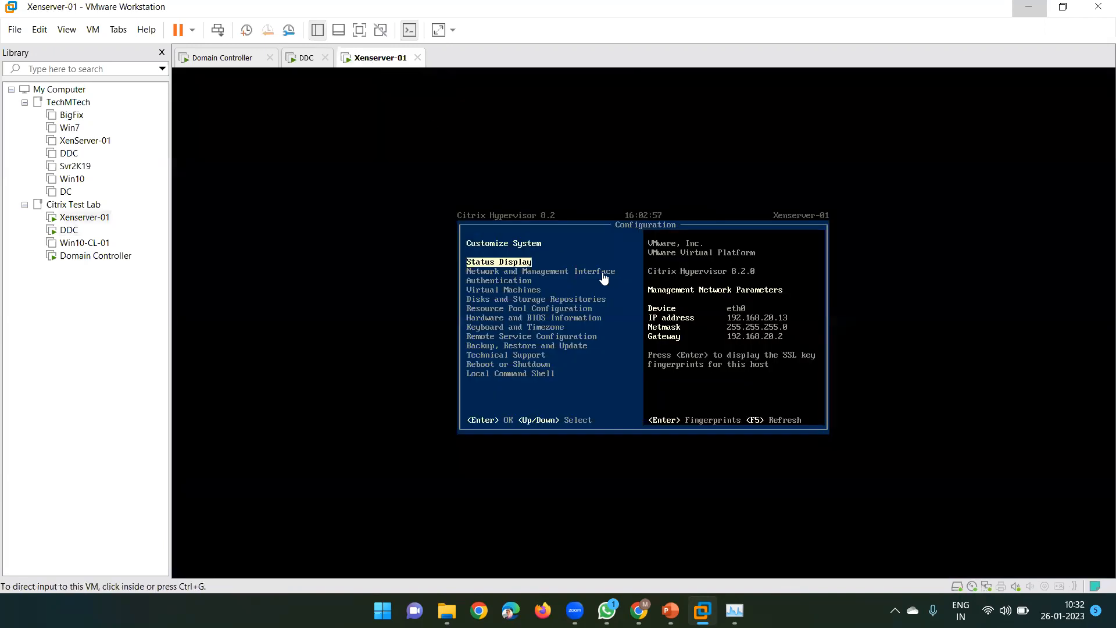
pyautogui.click(305, 58)
pyautogui.click(719, 243)
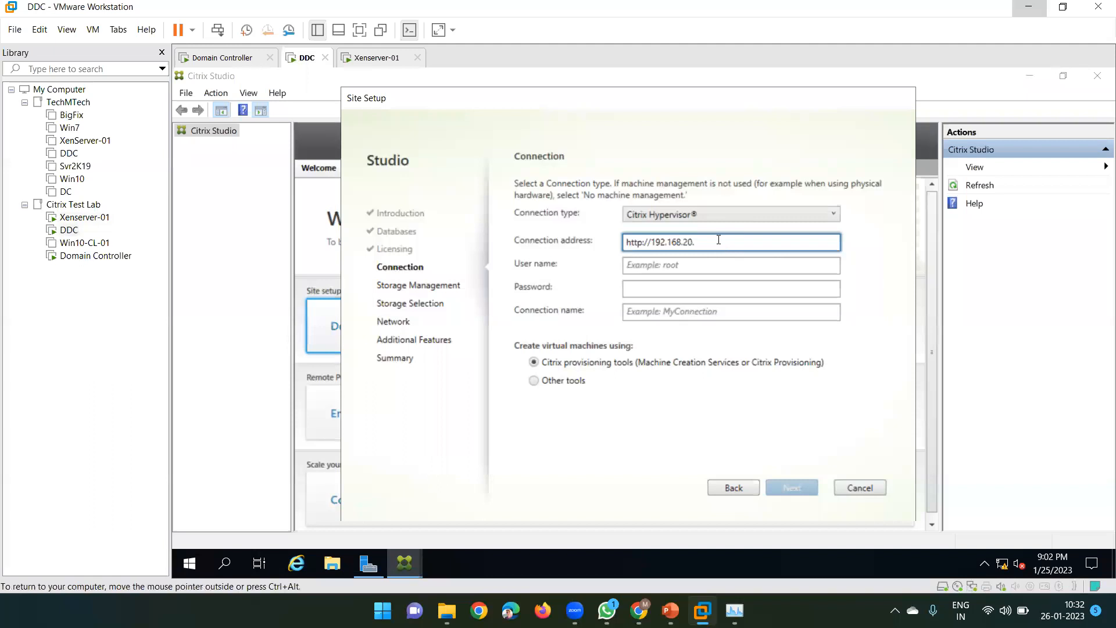
pyautogui.write('13')
# Enter user name root and the host's password, and name the connection Xenserver-01
pyautogui.click(679, 268)
pyautogui.write('root')
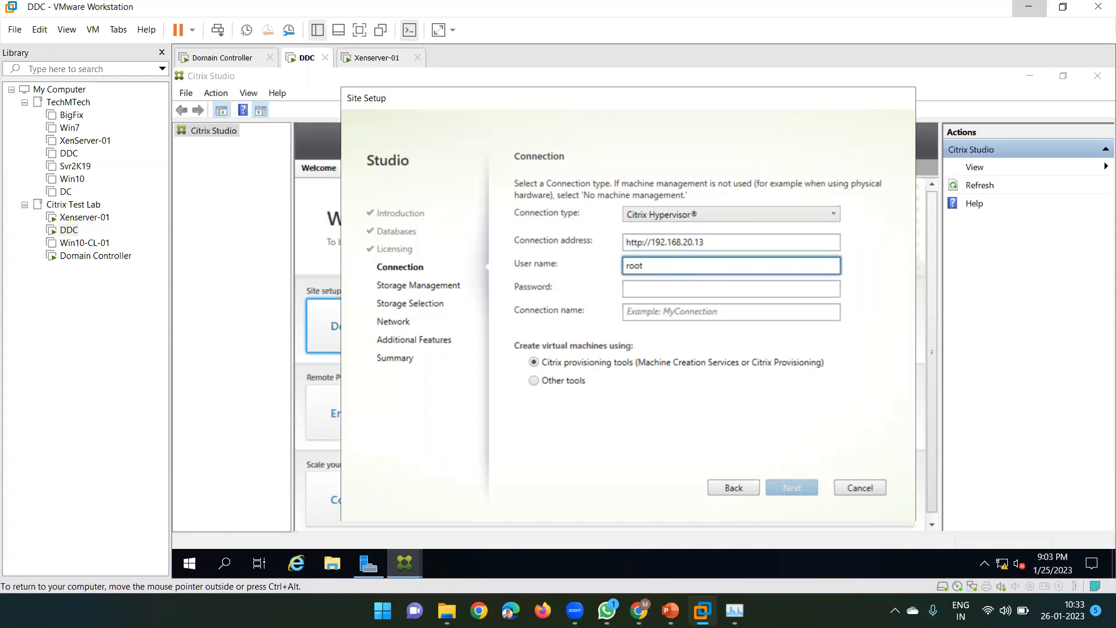
pyautogui.press('Tab')
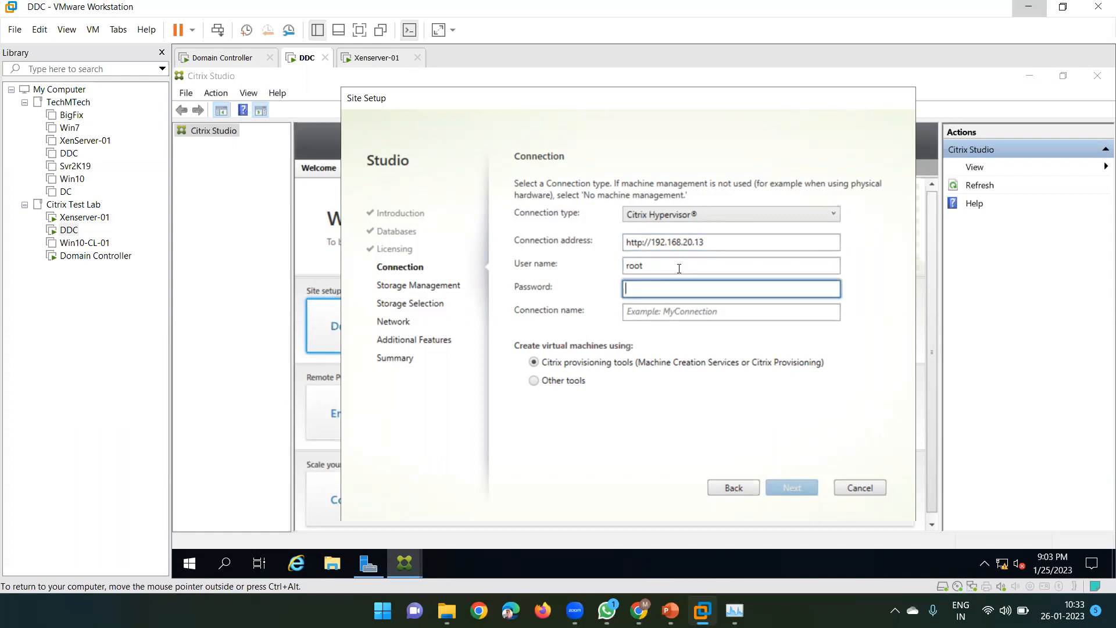
pyautogui.write('123456789')
pyautogui.press('Tab')
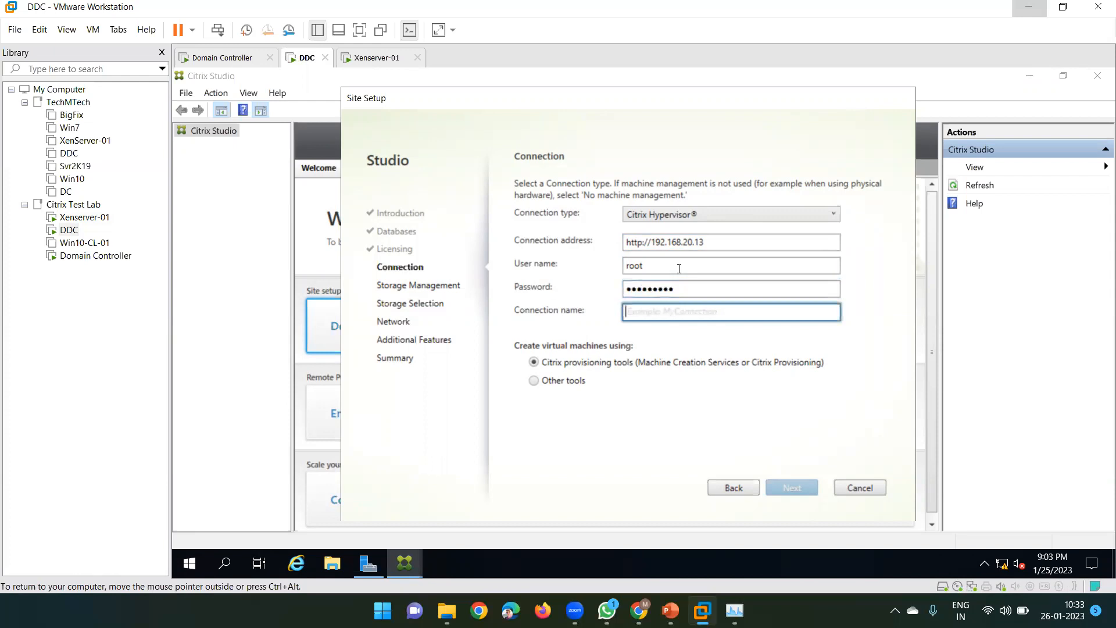
pyautogui.write('Xenserve')
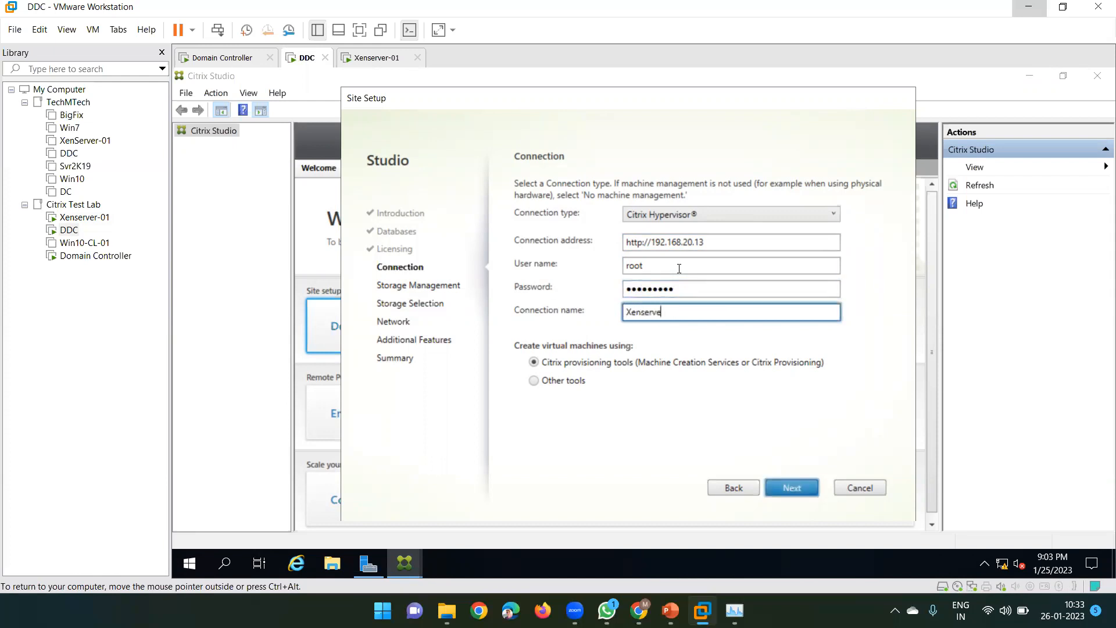
pyautogui.write('r-01')
# Choose storage local to the hypervisor and continue to the Storage Selection page
pyautogui.click(798, 487)
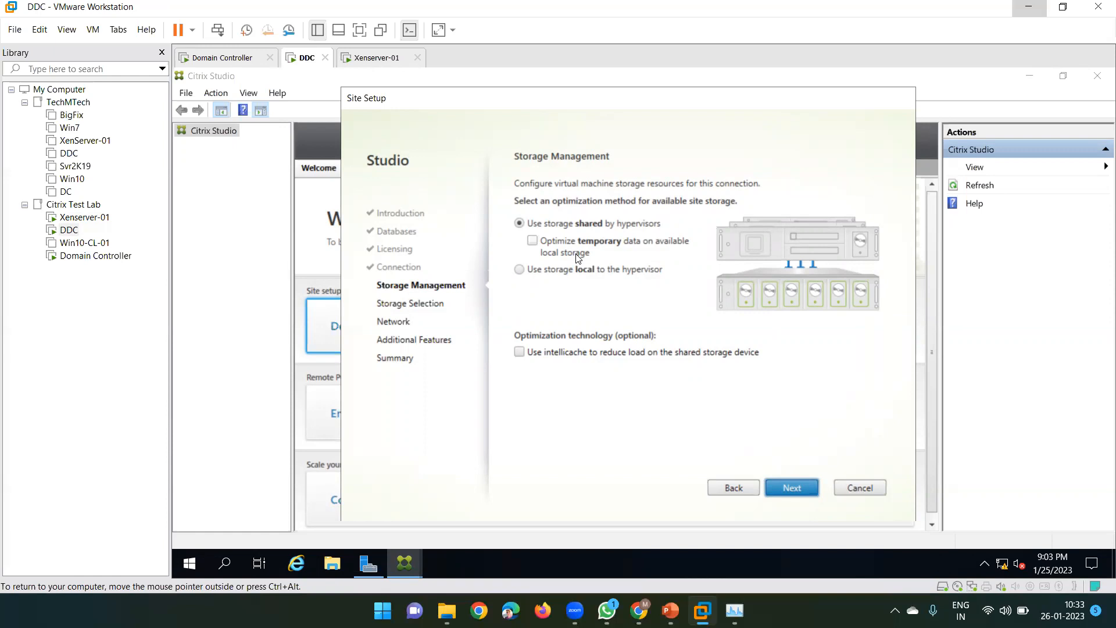
pyautogui.hotkey('ctrl', 'alt')
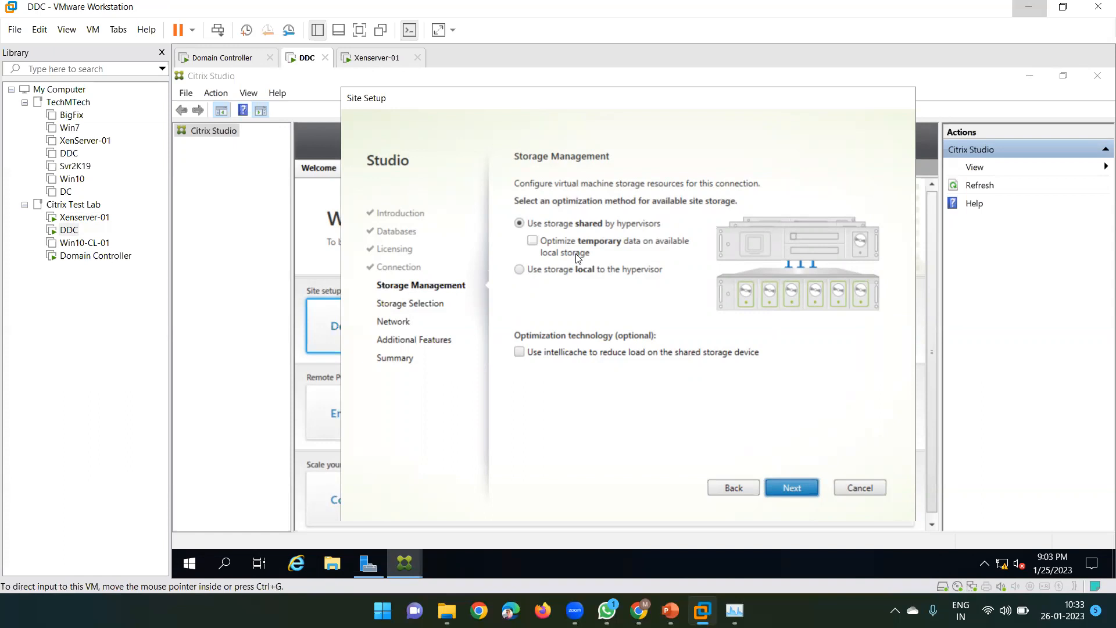
pyautogui.click(520, 271)
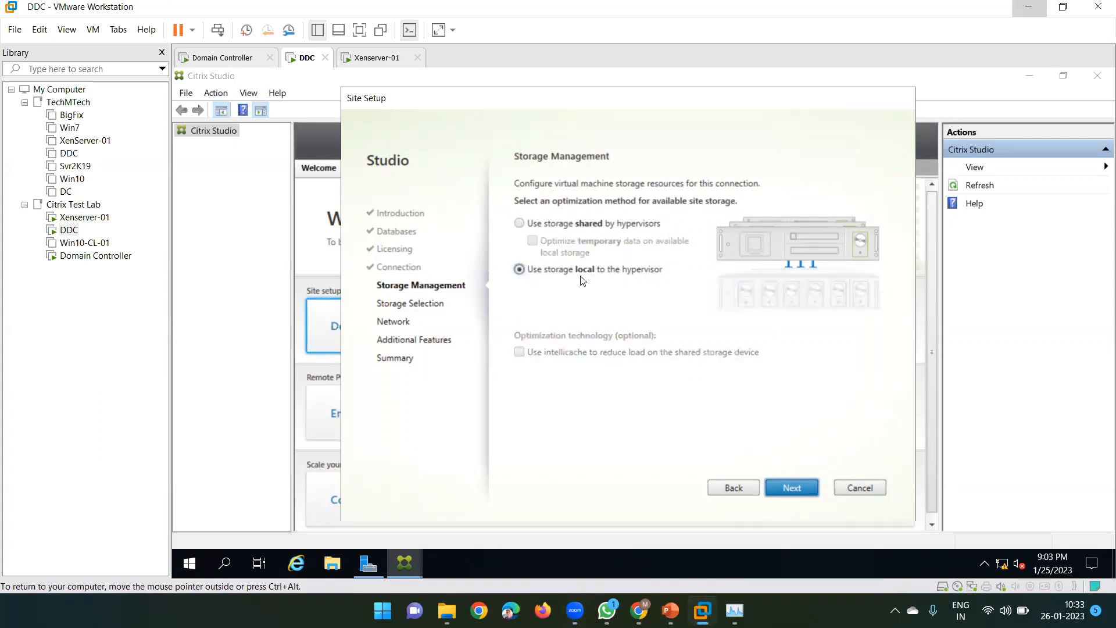
pyautogui.click(375, 57)
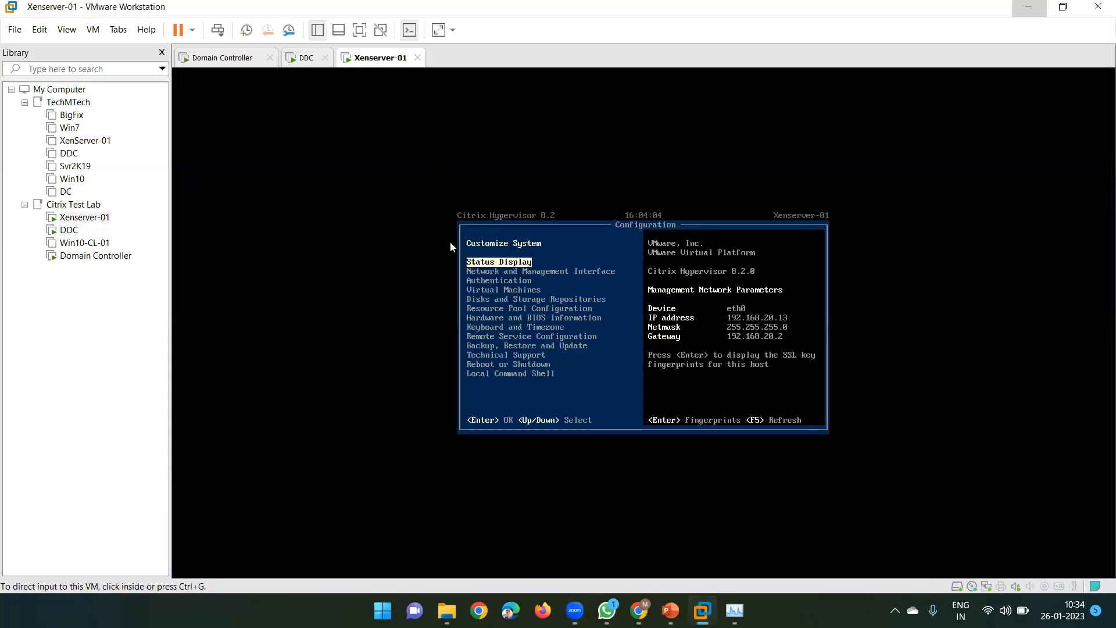
pyautogui.click(307, 58)
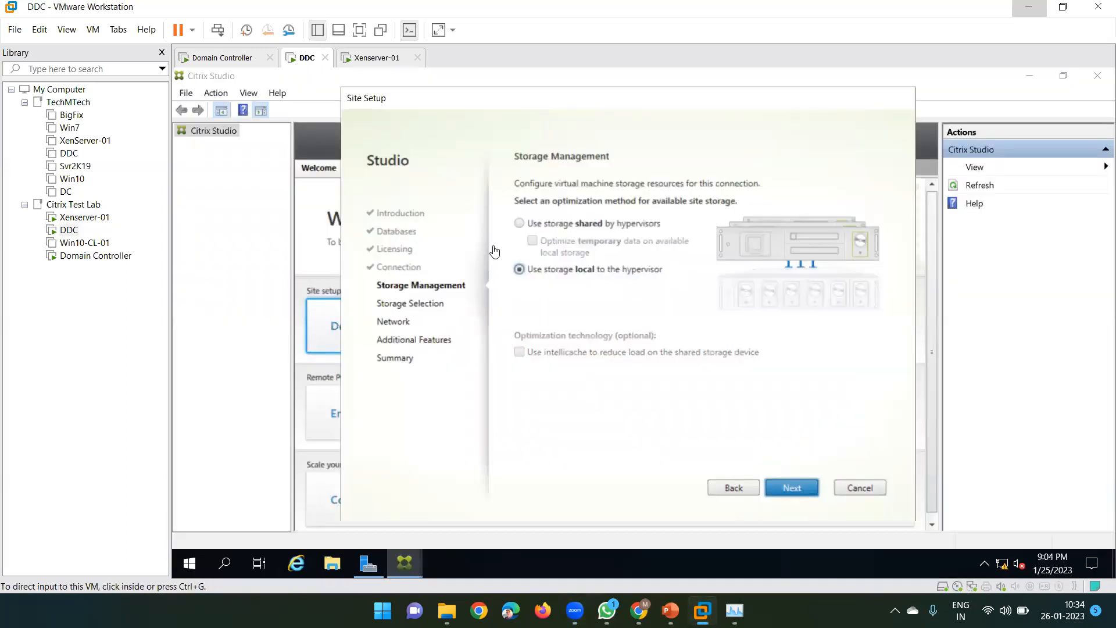
pyautogui.click(789, 490)
pyautogui.click(789, 490)
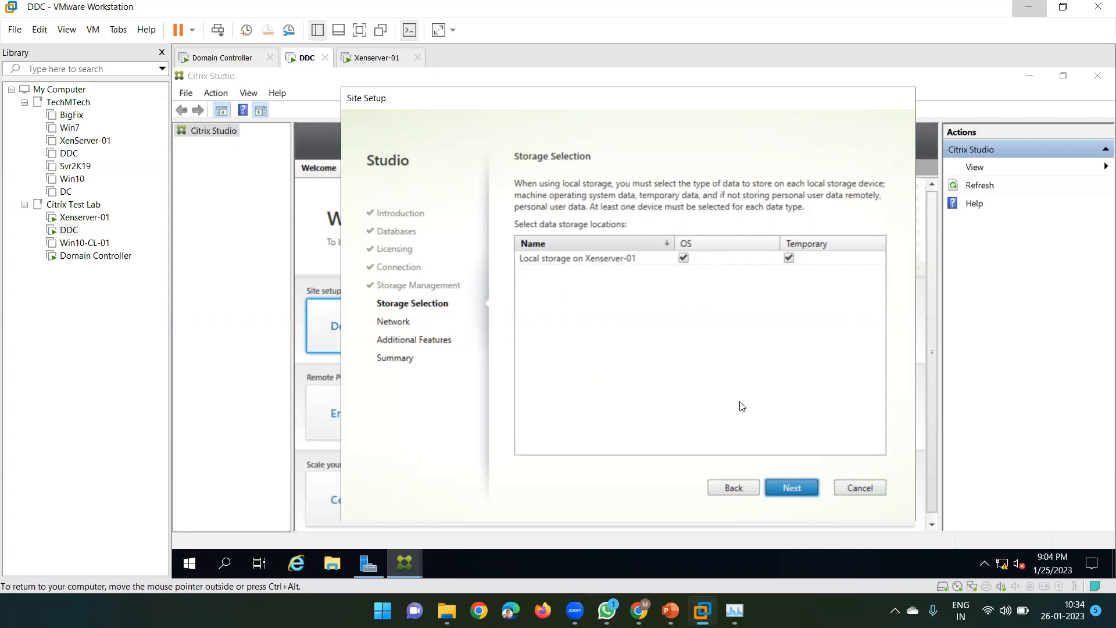
# Name the resources Xen_N_01 on Network 0 and continue to Additional Features
pyautogui.click(786, 487)
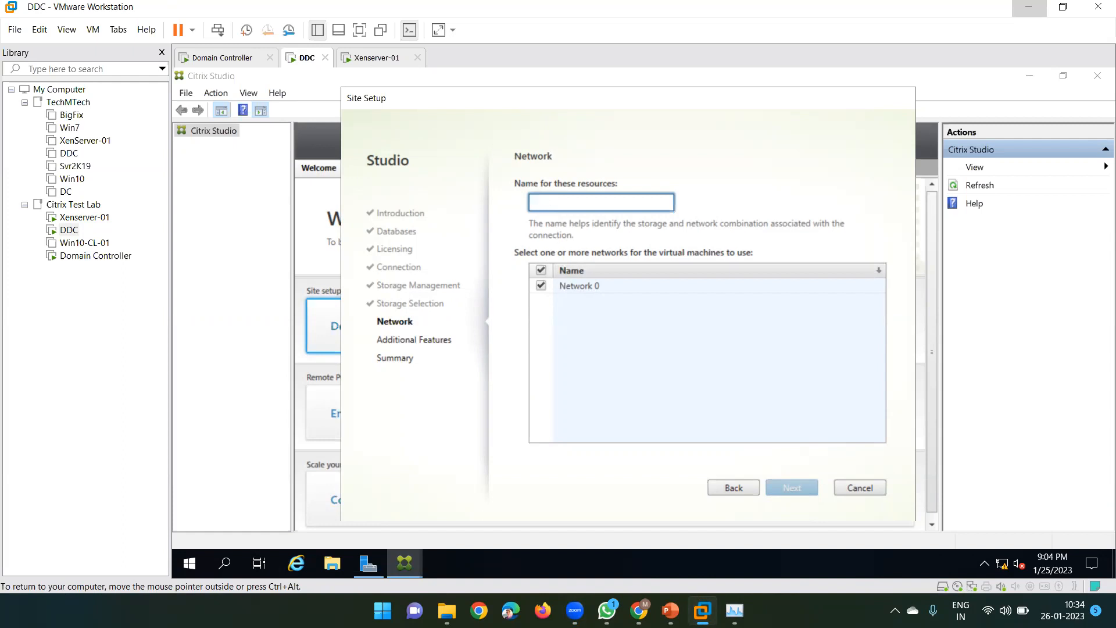
pyautogui.write('Xen')
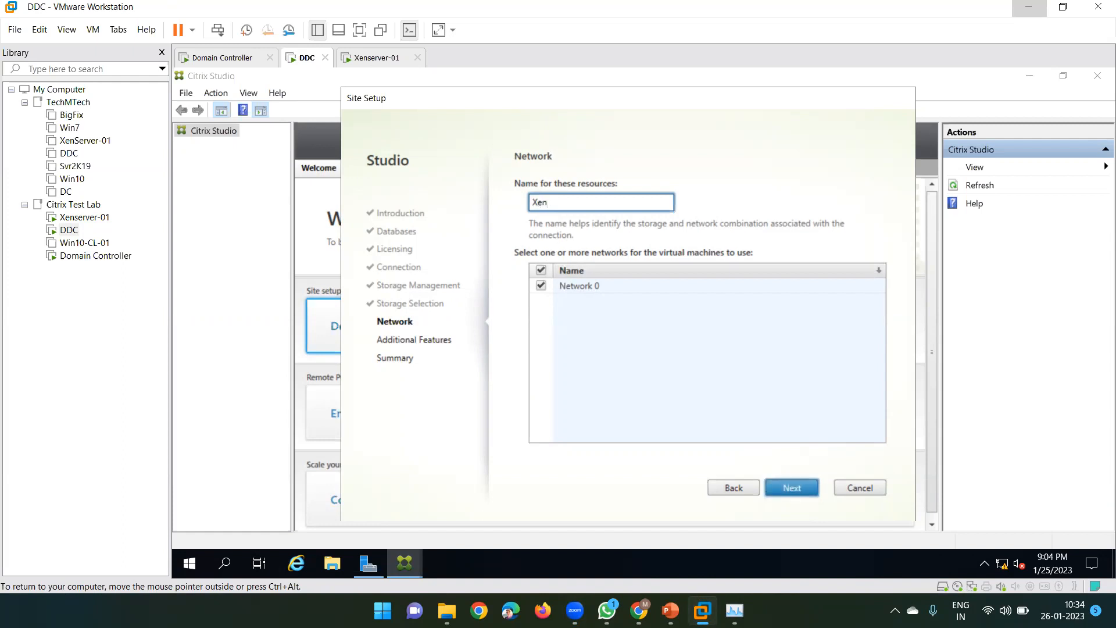
pyautogui.write('_N_01')
pyautogui.moveTo(550, 201); pyautogui.dragTo(556, 202)
pyautogui.click(575, 202)
pyautogui.click(792, 489)
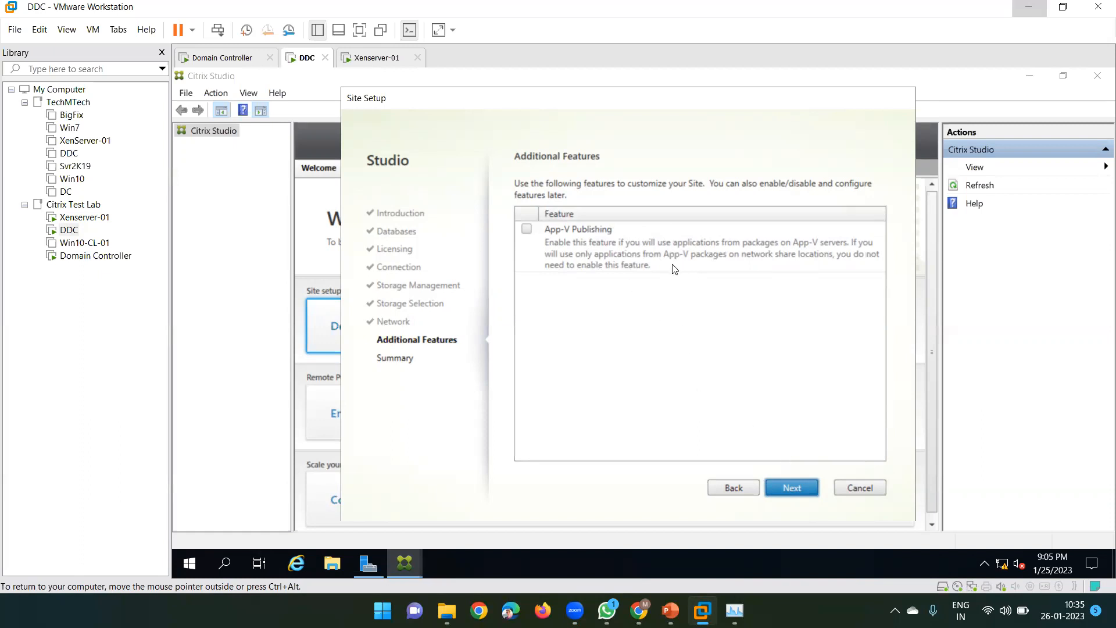
# Advance to the Summary page and scroll through site India's databases, license server and Xenserver-01 connection
pyautogui.click(791, 490)
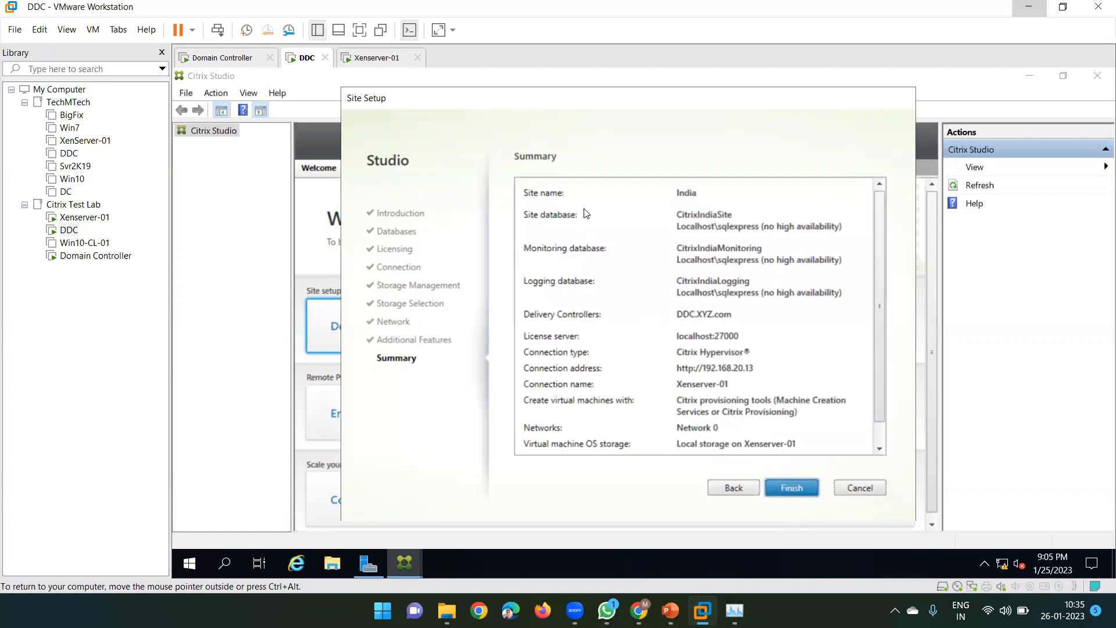
pyautogui.scroll(-1, 578, 267)
pyautogui.scroll(1, 578, 267)
pyautogui.scroll(-1, 691, 384)
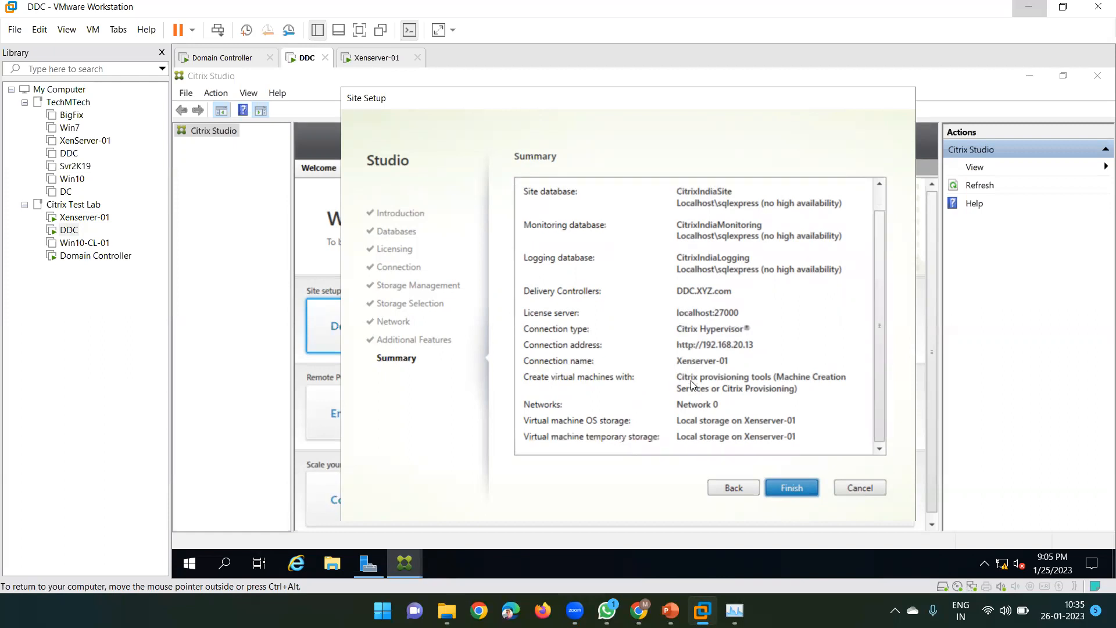
pyautogui.scroll(1, 689, 314)
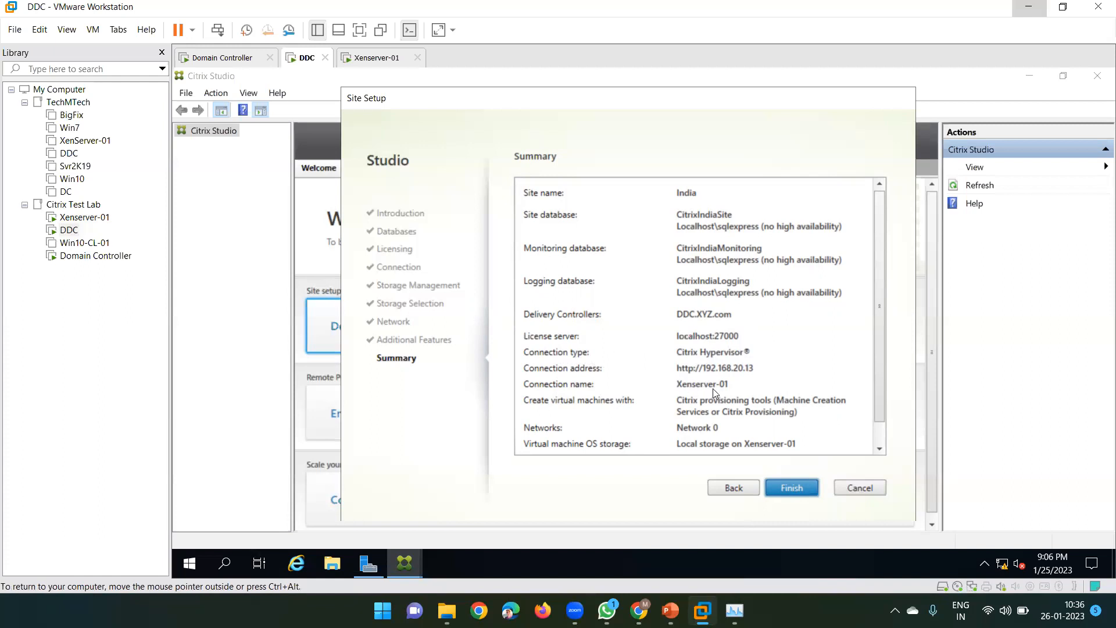
pyautogui.scroll(-1, 690, 388)
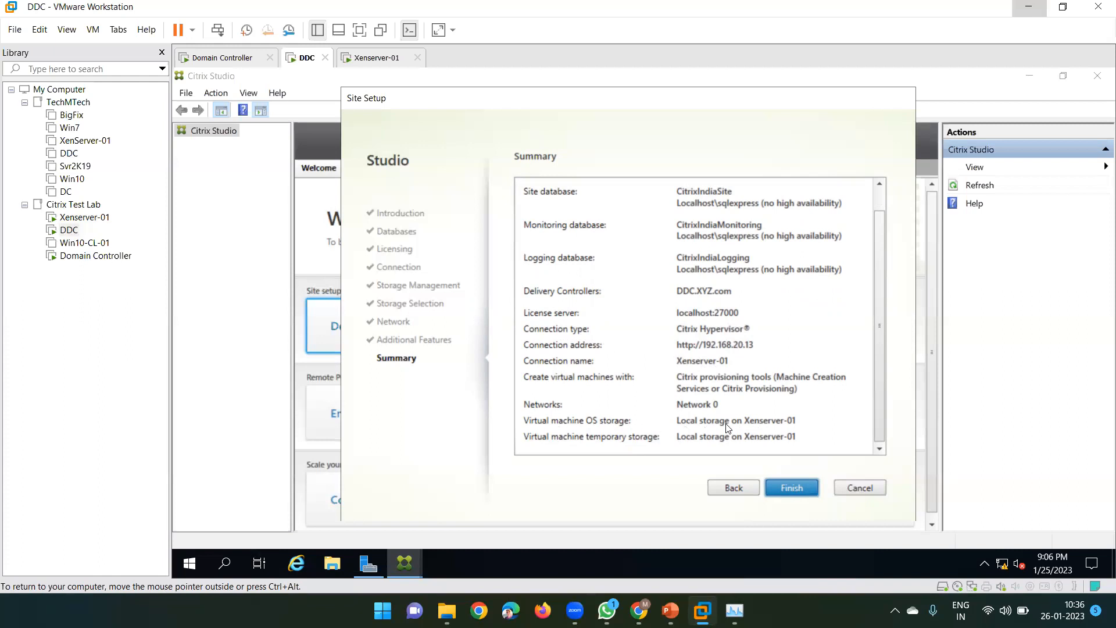
# Finish creating site India, clear the desktop, and open the XenApp-and-Desktop interview Q&A document
pyautogui.click(785, 489)
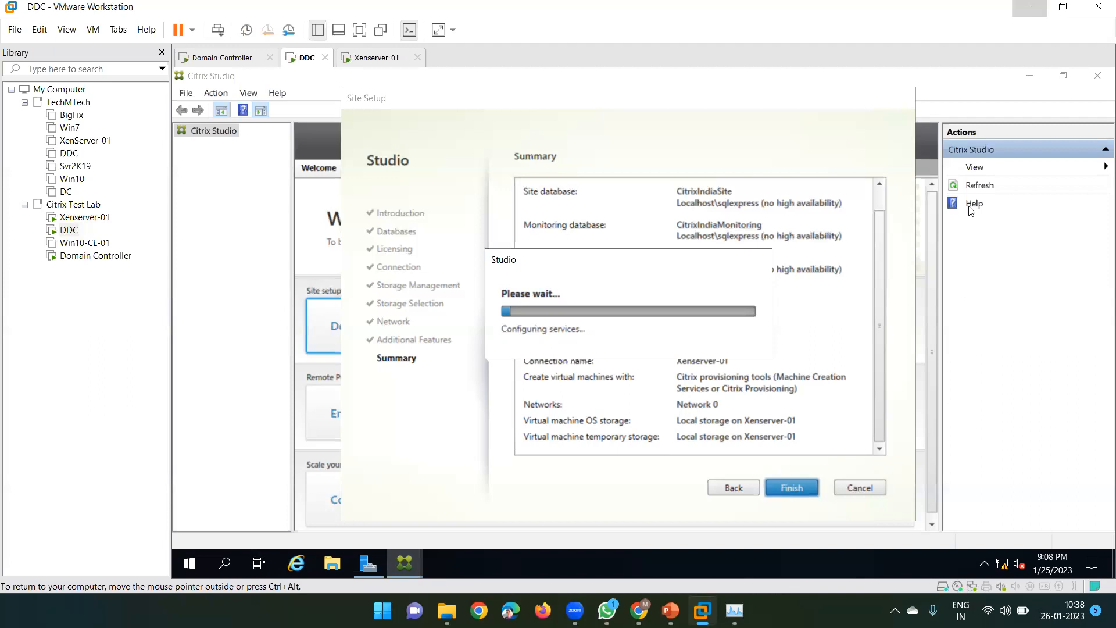
pyautogui.click(1025, 10)
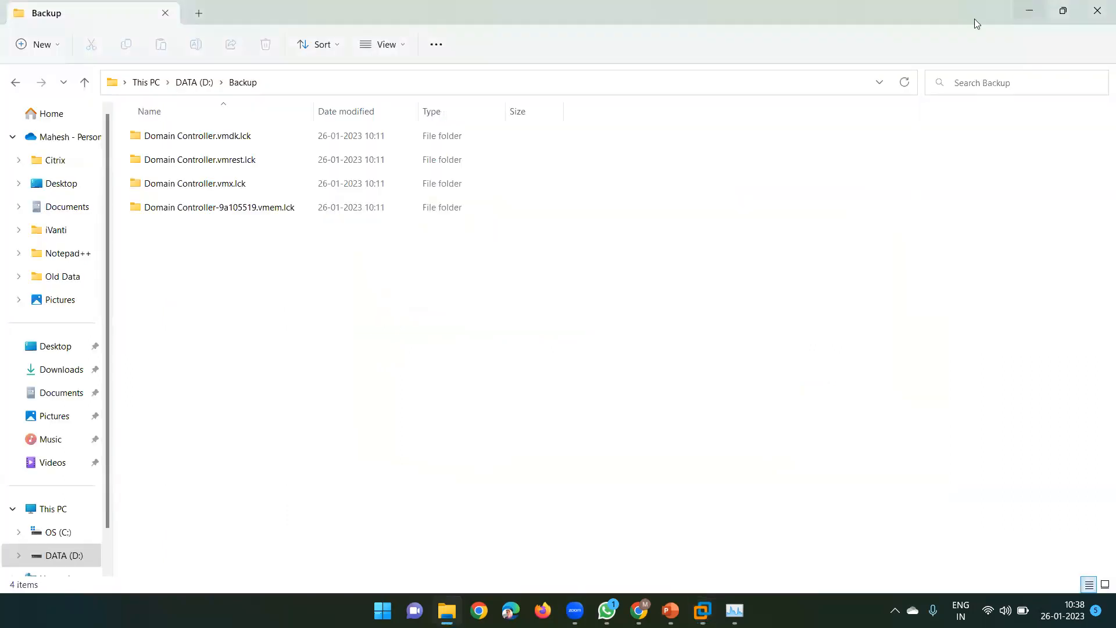
pyautogui.click(1095, 9)
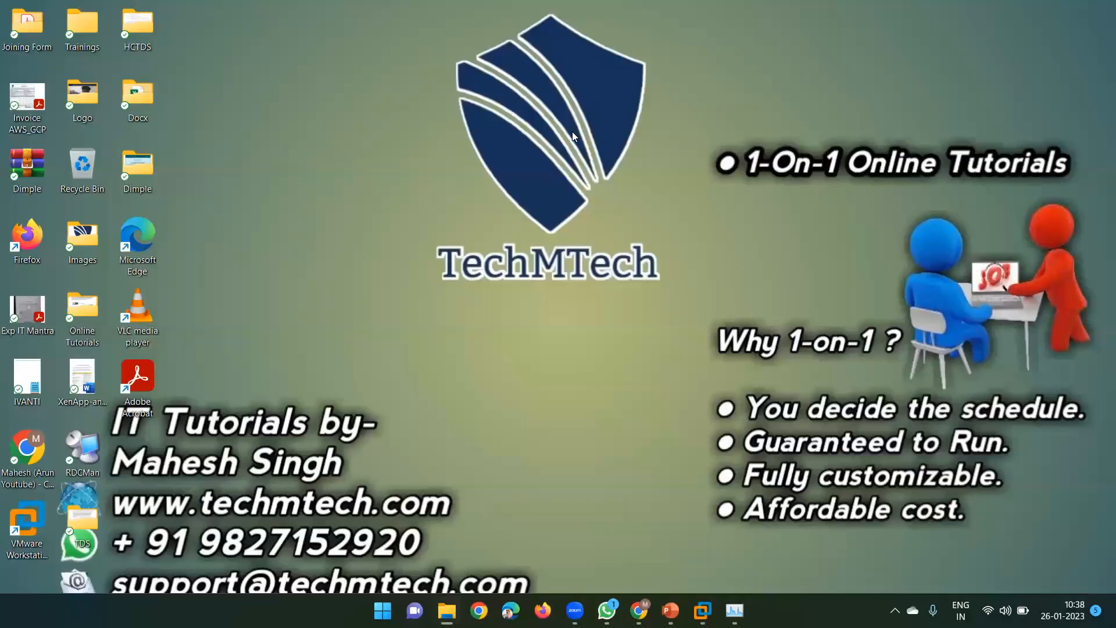
pyautogui.doubleClick(91, 377)
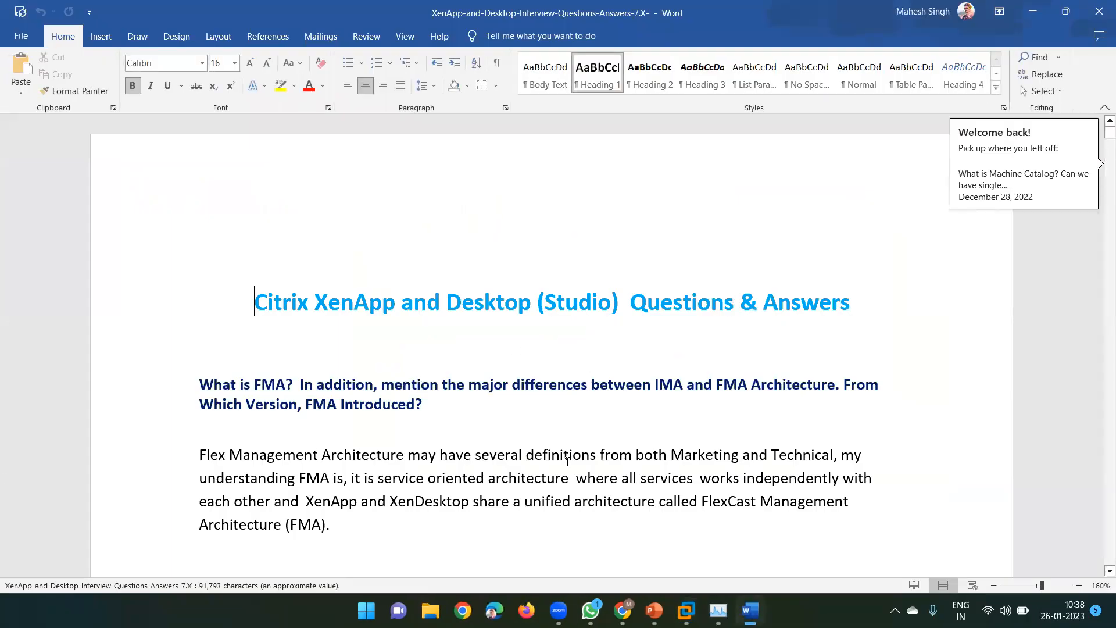
# Read through the FMA, connection leasing and LHC answers down to 'Define FMA key components in short.'
pyautogui.scroll(-1, 496, 455)
pyautogui.scroll(-20, 495, 455)
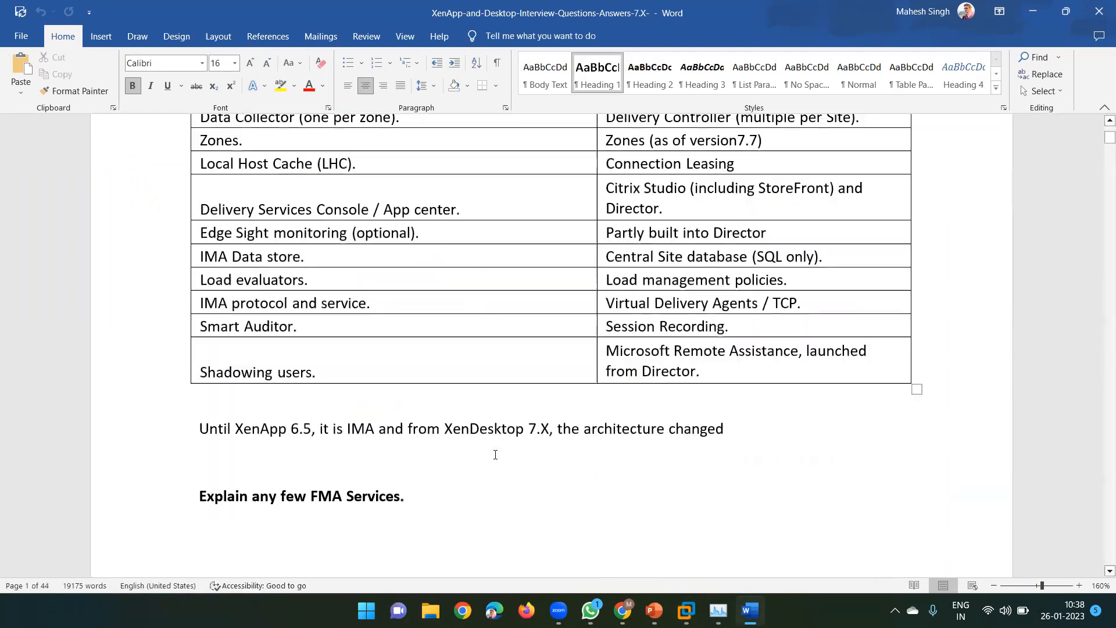
pyautogui.scroll(-15, 495, 453)
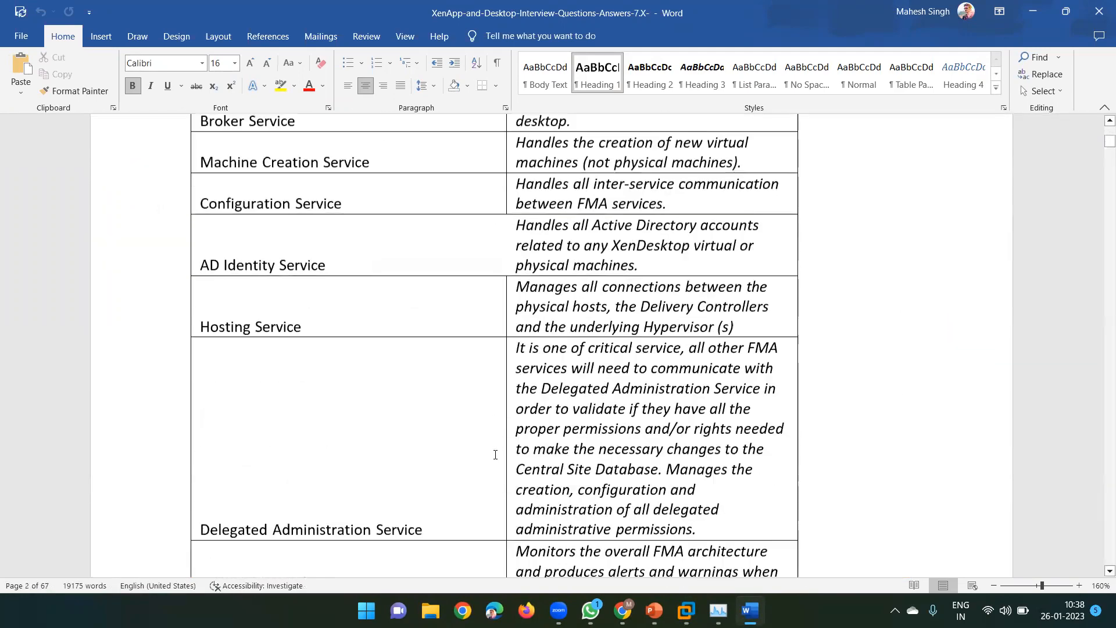
pyautogui.scroll(-15, 495, 454)
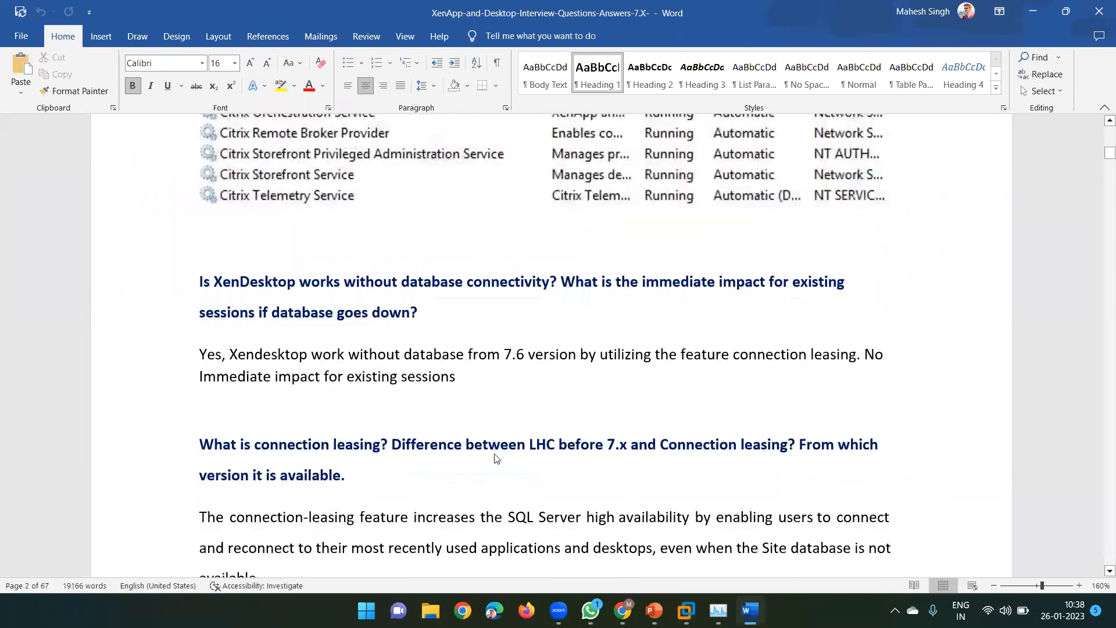
pyautogui.scroll(-3, 495, 455)
pyautogui.scroll(1, 495, 456)
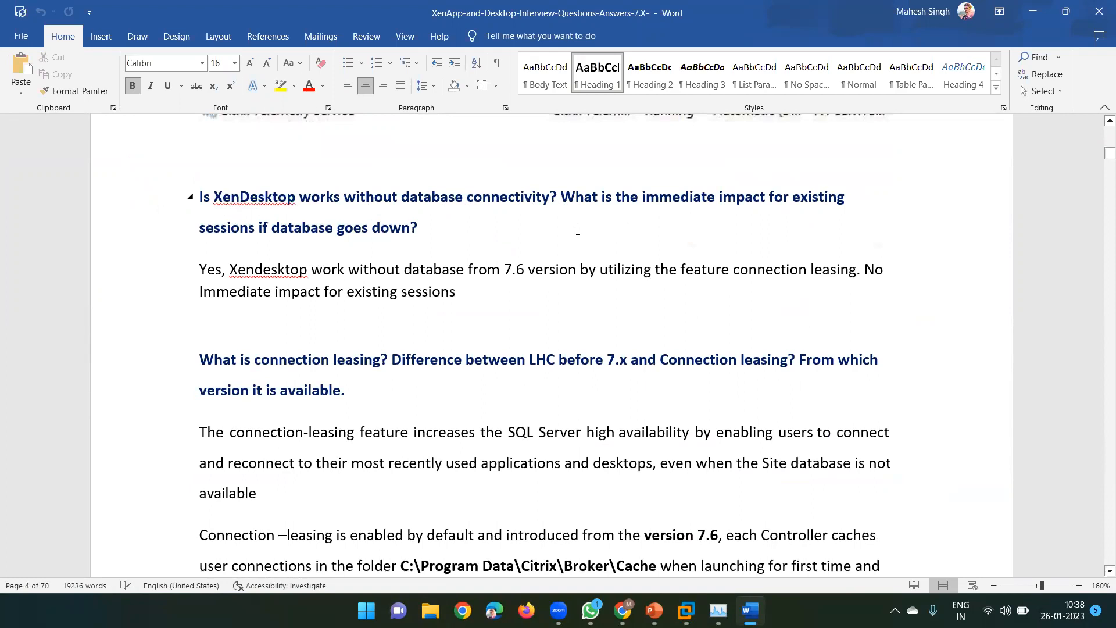
pyautogui.scroll(-7, 382, 282)
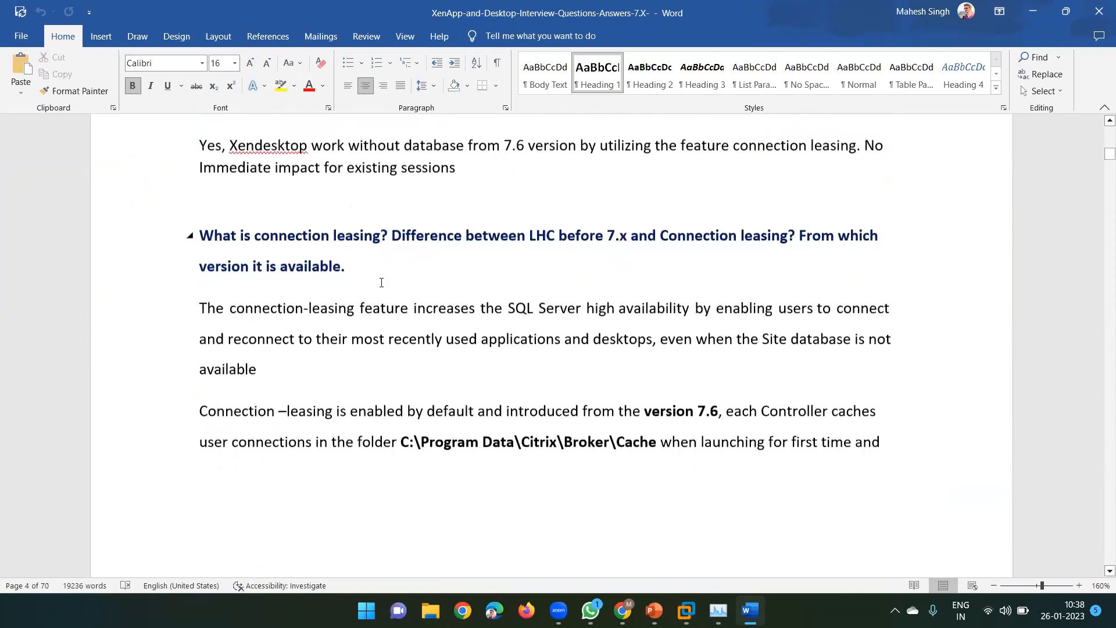
pyautogui.scroll(-8, 382, 286)
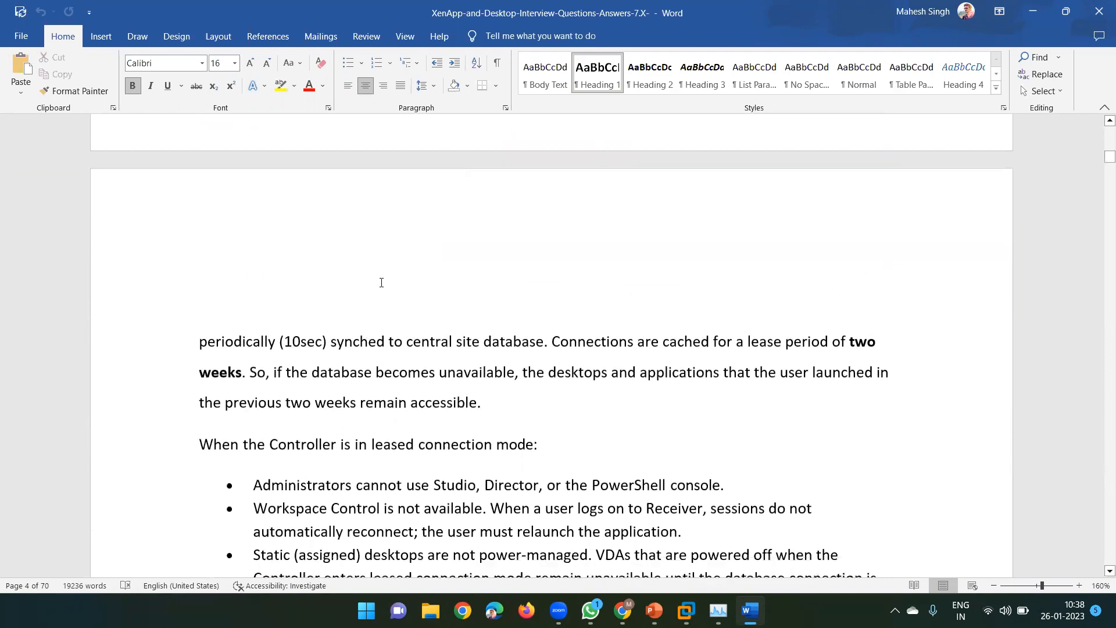
pyautogui.scroll(-6, 381, 283)
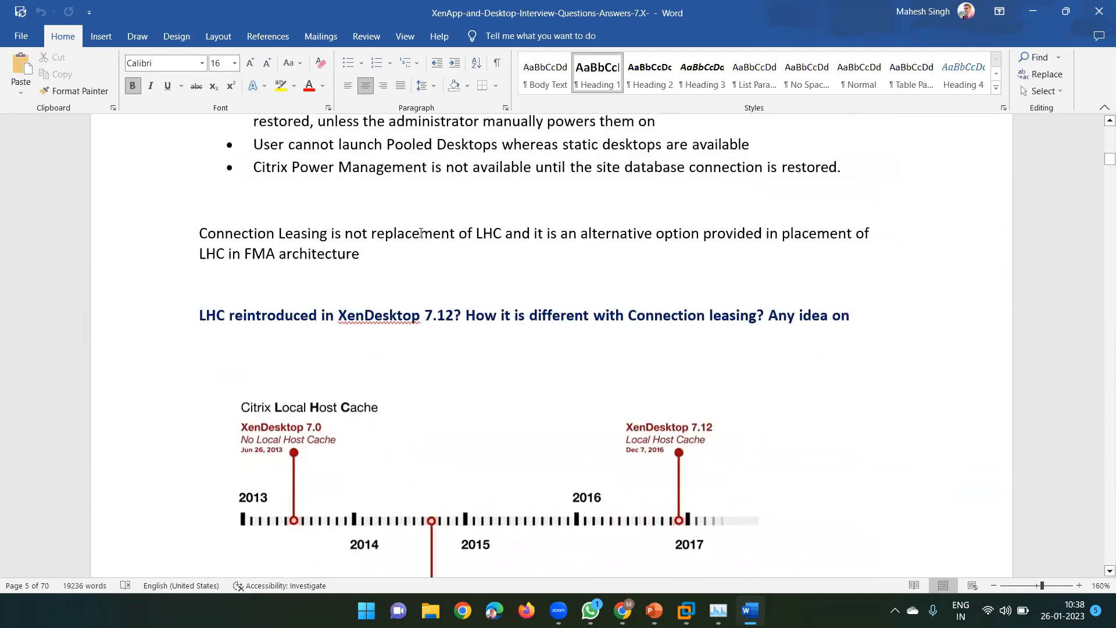
pyautogui.doubleClick(425, 231)
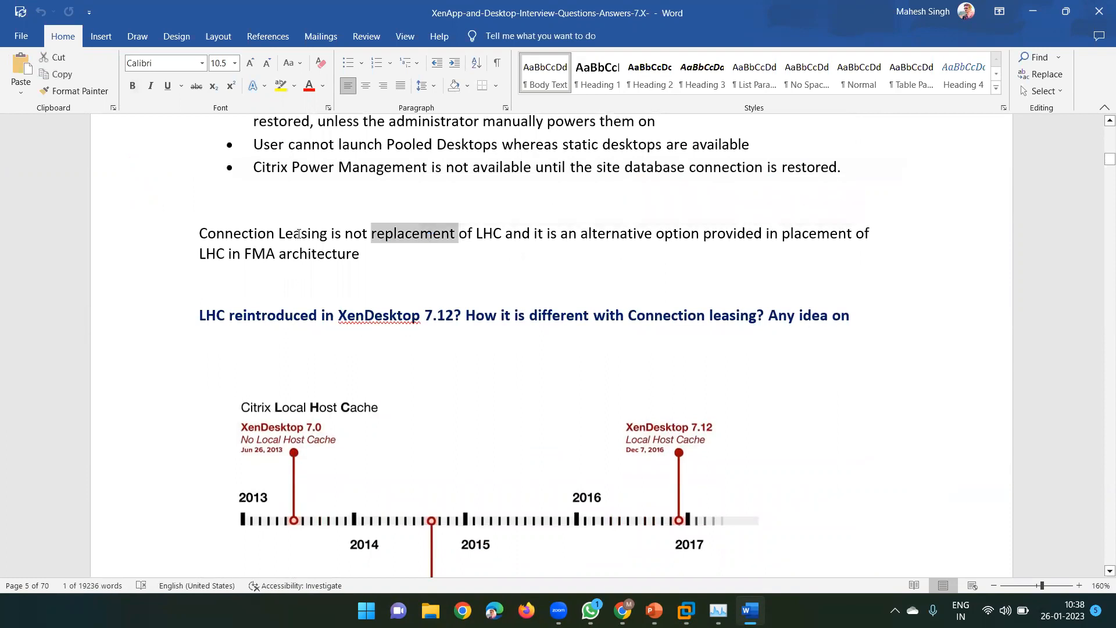
pyautogui.scroll(2, 298, 233)
pyautogui.scroll(5, 298, 232)
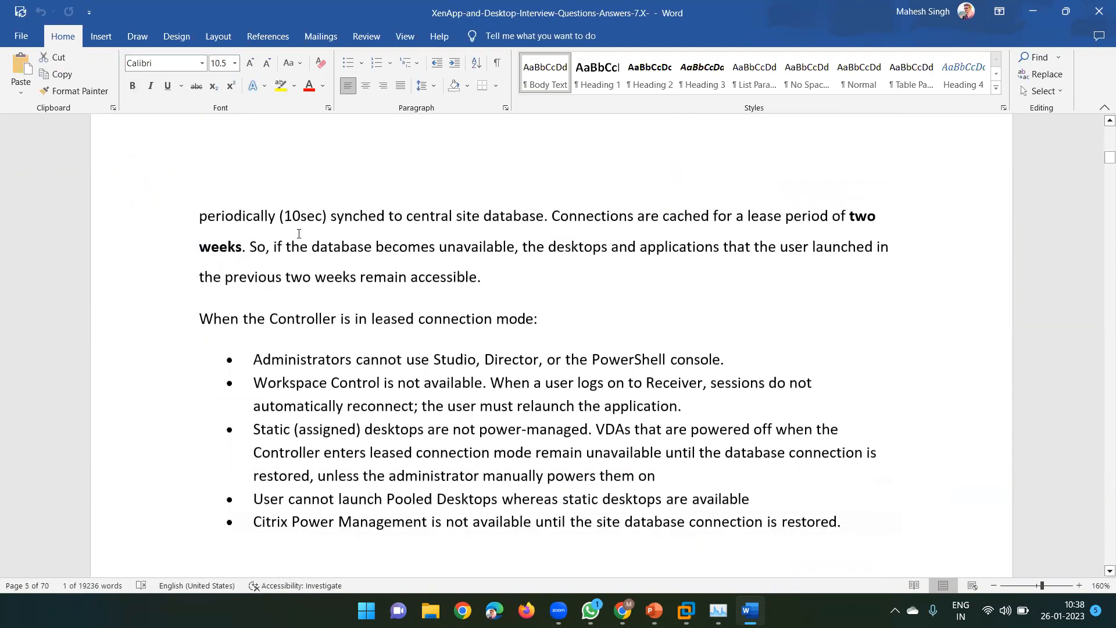
pyautogui.scroll(-11, 299, 233)
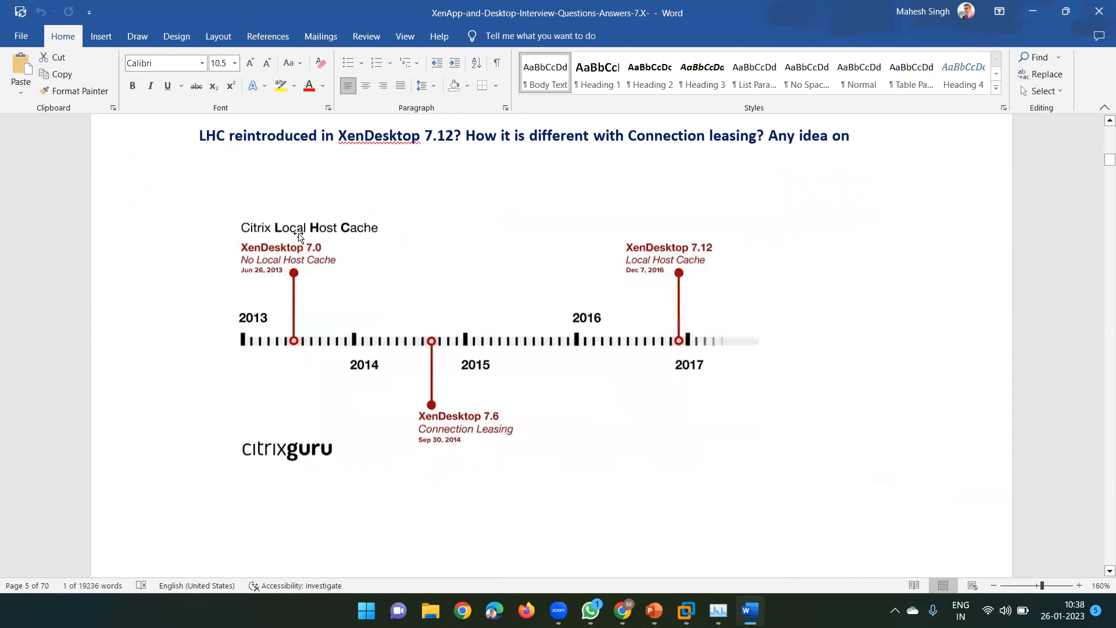
pyautogui.scroll(-10, 299, 234)
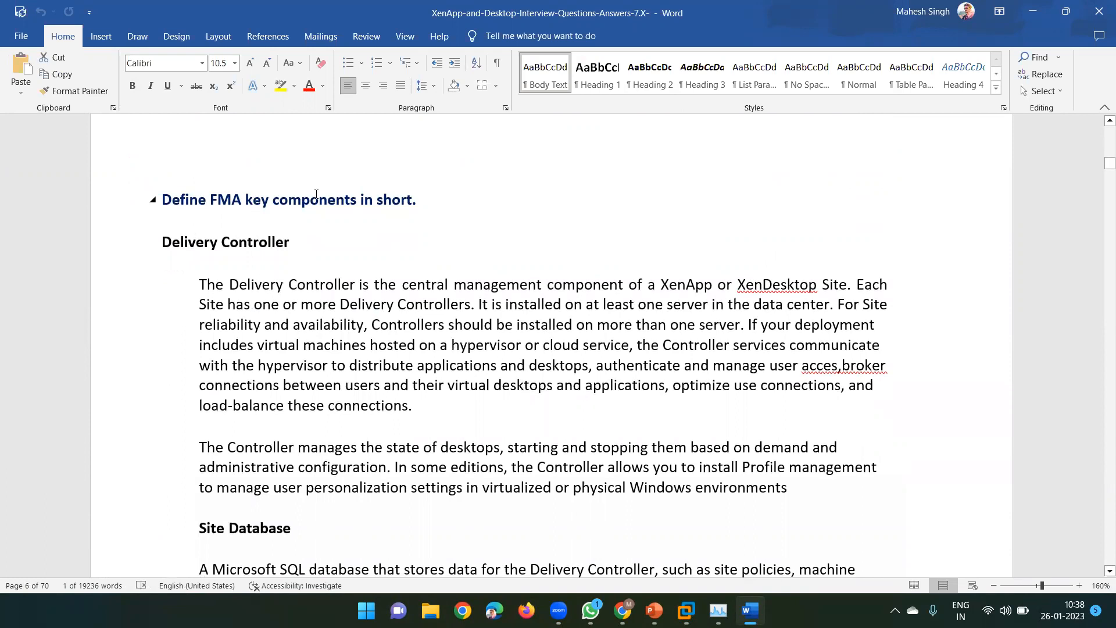
# Read the Delivery Controller and Site Database descriptions, highlighting words like Controller and SQL
pyautogui.scroll(-1, 300, 240)
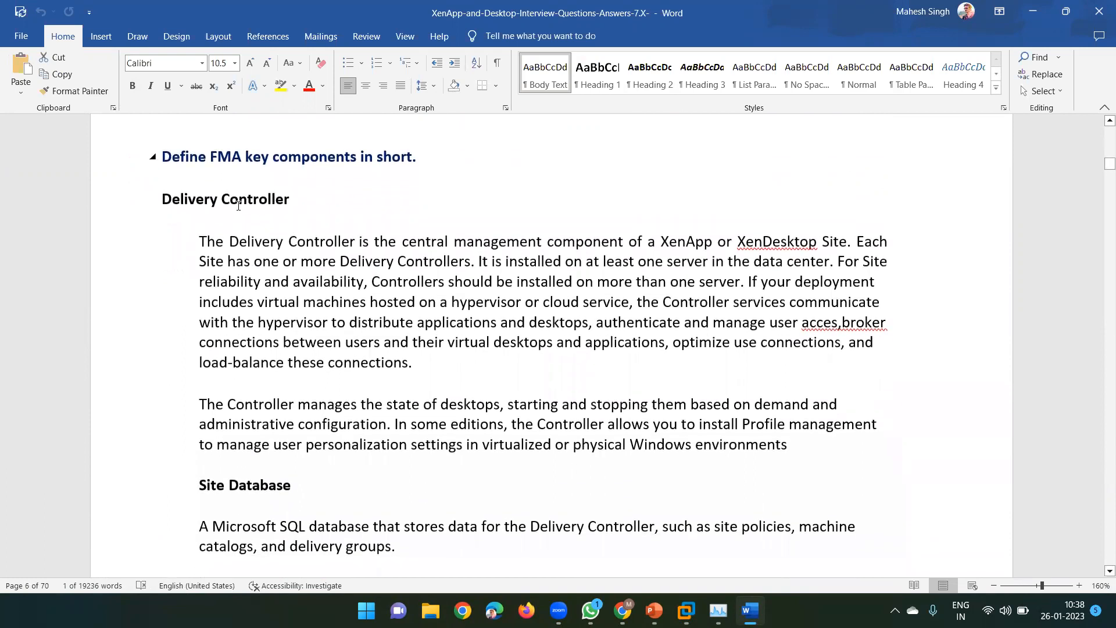
pyautogui.doubleClick(238, 203)
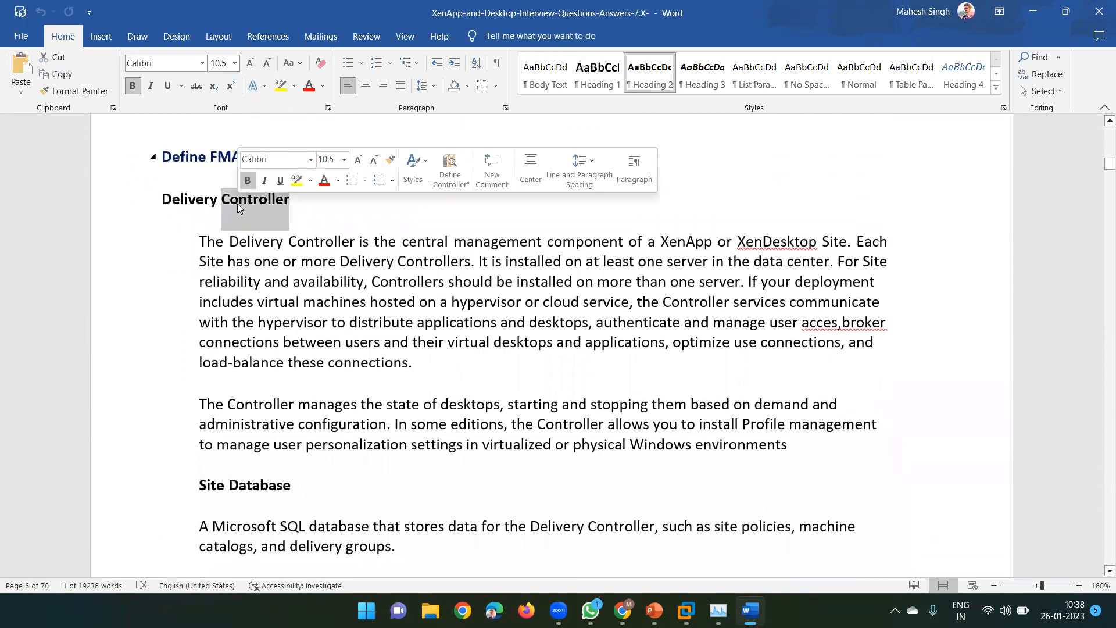
pyautogui.doubleClick(268, 261)
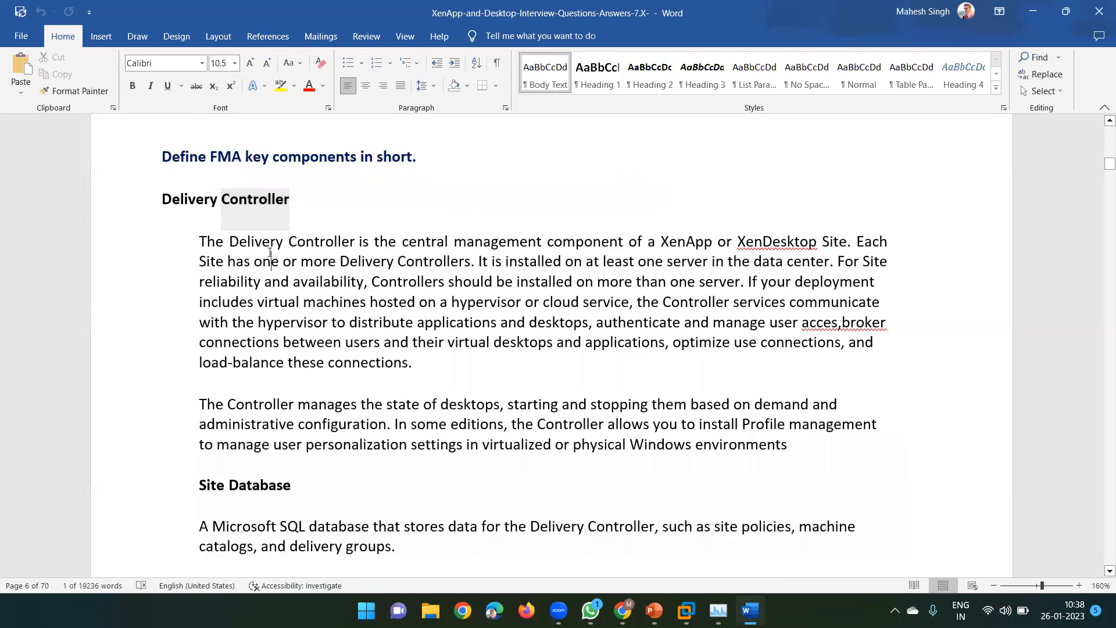
pyautogui.click(431, 262)
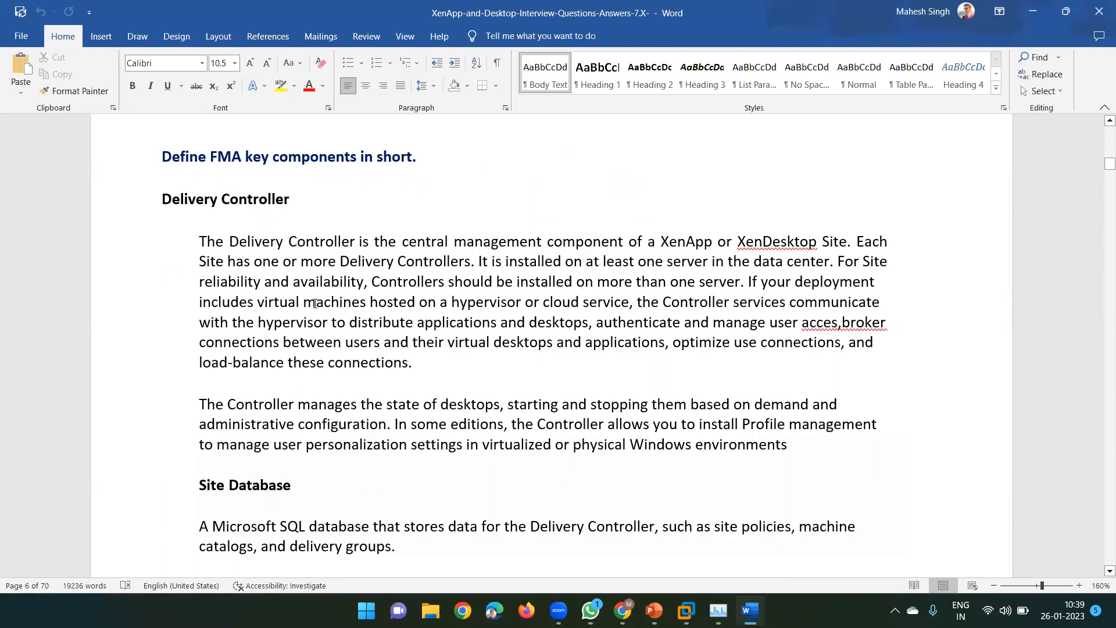
pyautogui.scroll(-4, 314, 303)
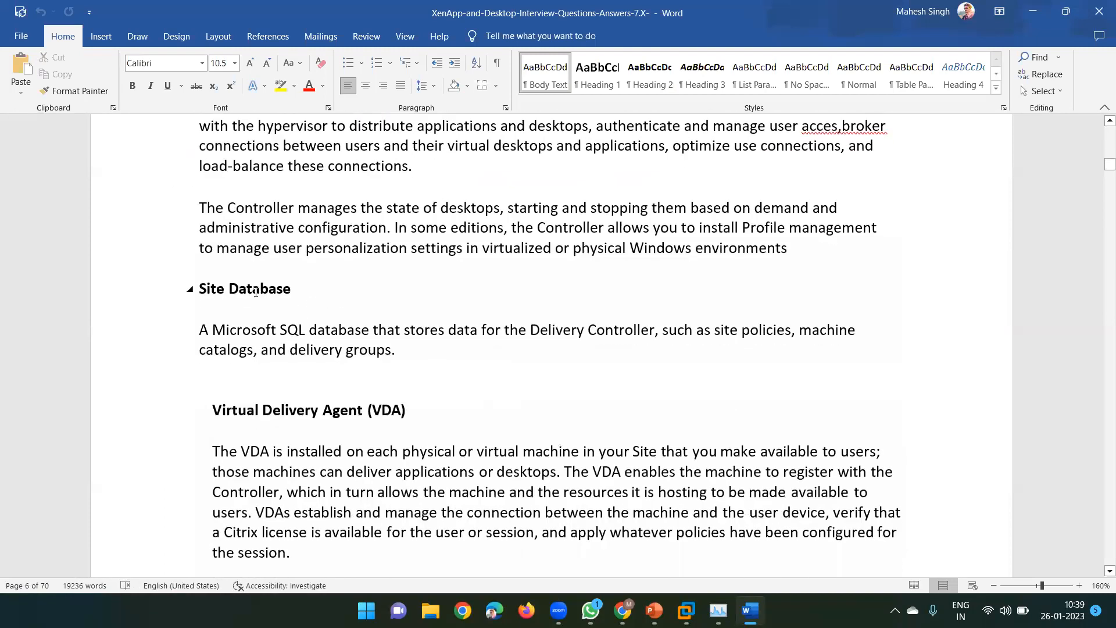
pyautogui.doubleClick(281, 327)
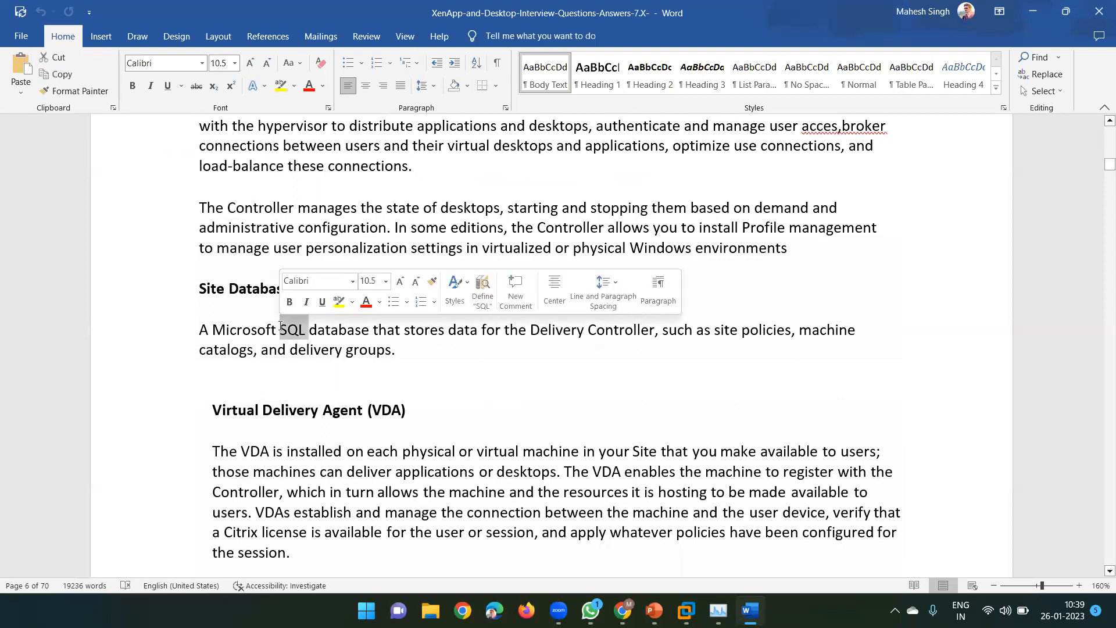
pyautogui.click(457, 361)
# Continue through the VDA, StoreFront, Studio, Director and License server entries to Machine Catalogs
pyautogui.scroll(-4, 349, 246)
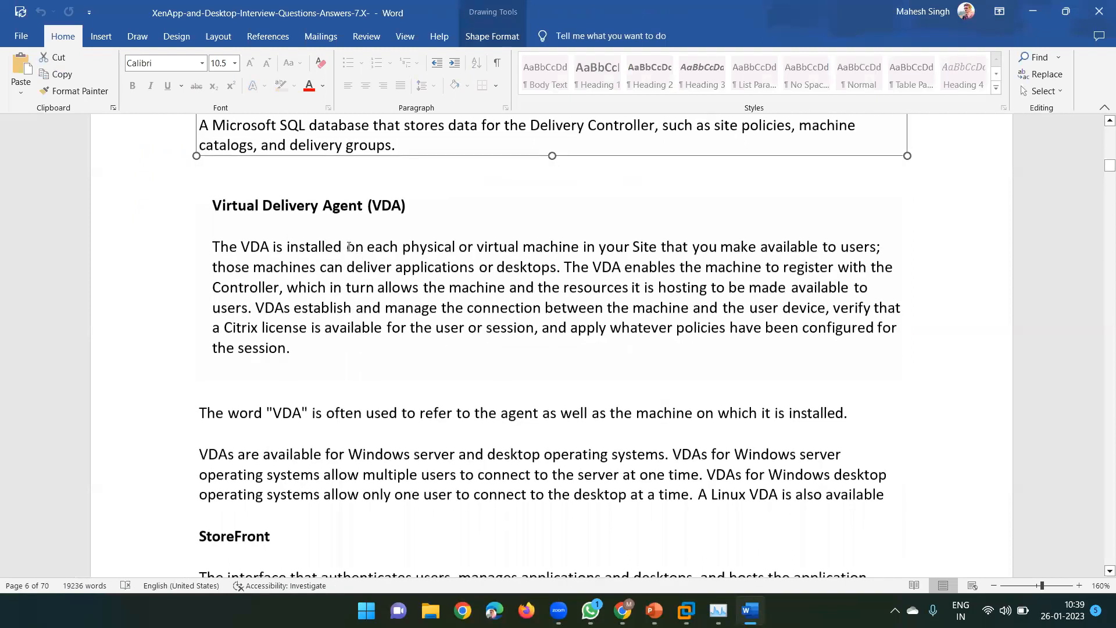
pyautogui.click(336, 212)
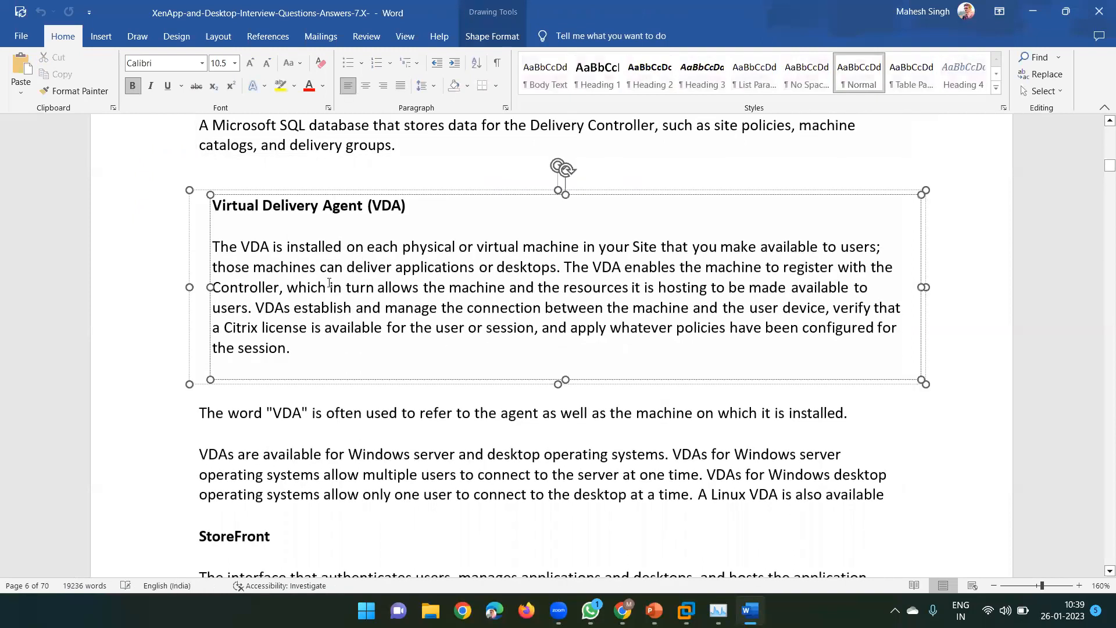
pyautogui.scroll(-2, 329, 273)
pyautogui.click(326, 313)
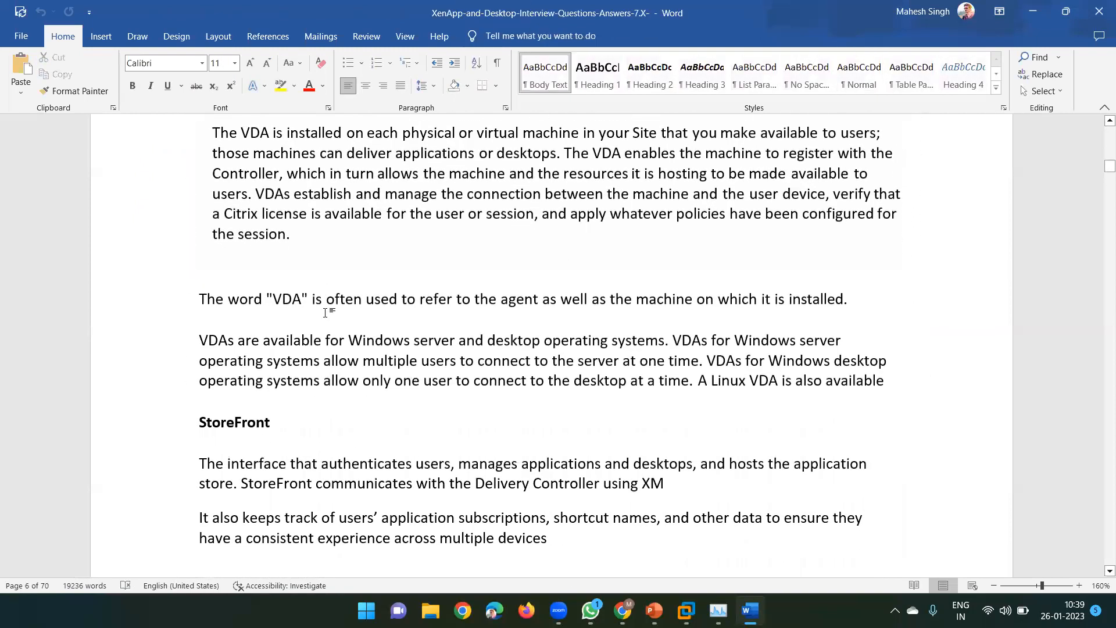
pyautogui.scroll(-3, 324, 373)
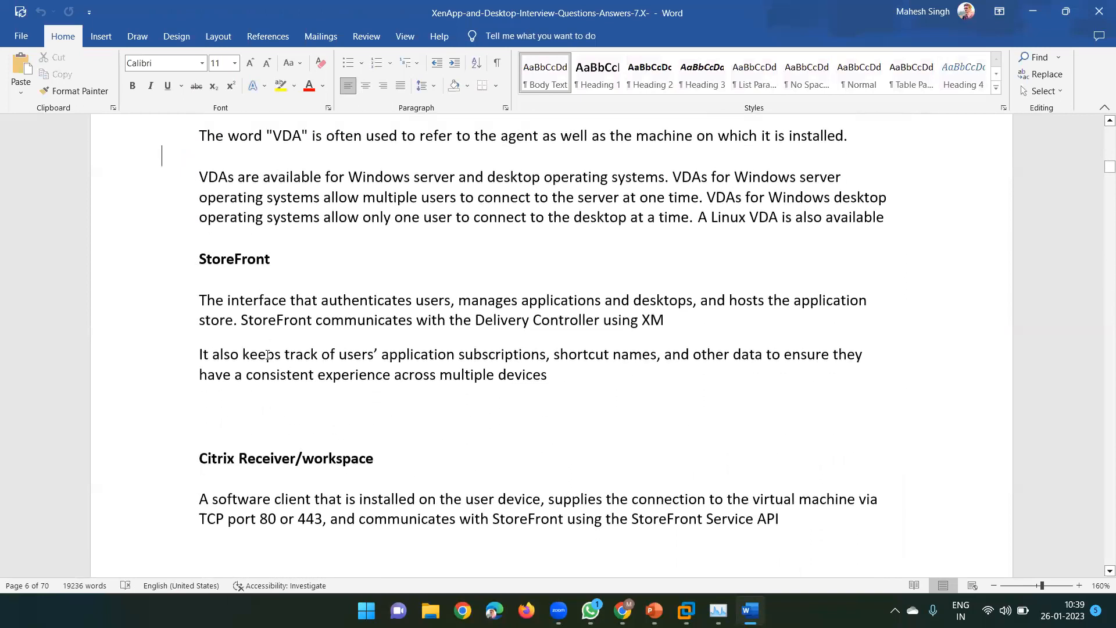
pyautogui.scroll(-2, 267, 356)
pyautogui.scroll(-7, 279, 346)
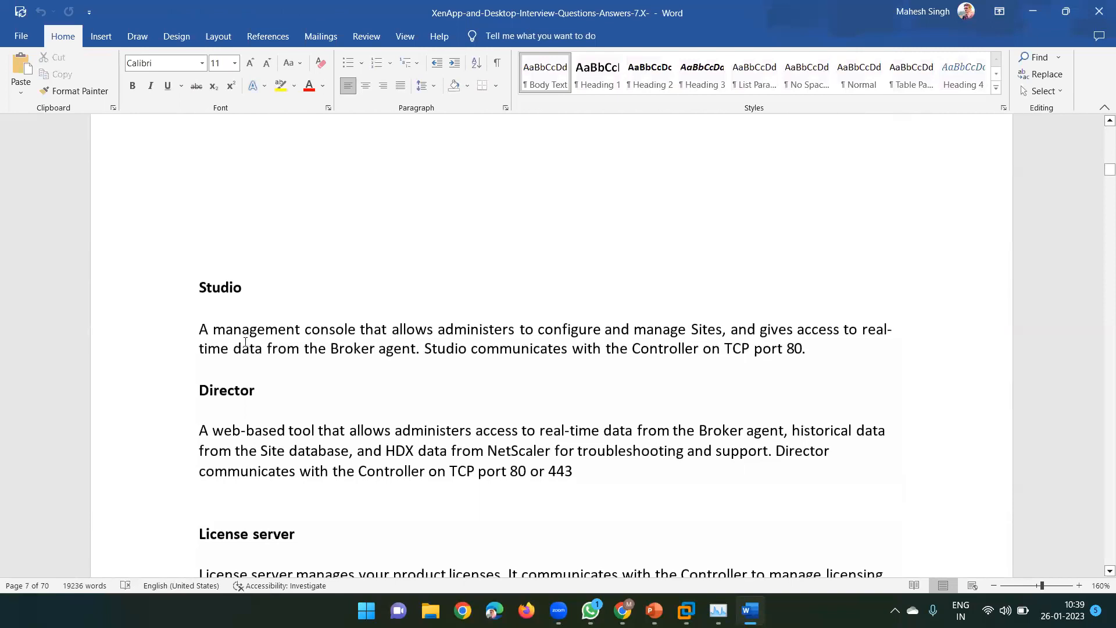
pyautogui.scroll(-2, 246, 343)
pyautogui.scroll(-2, 247, 356)
pyautogui.scroll(-13, 249, 359)
pyautogui.scroll(-6, 249, 363)
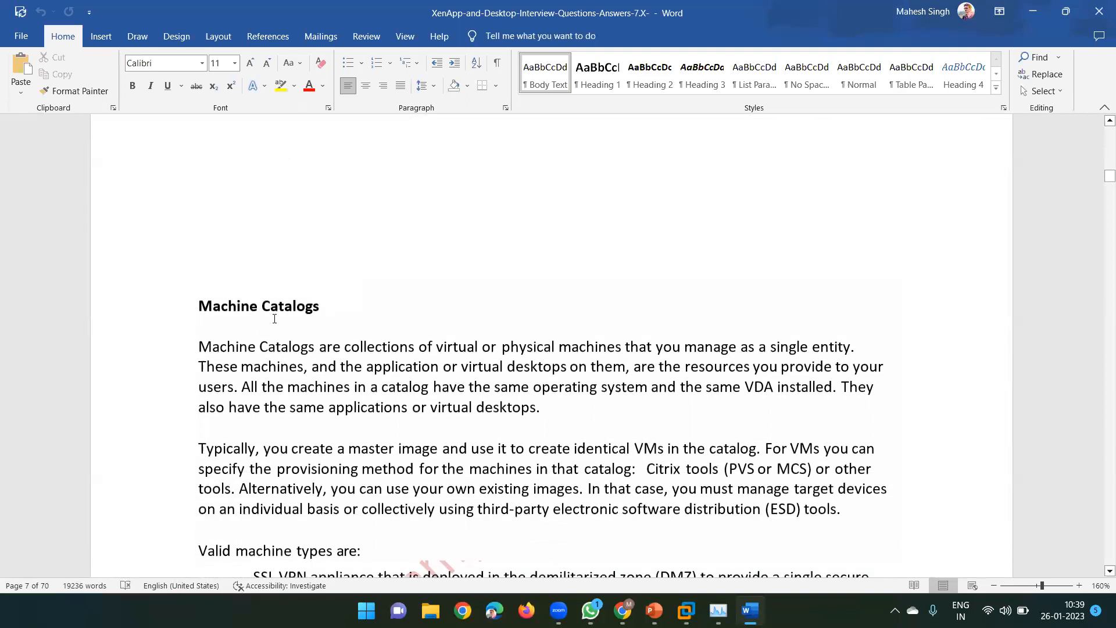
# Read the Machine Catalogs section, selecting words in its heading and the following question
pyautogui.doubleClick(285, 307)
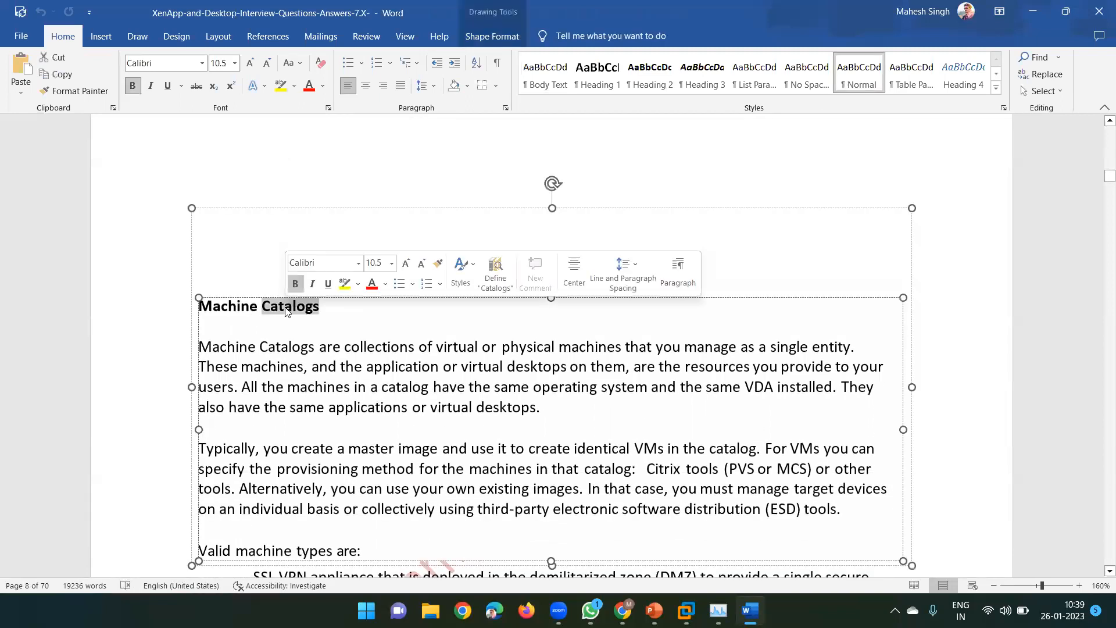
pyautogui.doubleClick(235, 308)
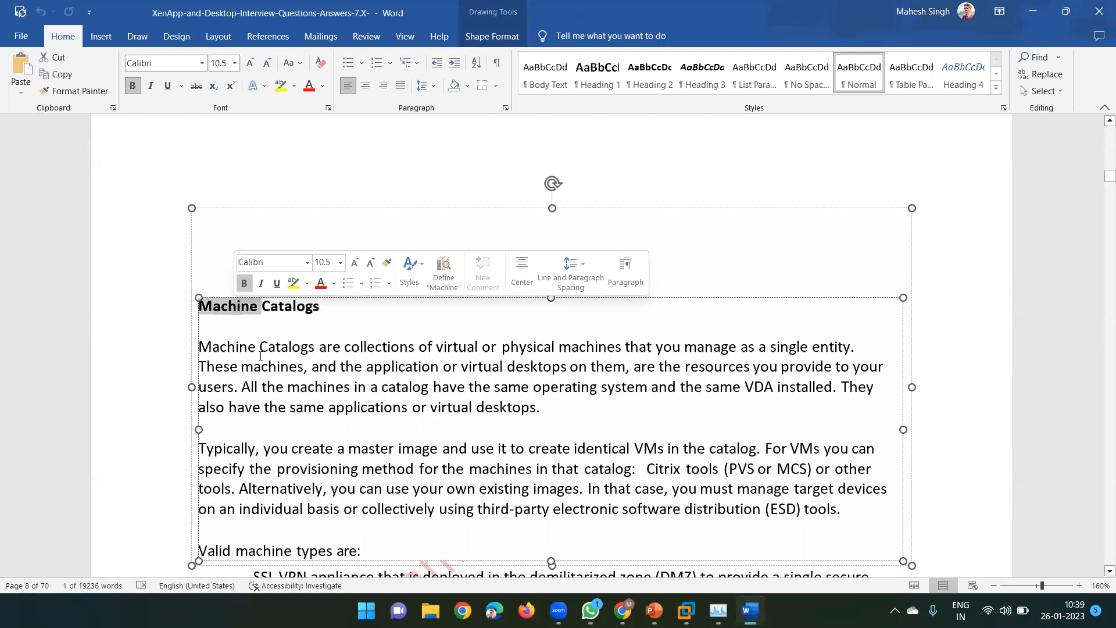
pyautogui.scroll(-6, 260, 355)
pyautogui.scroll(-10, 262, 346)
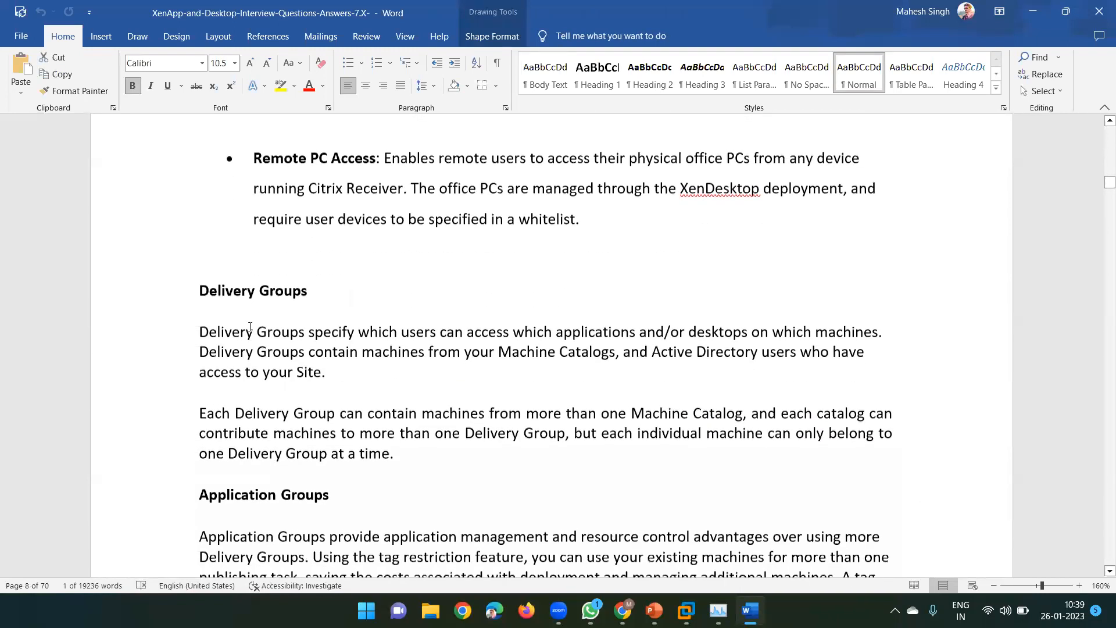
pyautogui.scroll(-5, 256, 349)
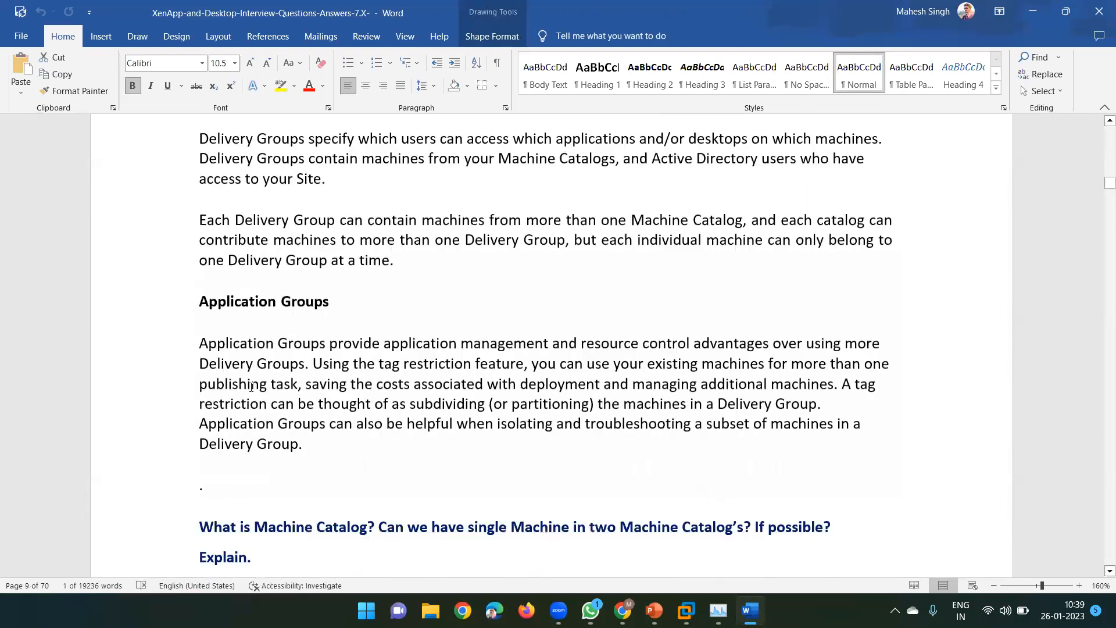
pyautogui.scroll(-2, 272, 352)
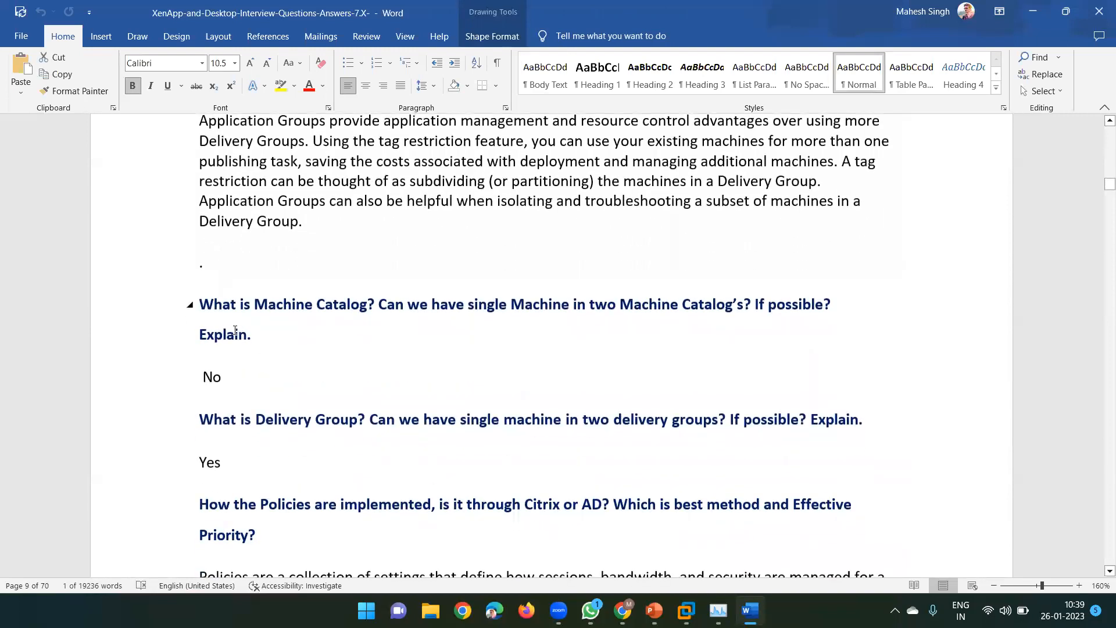
pyautogui.click(261, 334)
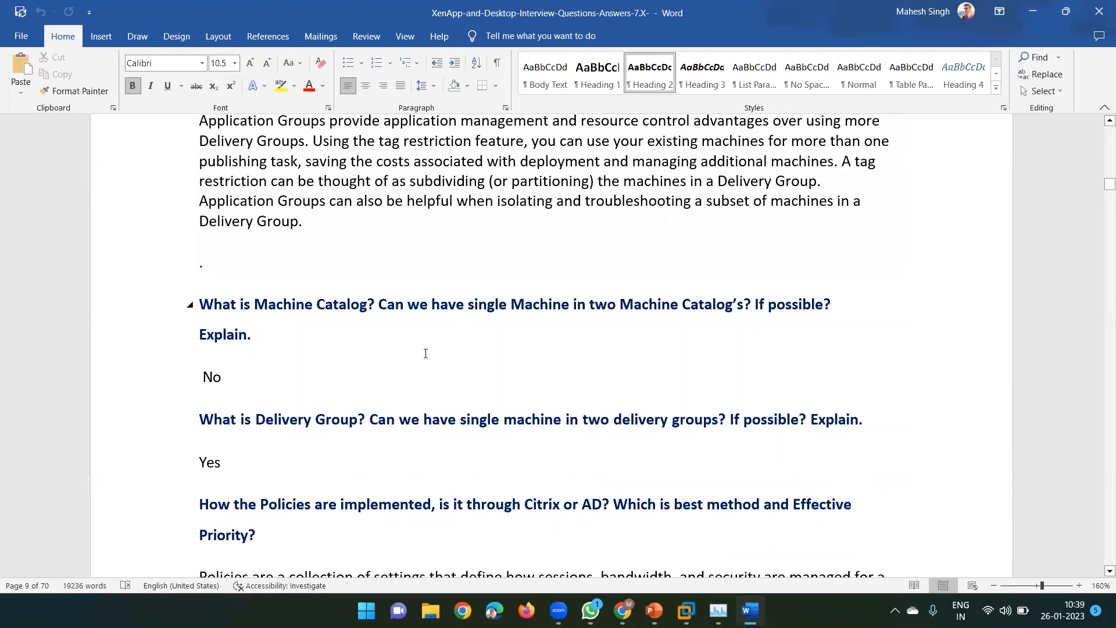
# Select the answer No, clear it, undo the last edit, and reselect it
pyautogui.scroll(-1, 424, 354)
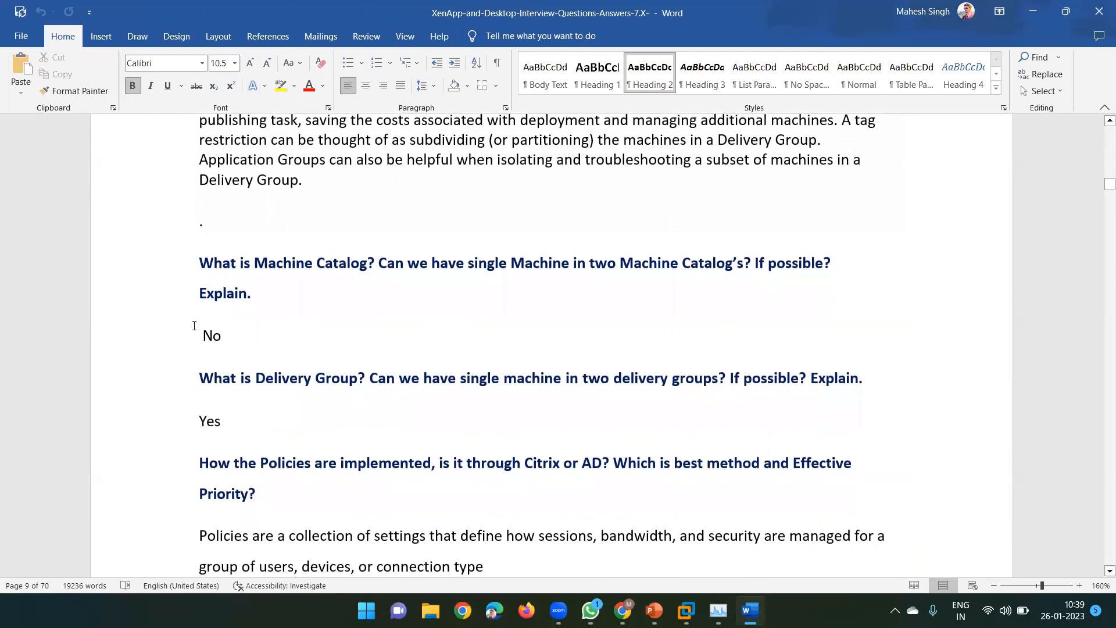
pyautogui.doubleClick(195, 326)
pyautogui.click(253, 337)
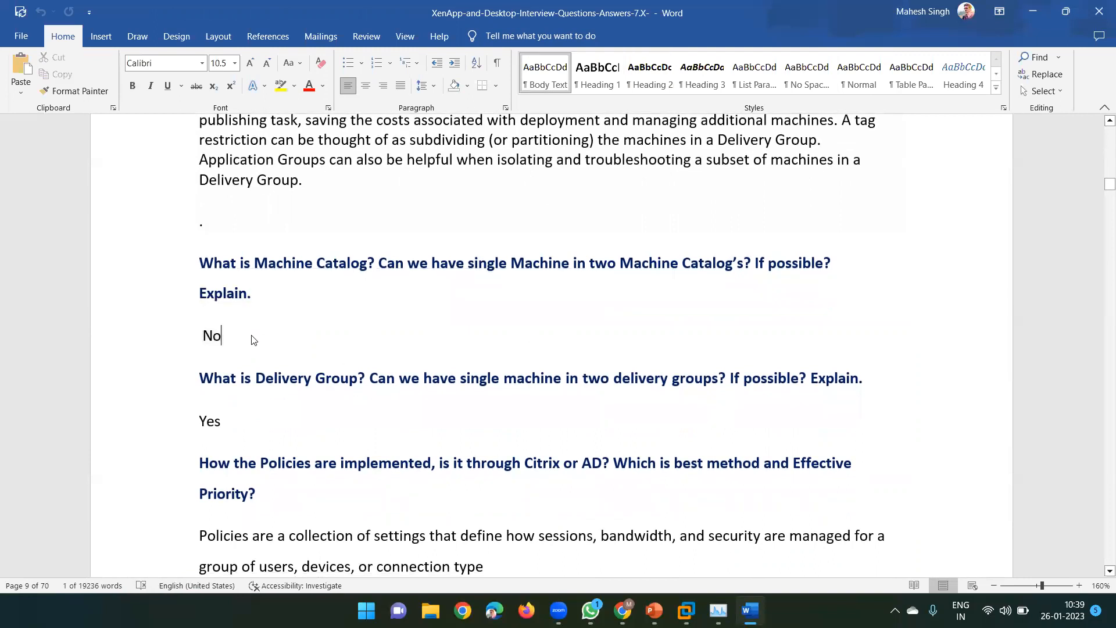
pyautogui.hotkey('ctrl', 'z')
pyautogui.doubleClick(213, 338)
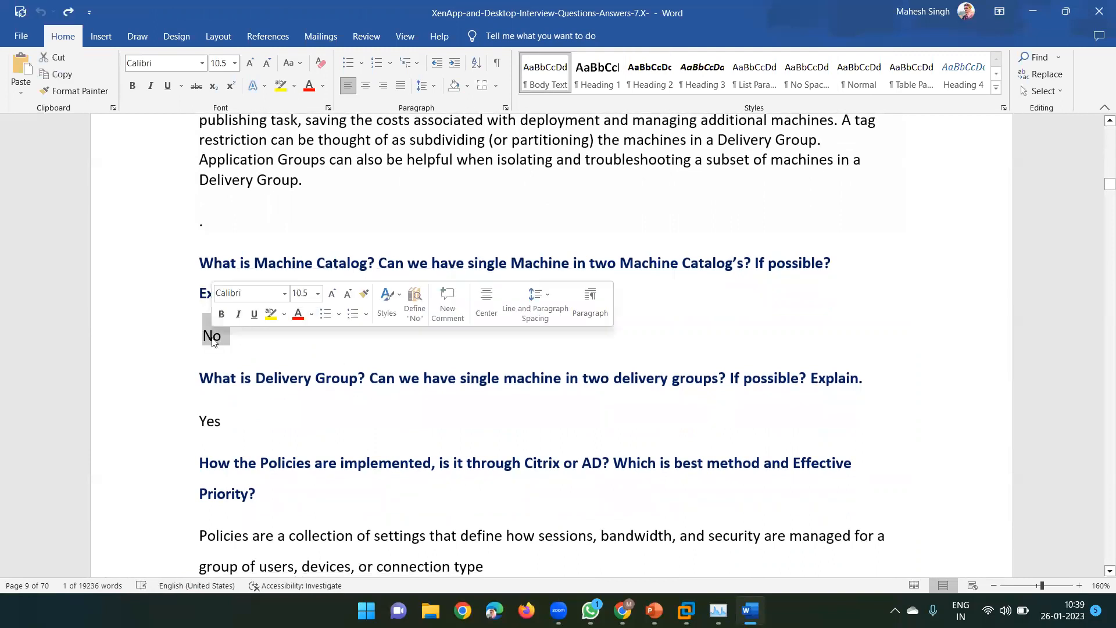
# Scroll past the Power State table to the manual target device entries, then close the document
pyautogui.scroll(-2, 213, 338)
pyautogui.scroll(-10, 213, 338)
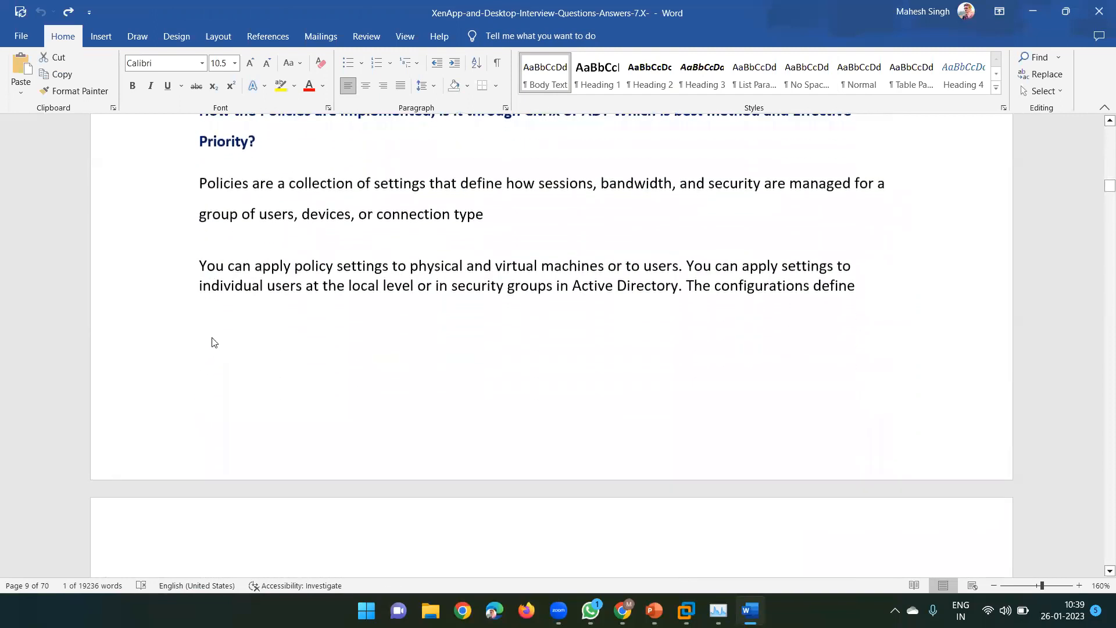
pyautogui.scroll(-15, 213, 338)
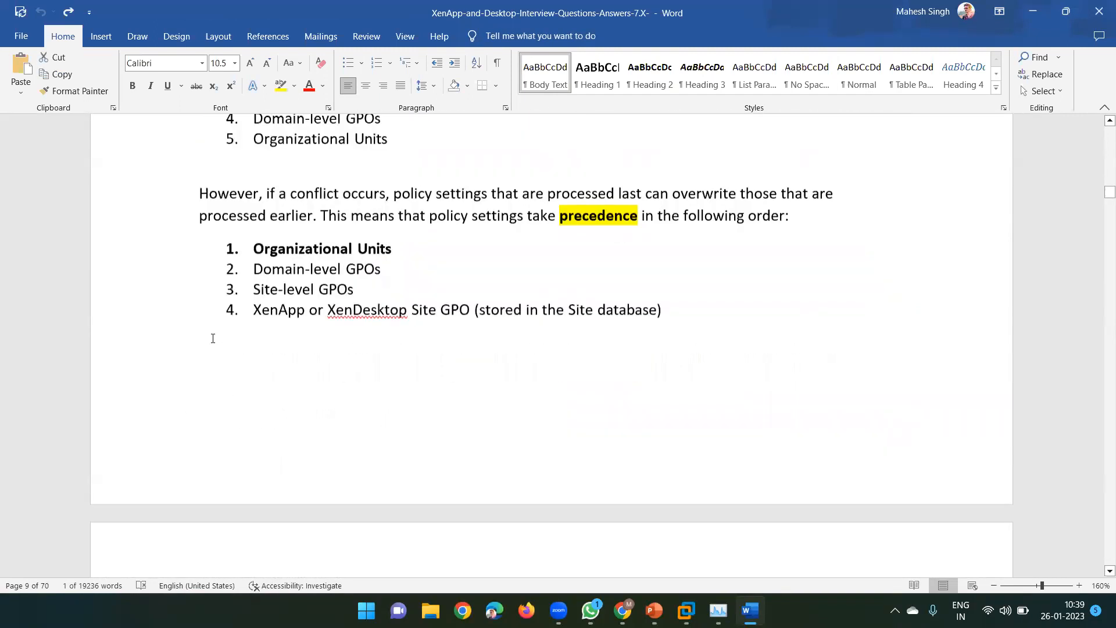
pyautogui.scroll(-20, 212, 338)
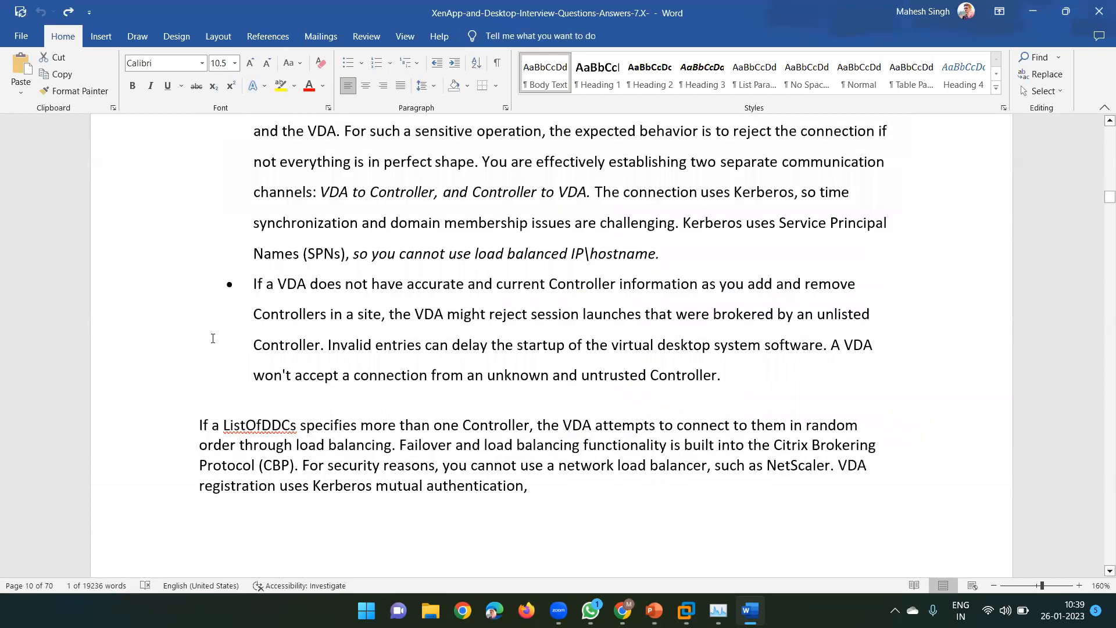
pyautogui.scroll(-20, 213, 338)
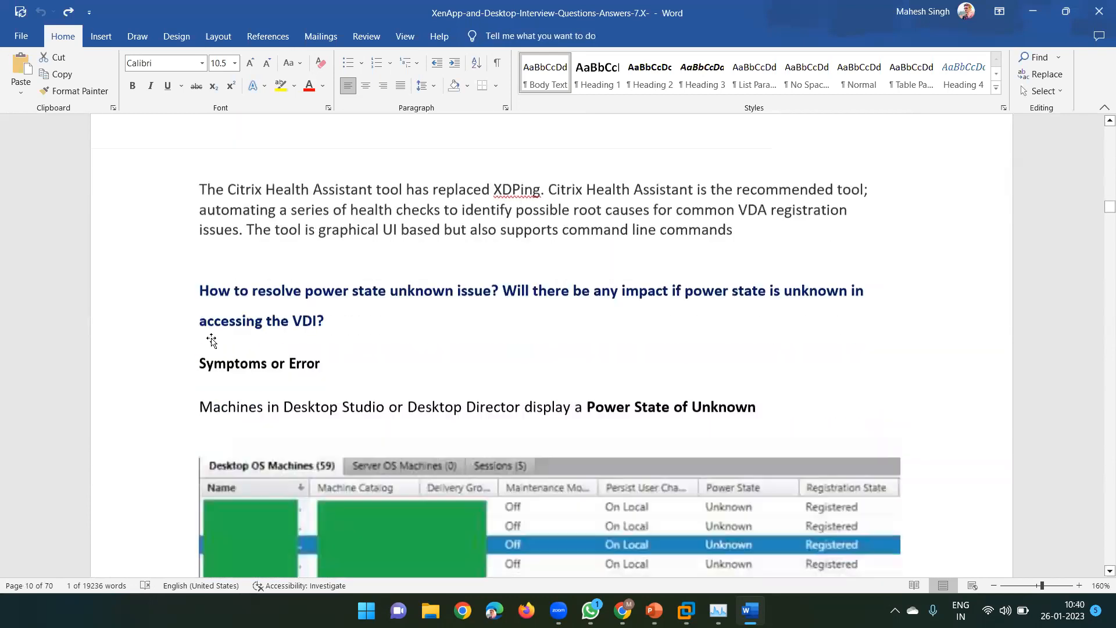
pyautogui.scroll(-3, 211, 341)
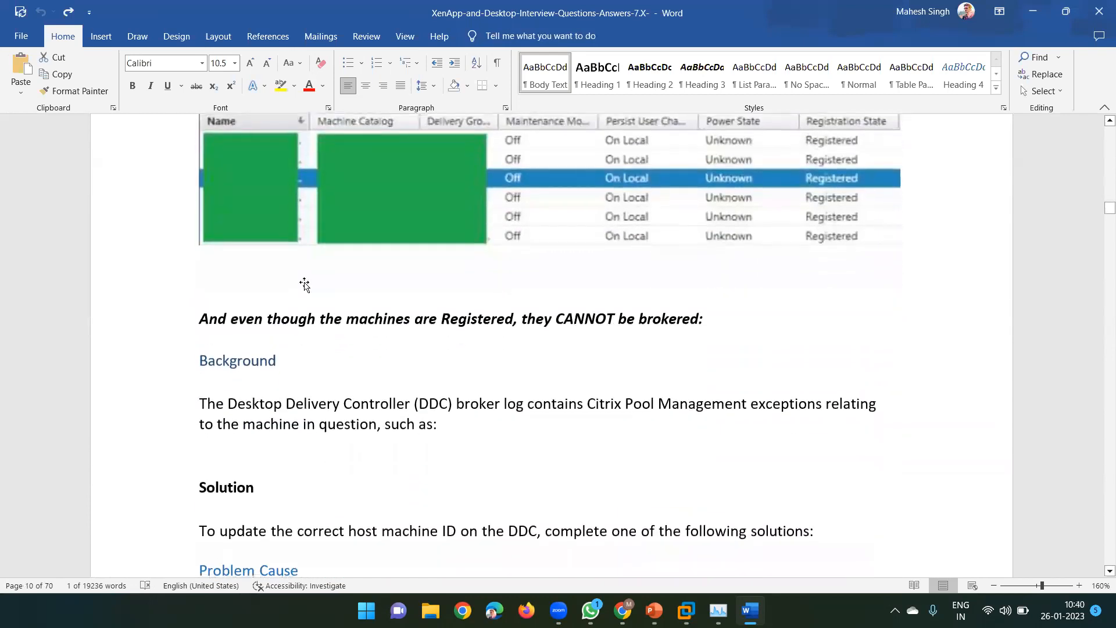
pyautogui.click(372, 223)
pyautogui.scroll(-5, 351, 304)
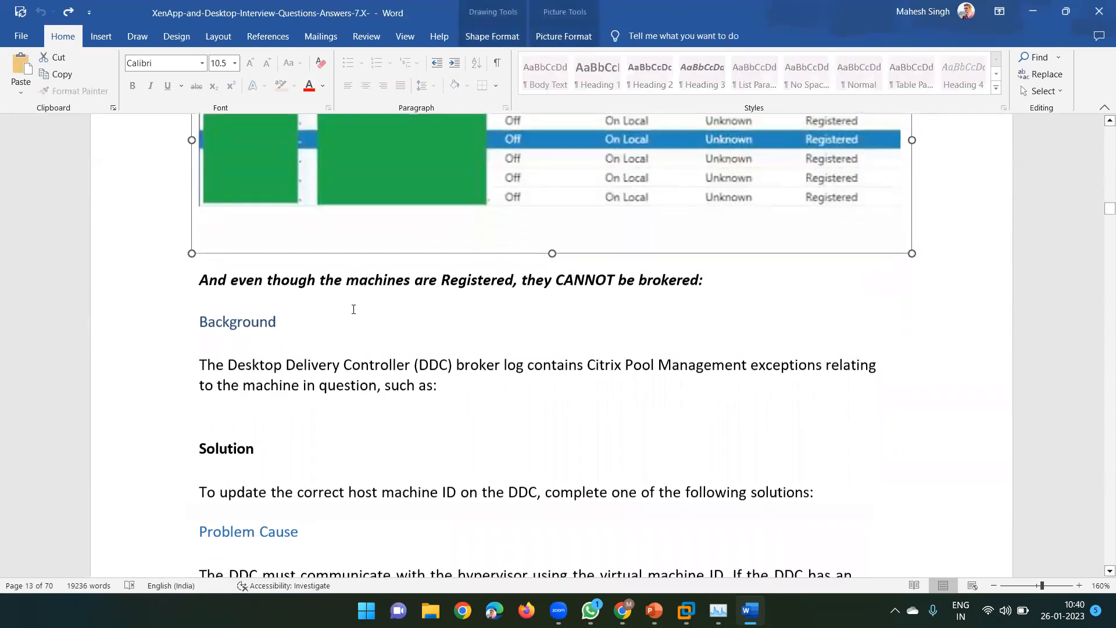
pyautogui.scroll(-20, 354, 309)
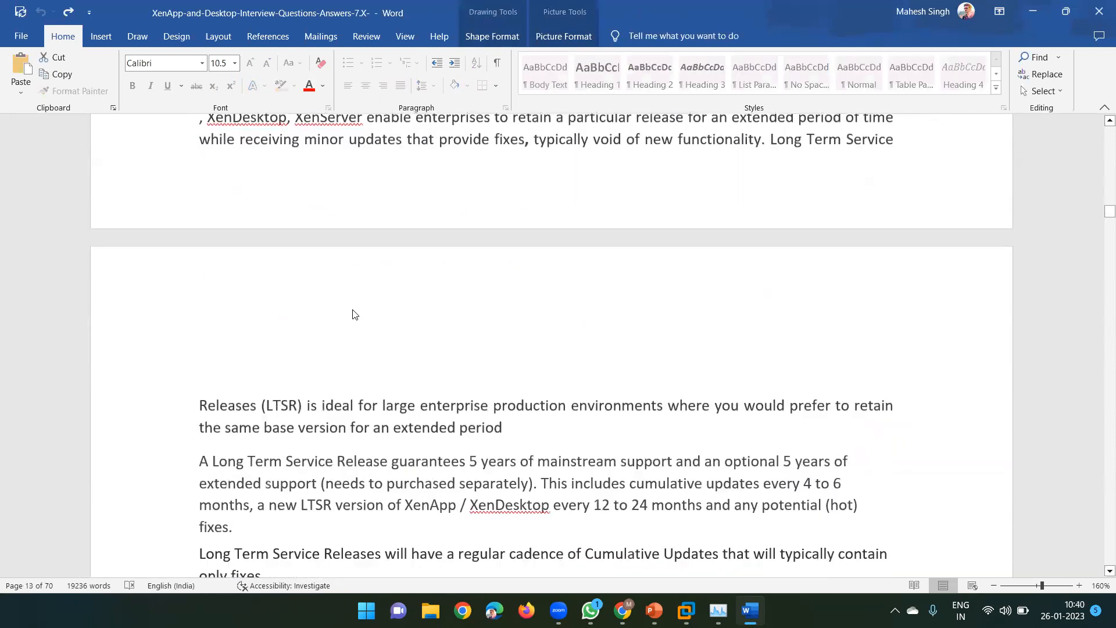
pyautogui.scroll(-1, 353, 309)
pyautogui.scroll(-20, 322, 295)
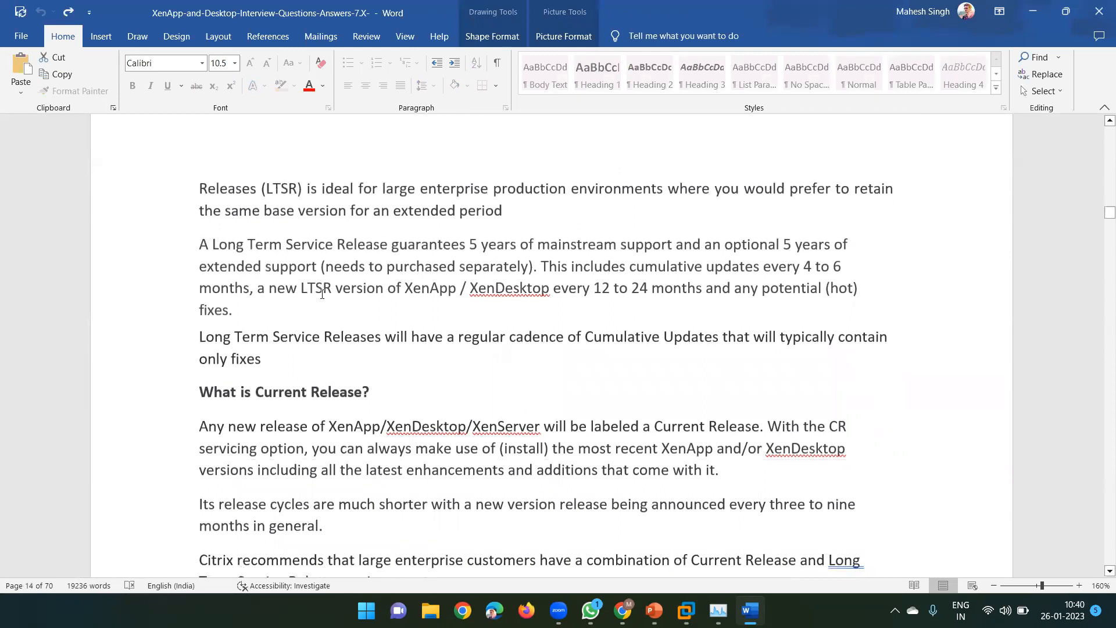
pyautogui.scroll(-15, 322, 295)
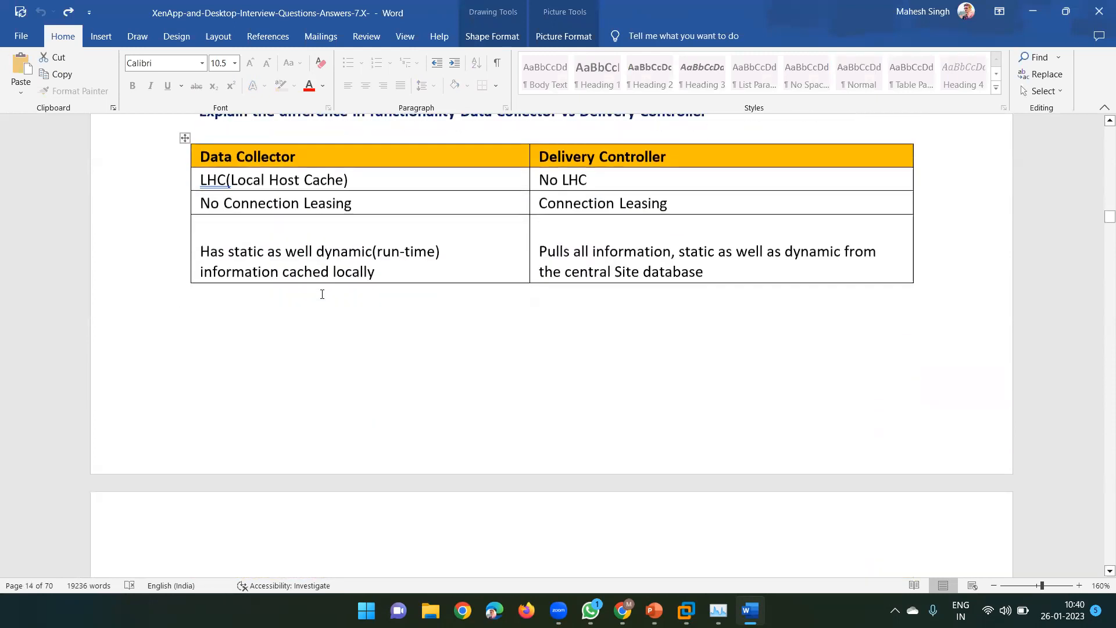
pyautogui.scroll(-8, 324, 299)
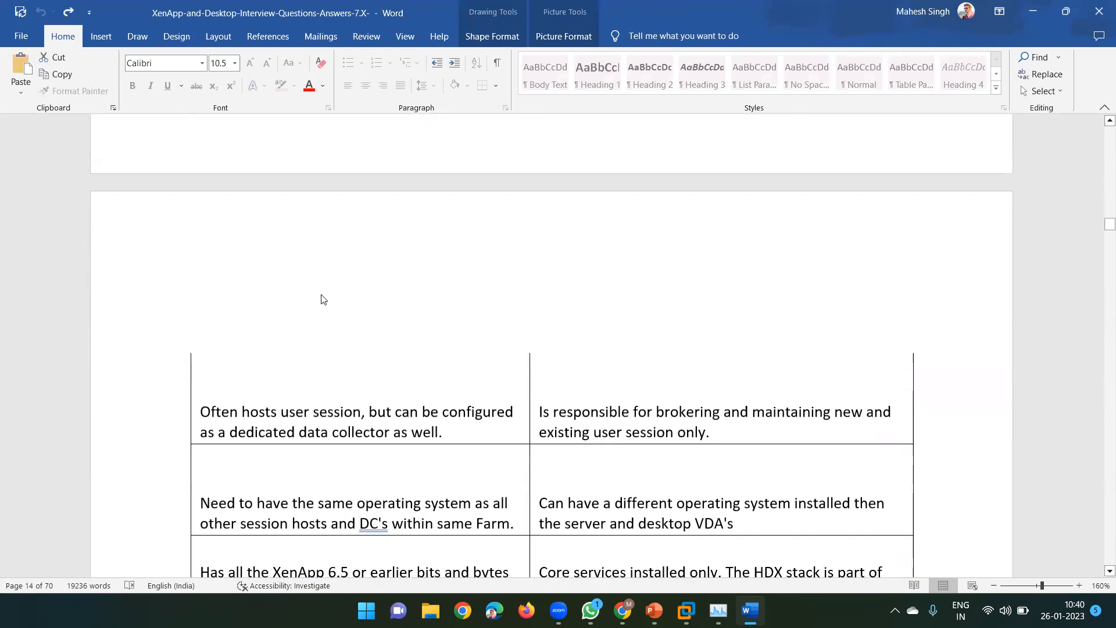
pyautogui.scroll(-20, 322, 297)
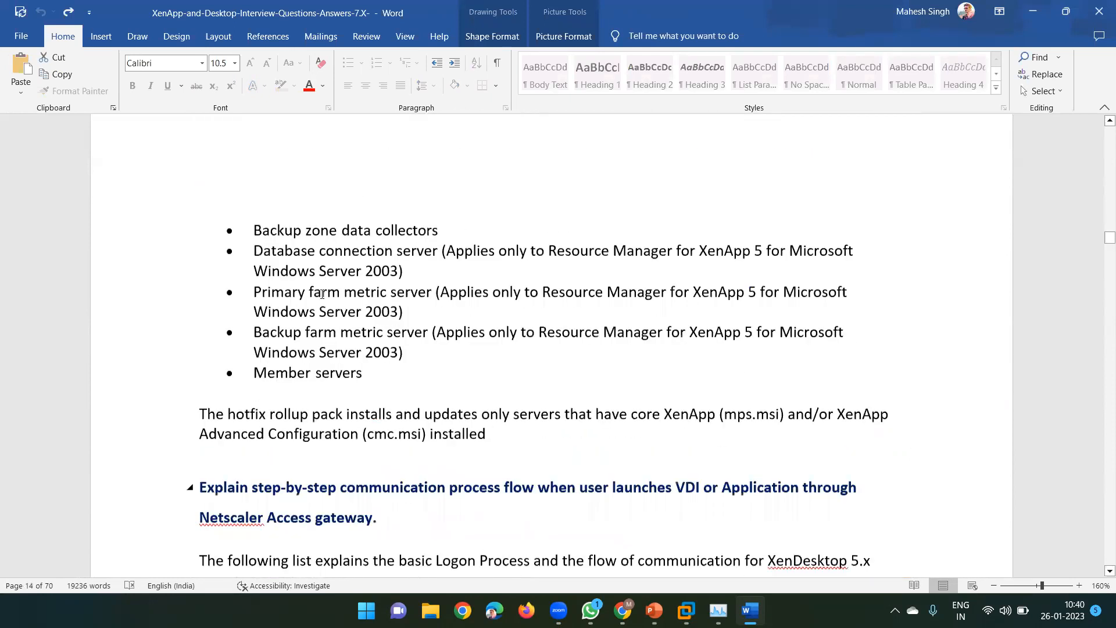
pyautogui.scroll(-10, 322, 294)
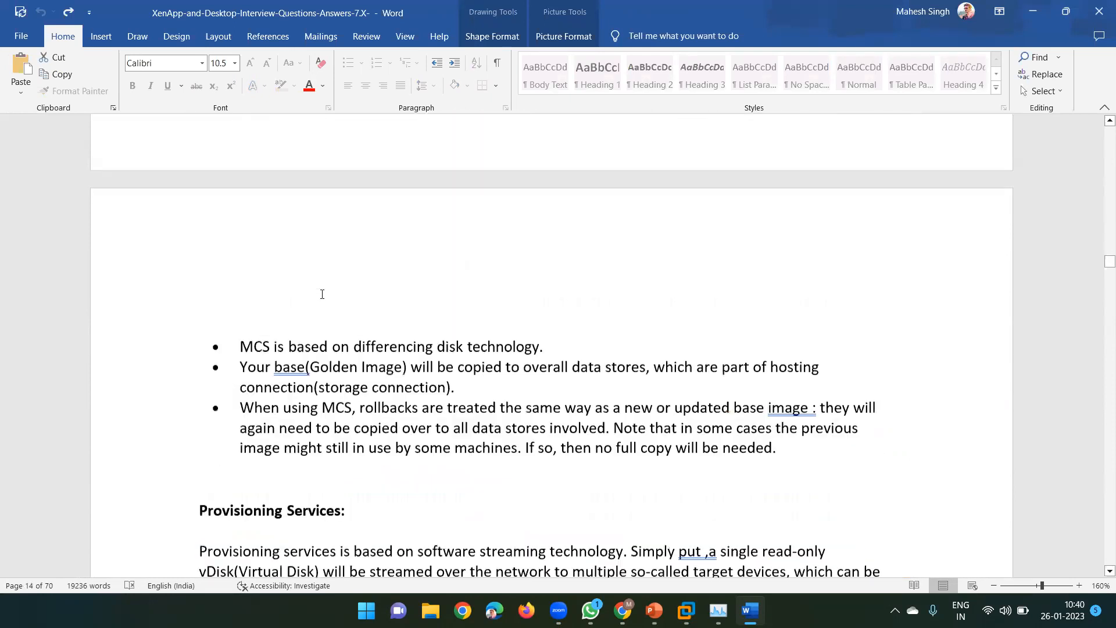
pyautogui.scroll(-10, 323, 299)
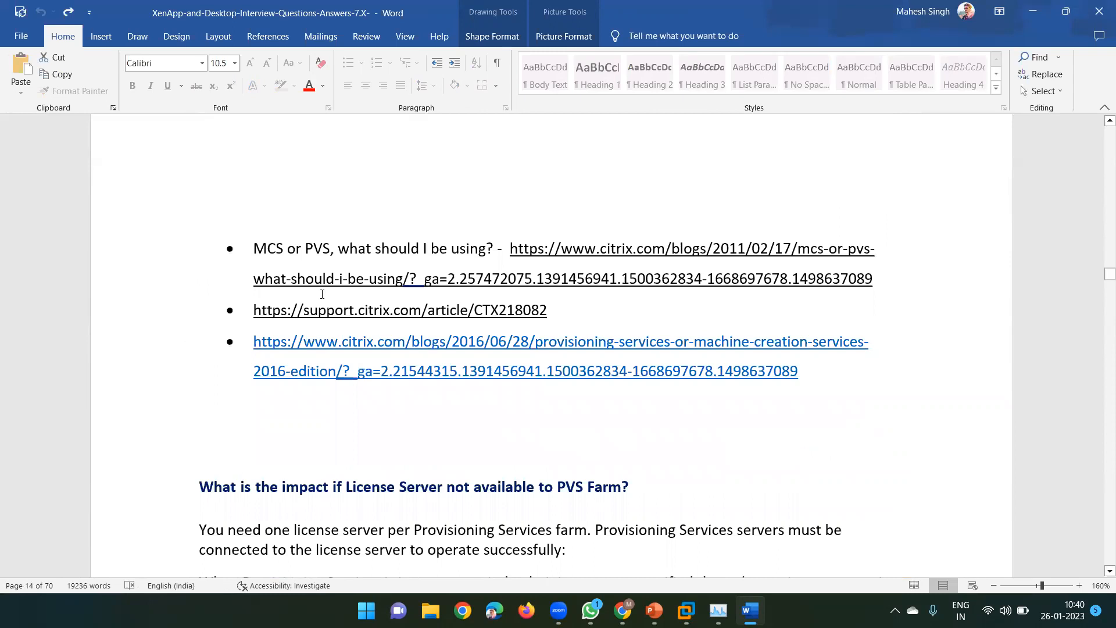
pyautogui.scroll(-10, 322, 294)
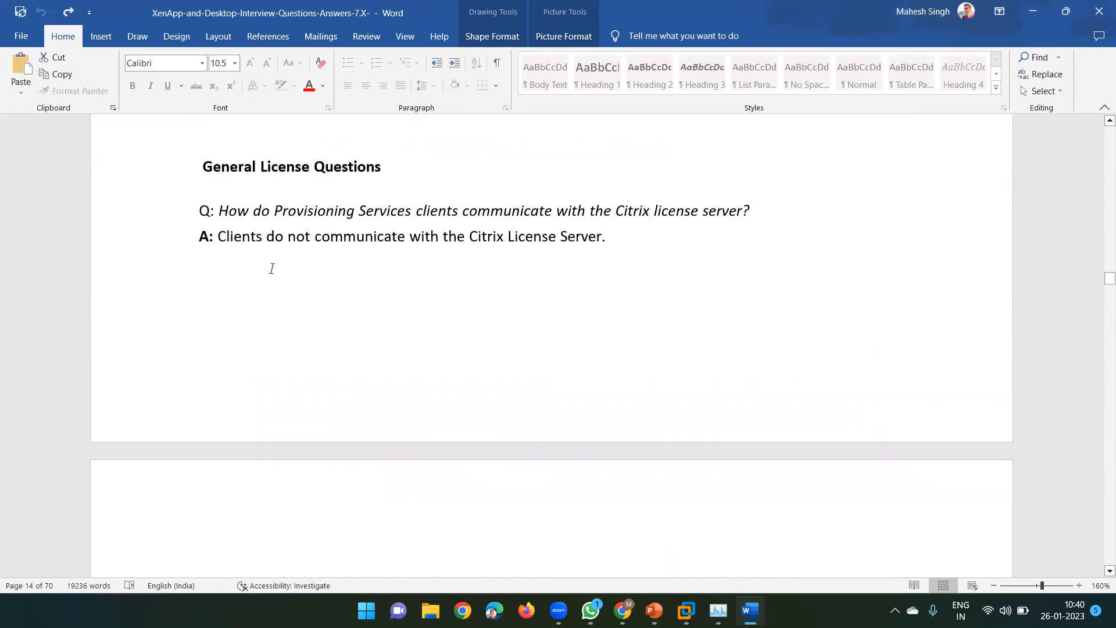
pyautogui.scroll(-10, 274, 268)
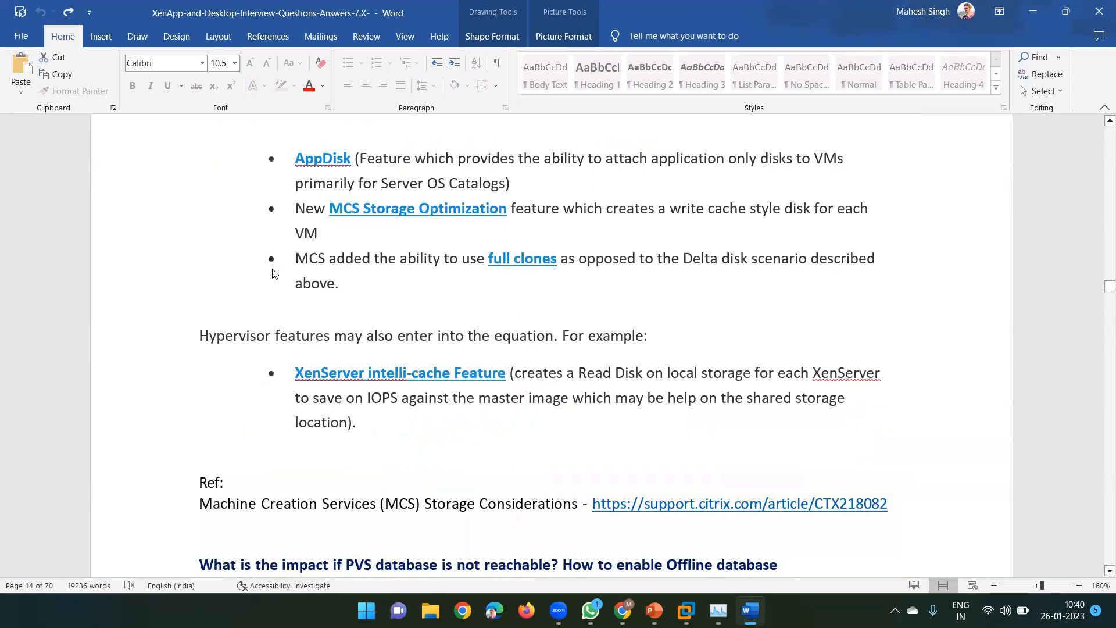
pyautogui.scroll(-10, 274, 274)
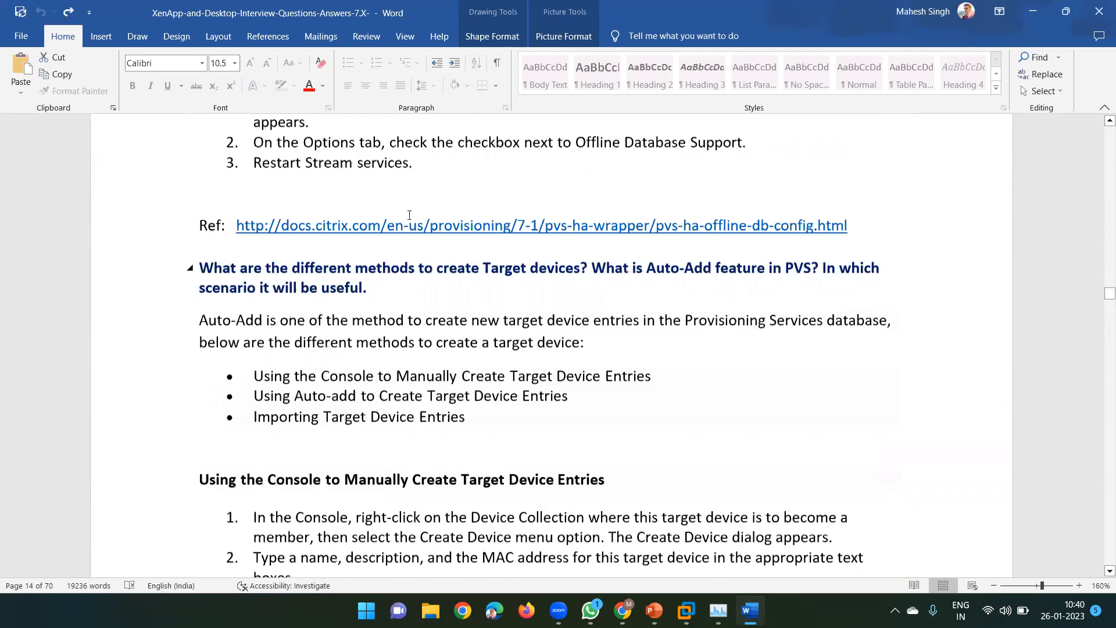
pyautogui.scroll(-5, 409, 215)
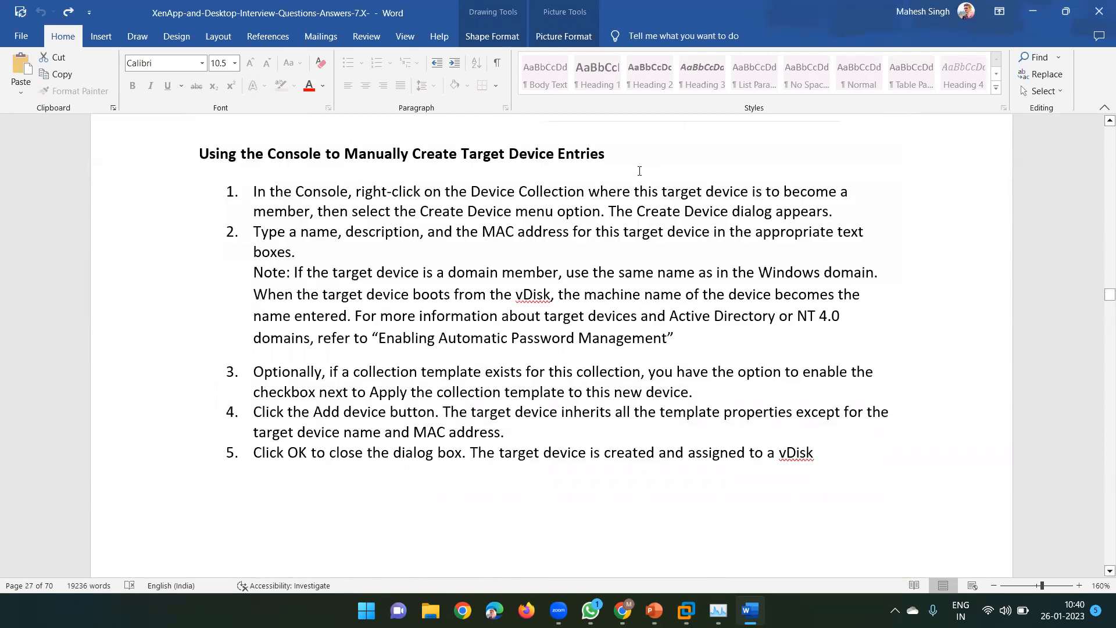
pyautogui.click(1099, 11)
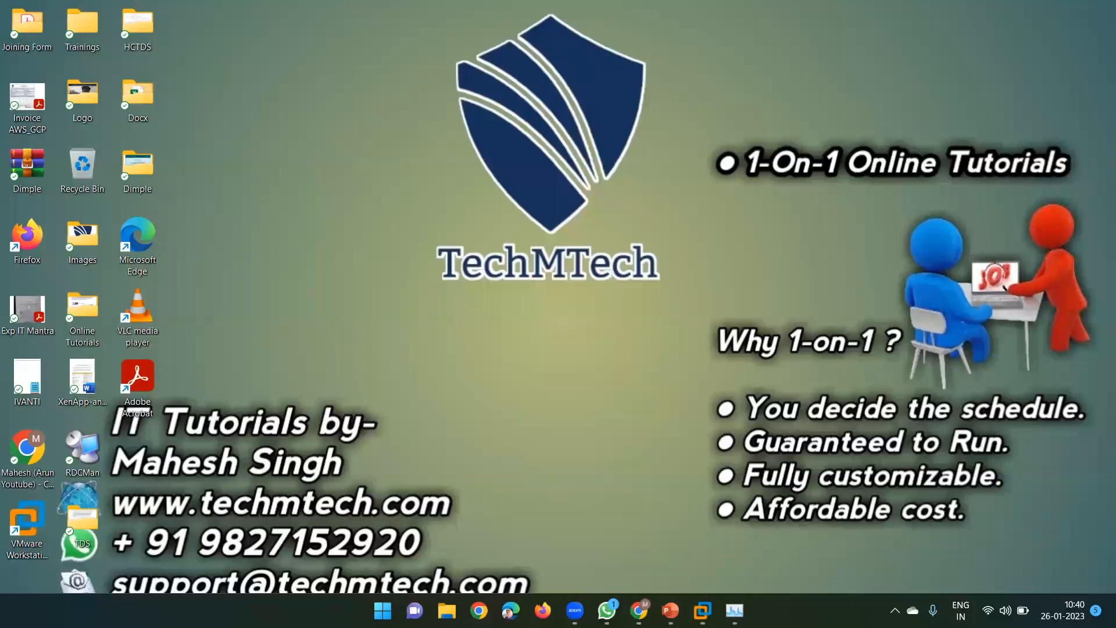
# Bring up the DDC window, dismiss the snap-in warning, and view Delivery Groups then Machine Catalogs
pyautogui.moveTo(703, 610)
pyautogui.click(689, 518)
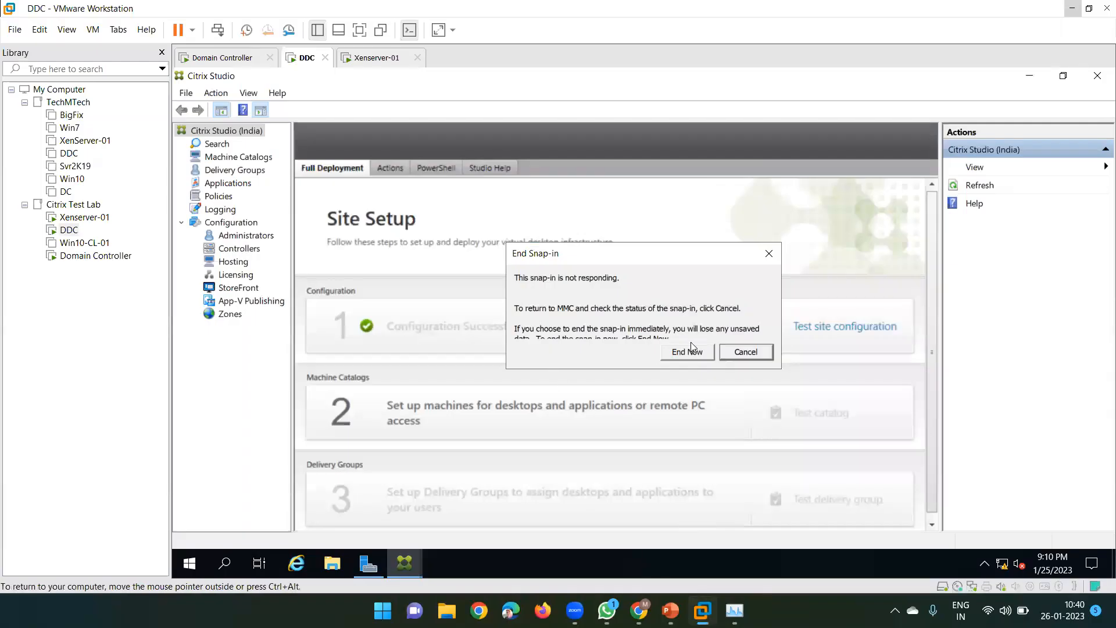
pyautogui.click(769, 256)
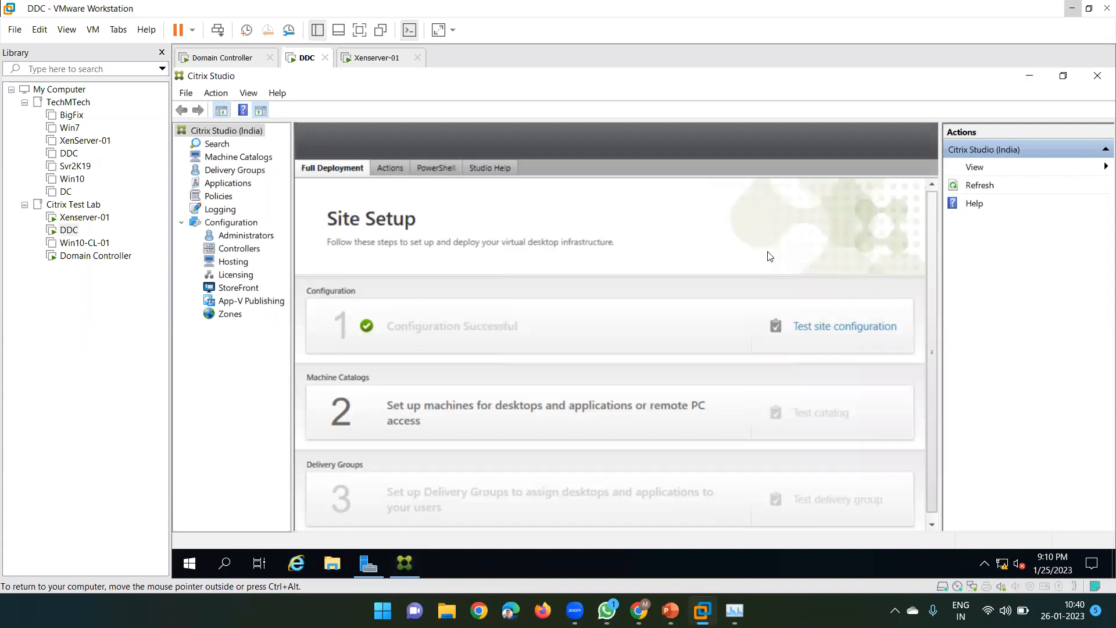
pyautogui.click(234, 169)
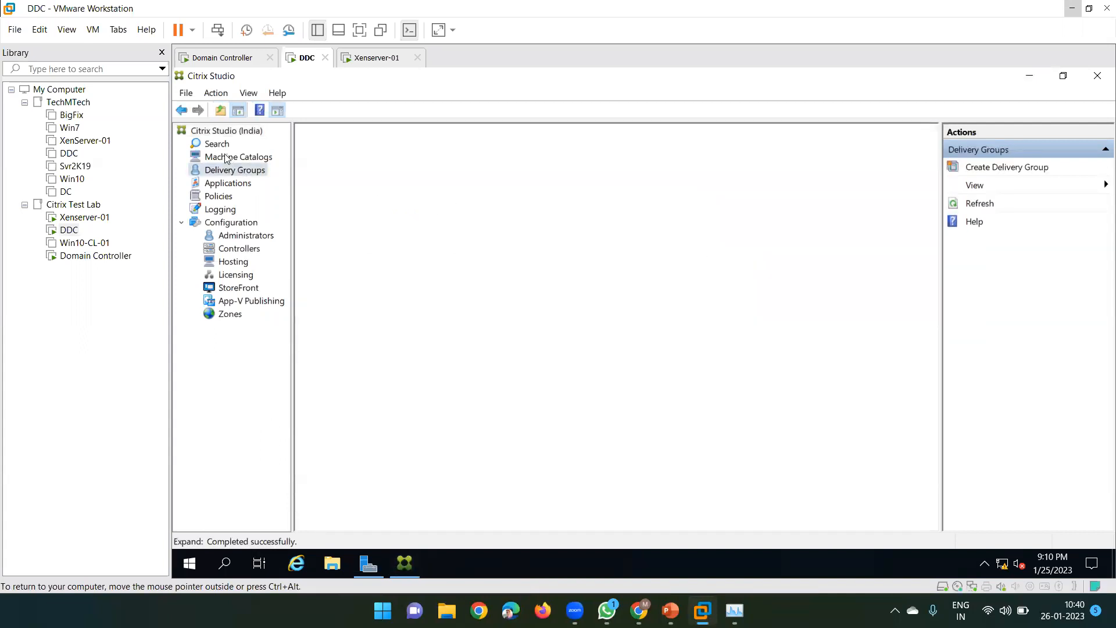
pyautogui.click(226, 157)
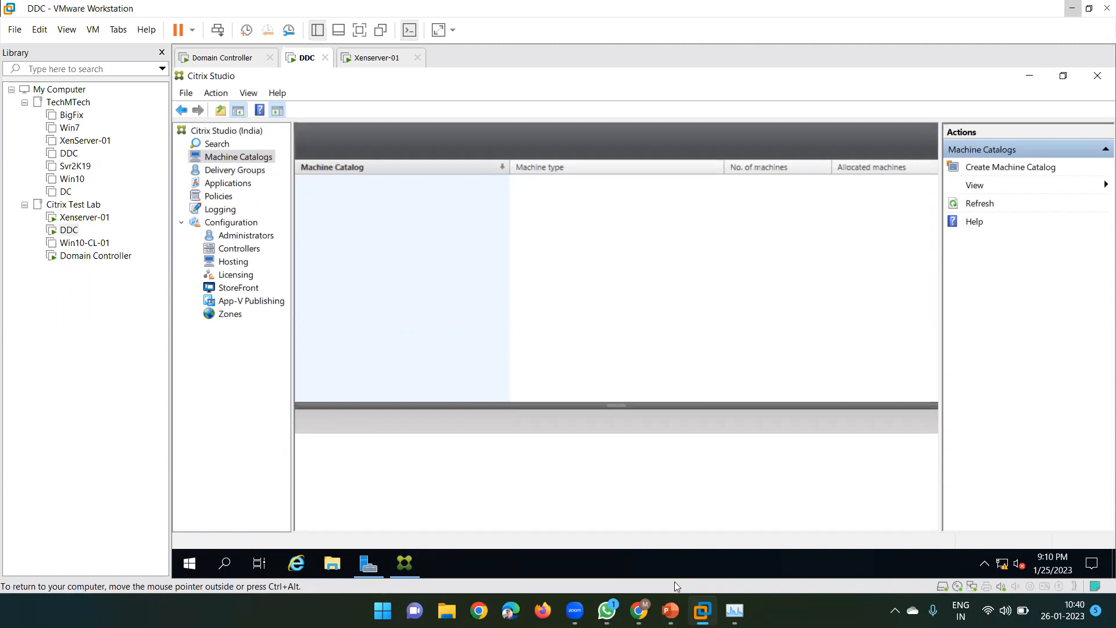
# Switch to the Xenserver-01 VM, minimize VMware, then bring the DDC window back
pyautogui.moveTo(820, 523)
pyautogui.click(835, 502)
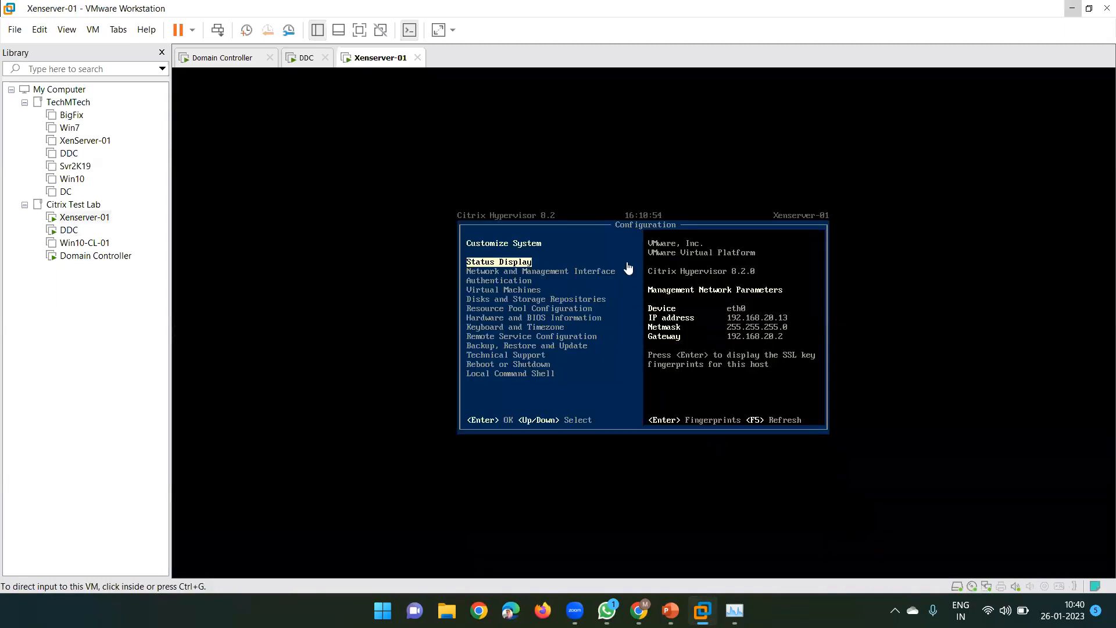
pyautogui.click(1069, 9)
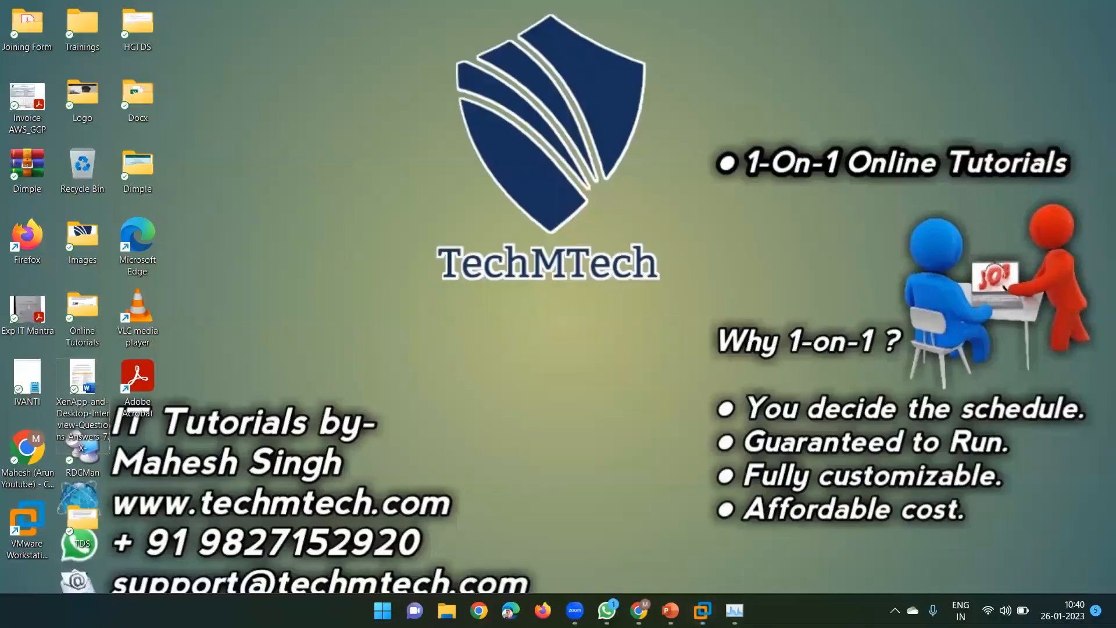
pyautogui.moveTo(702, 610)
pyautogui.click(716, 496)
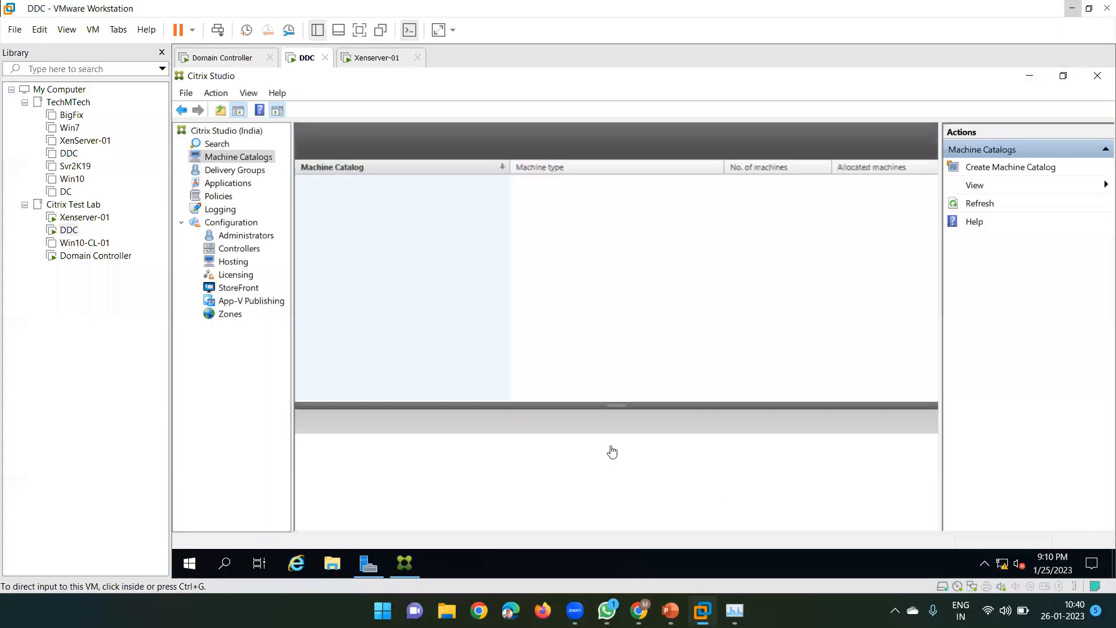
# Browse Delivery Groups and Machine Catalogs, then show the empty Applications folder
pyautogui.click(249, 173)
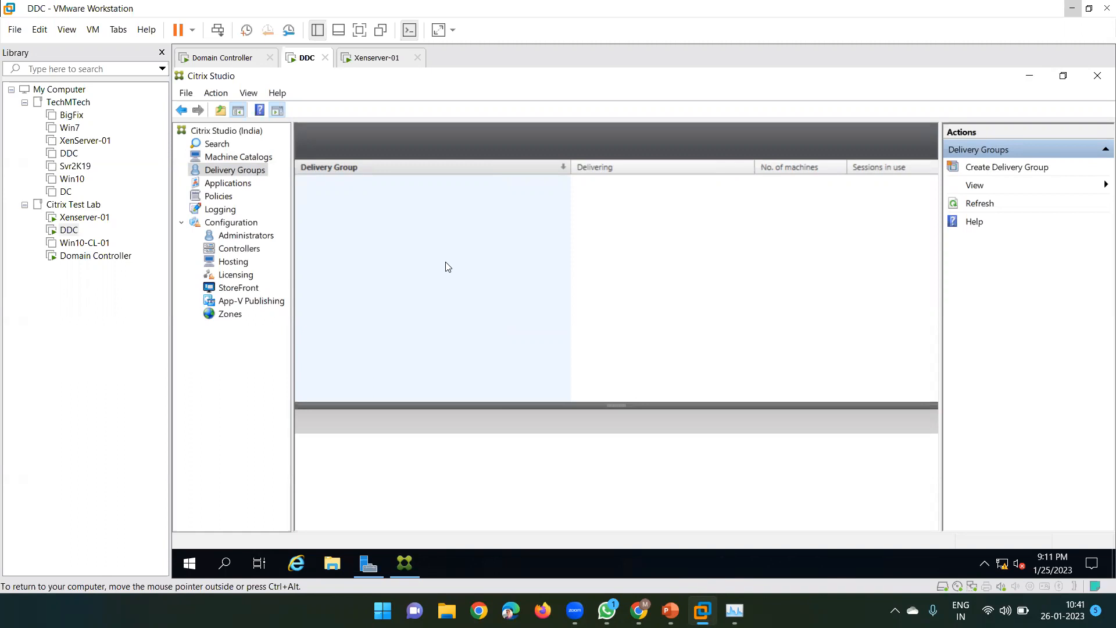
pyautogui.click(254, 158)
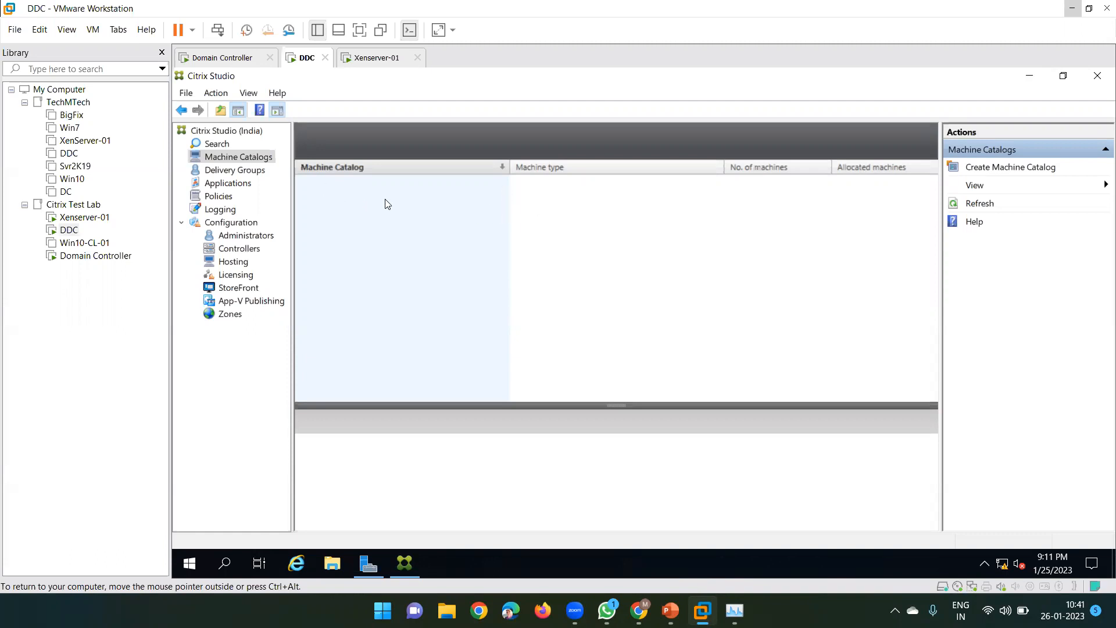
pyautogui.click(259, 170)
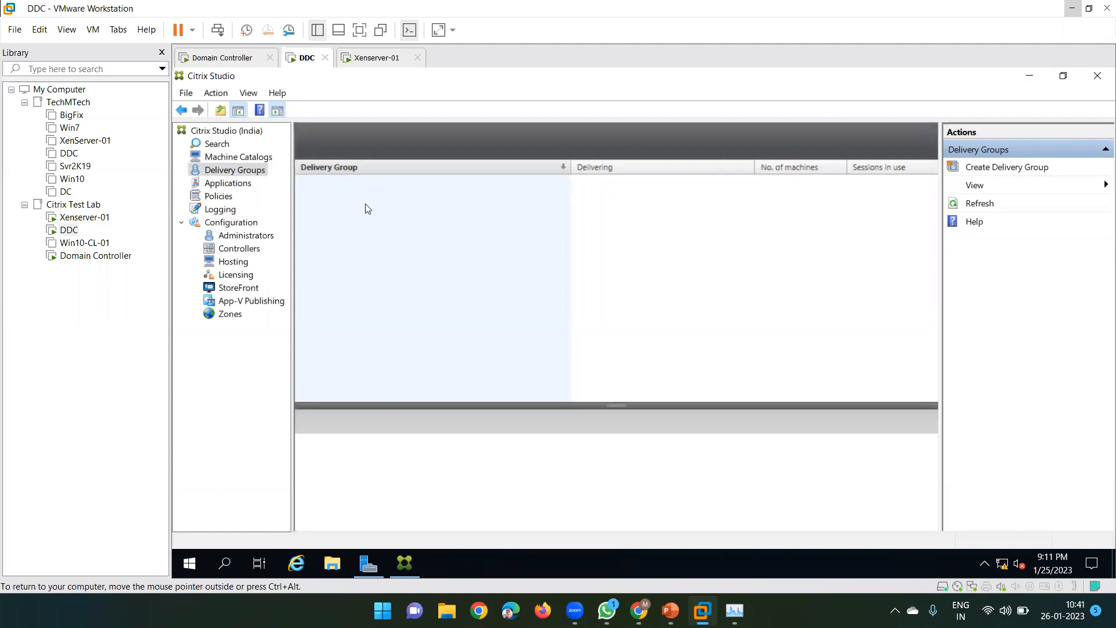
pyautogui.click(228, 185)
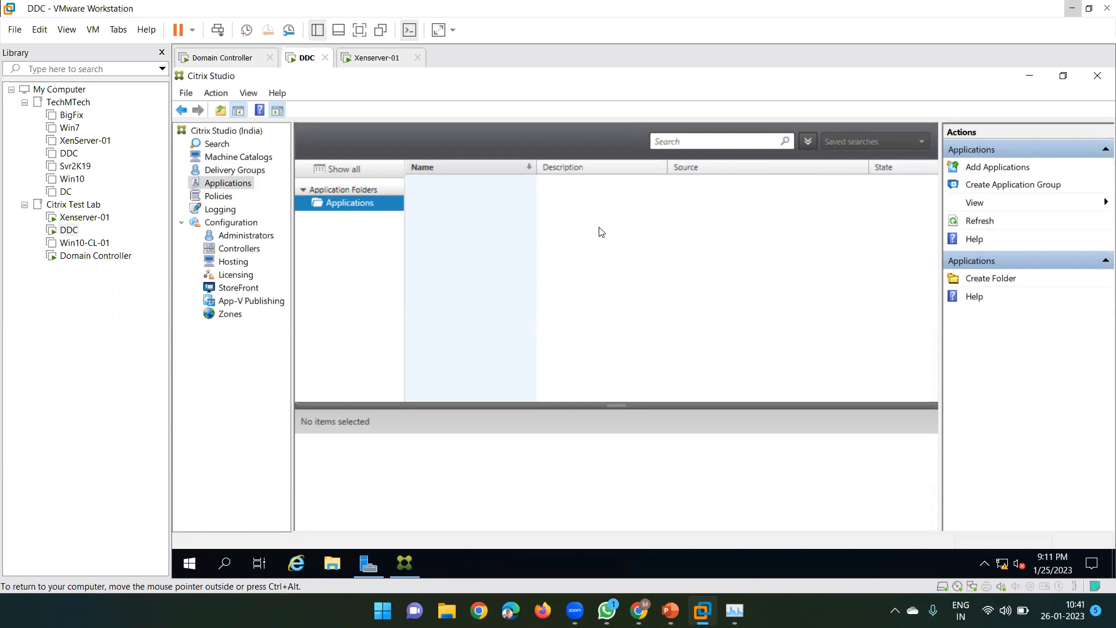
# Look over the Policies node, dismiss its welcome screen, and open the Logging node
pyautogui.click(227, 197)
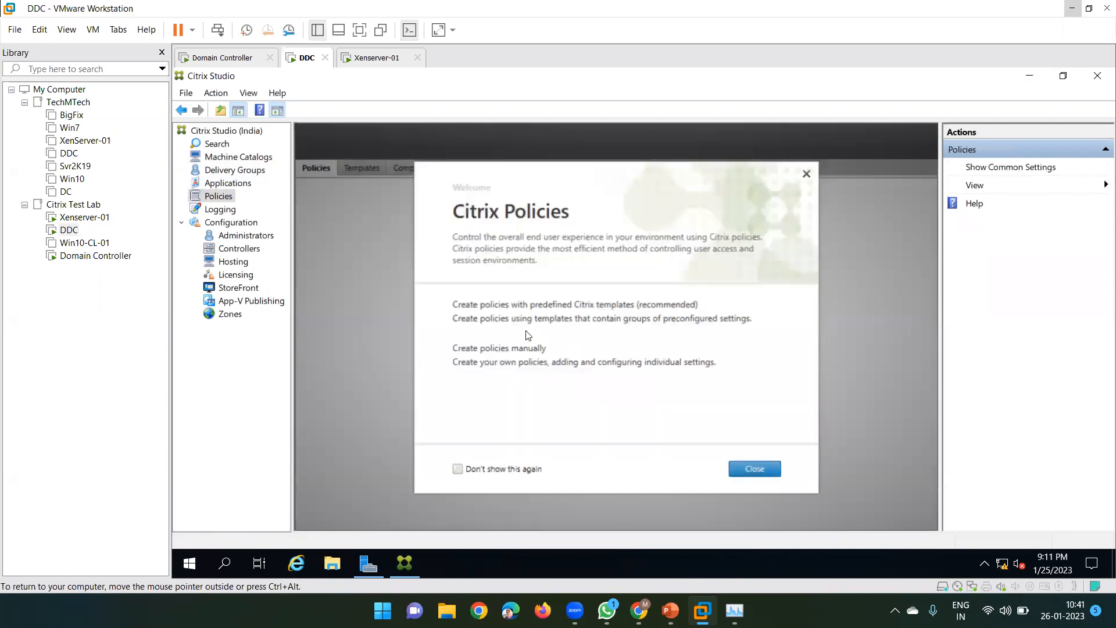
pyautogui.click(754, 469)
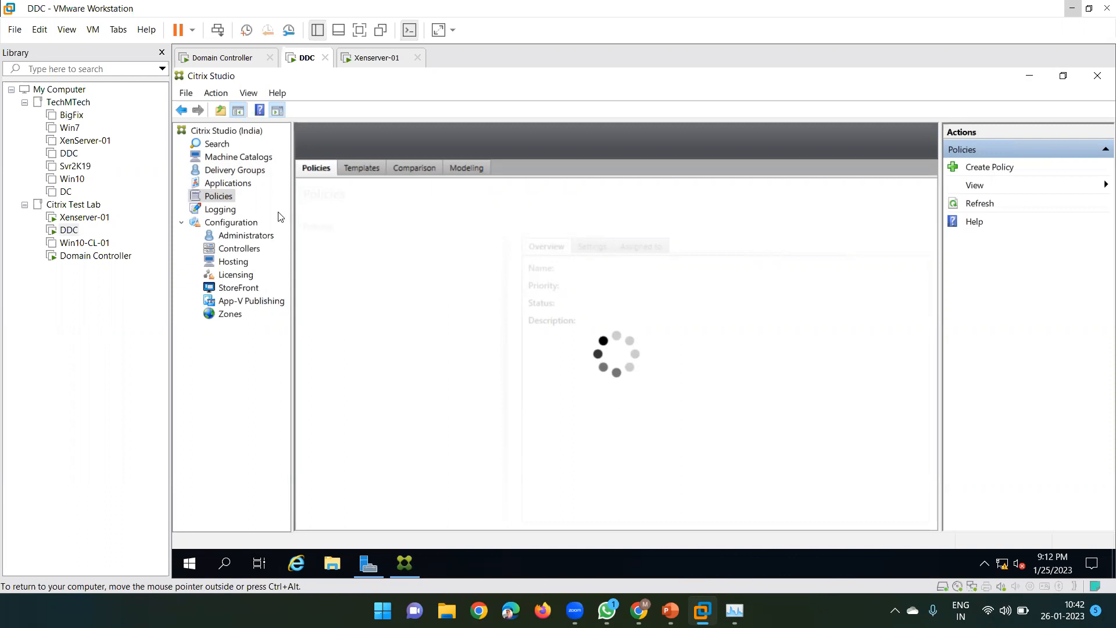
pyautogui.click(225, 211)
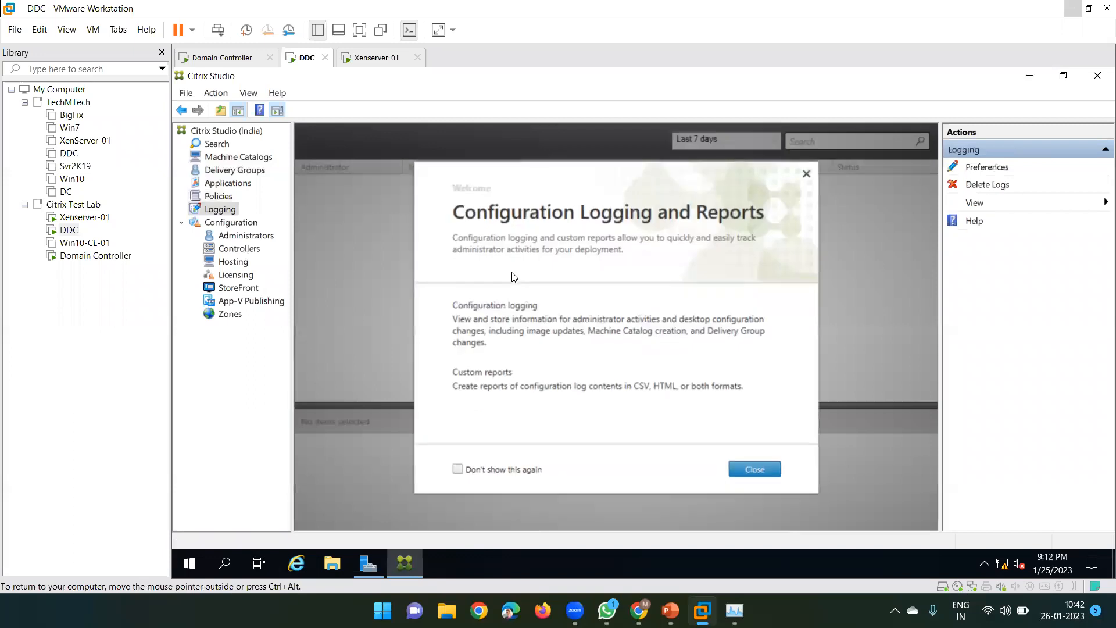
# Inspect the Full Desktop Deployment, failed Set database connection and Set Site metadata log entries
pyautogui.click(753, 469)
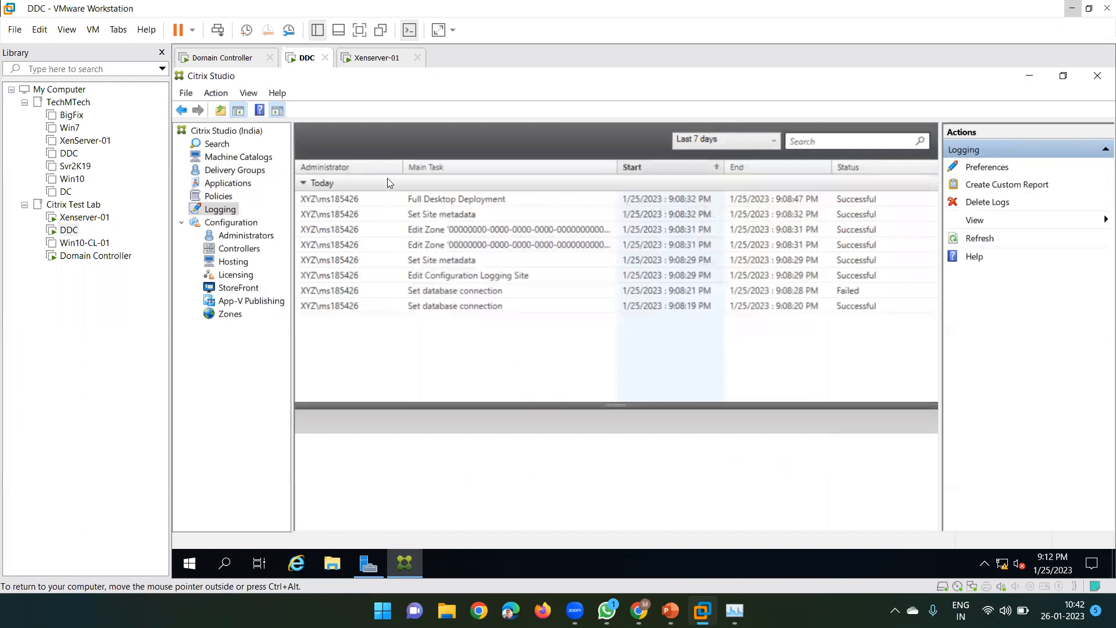
pyautogui.click(423, 201)
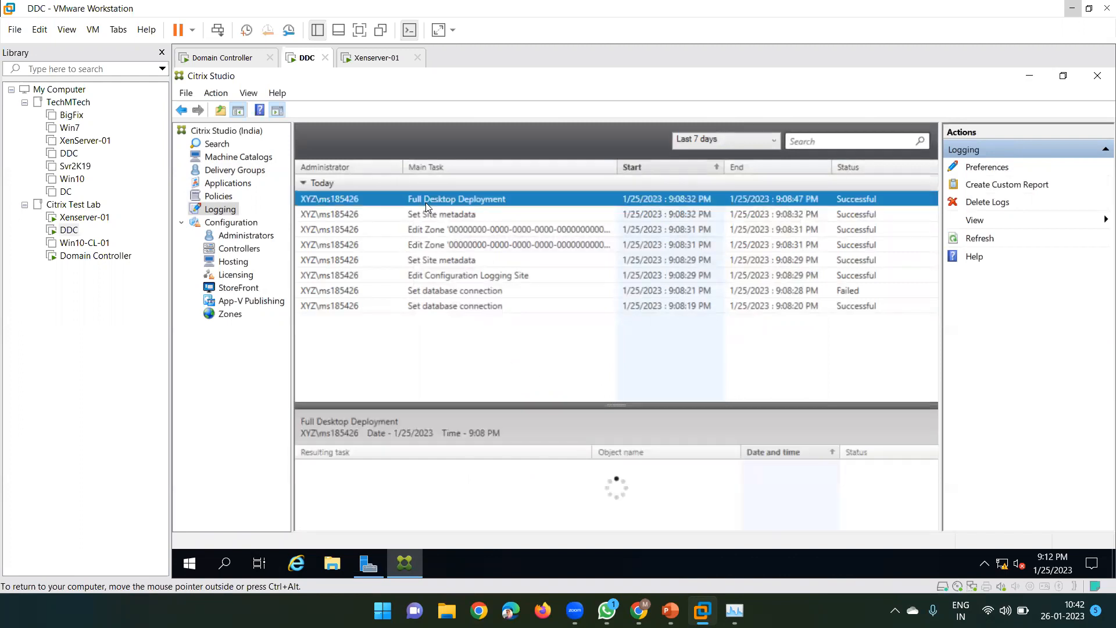
pyautogui.click(424, 284)
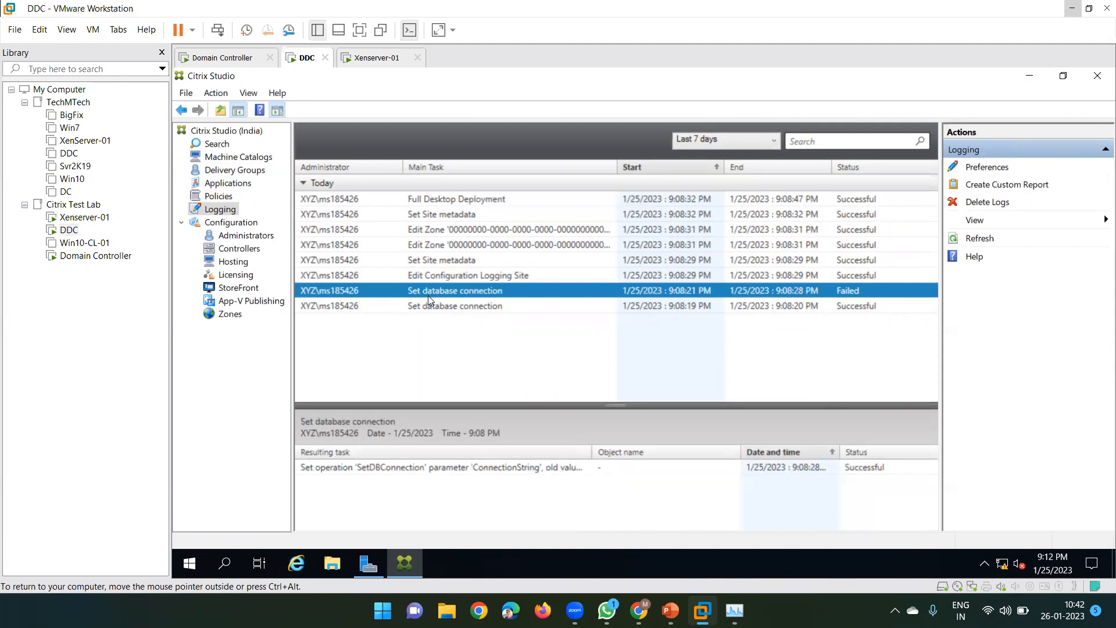
pyautogui.click(438, 262)
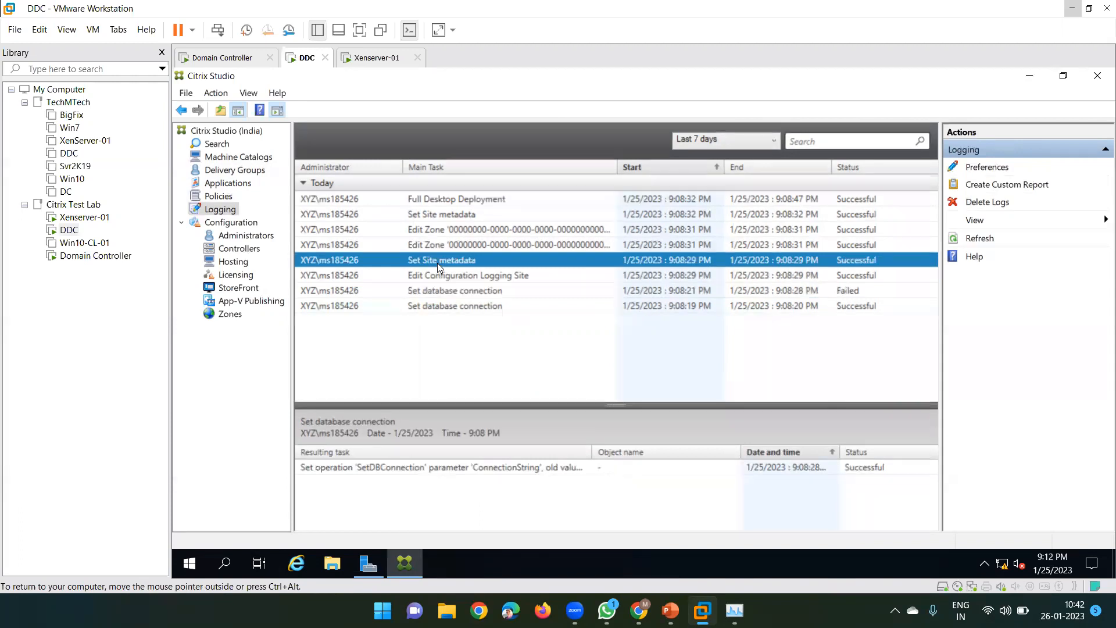
pyautogui.click(443, 200)
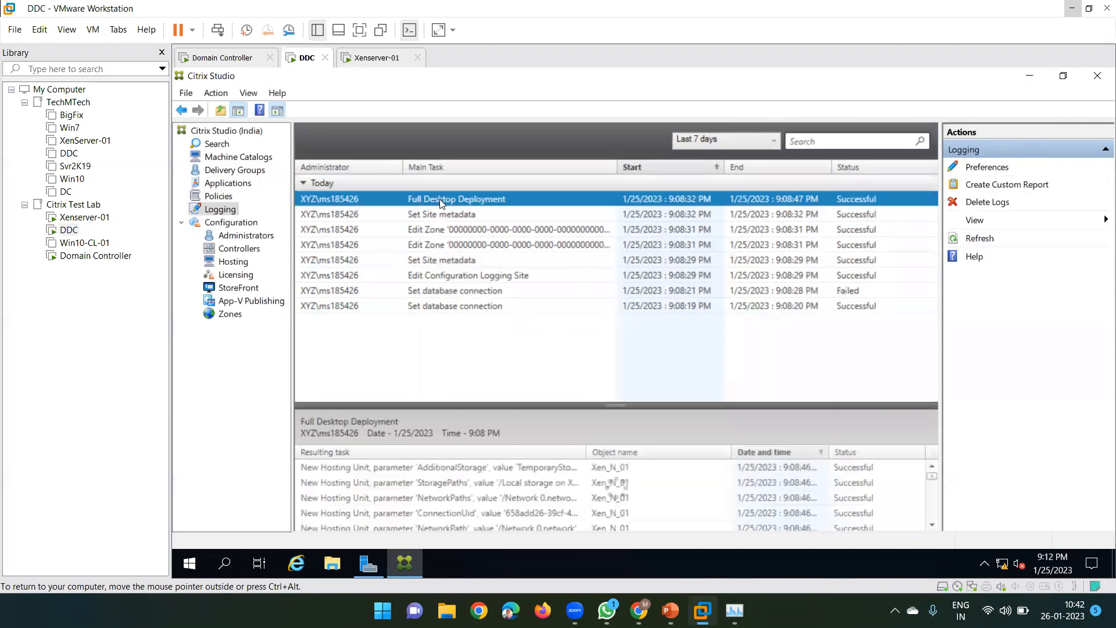
pyautogui.click(329, 215)
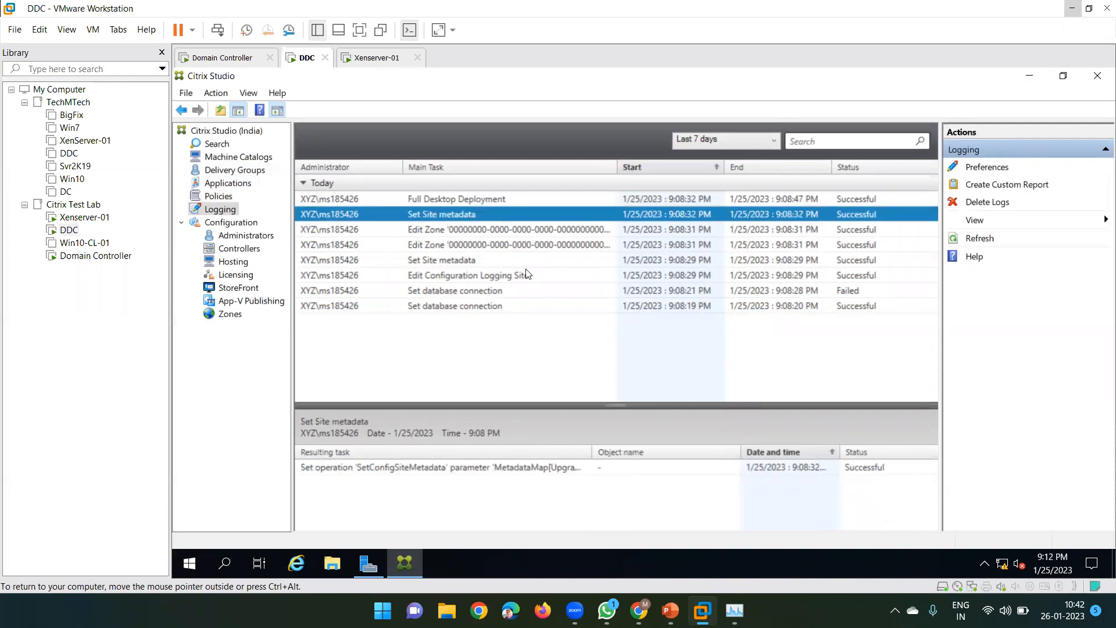
pyautogui.click(635, 198)
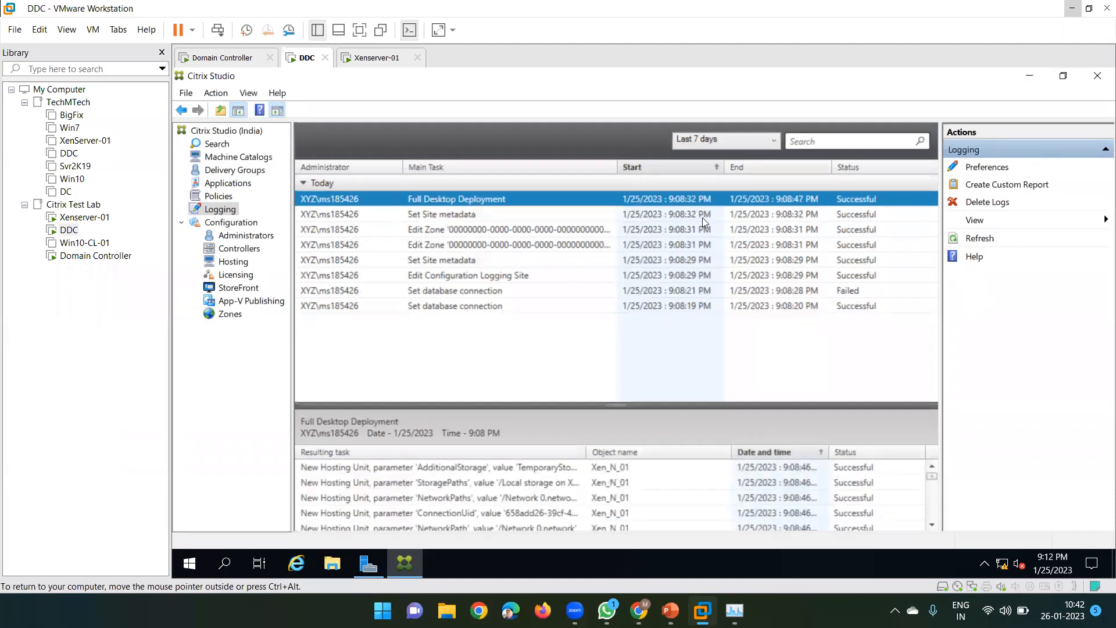
# Check the Set Site metadata and two Edit Zone entries, return to Full Desktop Deployment, and release the VM
pyautogui.click(681, 213)
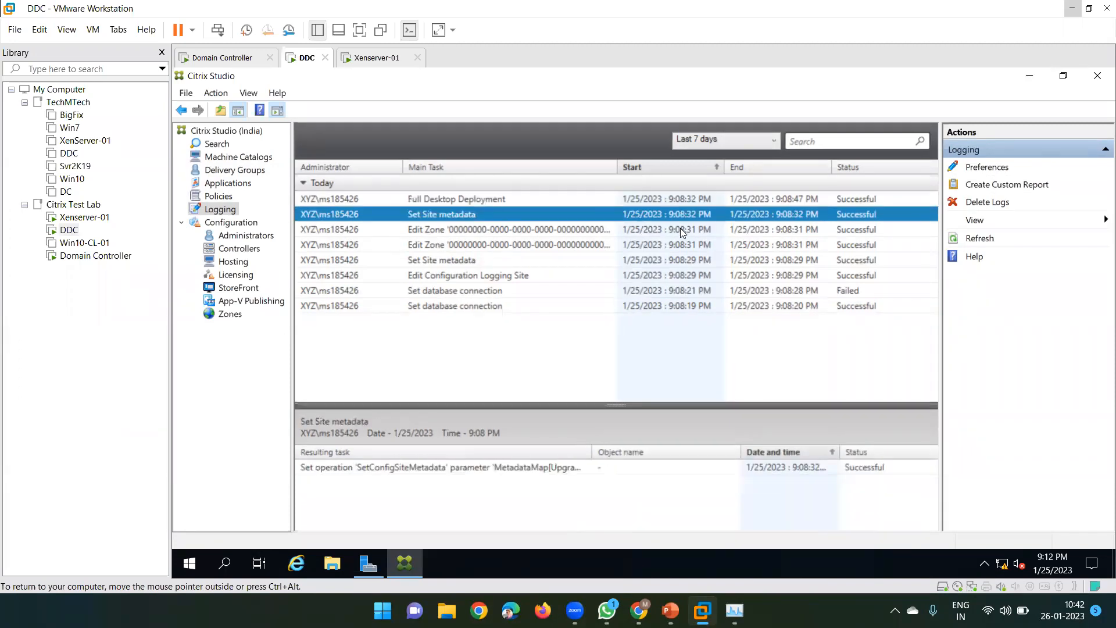
pyautogui.click(680, 228)
pyautogui.click(680, 244)
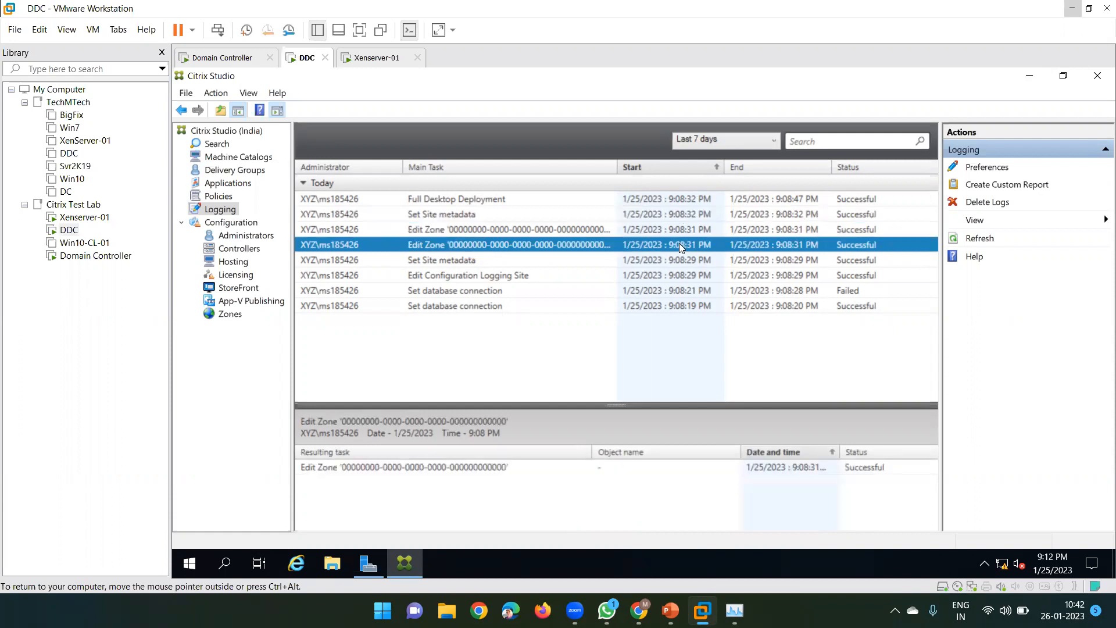
pyautogui.click(680, 259)
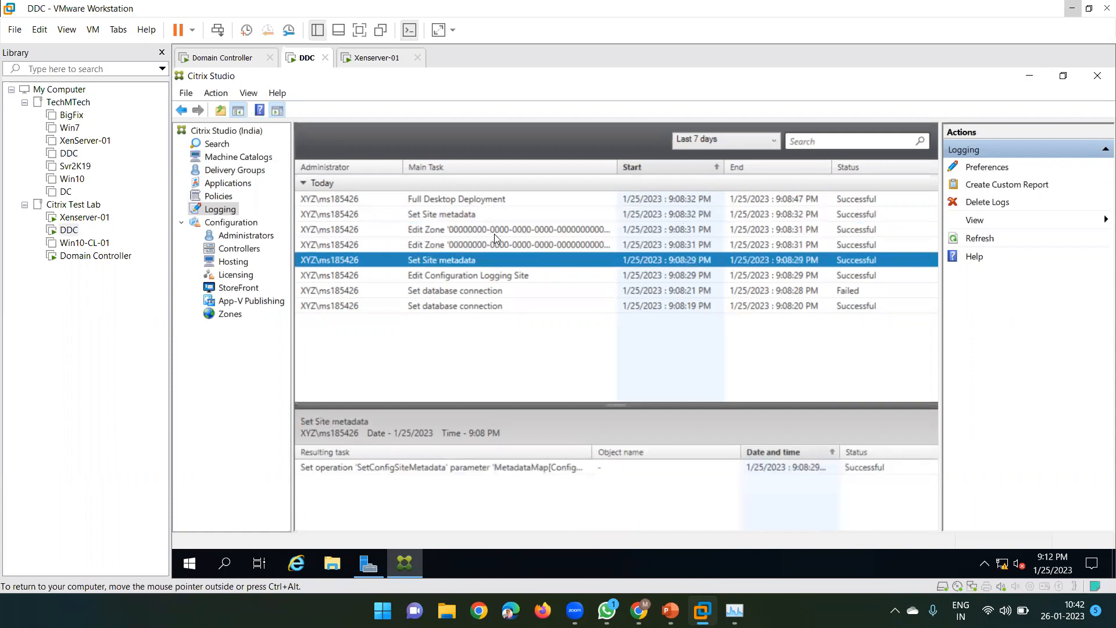
pyautogui.click(368, 200)
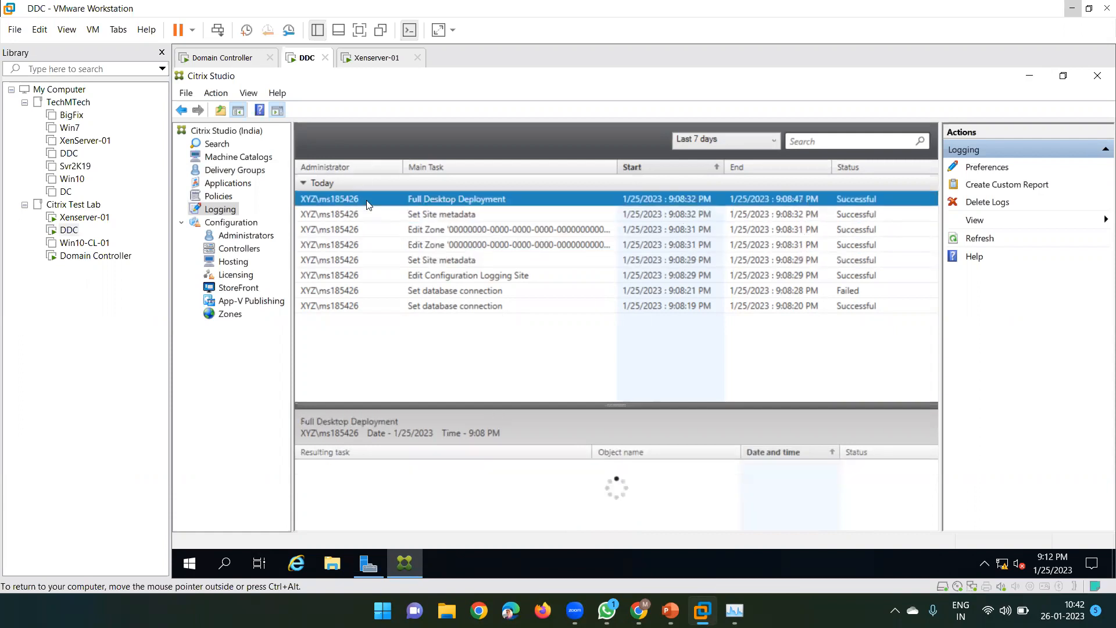
pyautogui.click(394, 214)
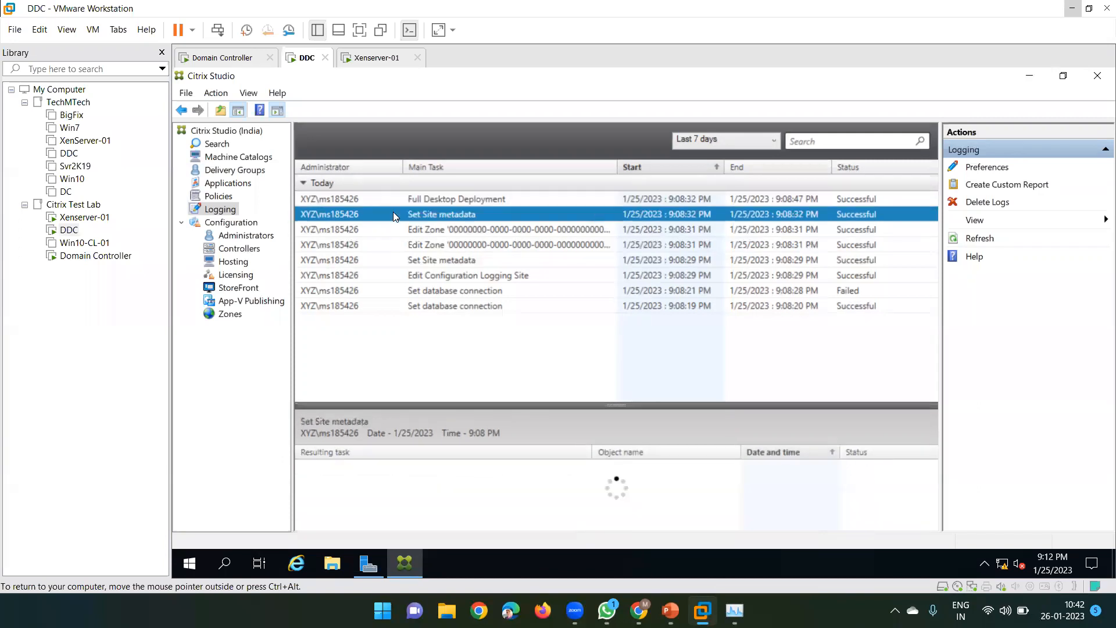
pyautogui.click(421, 199)
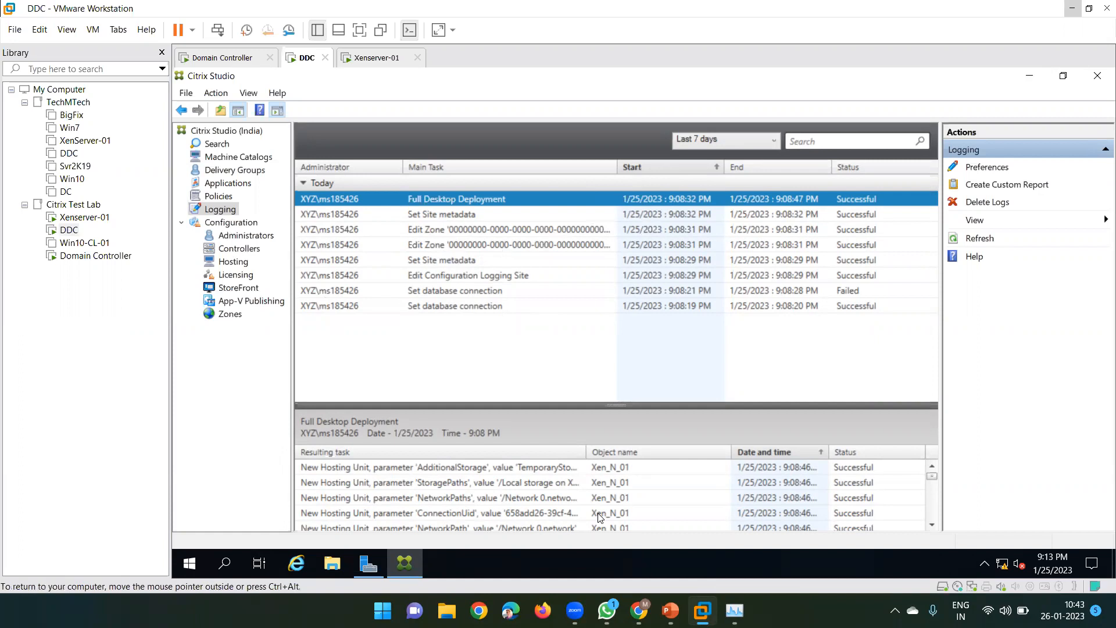
pyautogui.hotkey('ctrl', 'alt')
pyautogui.hotkey('ctrl', 'alt')
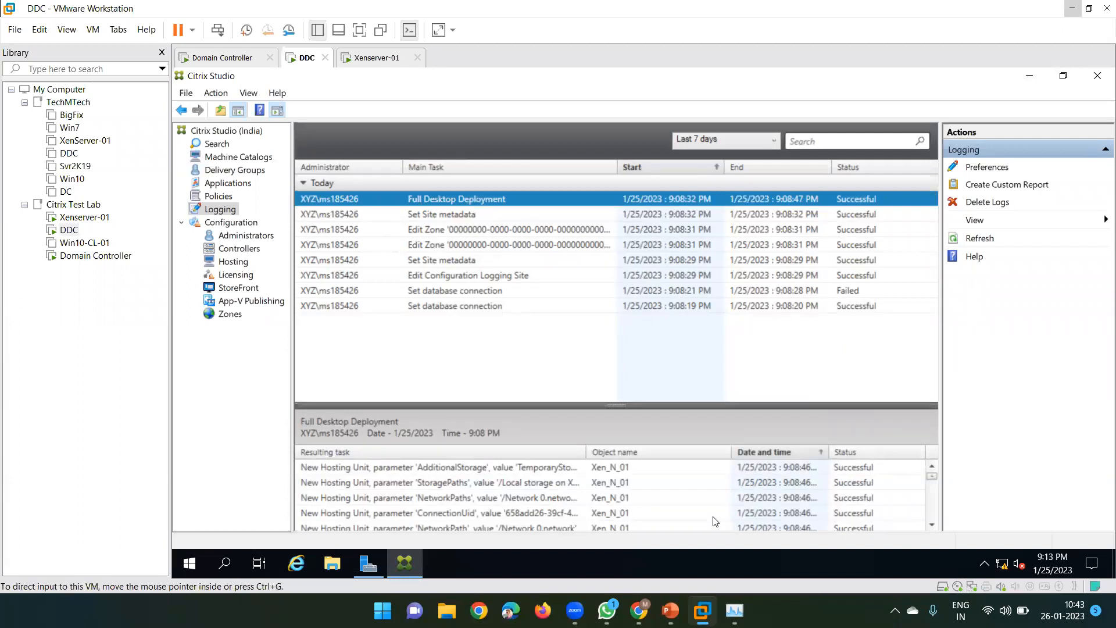